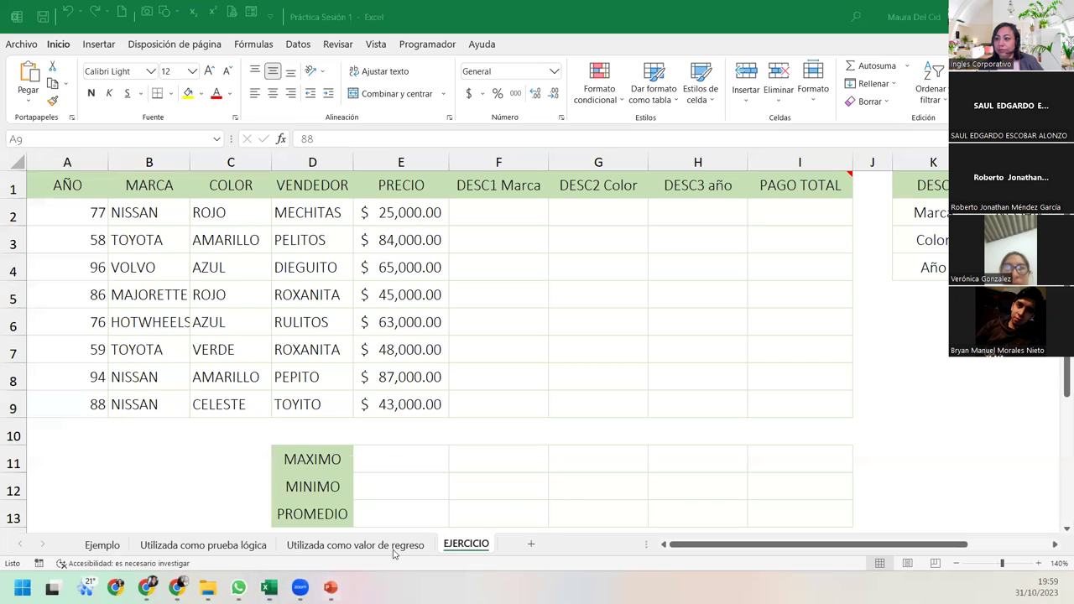
Leave the Excel Intermedio slideshow and bring up the Práctica Sesión 2 workbook's Ejemplo sheet
mouse_move(330, 587)
click(335, 512)
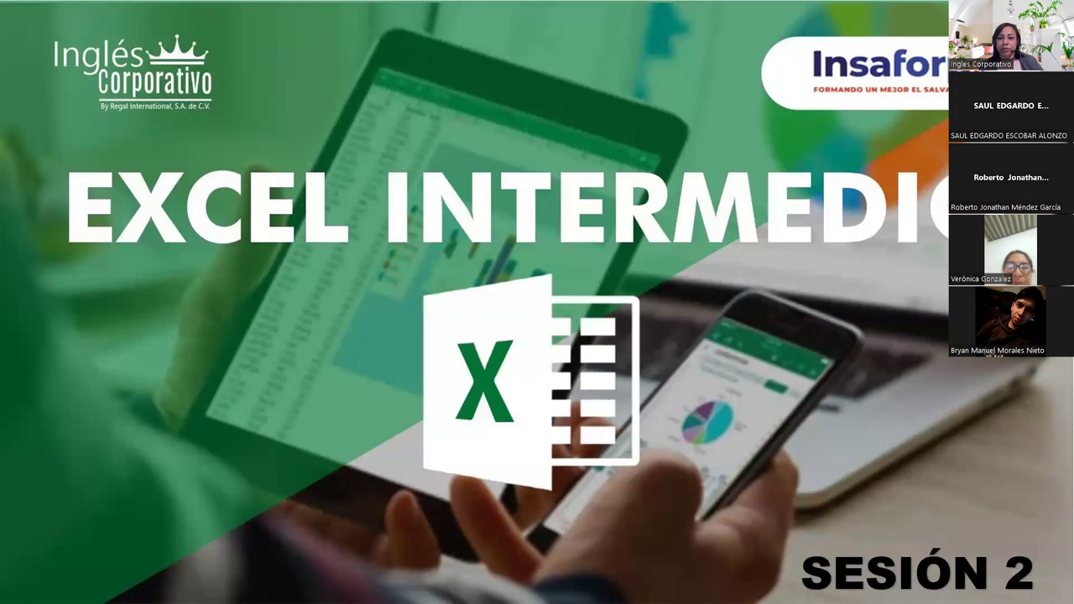
key(alt+Tab)
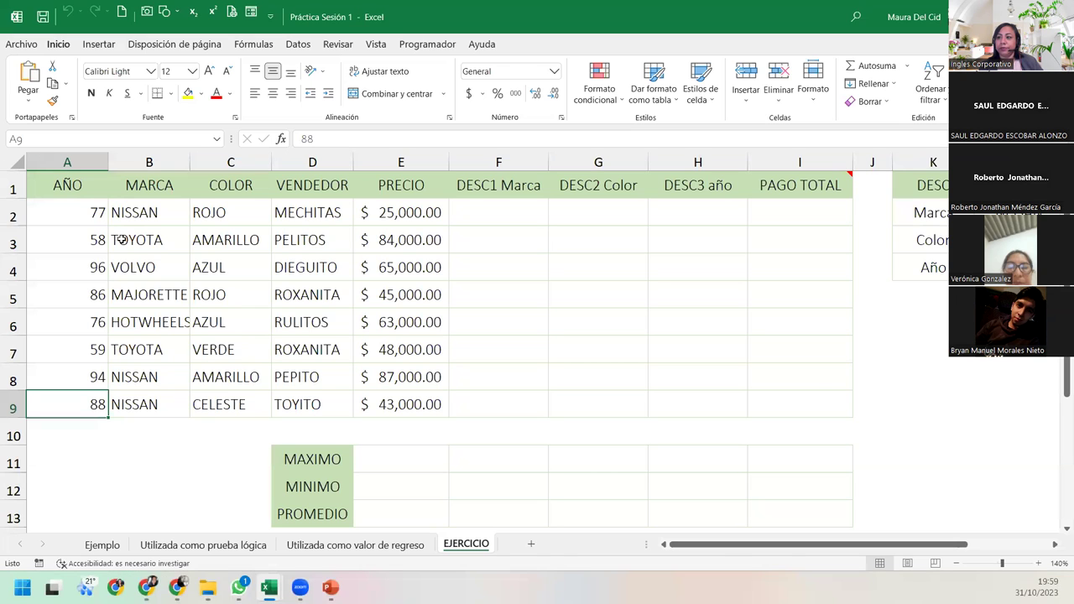
key(alt+Tab)
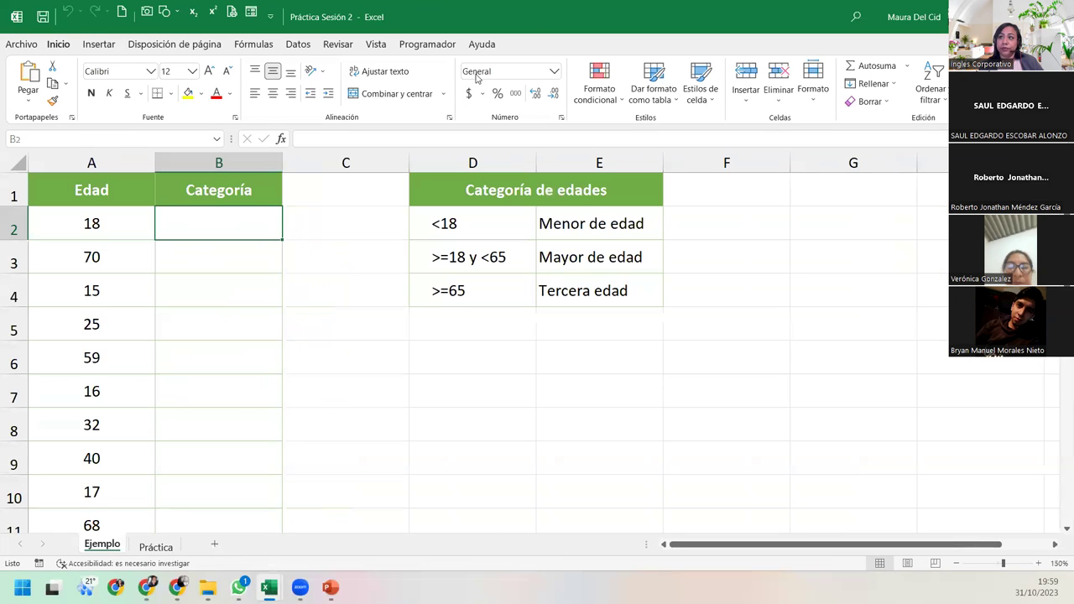
Restore the Práctica Sesión 2 workbook window to its smaller size
key(super+Down)
key(super+Down)
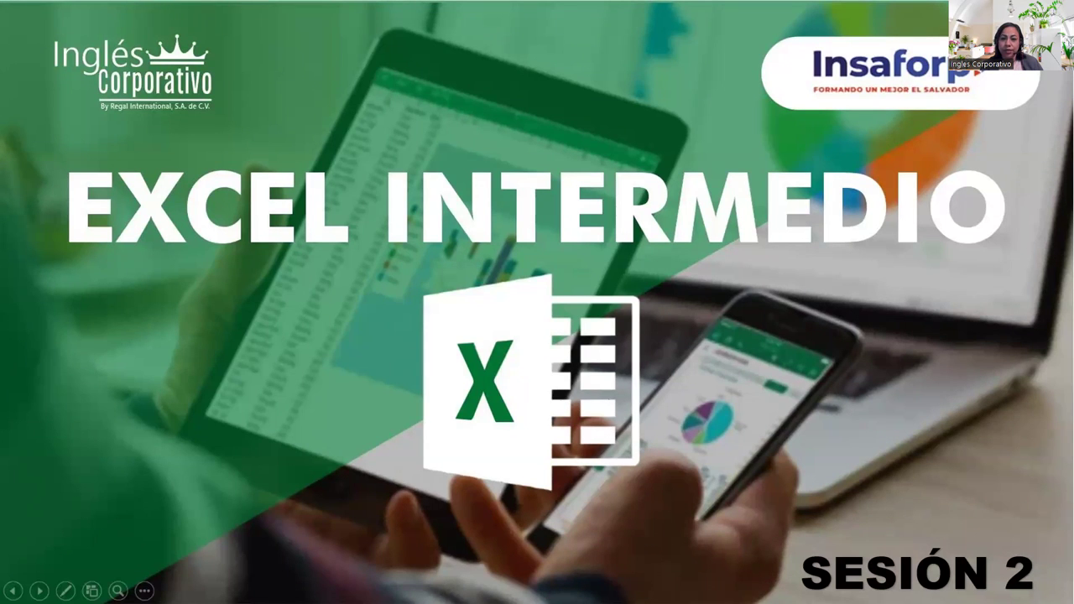
Step past the contents slide to the nested-IF session goal slide, OBJETIVO SESIÓN 2
key(Right)
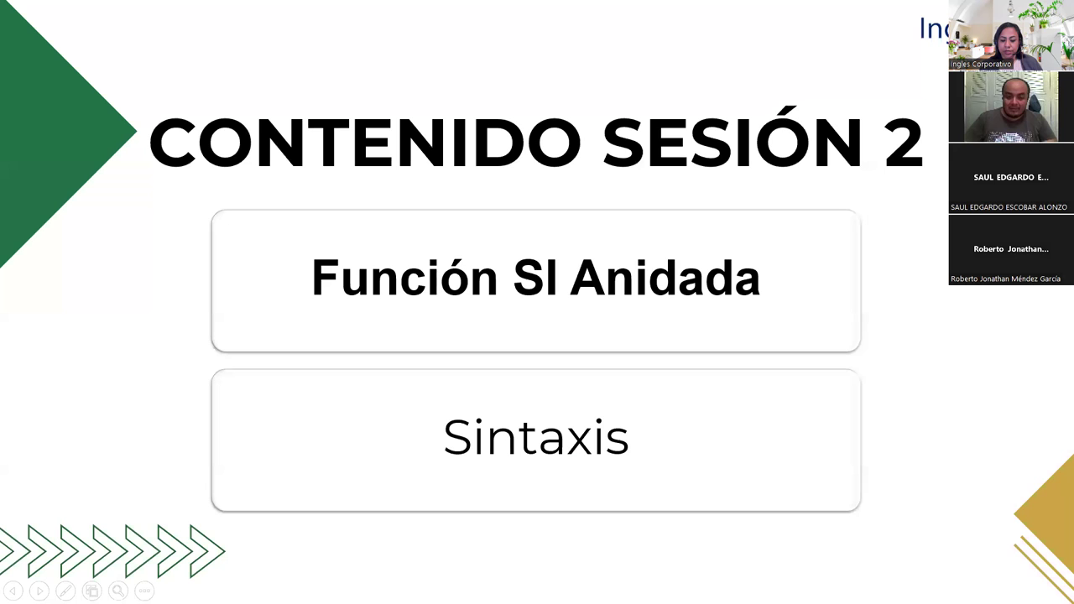
key(Right)
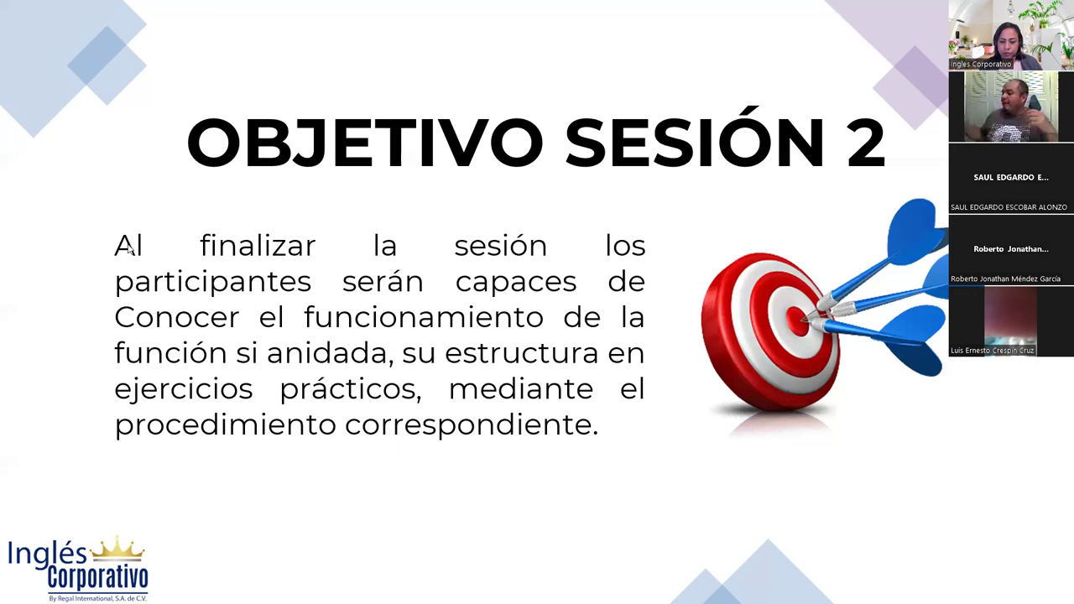
Move forward one slide to the FUNCIÓN SI two-test flowchart
key(Right)
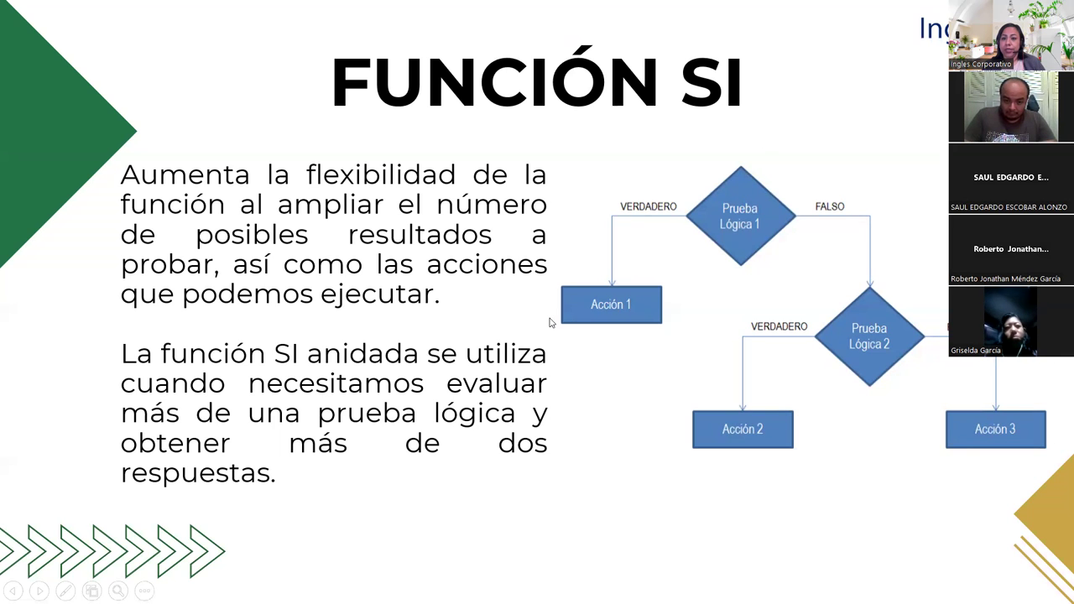
Go through the SINTAXIS FUNCIÓN SI and DESARROLLO slides, then return to Excel's EJERCICIO sheet
key(Right)
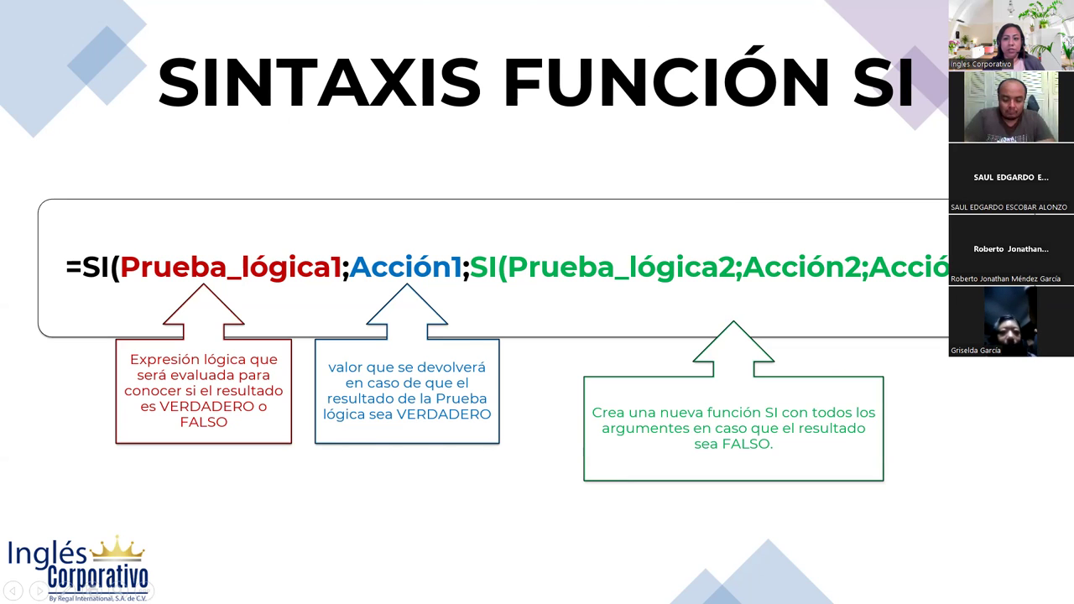
key(Right)
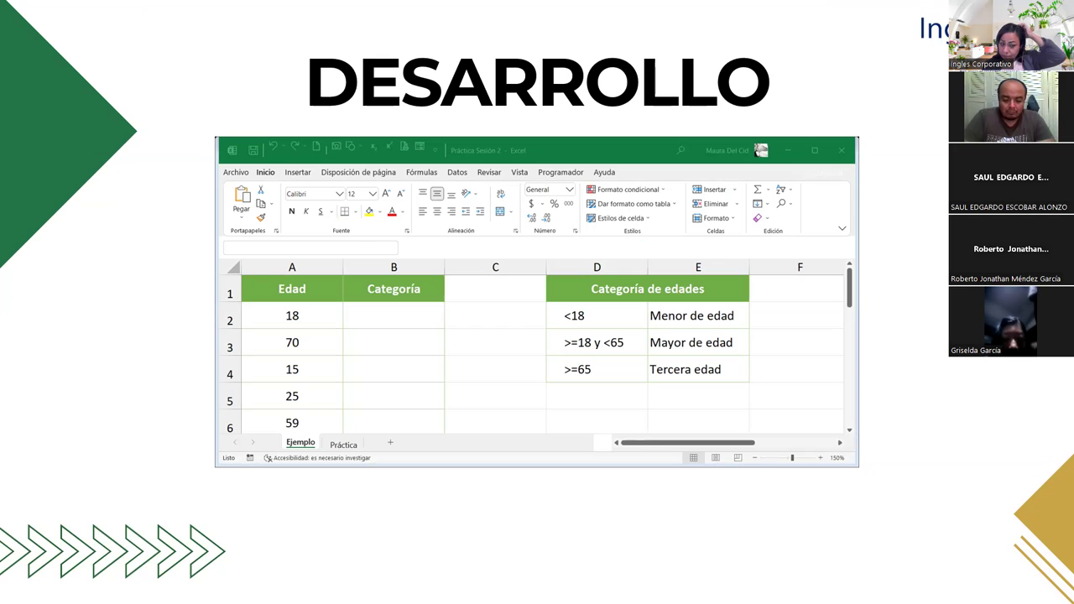
key(alt+Tab)
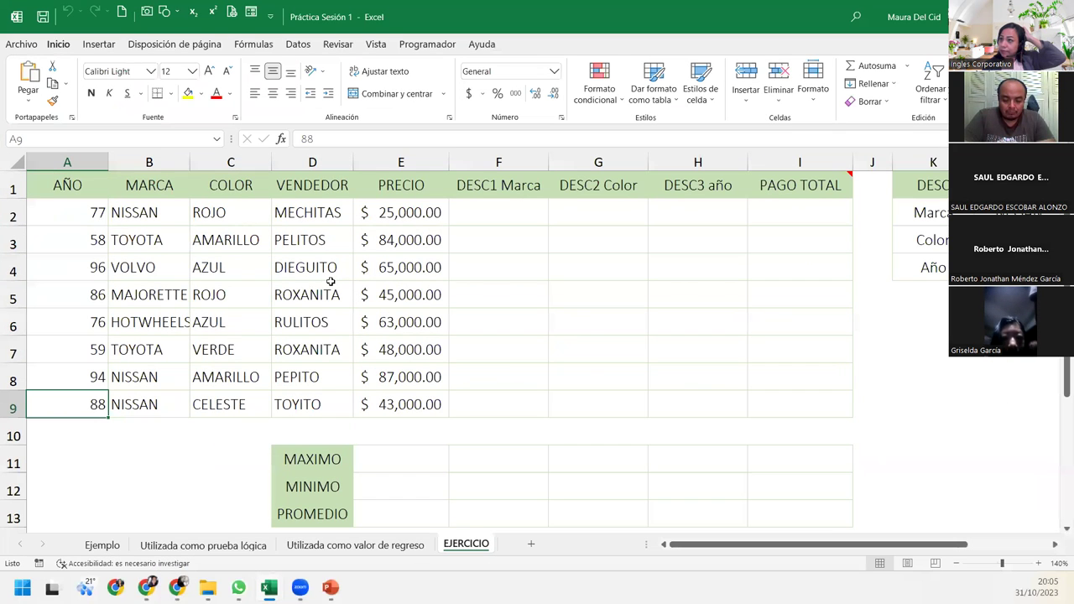
click(502, 206)
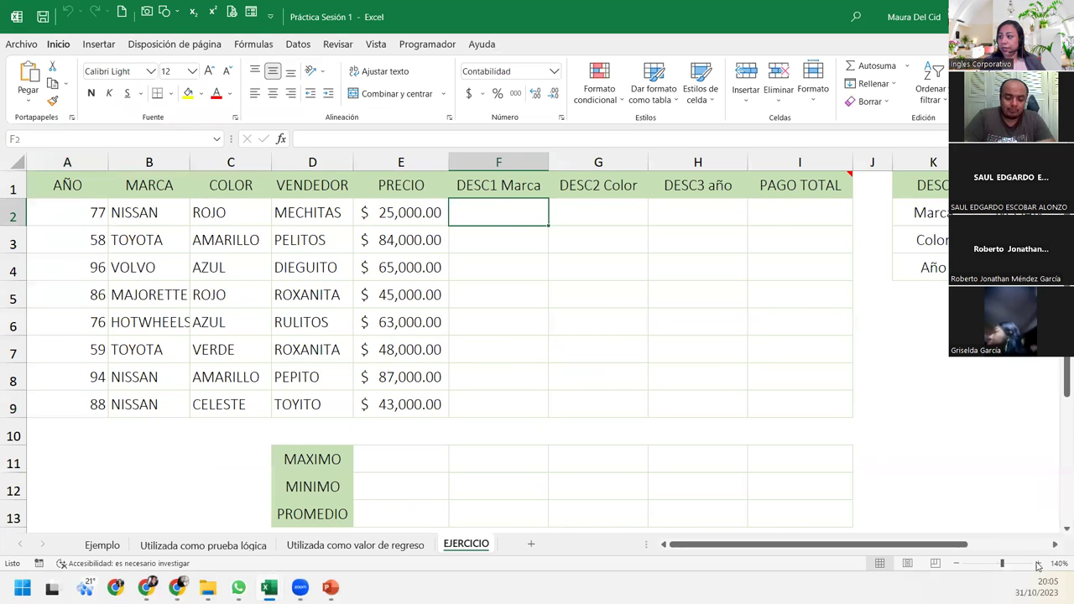
click(959, 564)
click(959, 564)
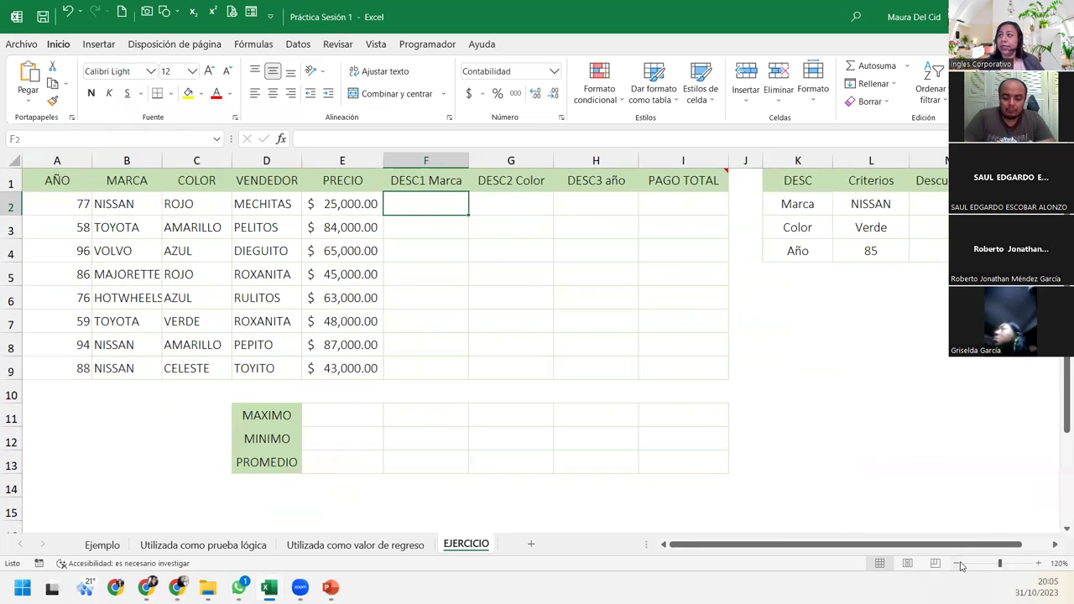
click(959, 564)
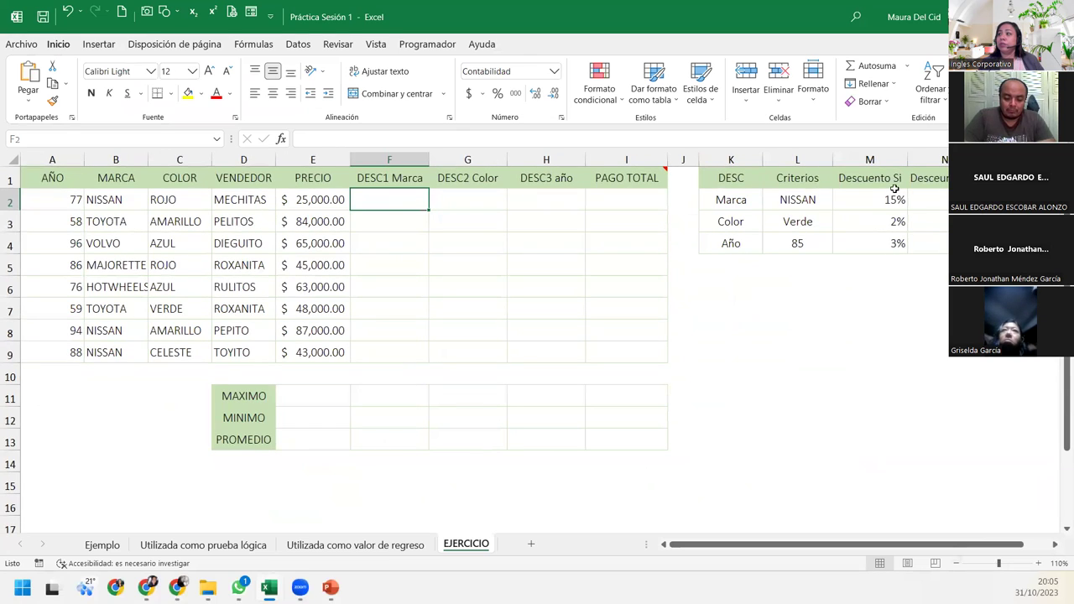
drag(859, 178, 930, 235)
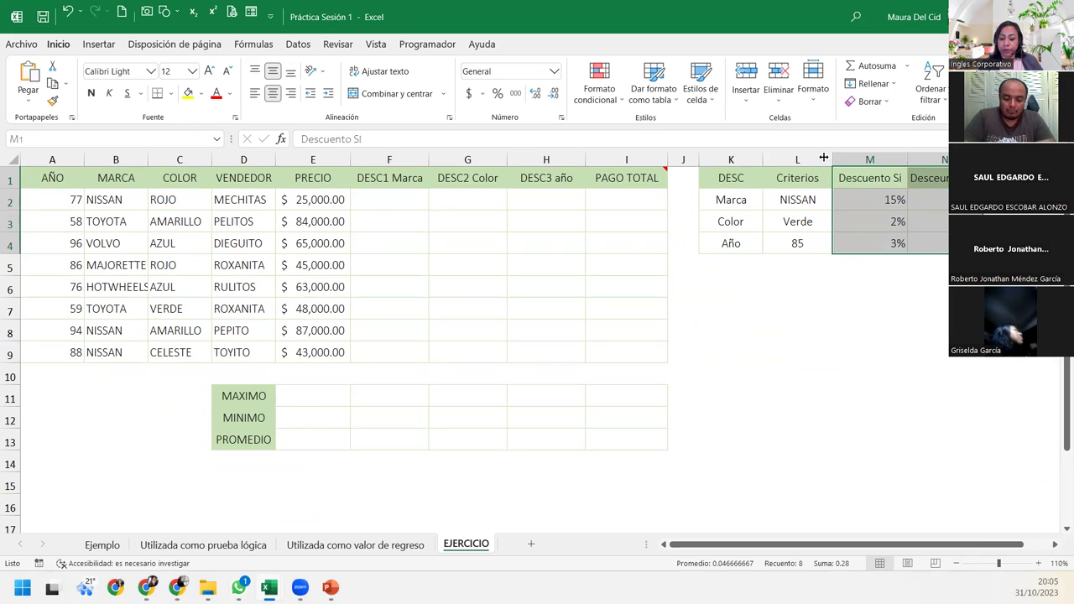
click(723, 200)
drag(726, 178, 730, 244)
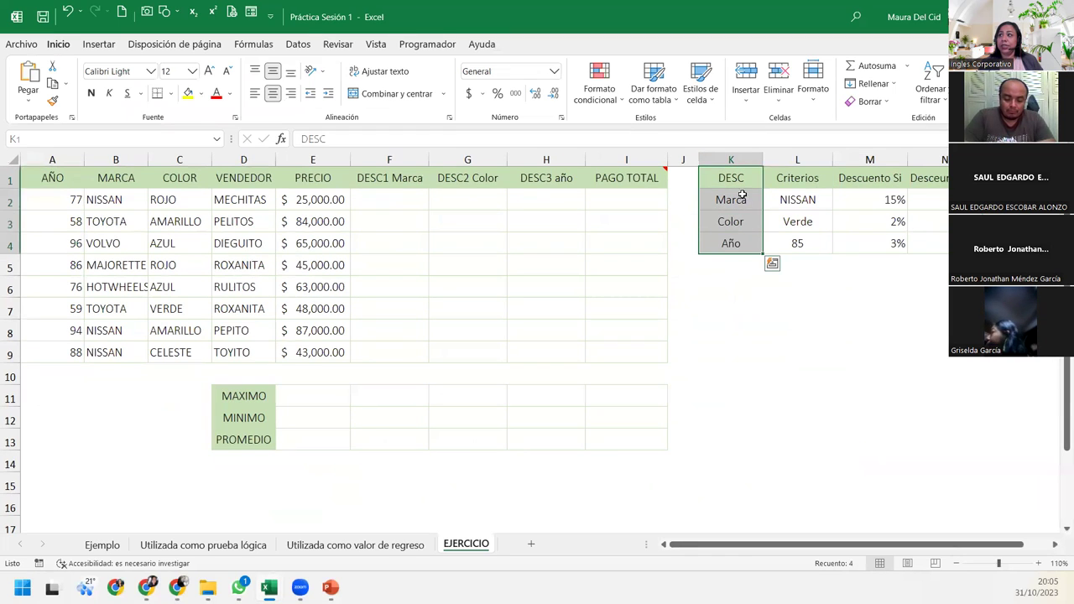
click(742, 199)
click(734, 223)
click(736, 240)
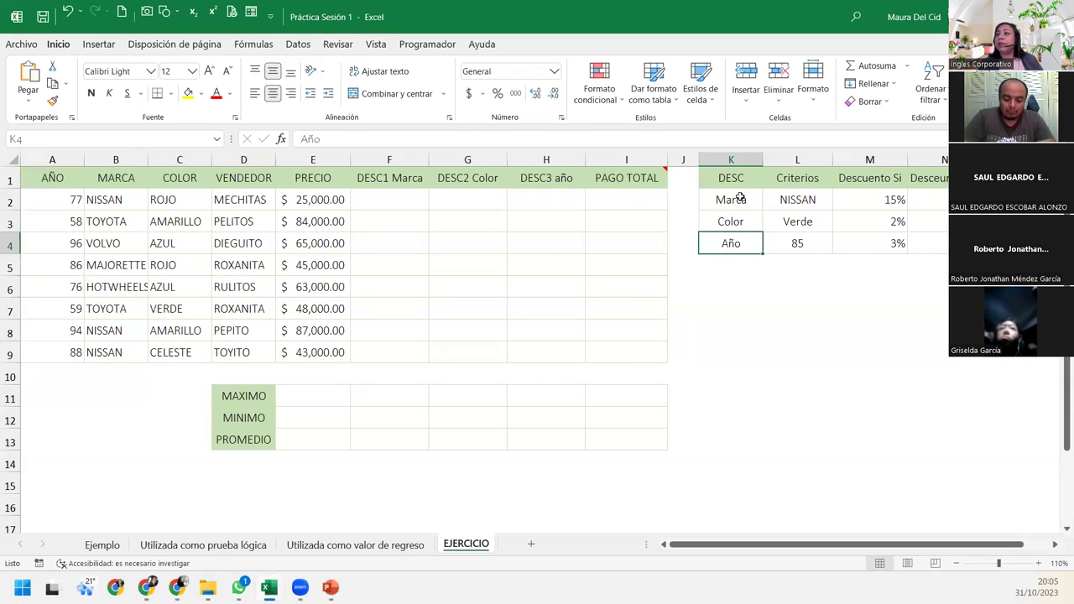
click(738, 200)
click(401, 176)
click(397, 194)
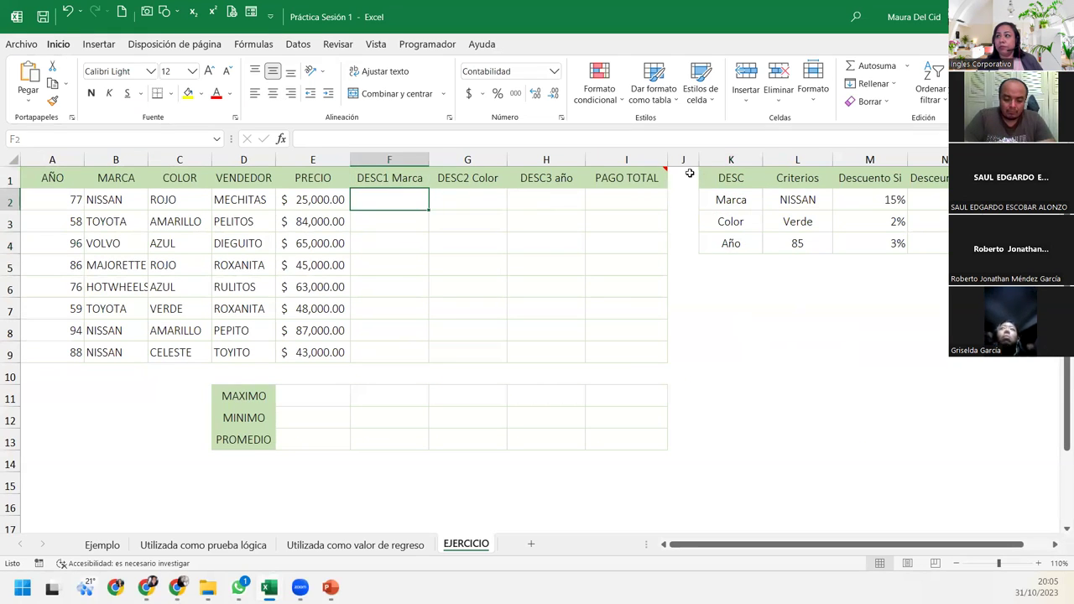
click(719, 199)
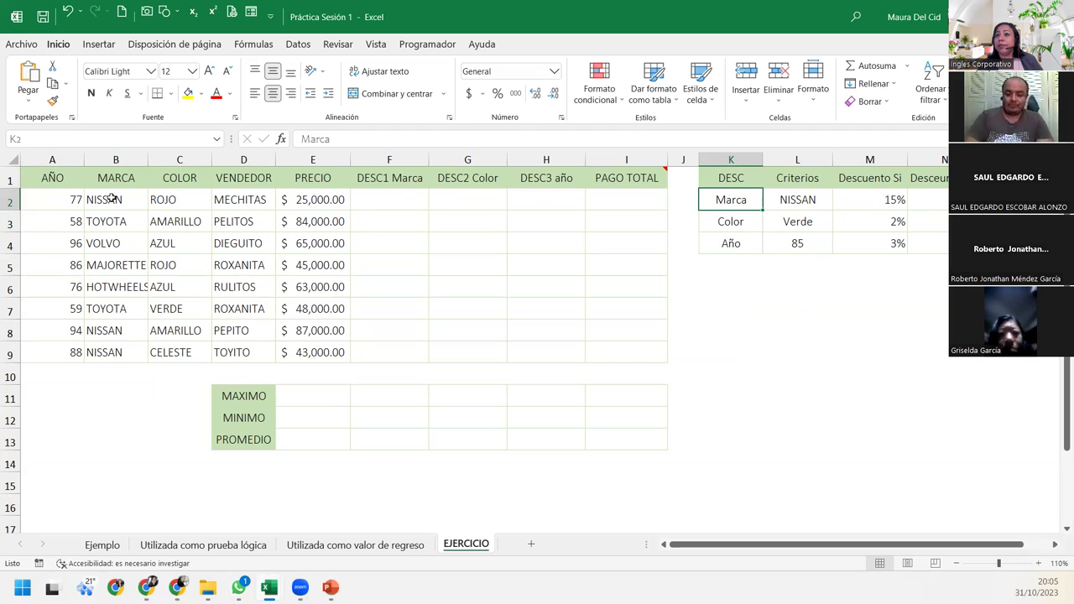
click(855, 193)
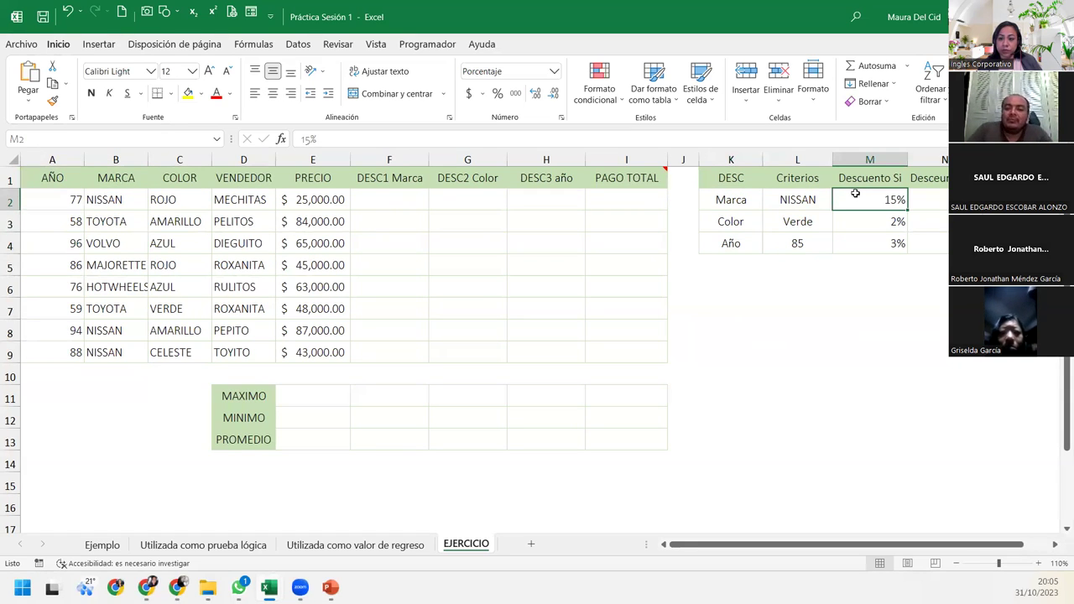
click(927, 200)
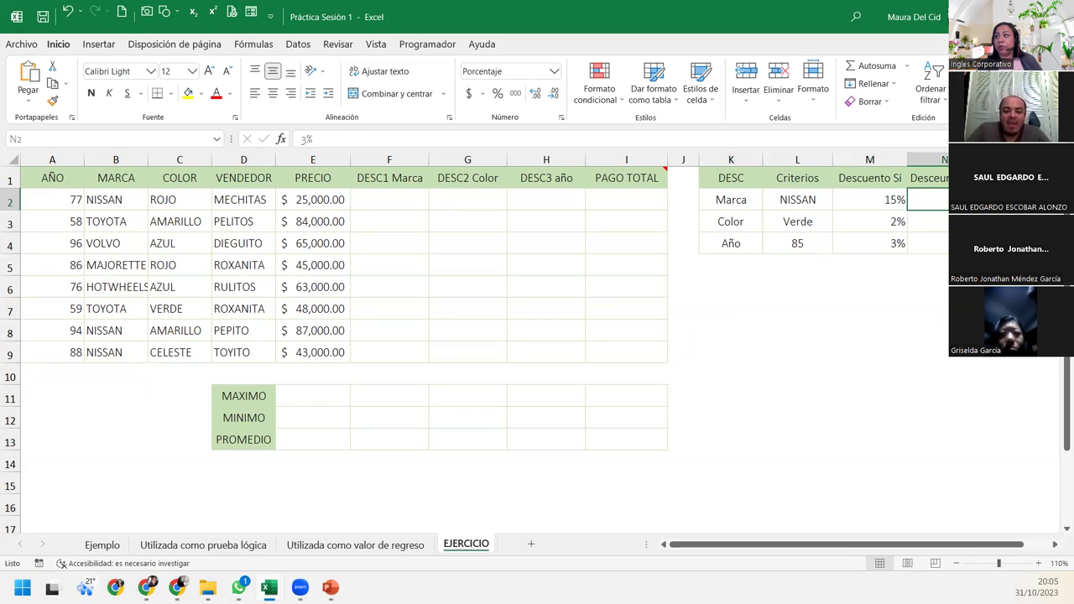
click(466, 159)
click(462, 201)
mouse_move(730, 222)
mouse_down()
mouse_move(932, 200)
mouse_move(931, 221)
mouse_up()
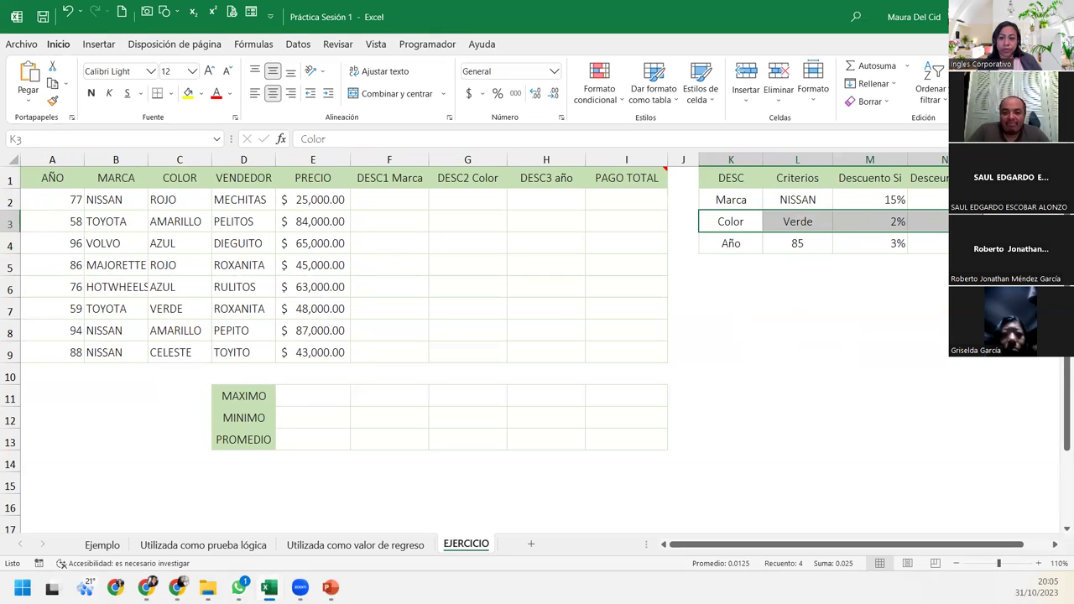
click(810, 217)
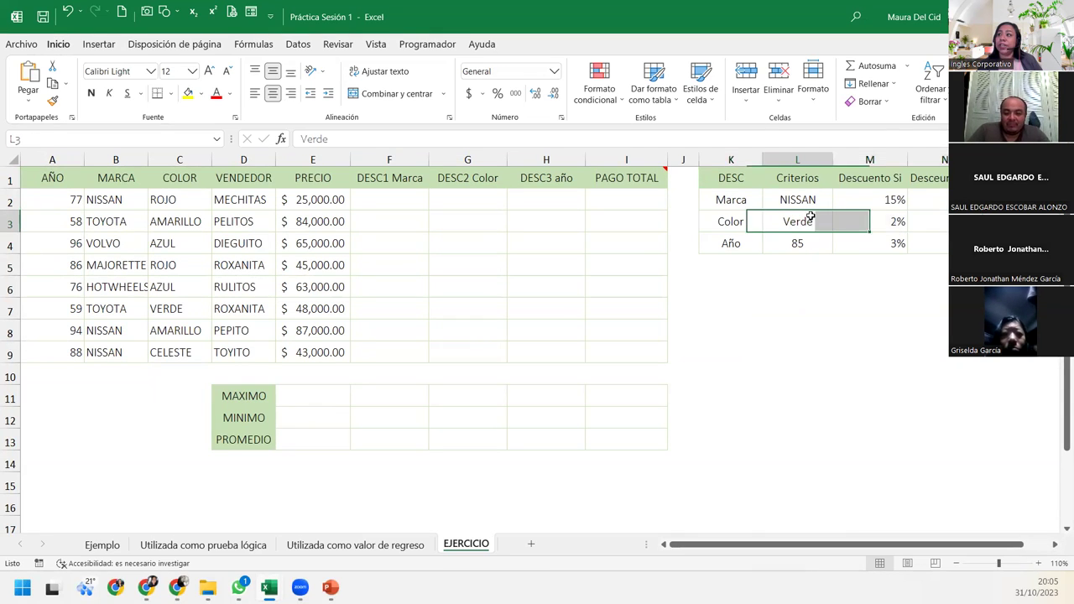
click(846, 223)
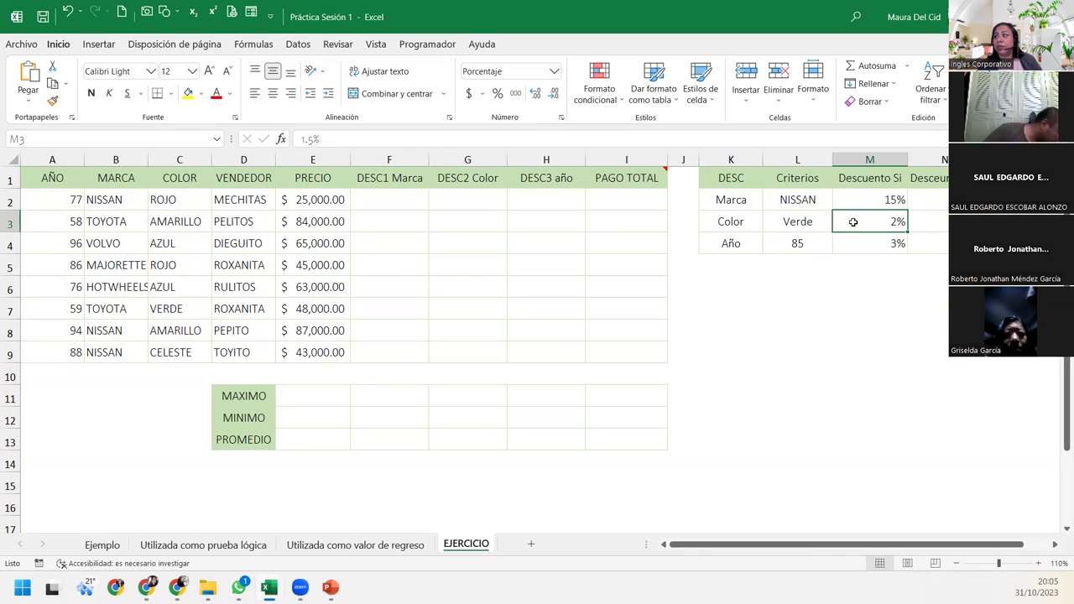
click(925, 221)
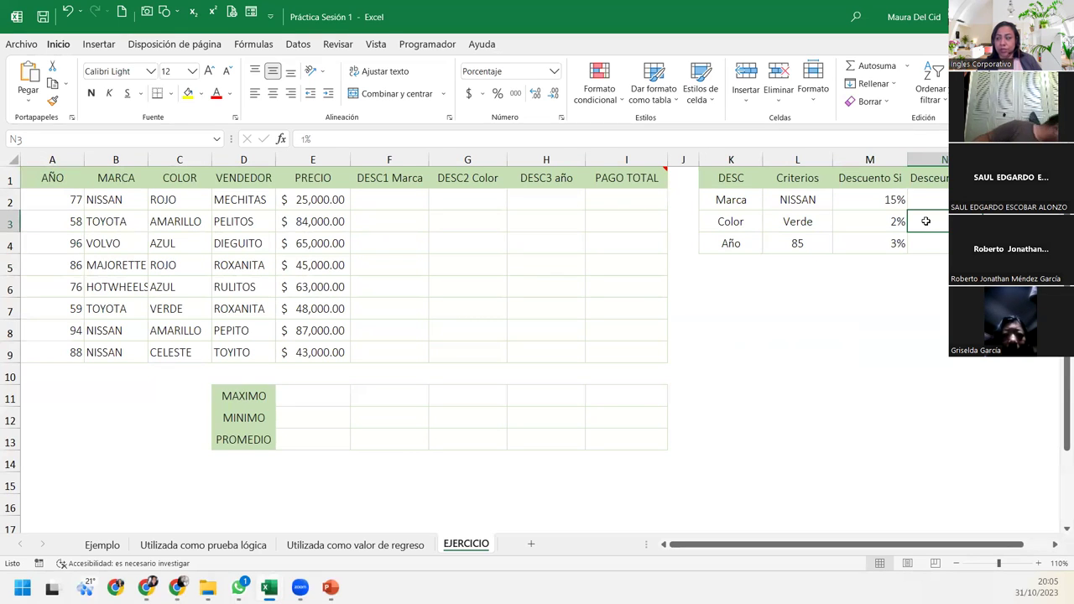
click(751, 239)
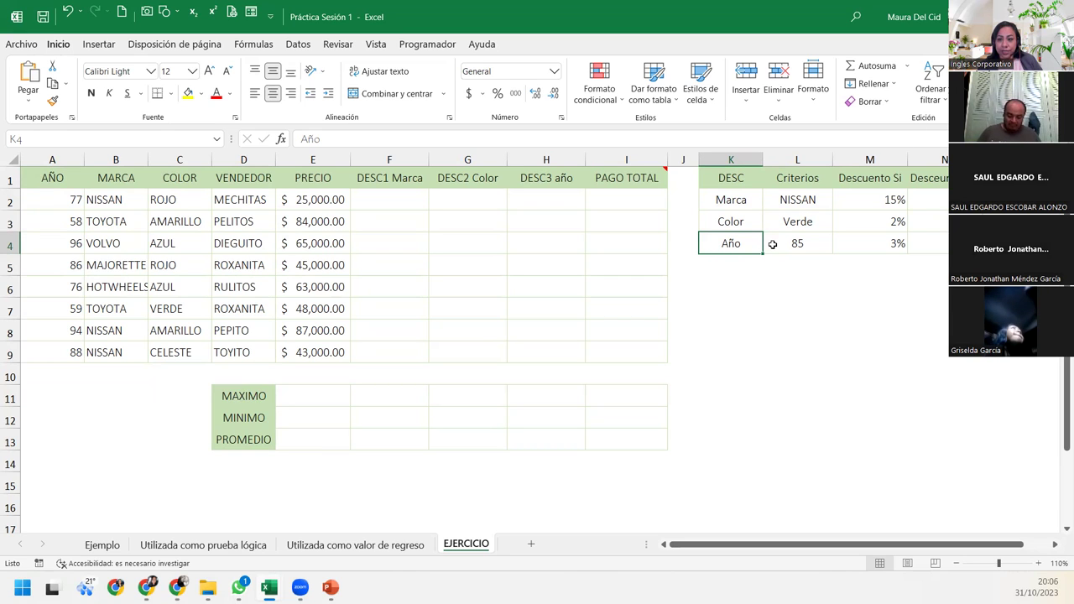
click(892, 246)
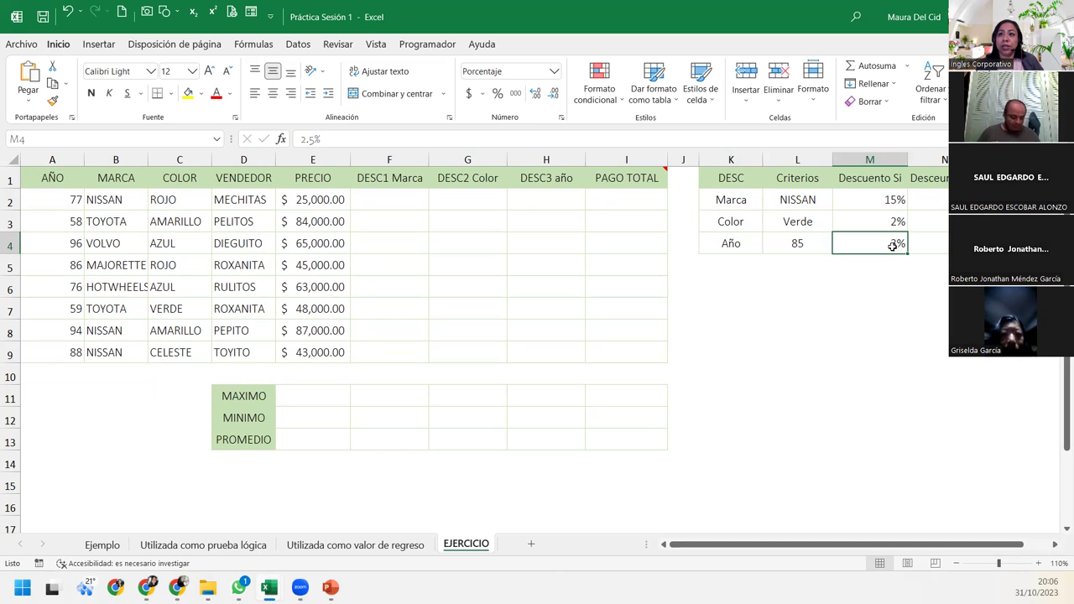
click(922, 242)
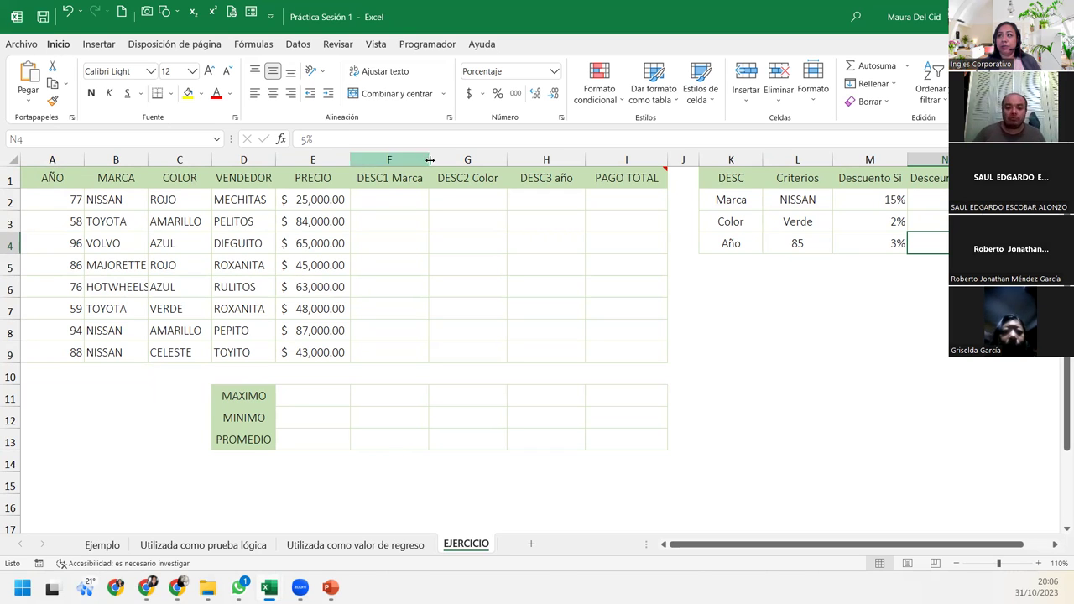
click(408, 196)
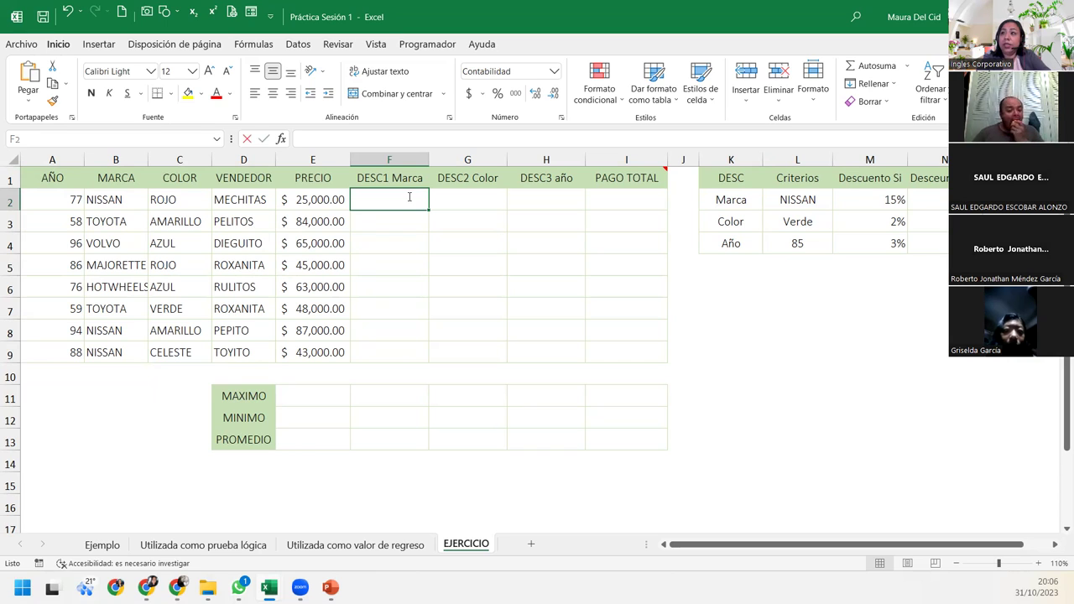
In F2, start =SI(B2=$L$2;E2*$M$2 to apply the 15% discount when the brand is NISSAN
text(=SI()
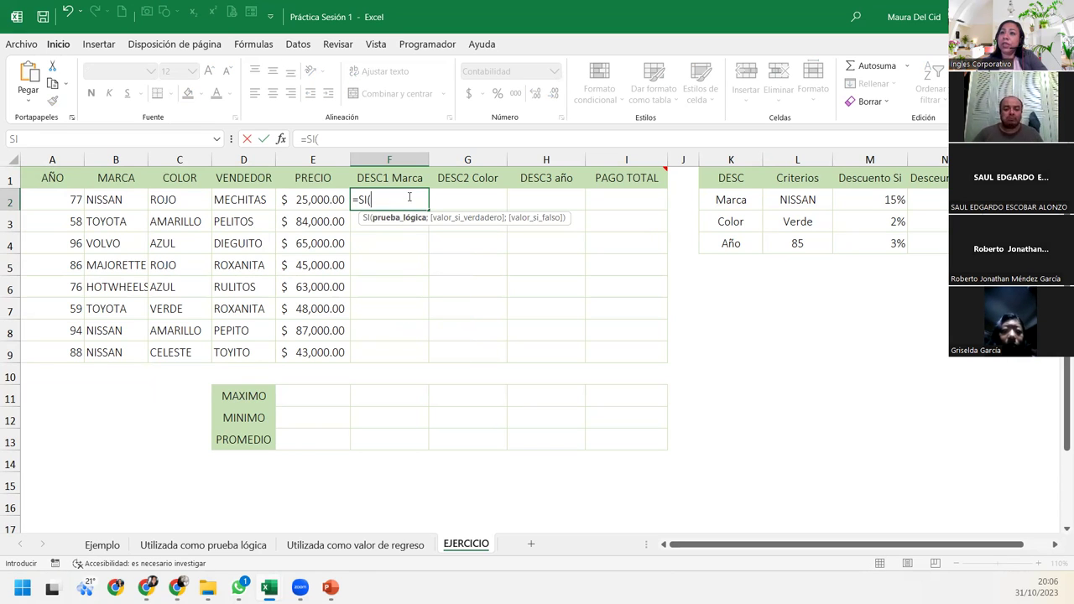
click(125, 201)
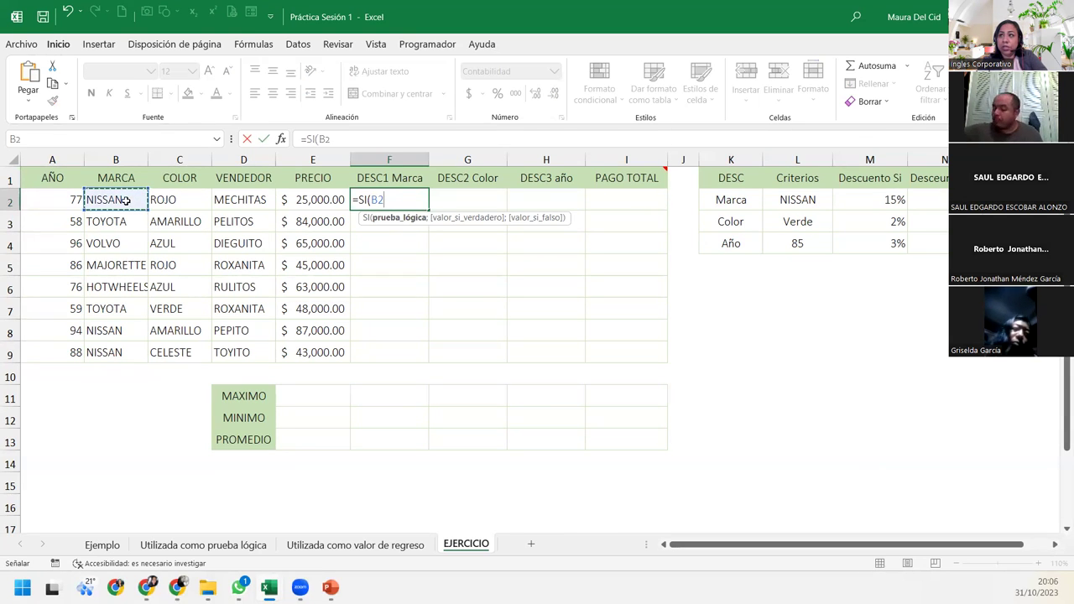
text(=)
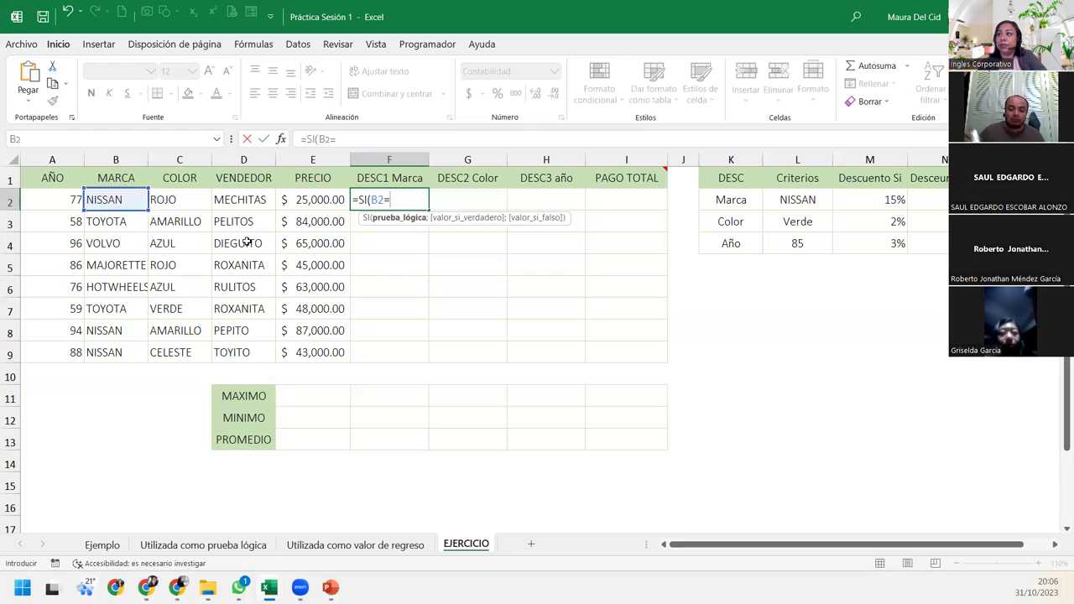
click(791, 197)
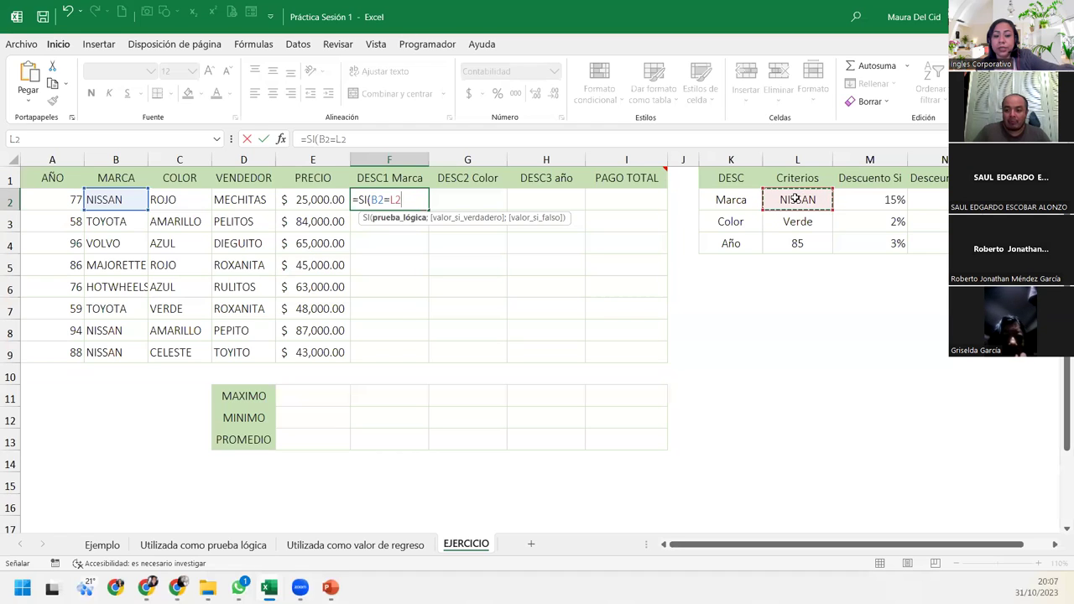
key(F4)
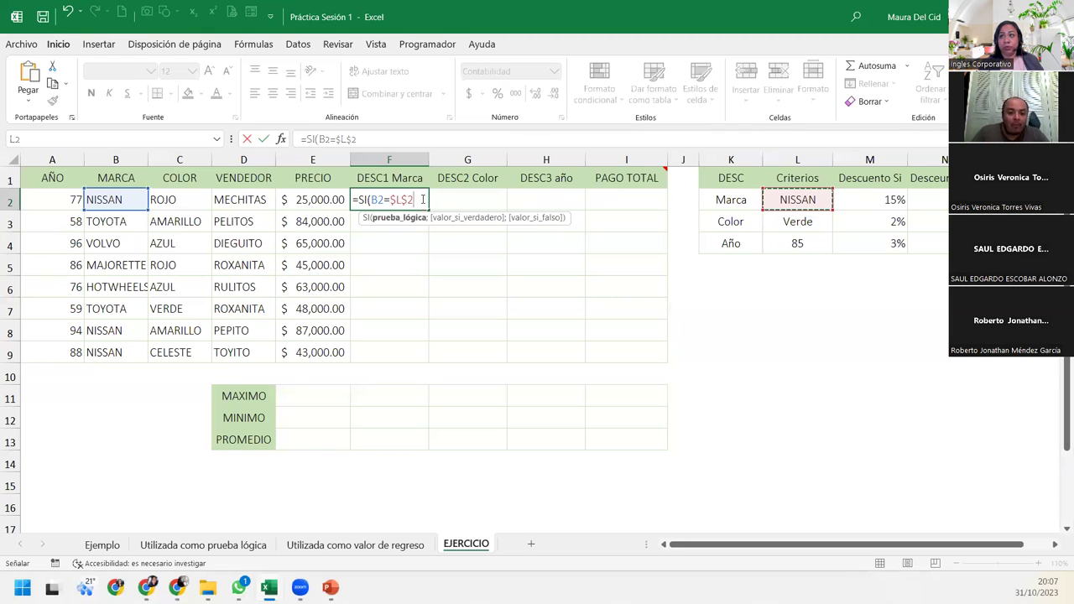
text(;)
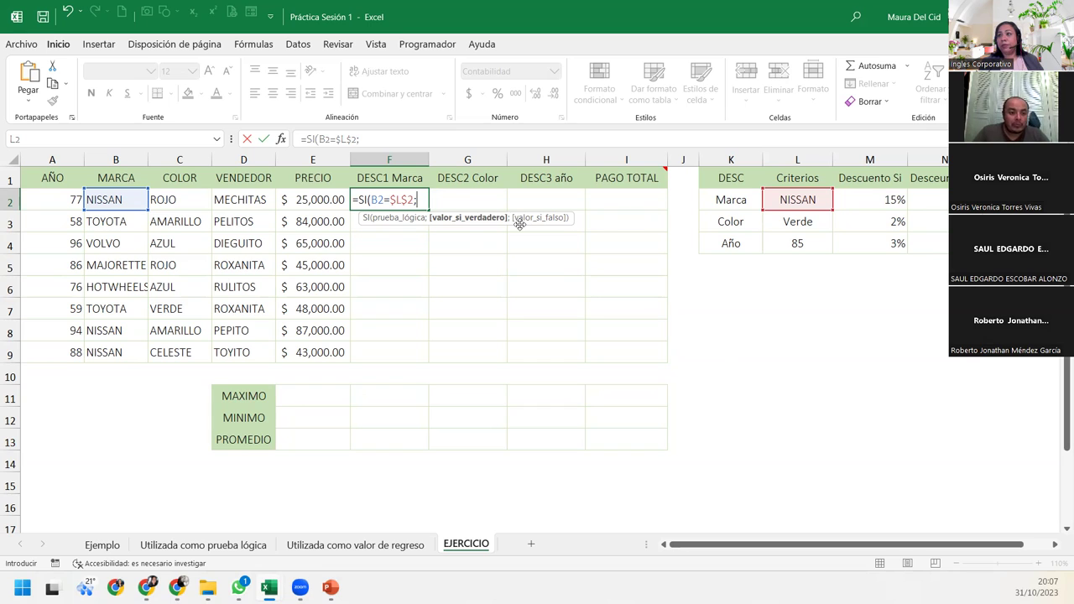
click(285, 199)
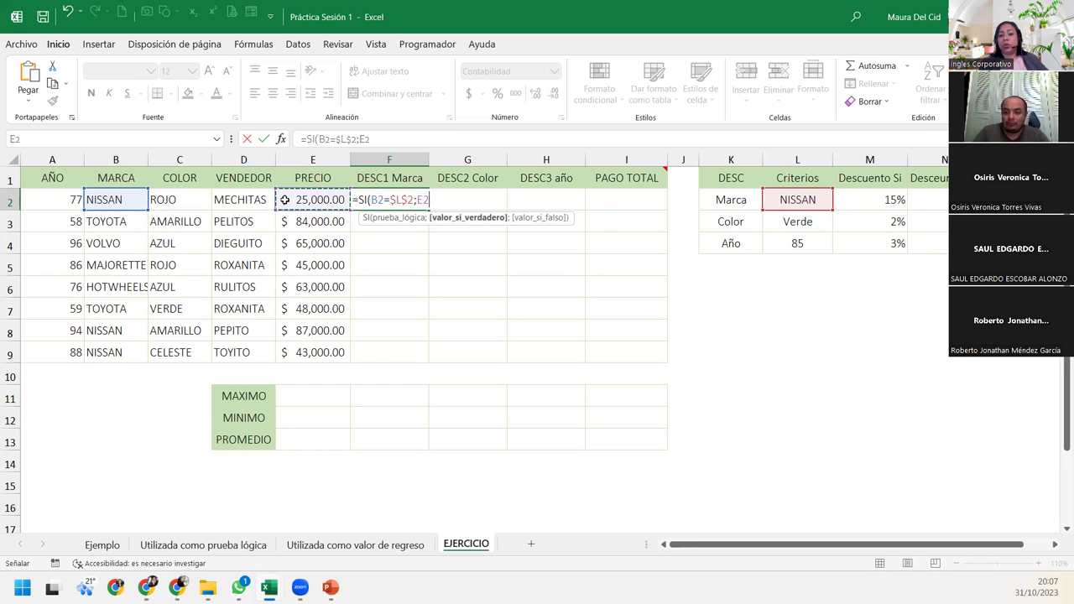
text(*)
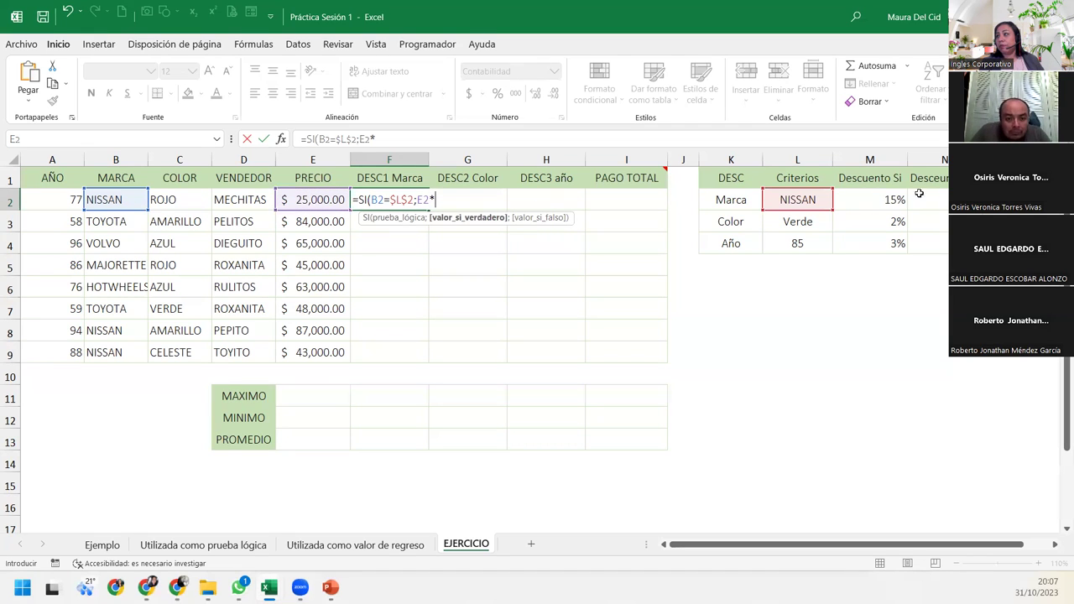
click(885, 198)
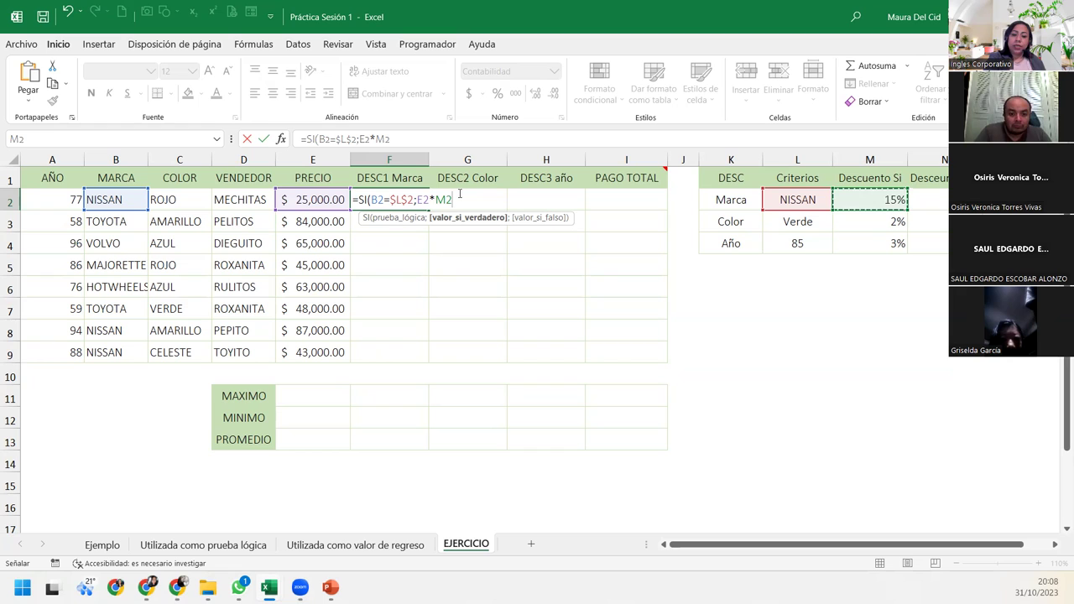
key(F4)
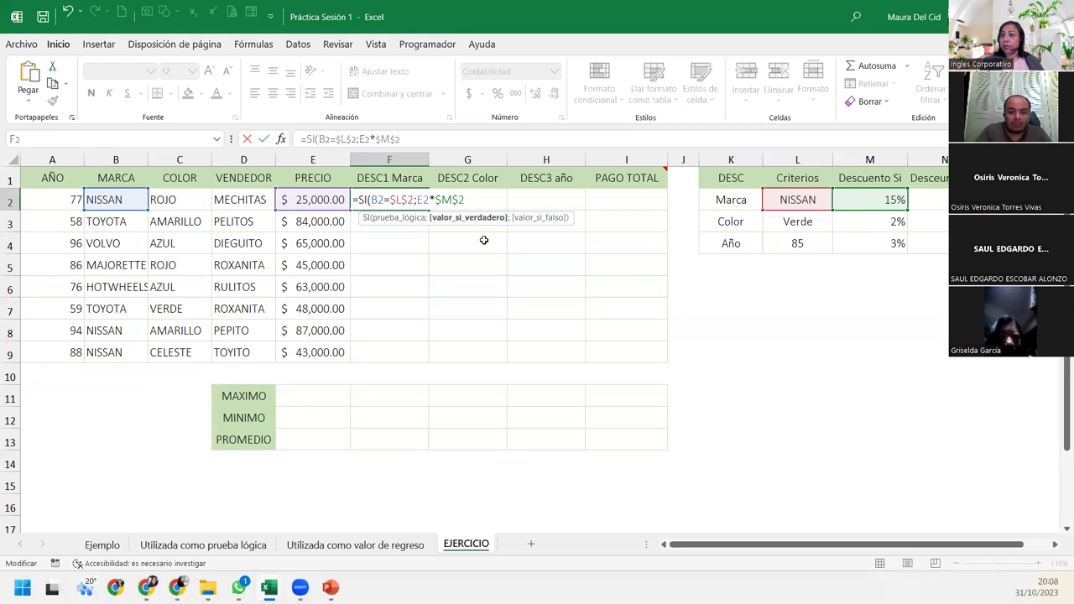
Add the else branch E2*$N$2 and enter F2 as =SI(B2=$L$2;E2*$M$2;E2*$N$2)
text(;)
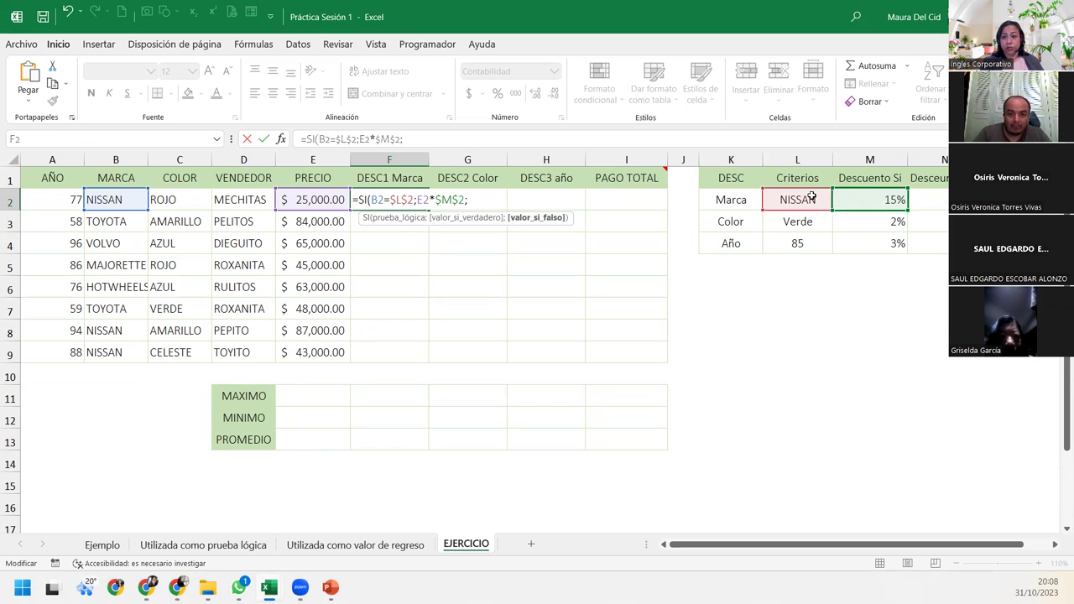
click(295, 196)
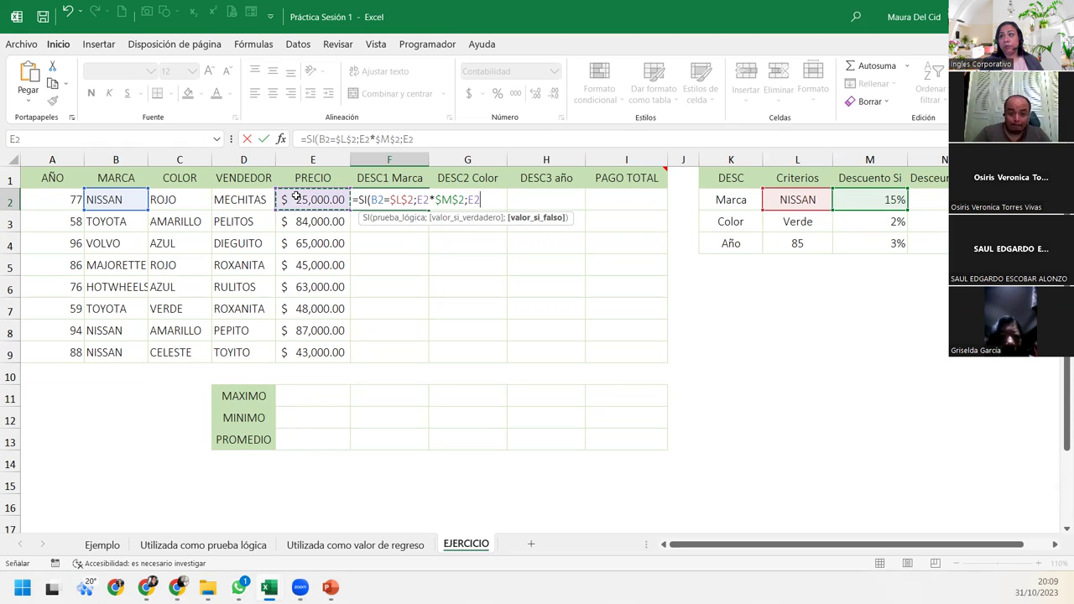
text(*)
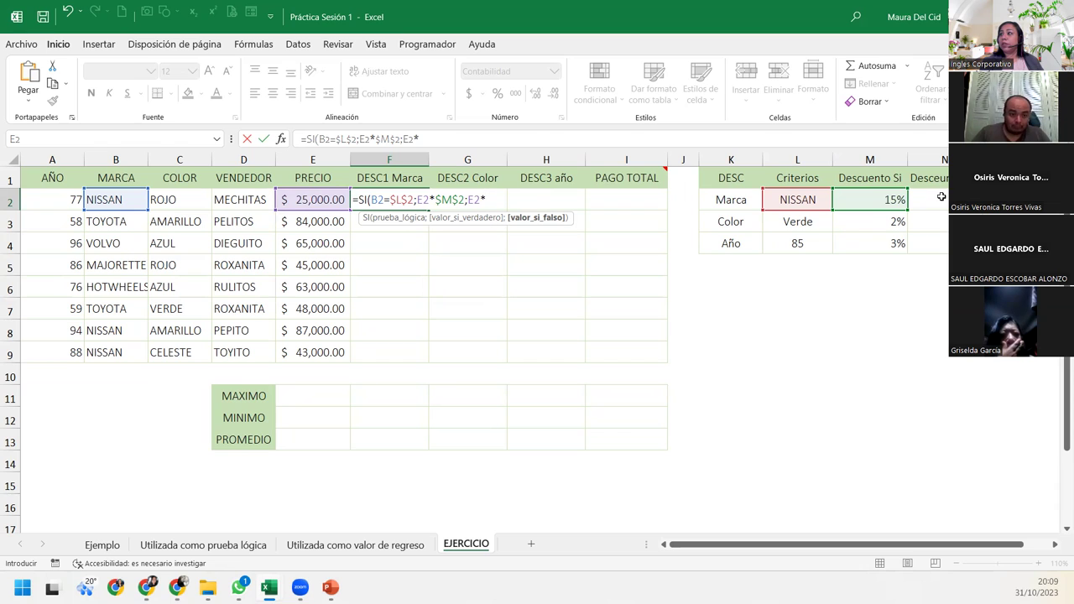
click(939, 198)
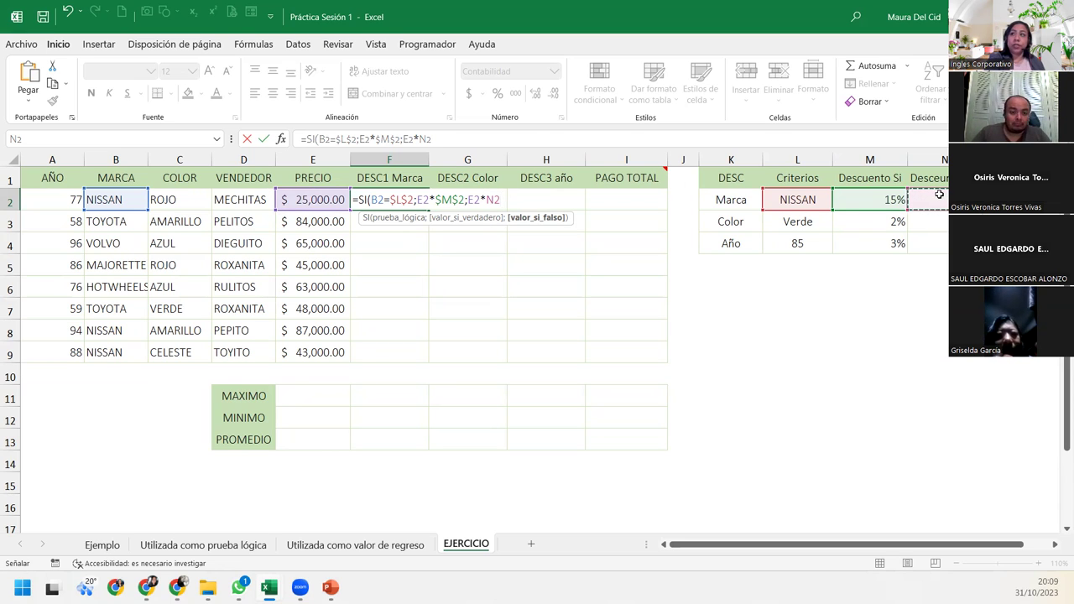
key(F5)
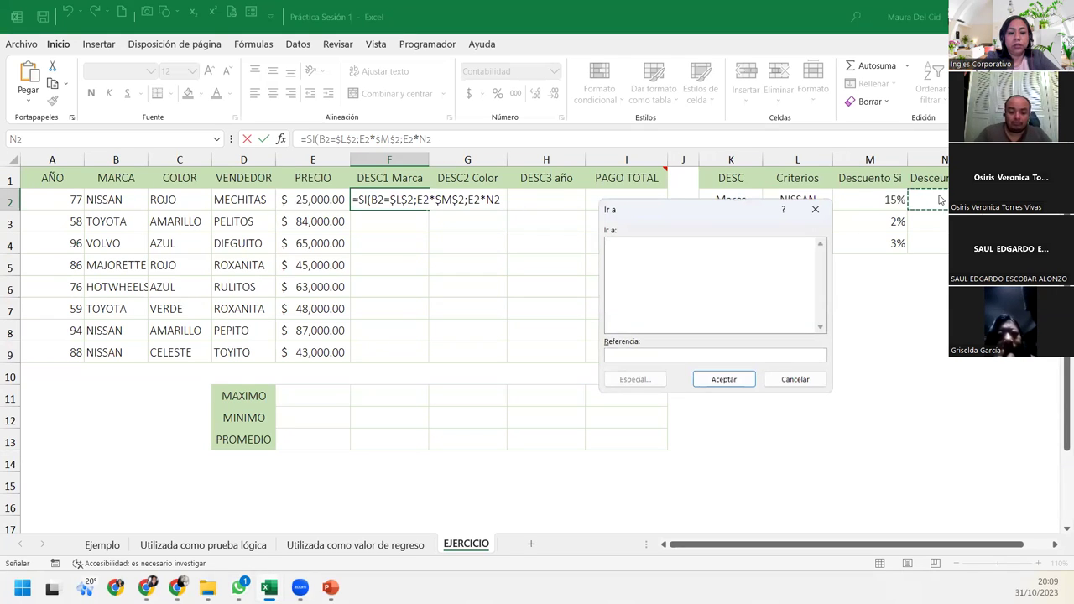
key(Escape)
key(F4)
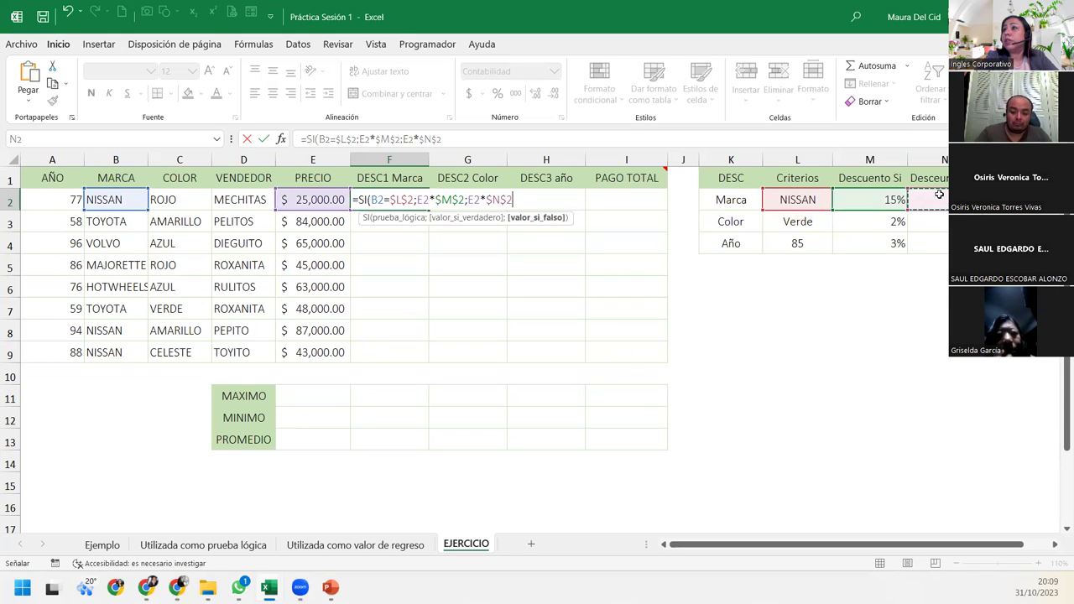
text())
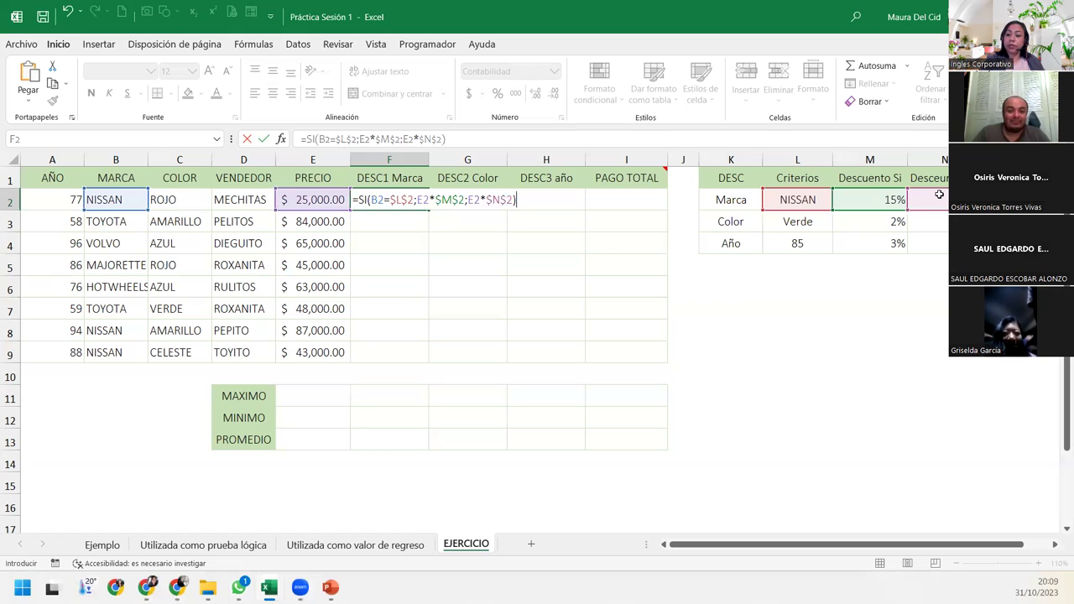
key(Return)
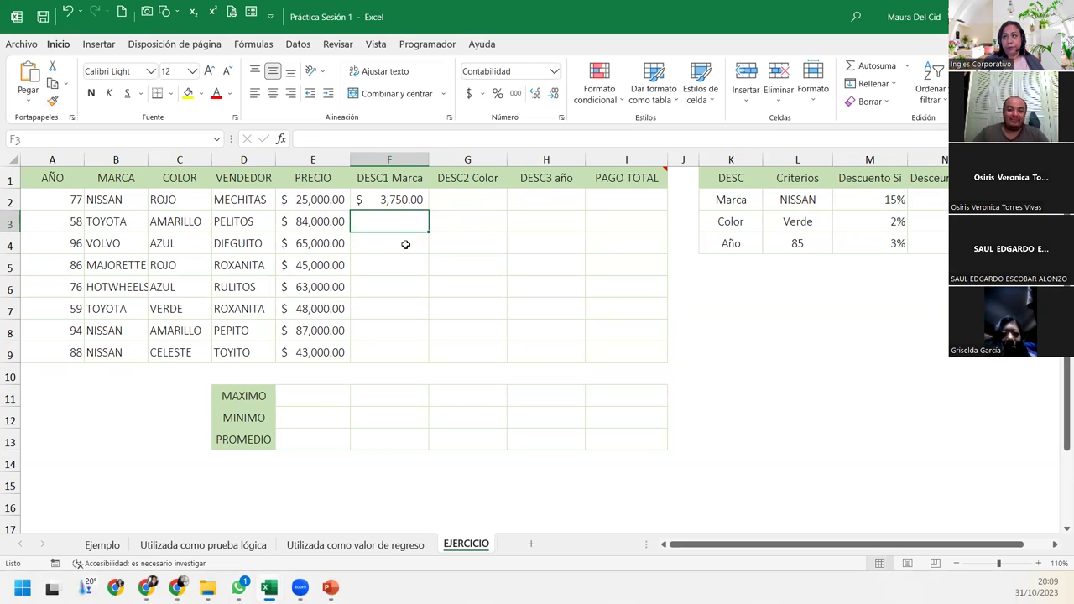
Fill F2's brand discount formula down to F9 and spot-check each copied row
click(419, 200)
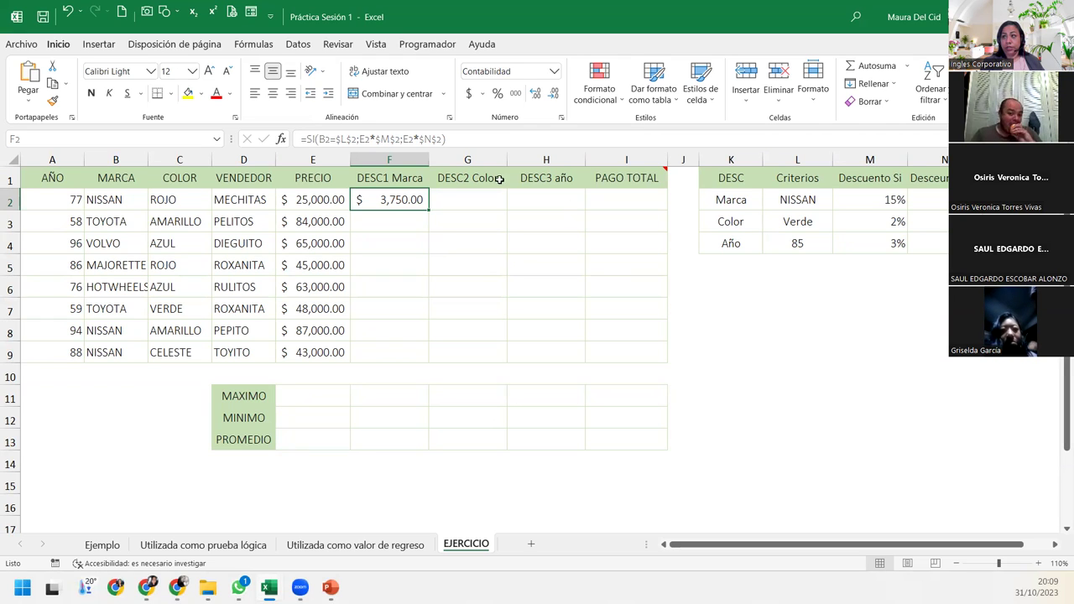
double_click(429, 210)
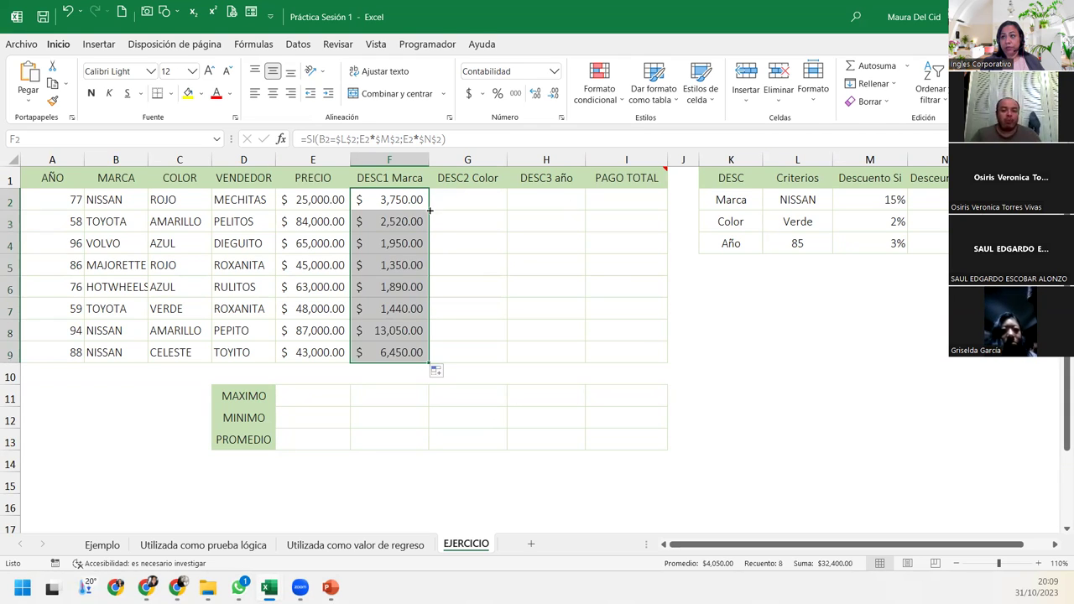
click(408, 331)
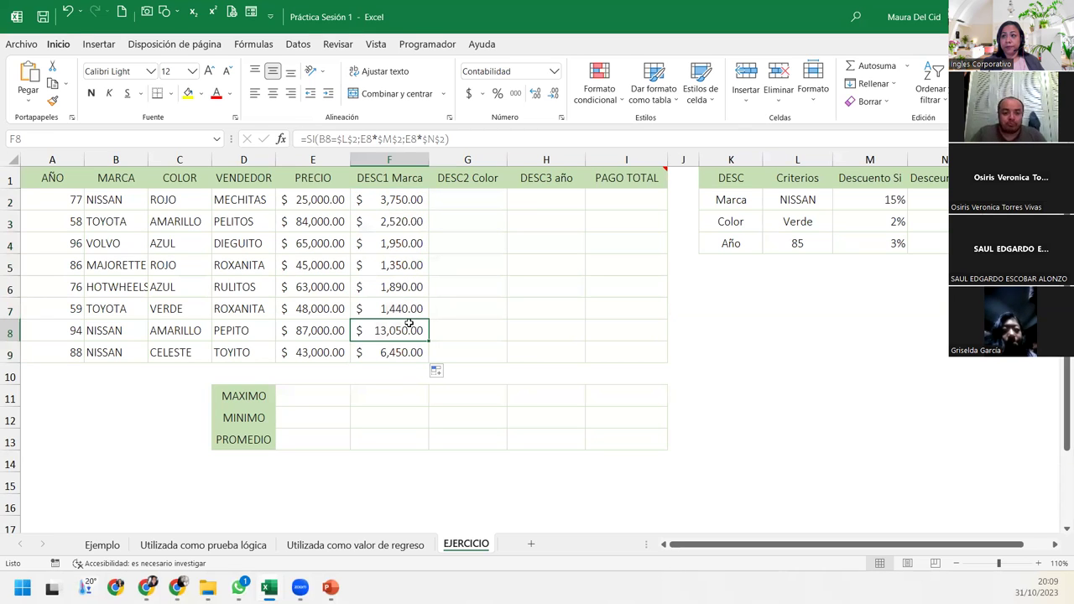
click(411, 308)
click(408, 286)
click(407, 265)
click(406, 243)
click(401, 221)
click(399, 197)
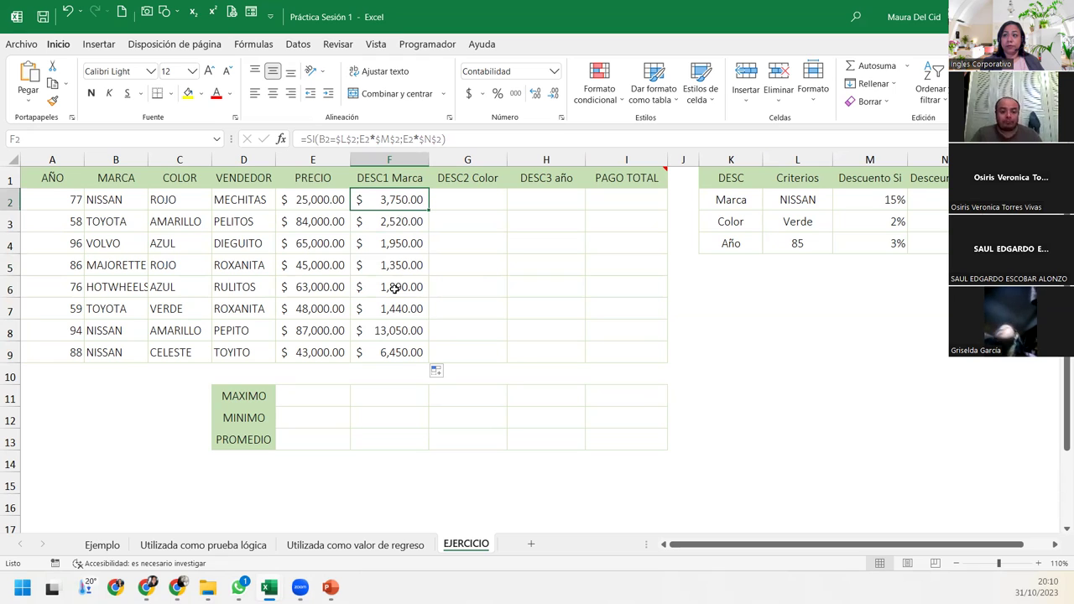
click(391, 349)
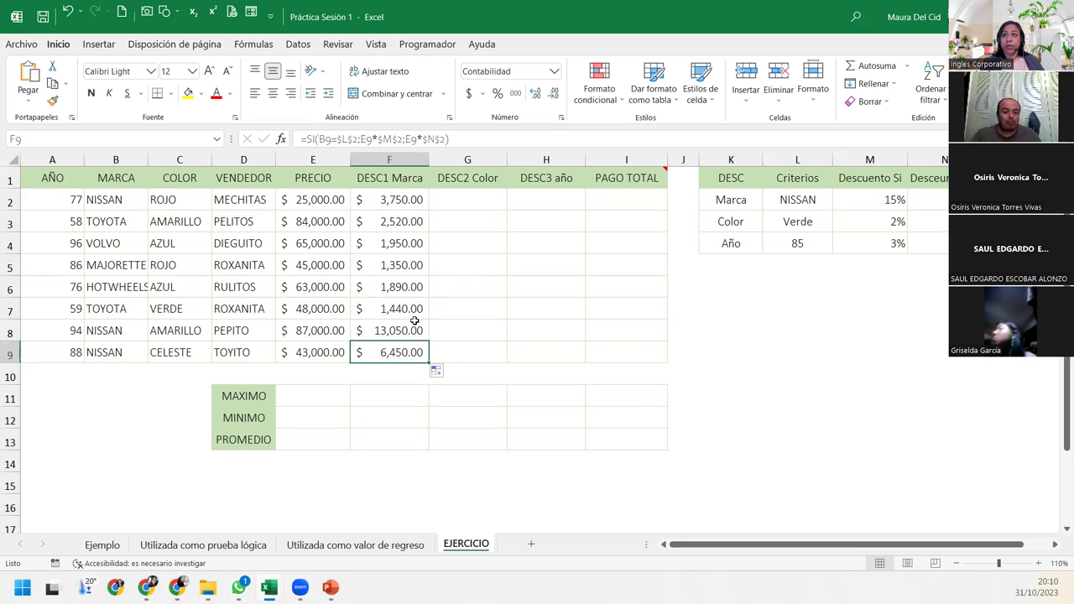
Review the $L$2, true and false parts of F9's formula and commit it, giving $6,450.00
double_click(379, 351)
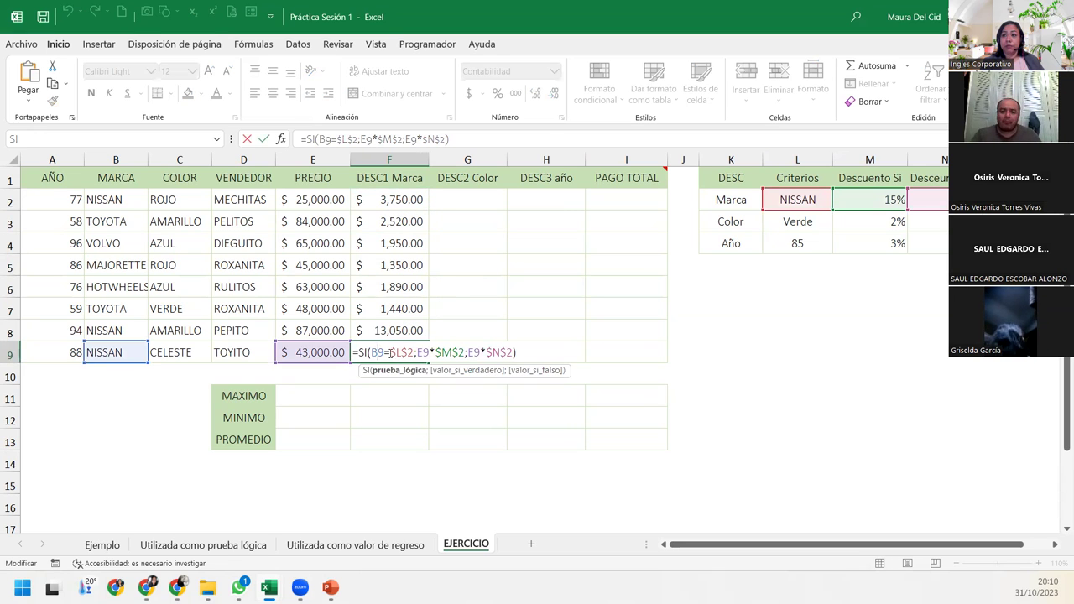
double_click(401, 353)
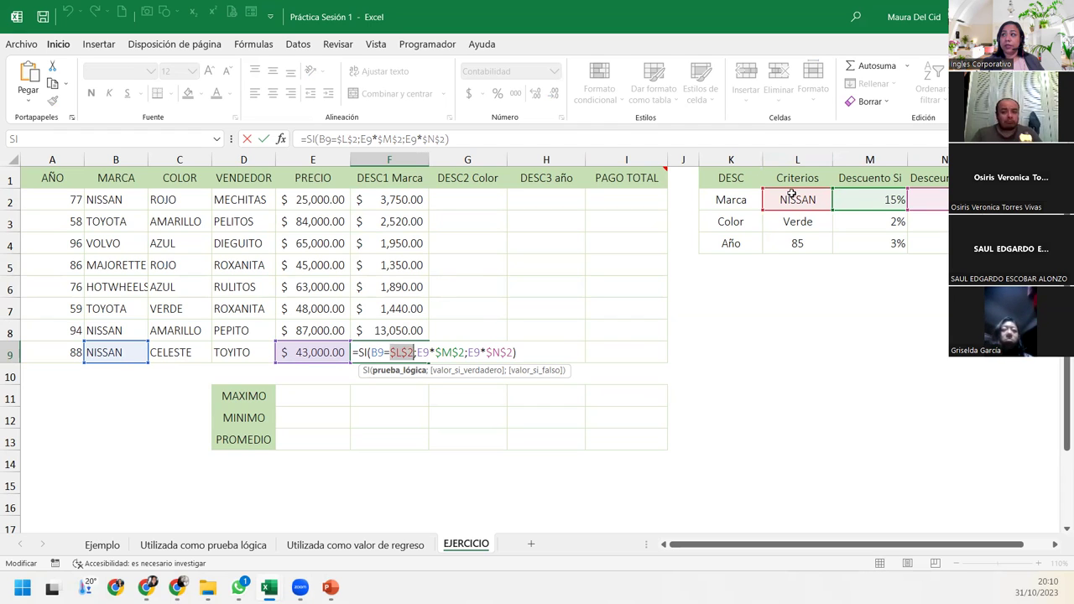
click(451, 349)
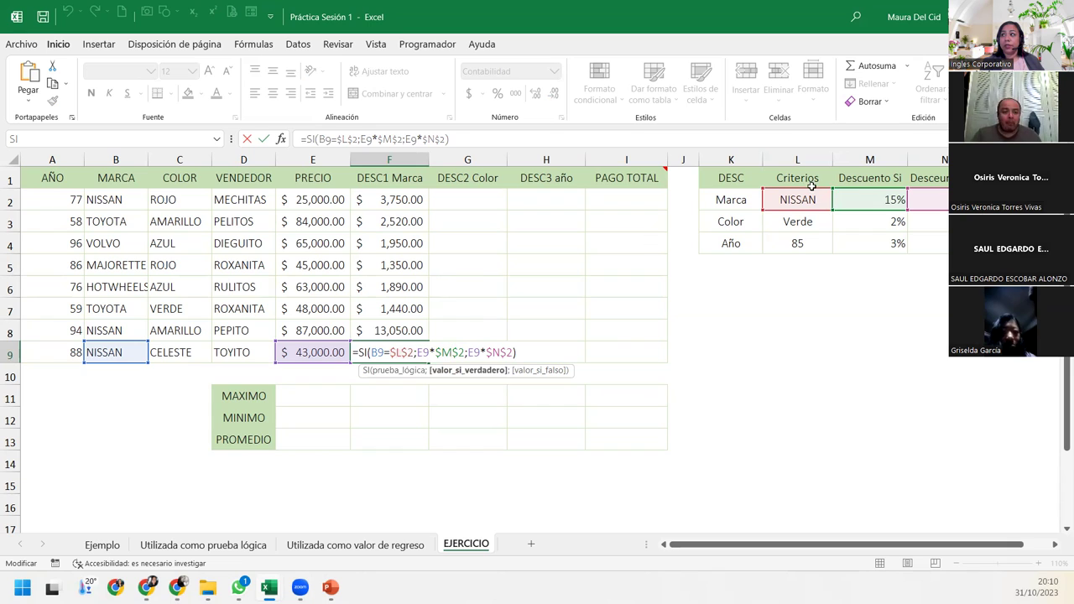
click(499, 353)
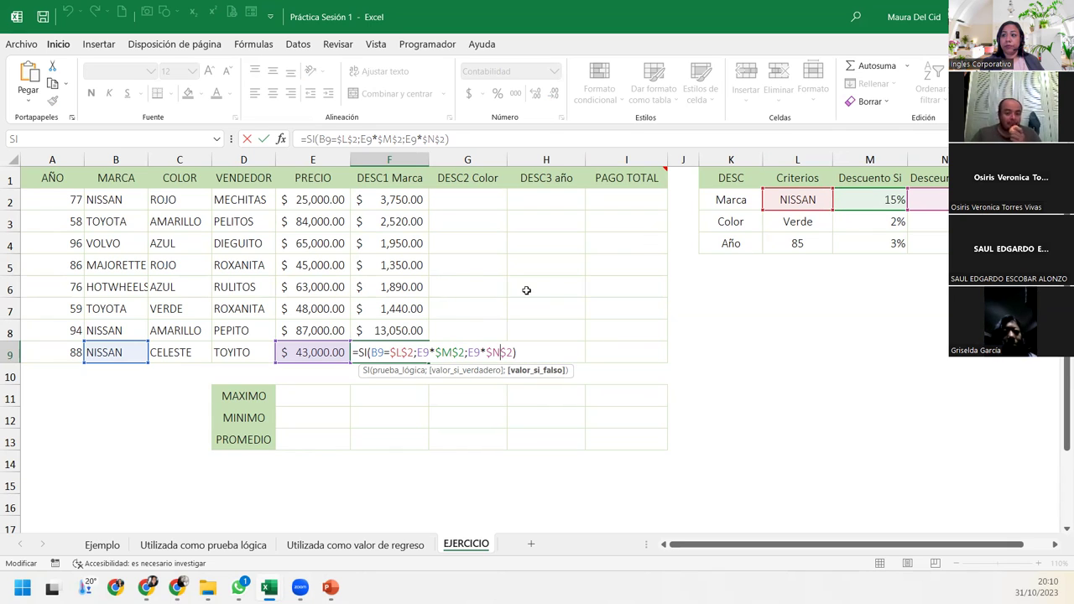
click(539, 347)
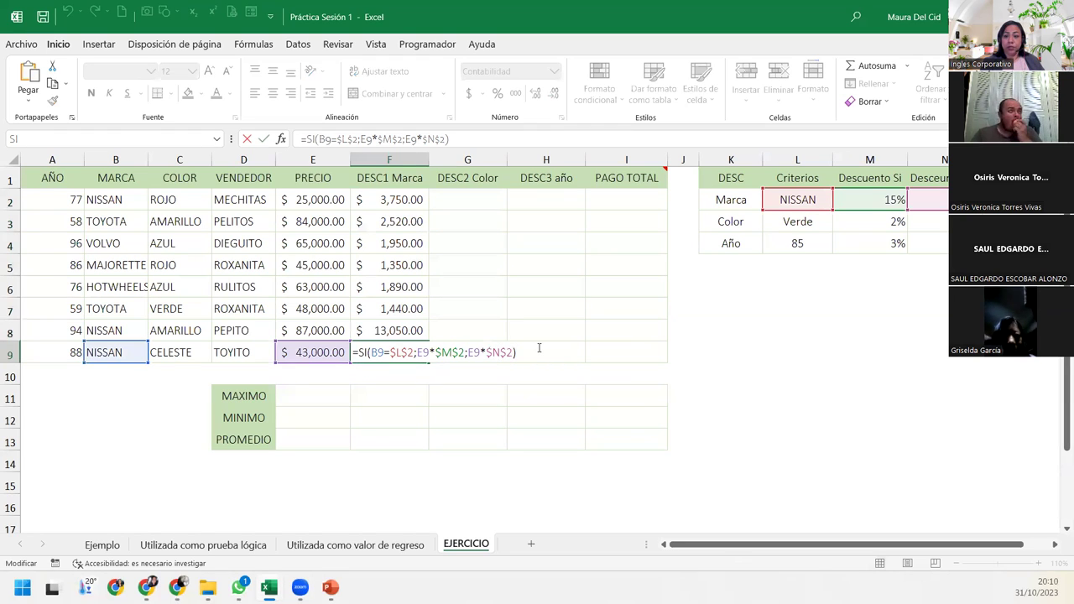
key(Return)
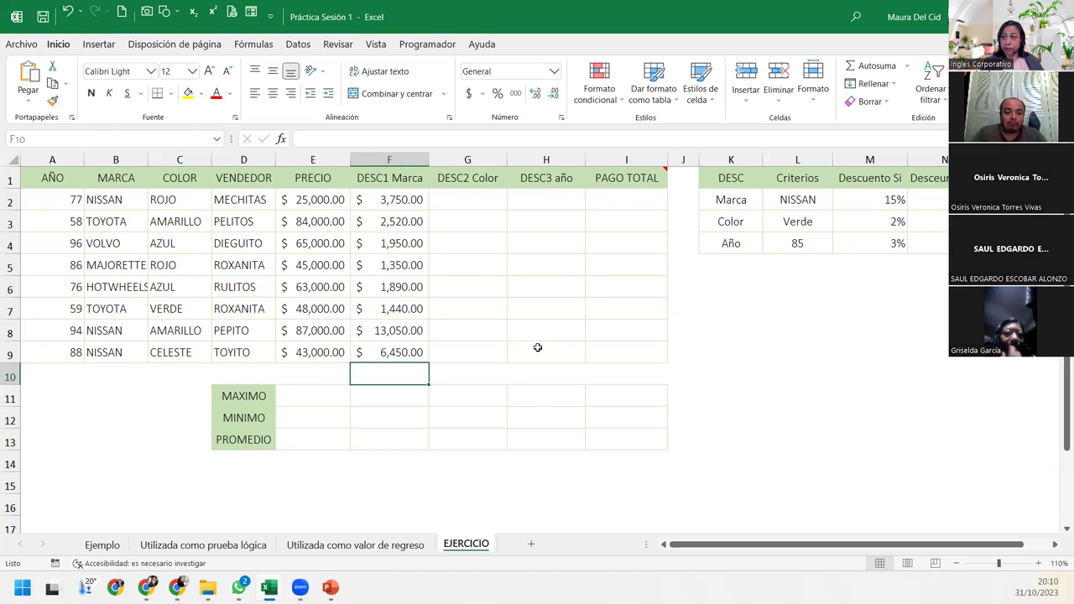
Check the F3 and F2 brand discount formulas, leaving them unchanged, and zoom in on the sheet
click(408, 219)
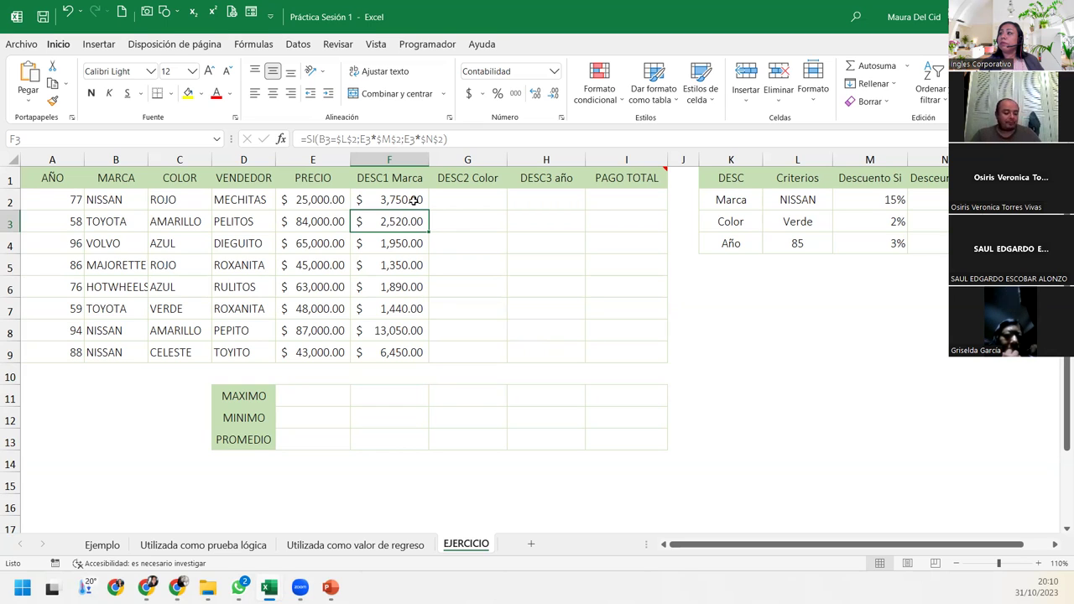
double_click(414, 199)
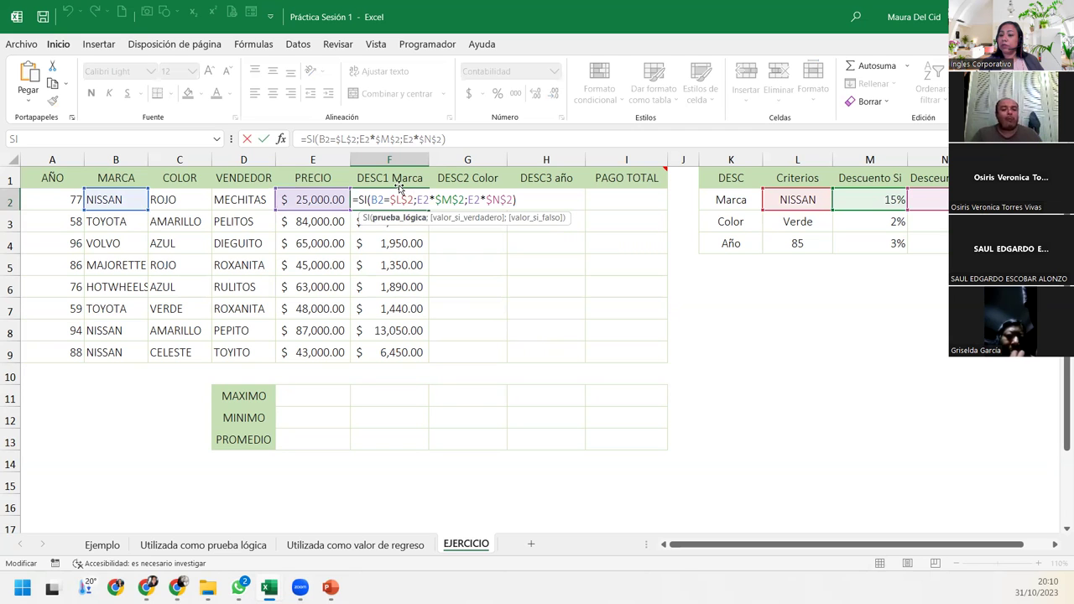
key(ctrl+Return)
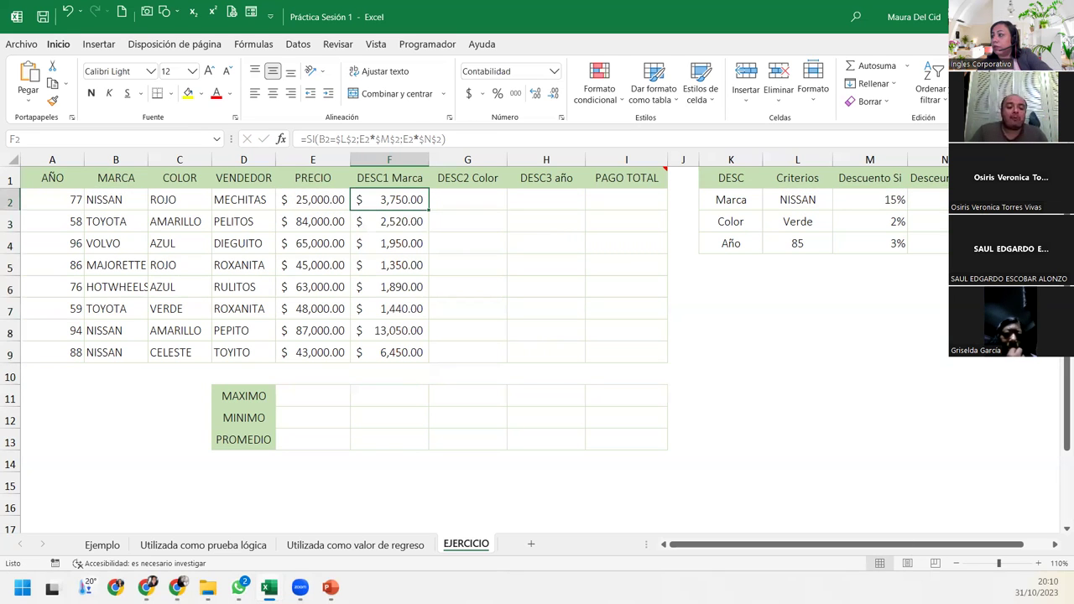
click(1039, 563)
click(1038, 563)
Zoom in further and display F2's =SI(B2=$L$2;E2*$M$2;E2*$N$2) with colour-coded references
click(1039, 563)
click(1039, 563)
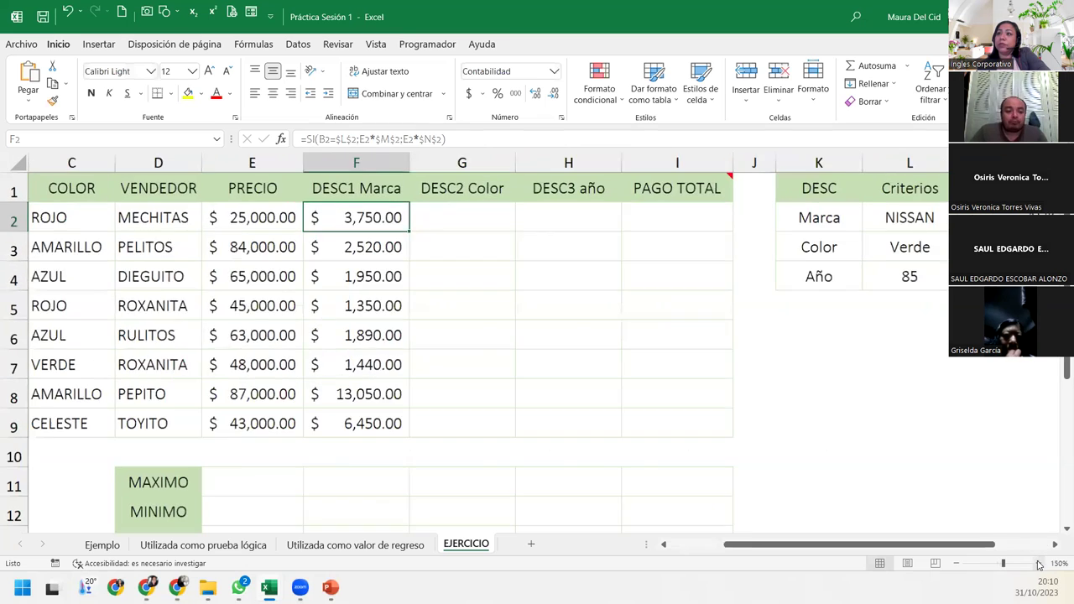
click(1039, 563)
double_click(307, 226)
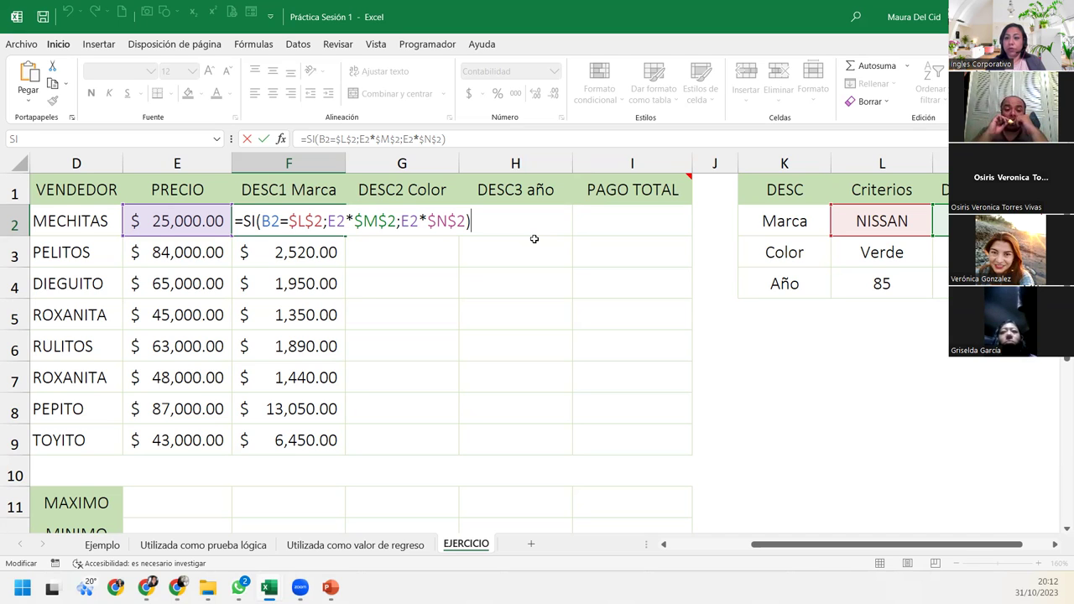
key(Return)
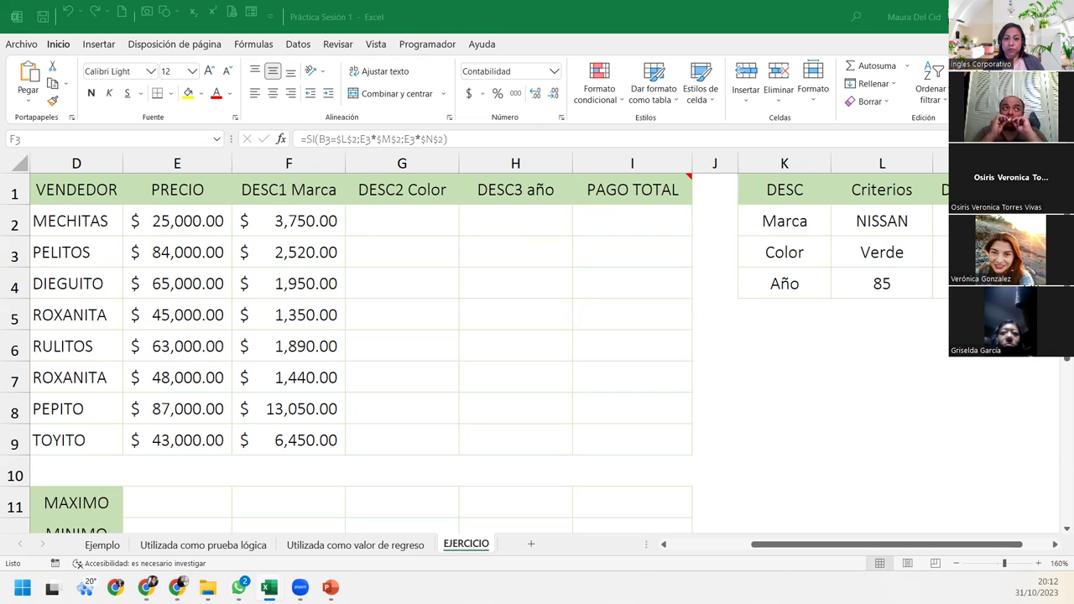
click(382, 223)
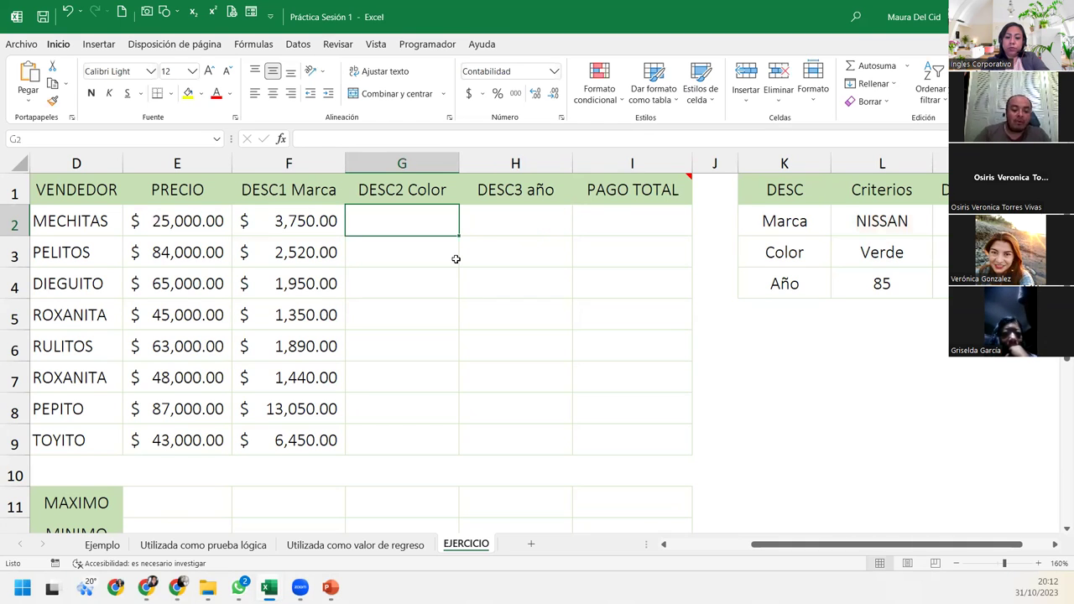
Start an SI formula in G2 that tests whether C2 equals the Verde criterion $L$3
text(=si)
key(Tab)
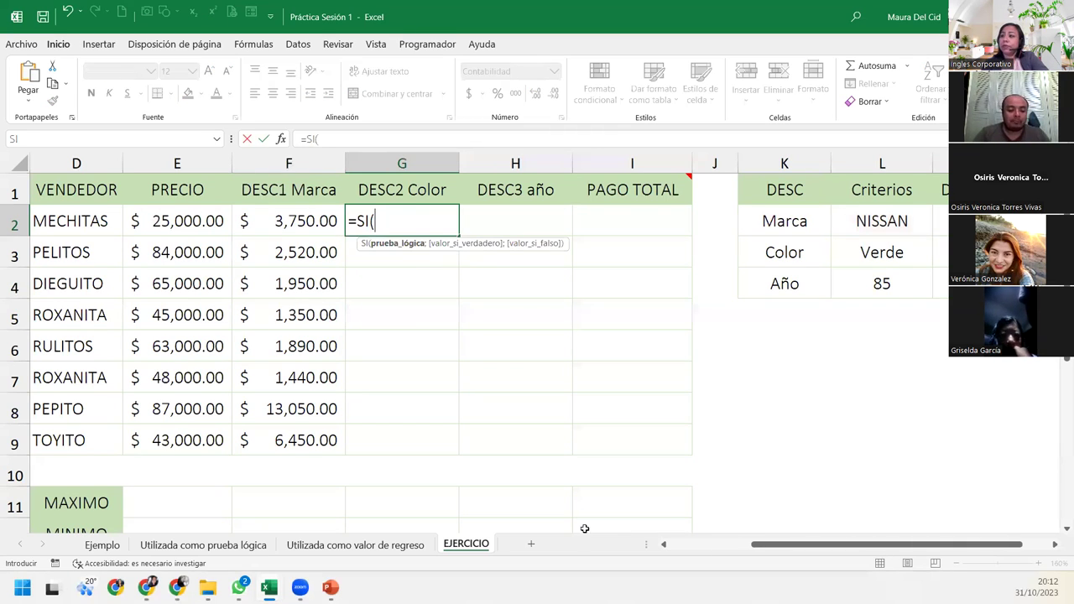
drag(822, 543, 740, 543)
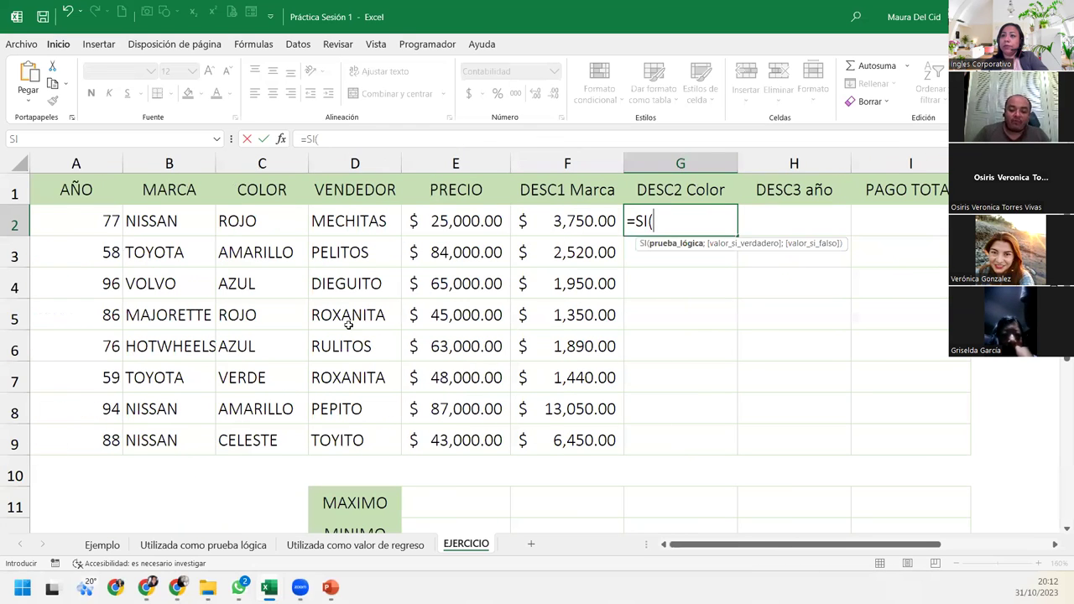
click(277, 226)
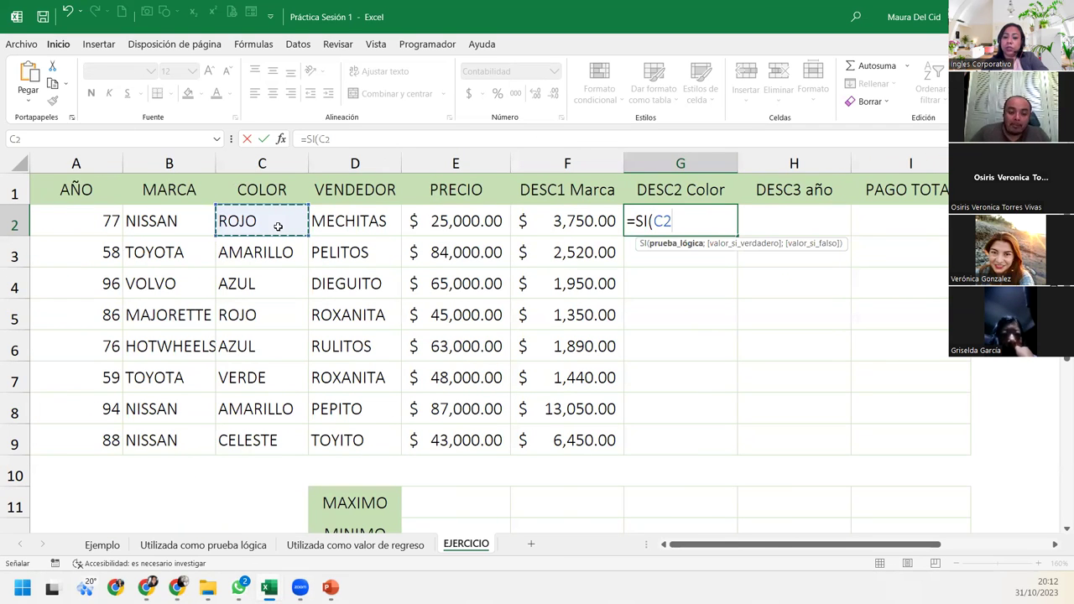
text(=)
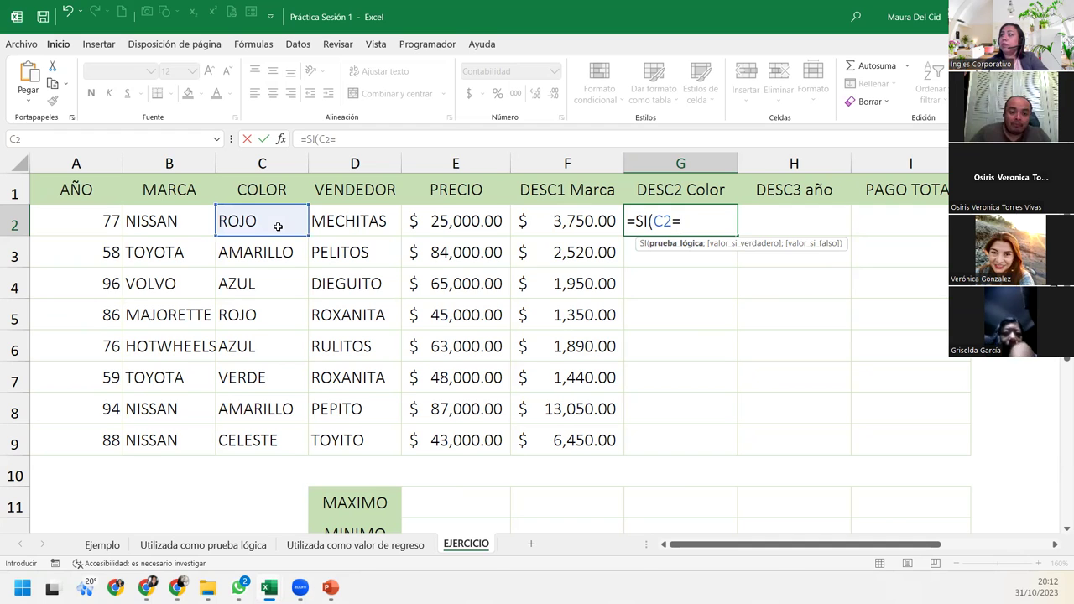
drag(935, 547, 954, 554)
click(1036, 251)
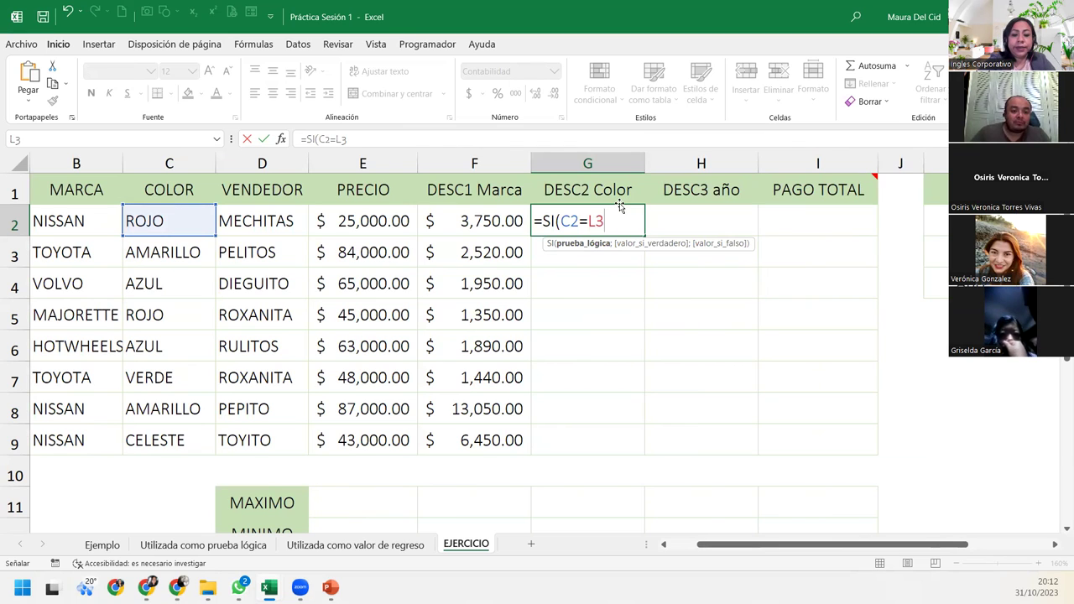
key(F4)
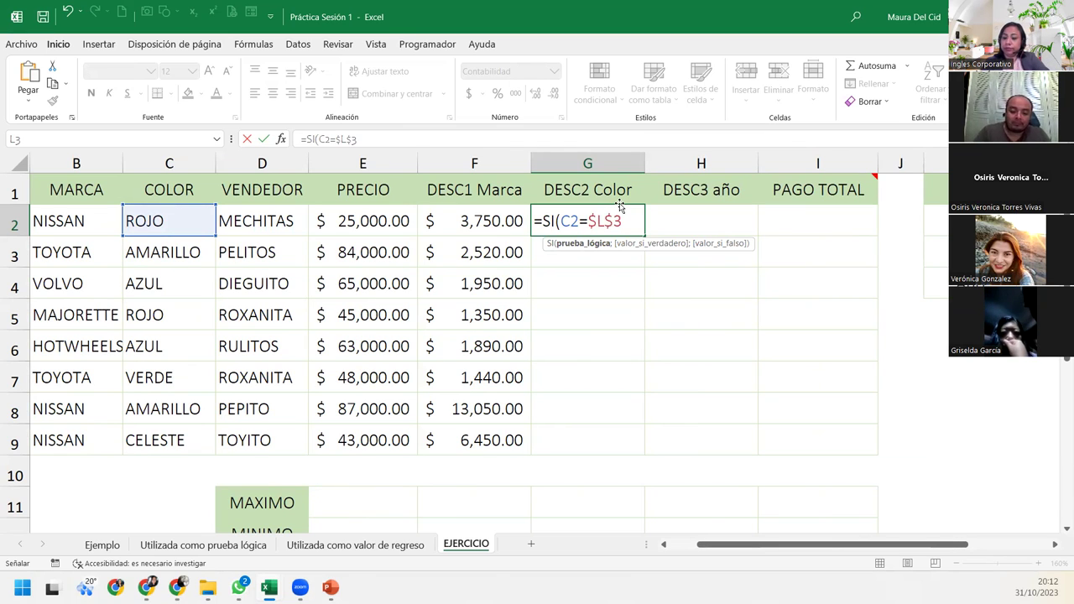
text(;)
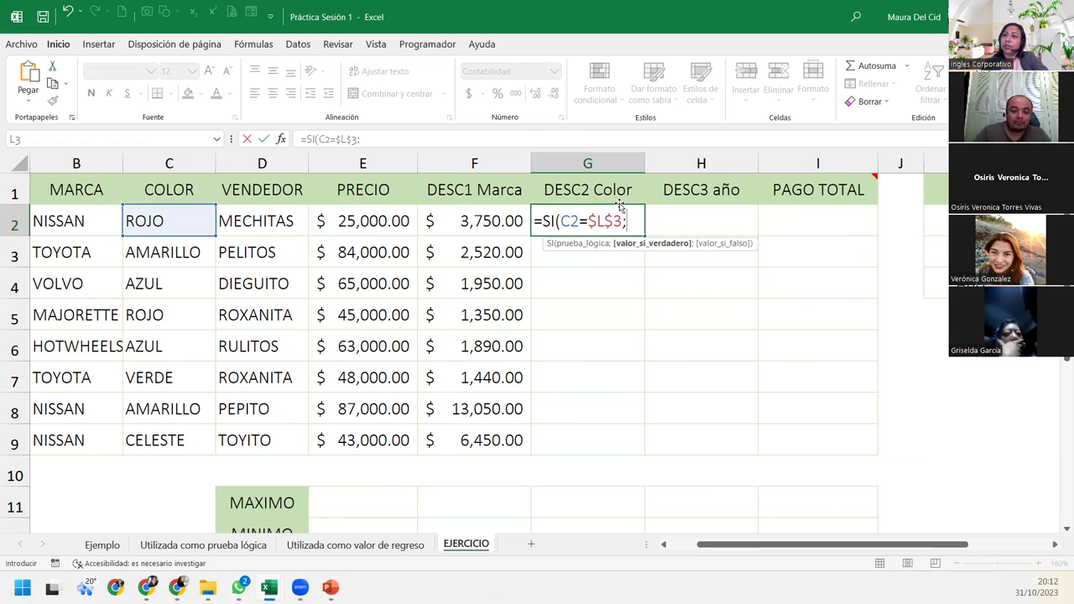
Return E2*$M$3 when true and E2*$N$3 otherwise, then close the formula
click(393, 220)
text(*)
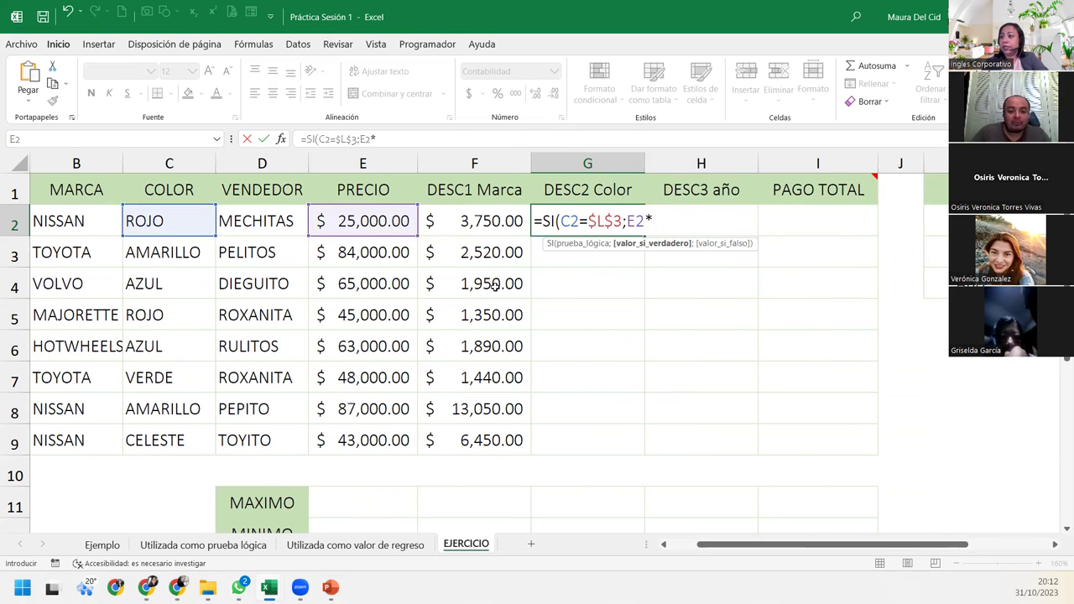
drag(753, 550, 834, 550)
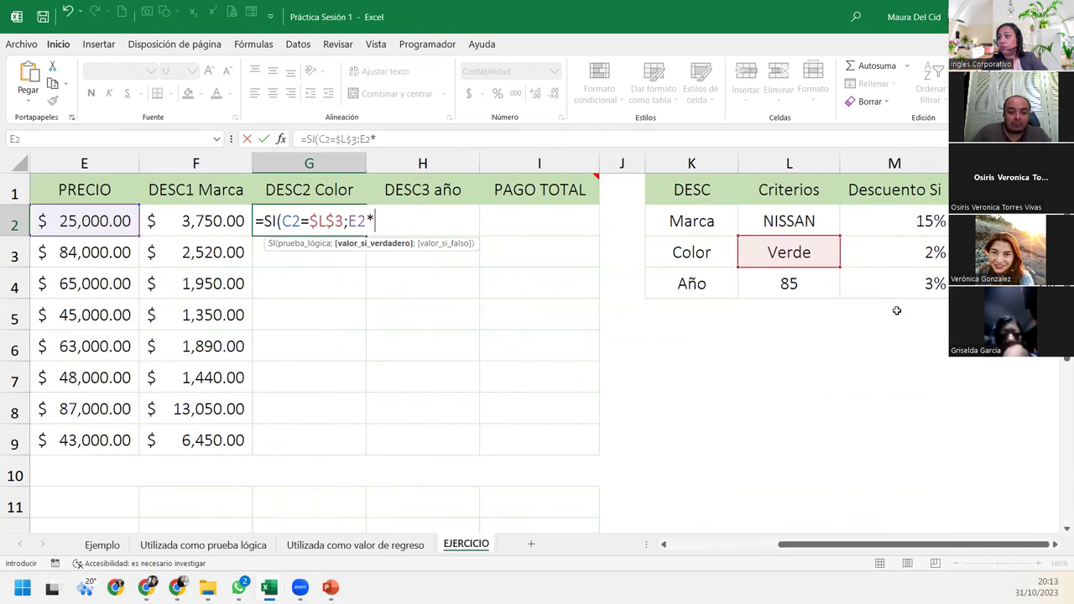
click(876, 260)
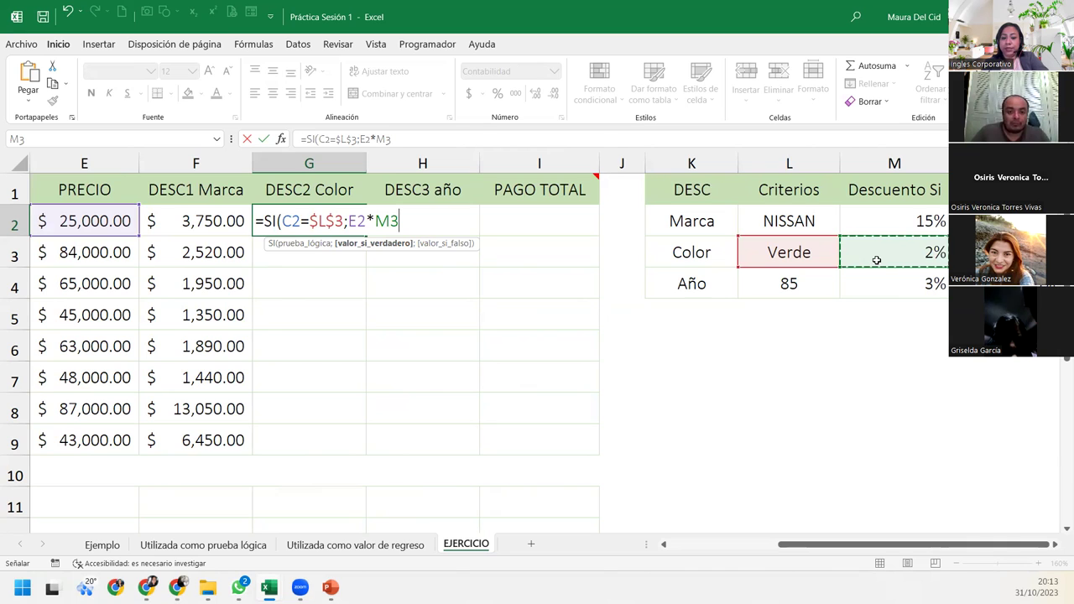
key(F4)
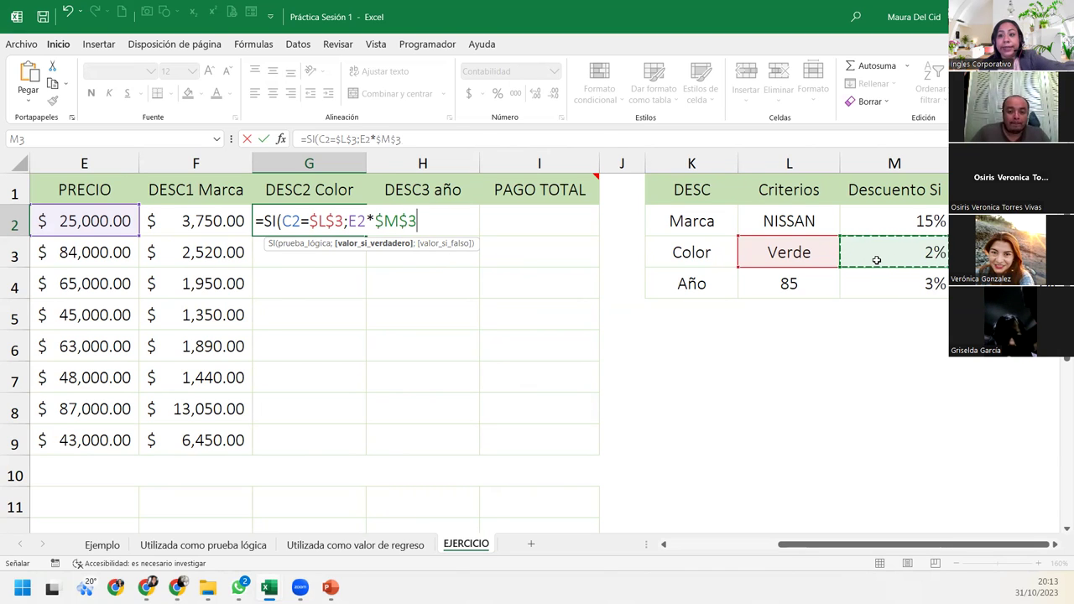
text(;)
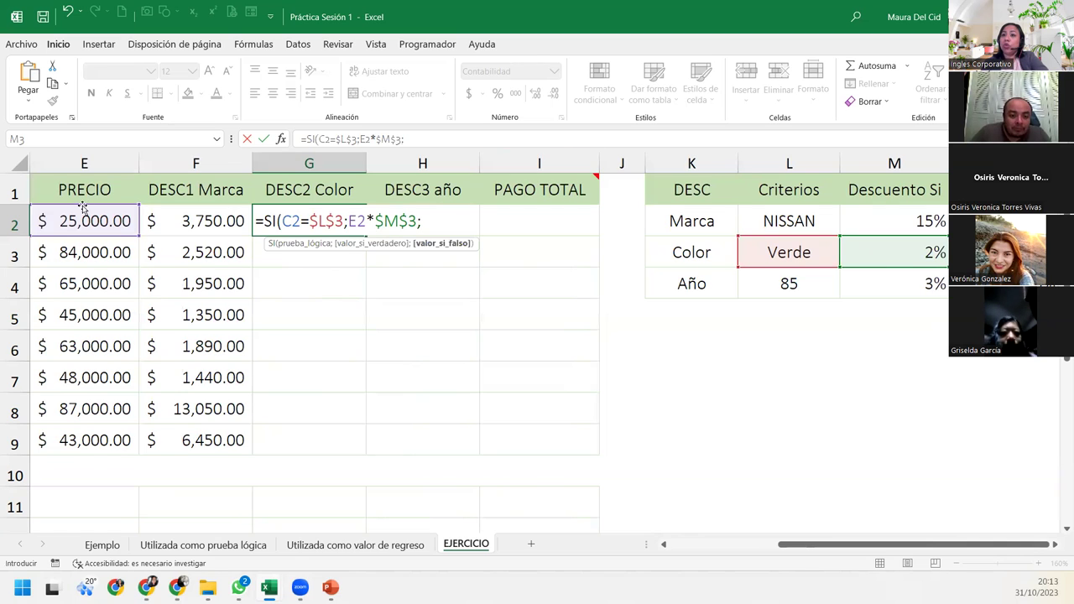
click(77, 217)
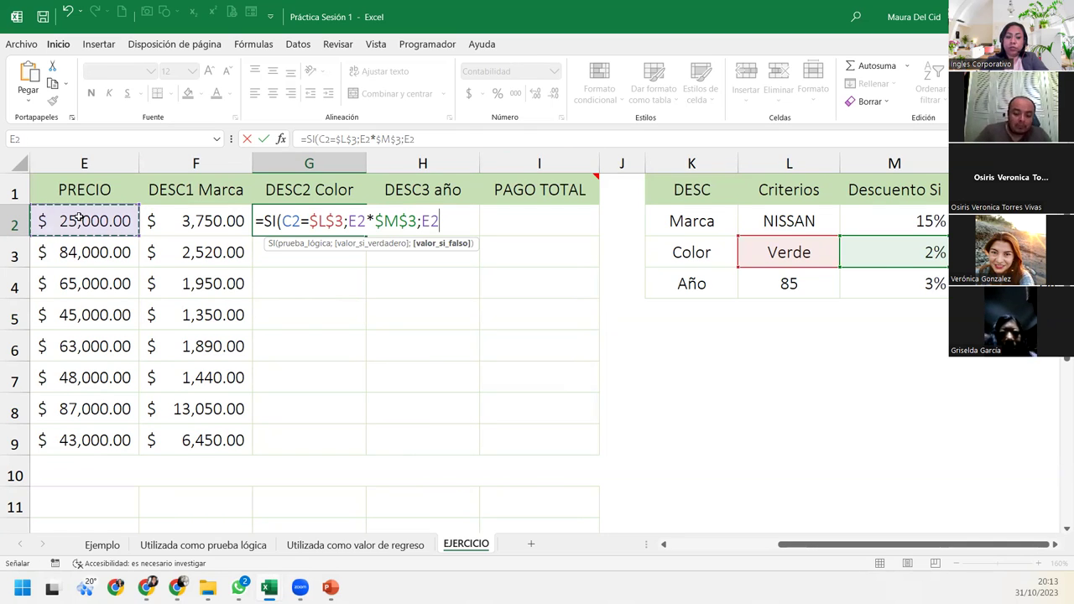
text(*)
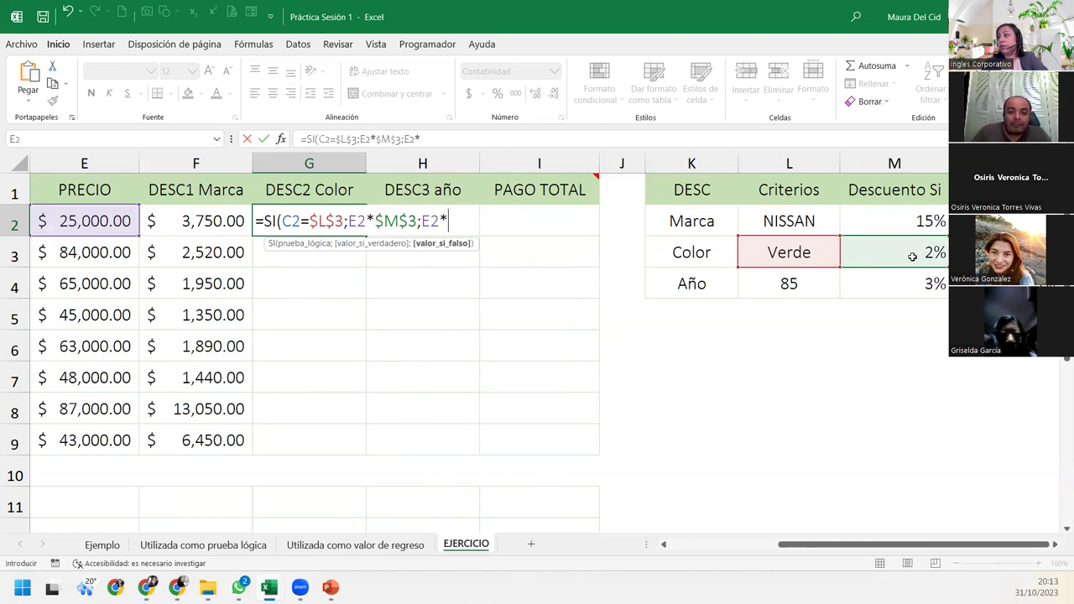
click(998, 252)
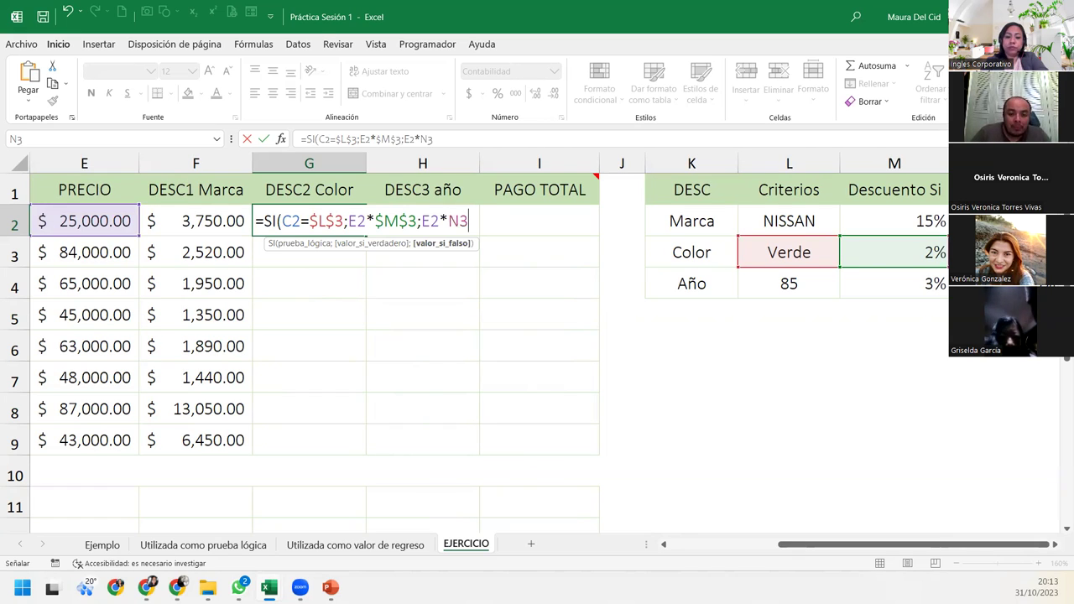
key(F4)
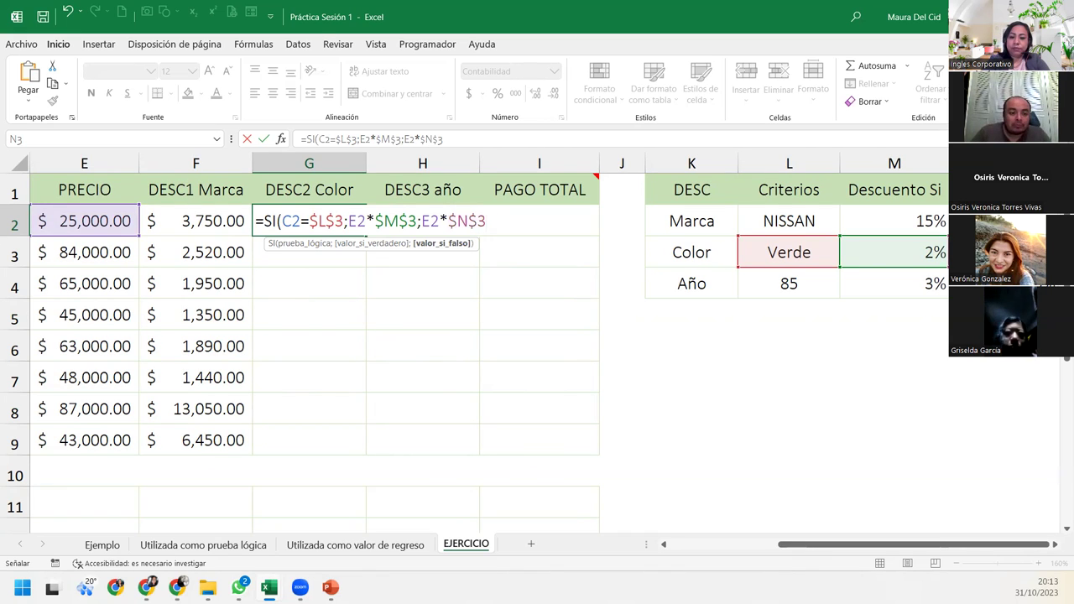
text())
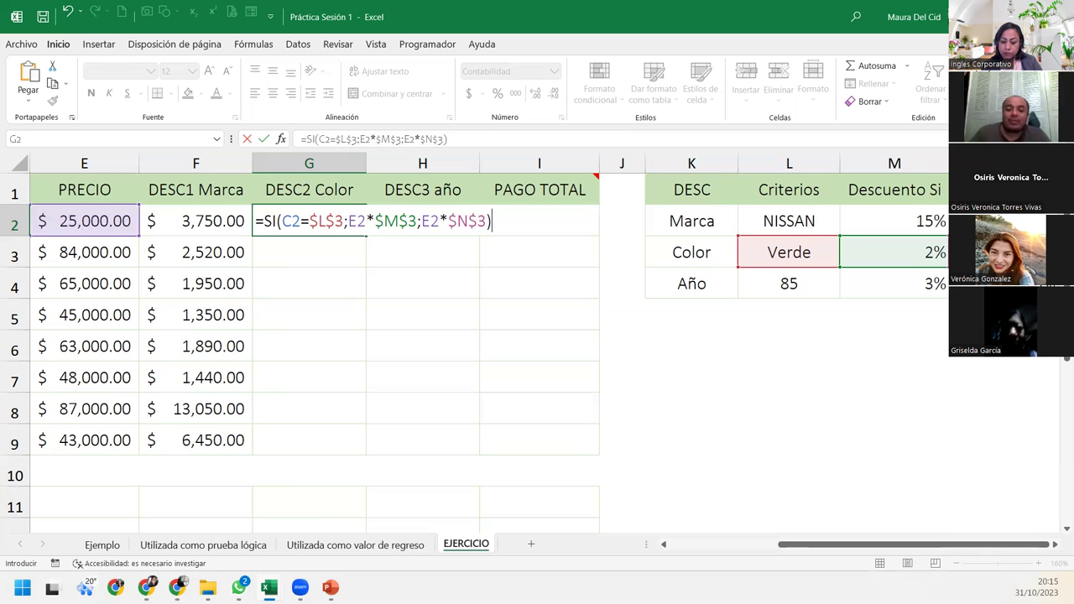
Commit the G2 colour-discount formula, copy it down to G9, and check each copied cell
key(Return)
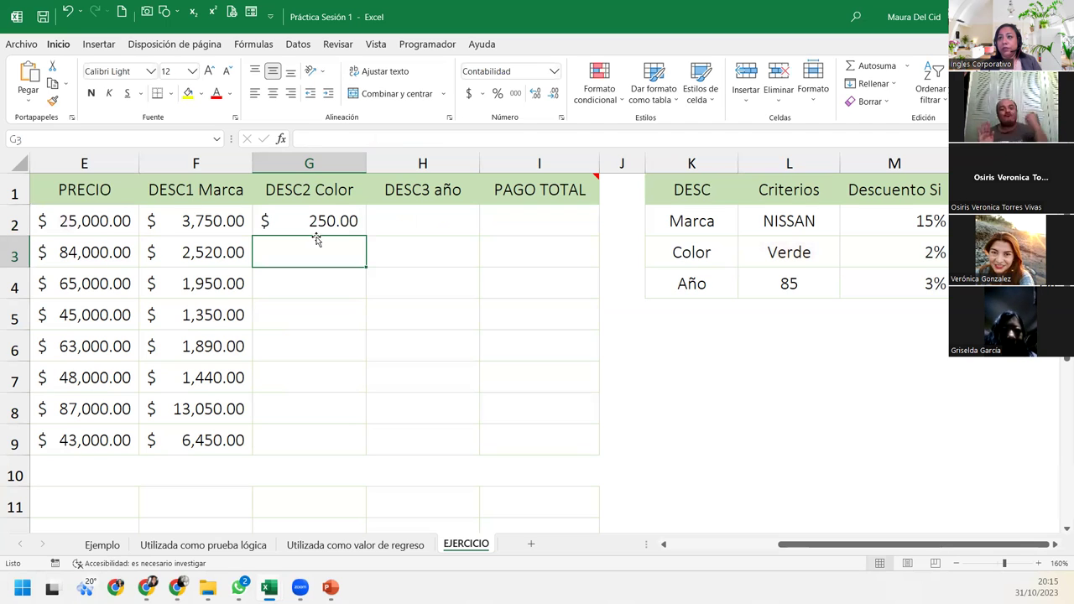
click(340, 221)
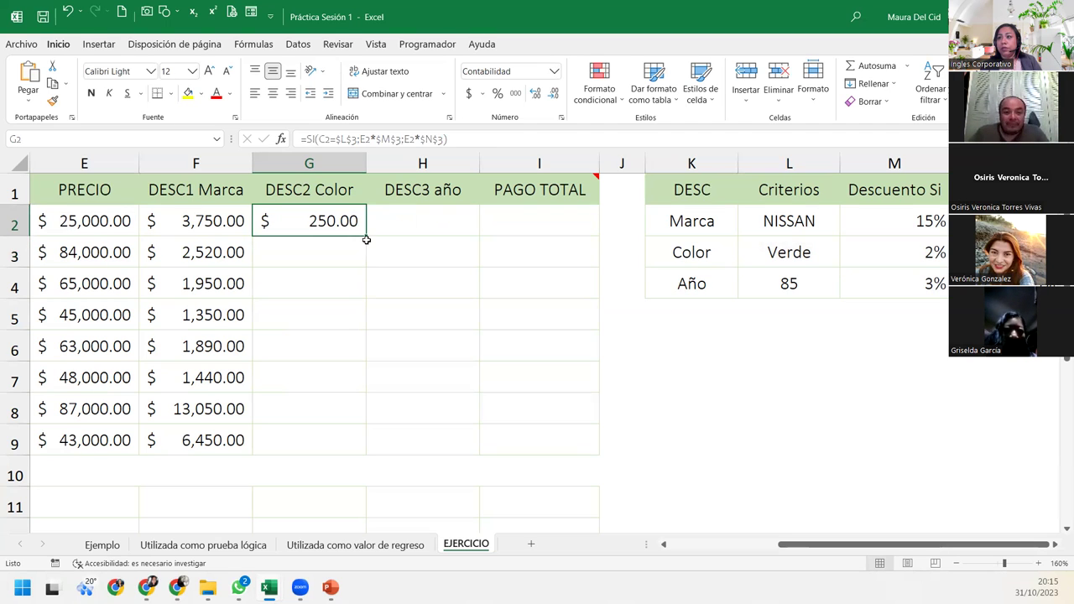
double_click(366, 231)
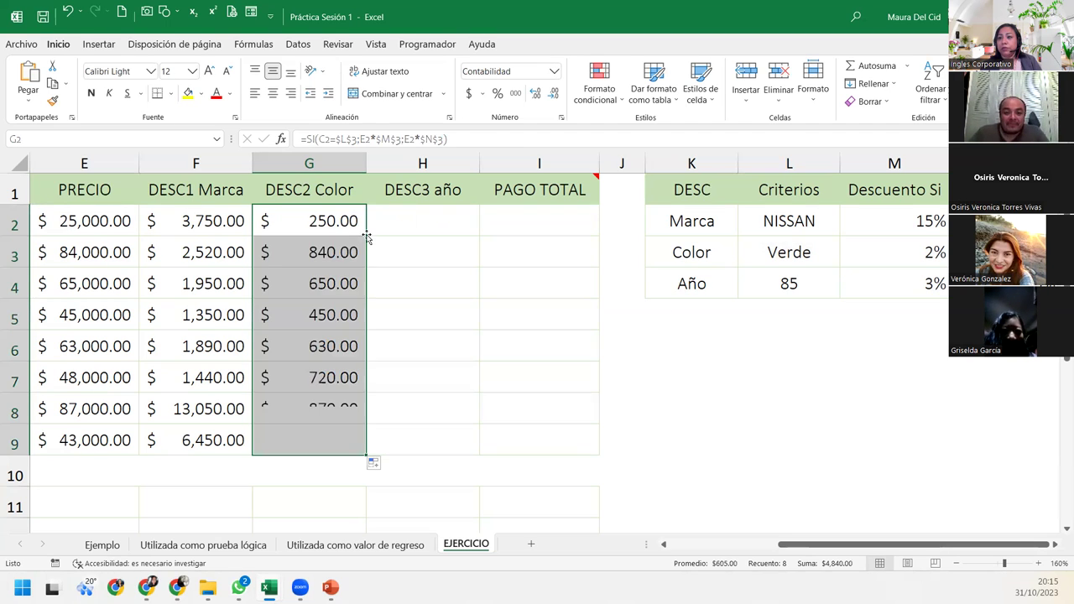
click(329, 439)
click(329, 408)
click(331, 346)
click(331, 315)
click(326, 285)
click(324, 252)
click(334, 221)
click(394, 221)
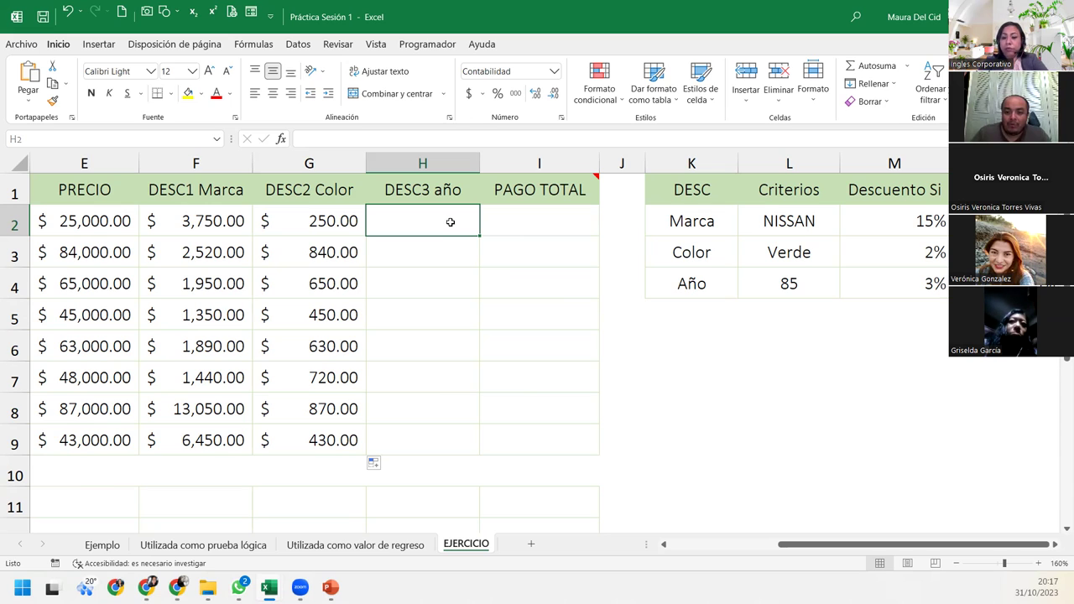
Begin an SI formula in H2 that tests whether A2 equals the year criterion $L$4
text(=)
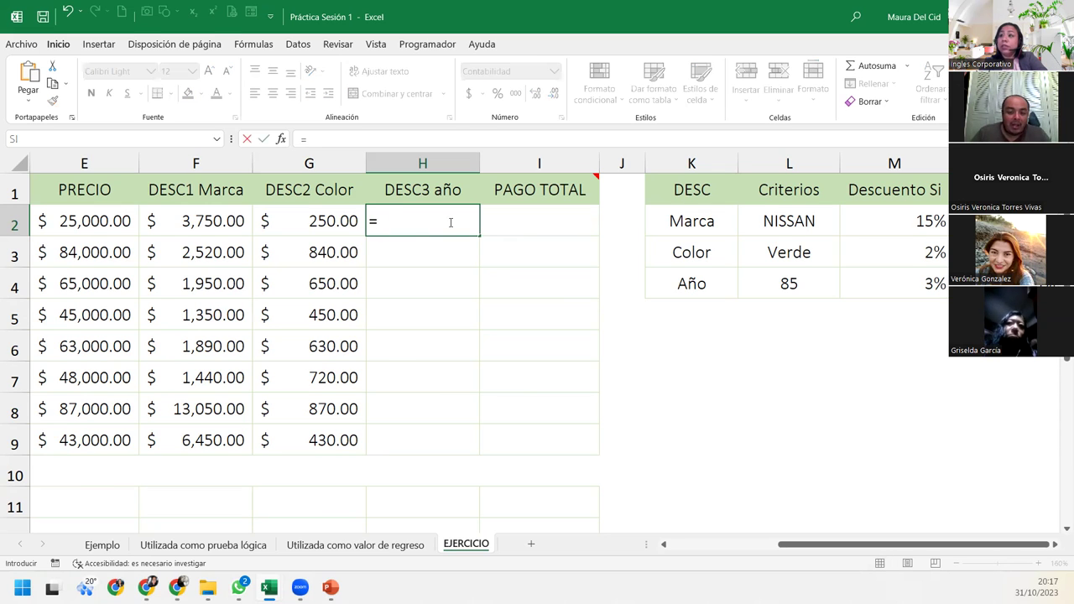
text(SI()
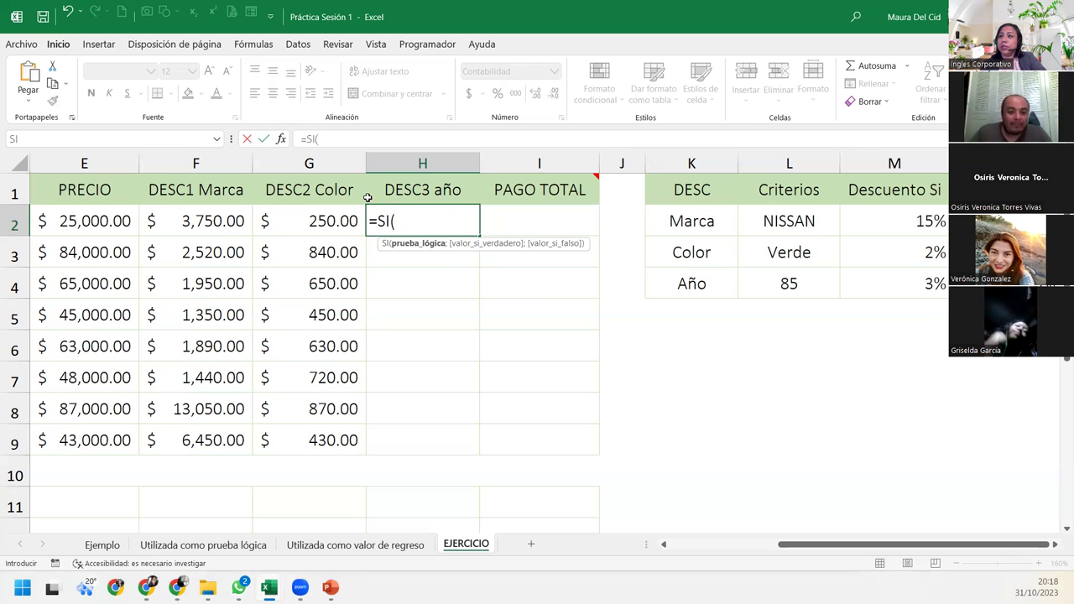
drag(831, 556, 730, 555)
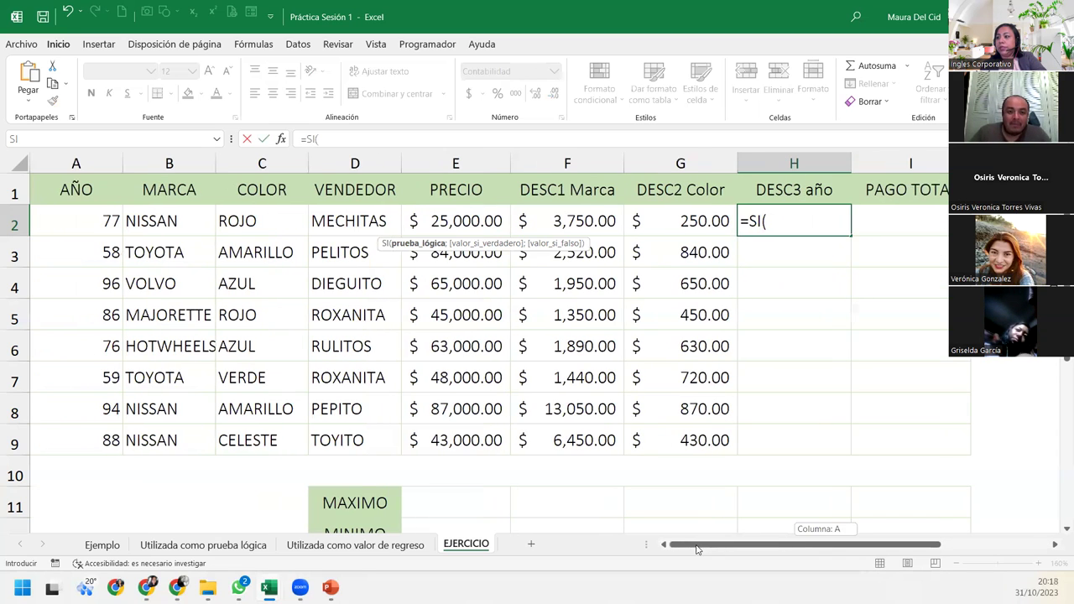
click(89, 223)
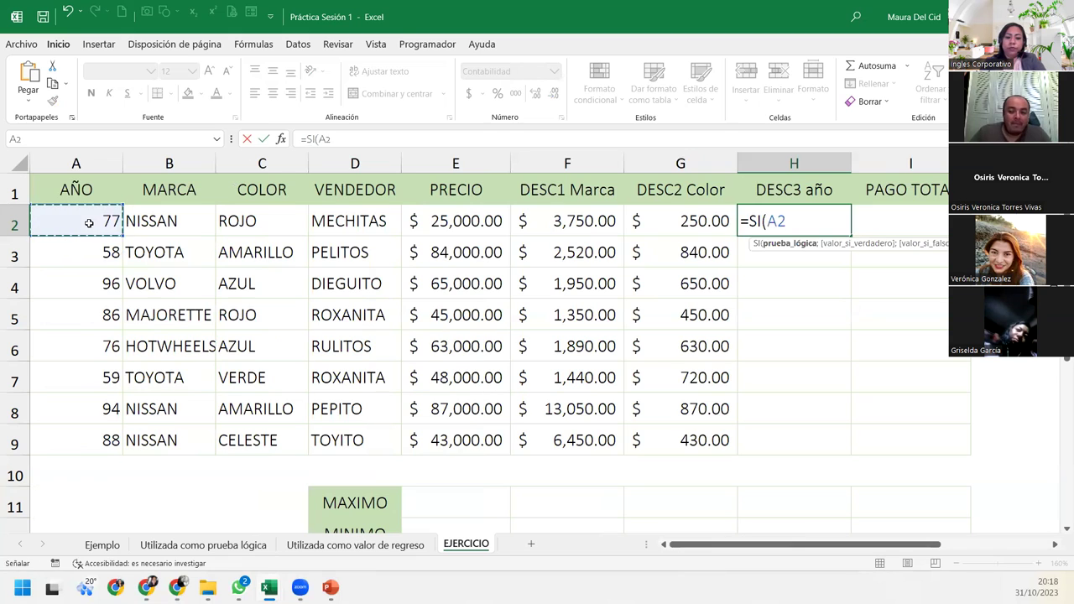
text(=)
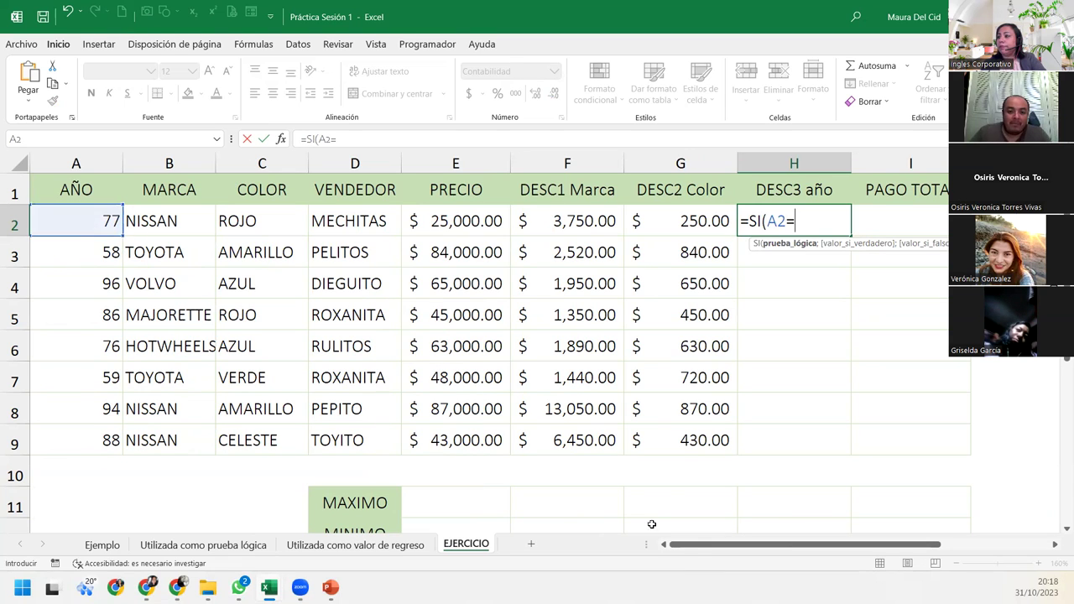
drag(684, 544, 793, 545)
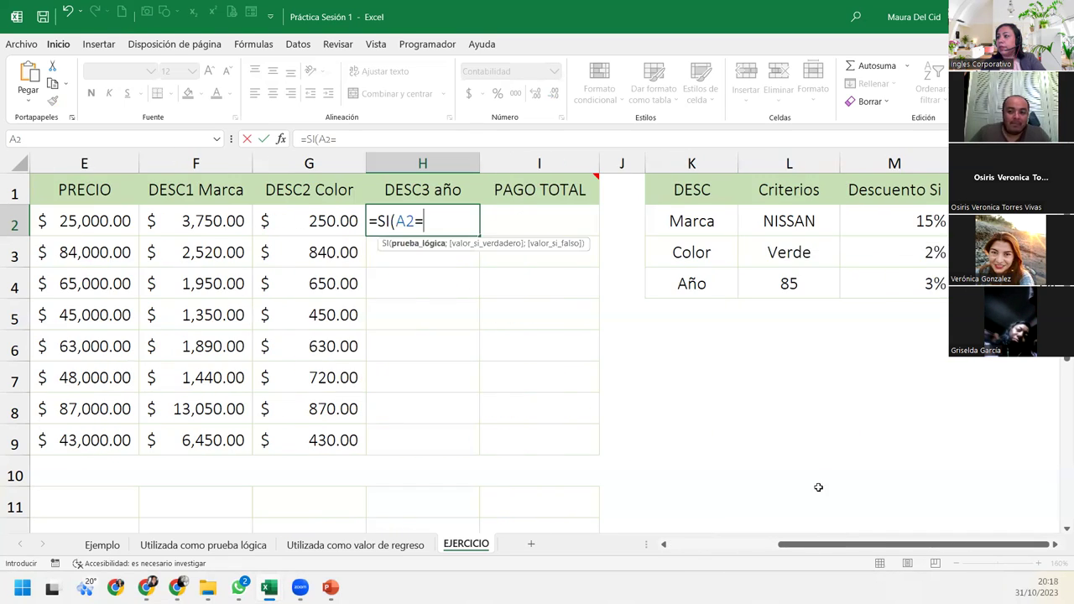
click(786, 287)
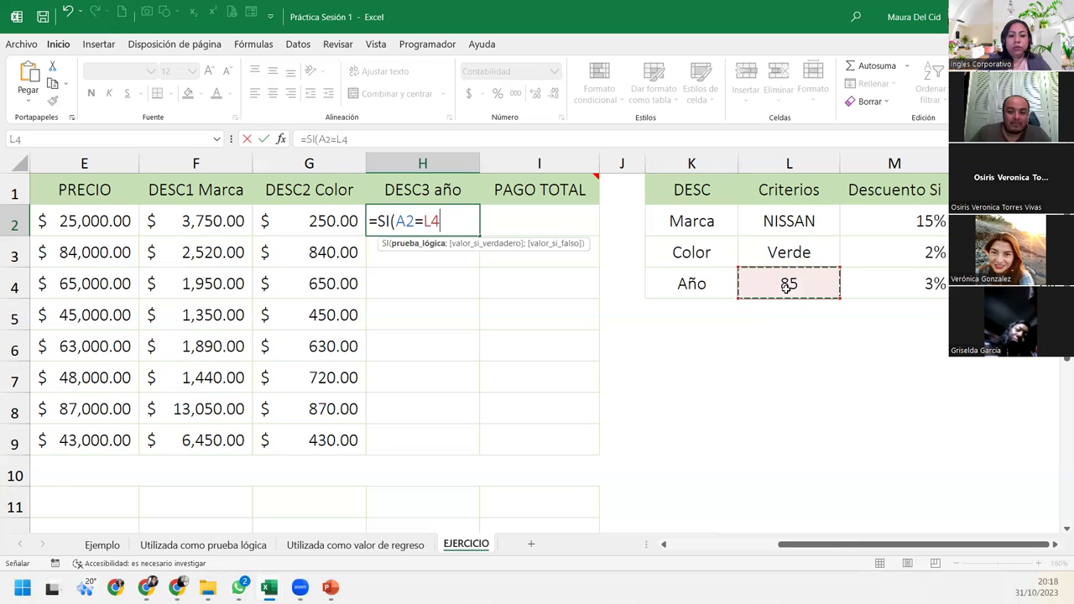
key(F4)
Return E2*$M$4 when true and E2*$N$4 otherwise, then commit it to get $ 1,250.00
text($L$4;)
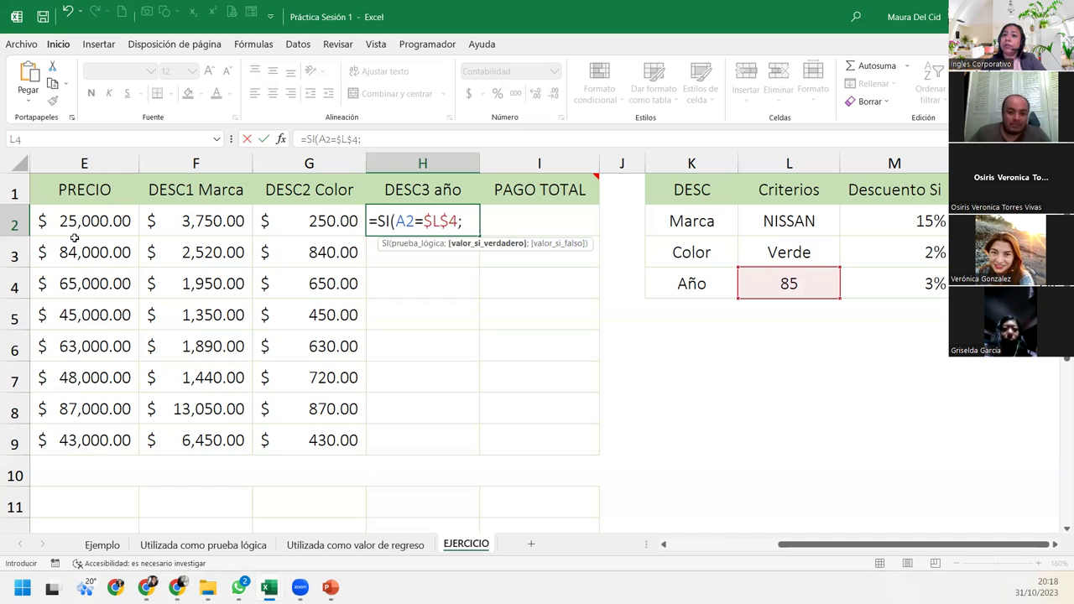
click(73, 225)
text(*)
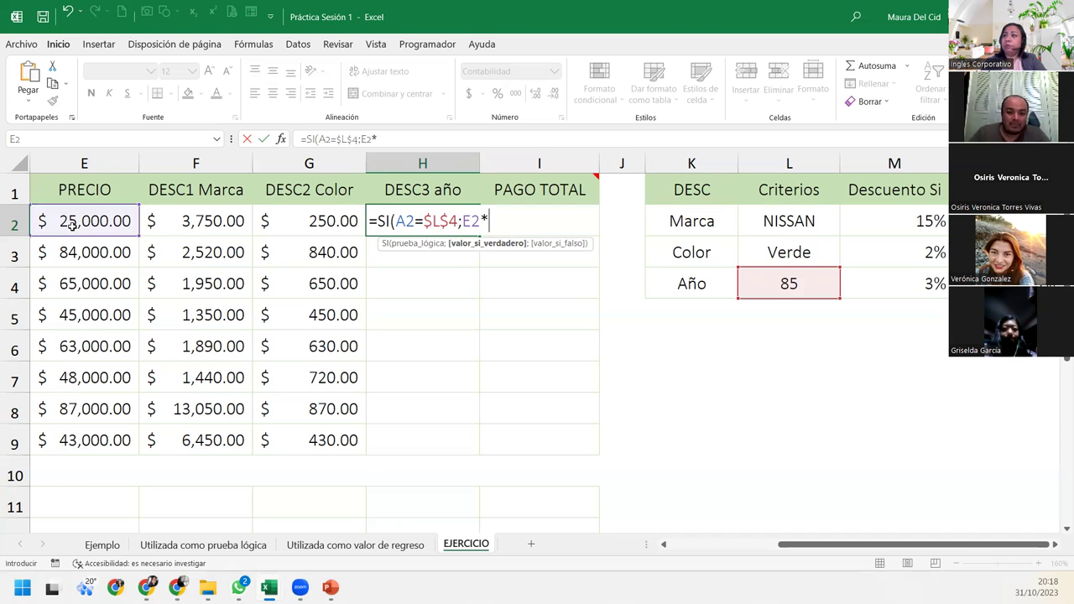
click(892, 289)
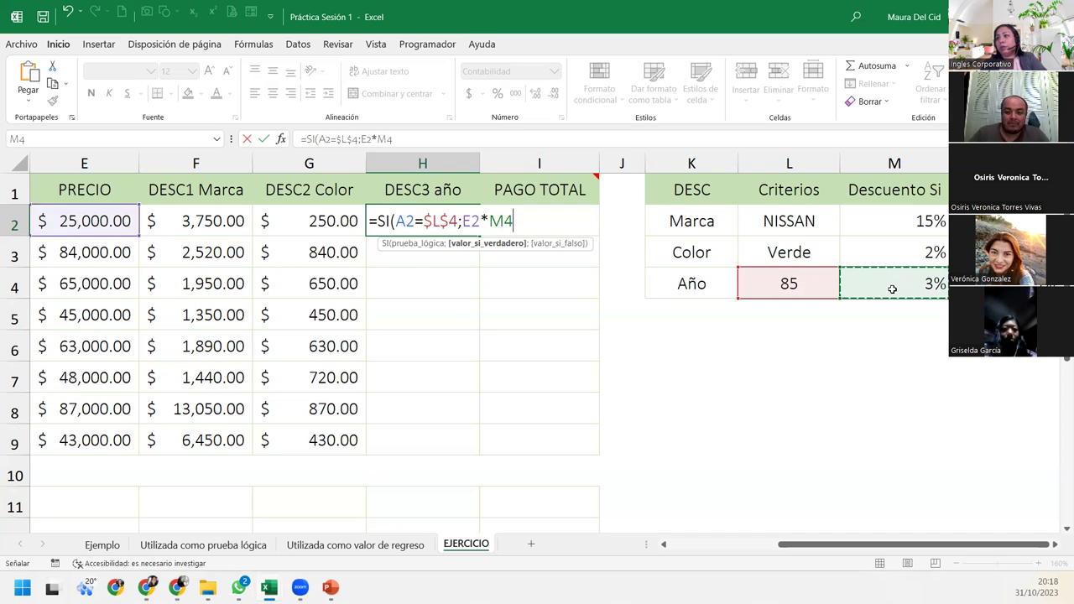
key(F4)
text($M$4;)
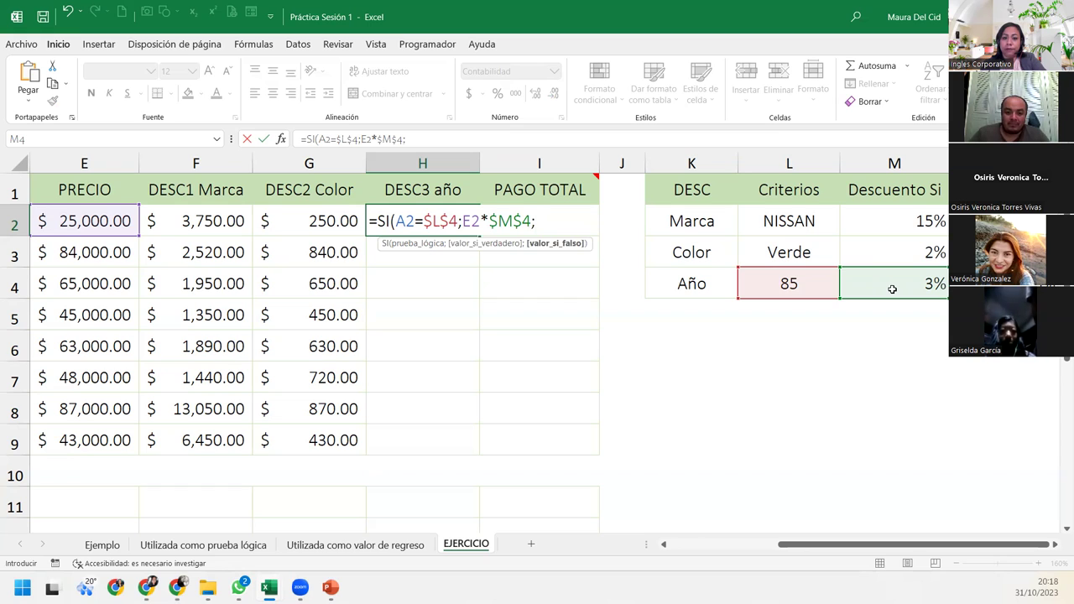
click(89, 217)
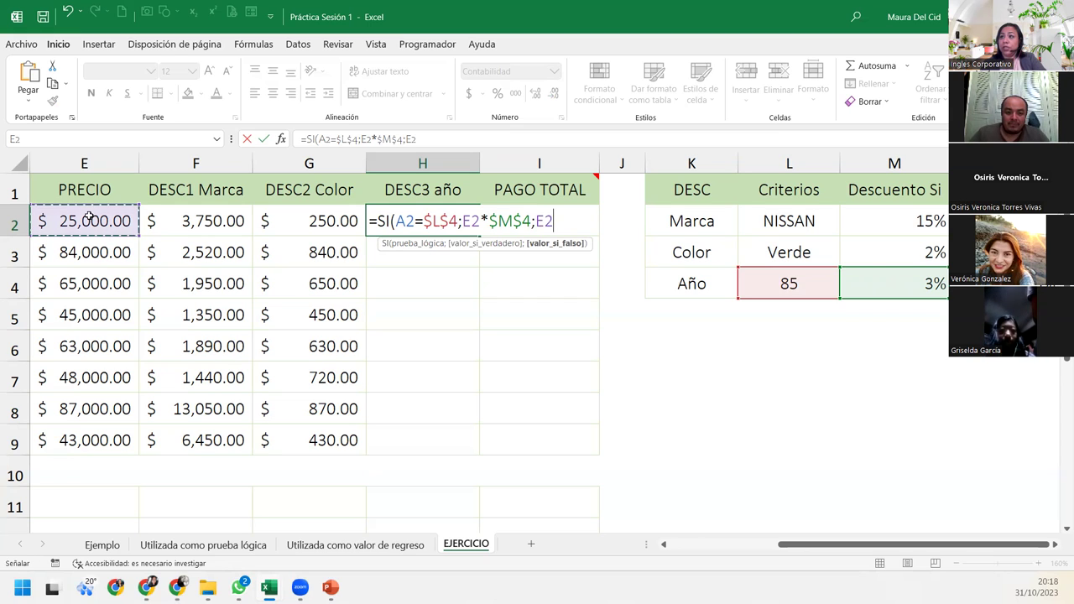
text(*)
click(998, 284)
key(F4)
text())
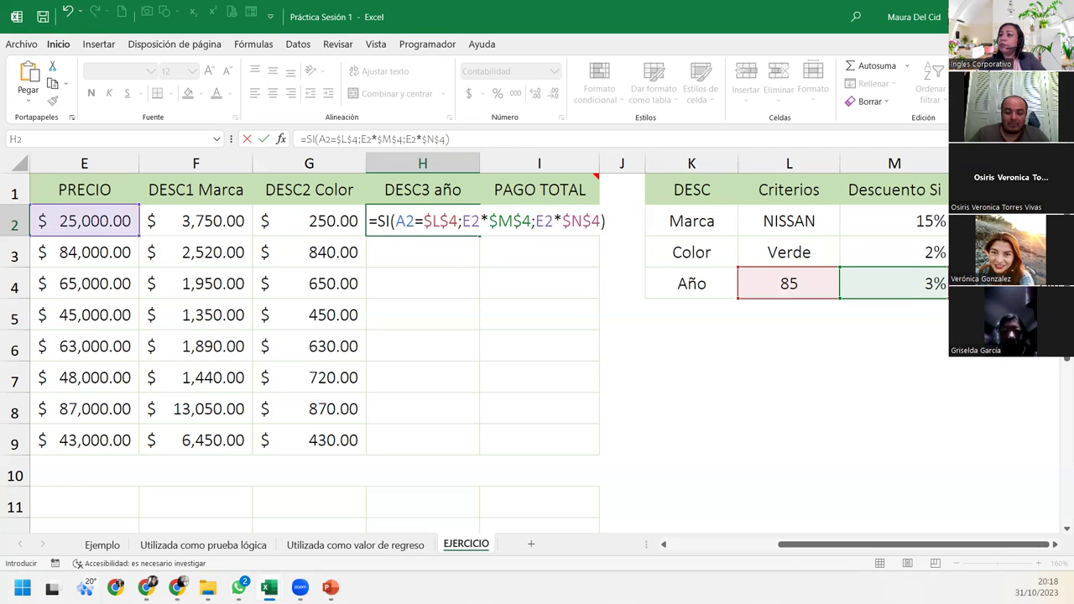
key(Return)
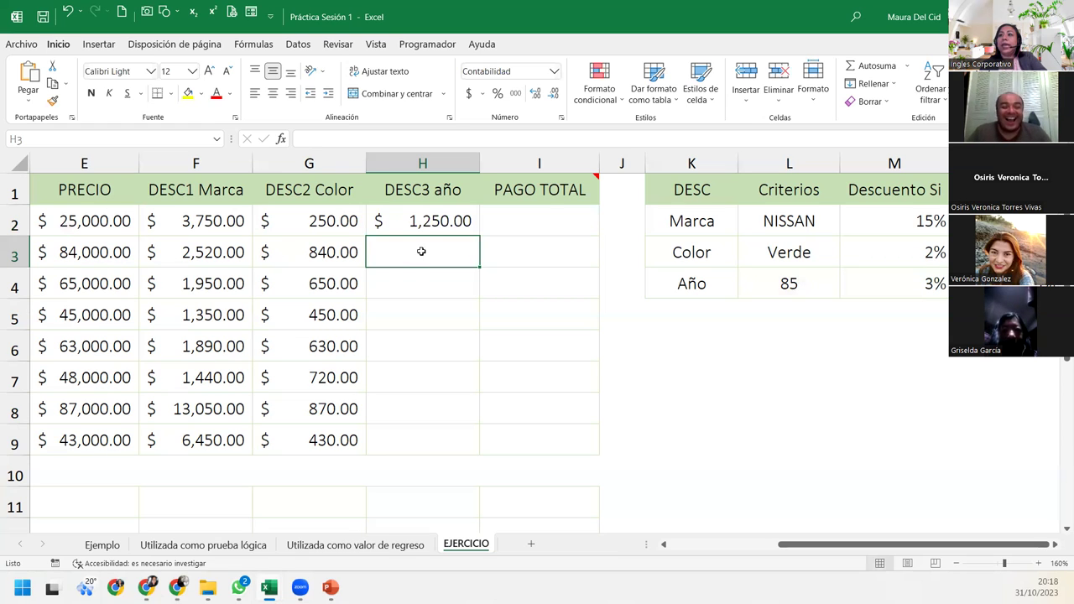
Reopen H2's formula, review its true and false parts, and confirm it again
click(424, 220)
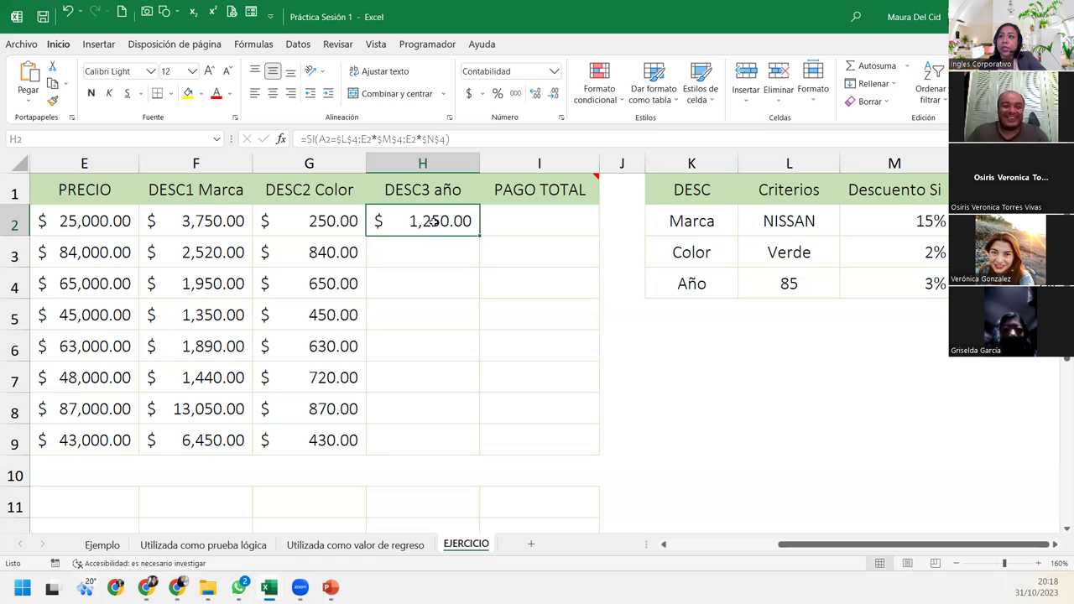
double_click(432, 220)
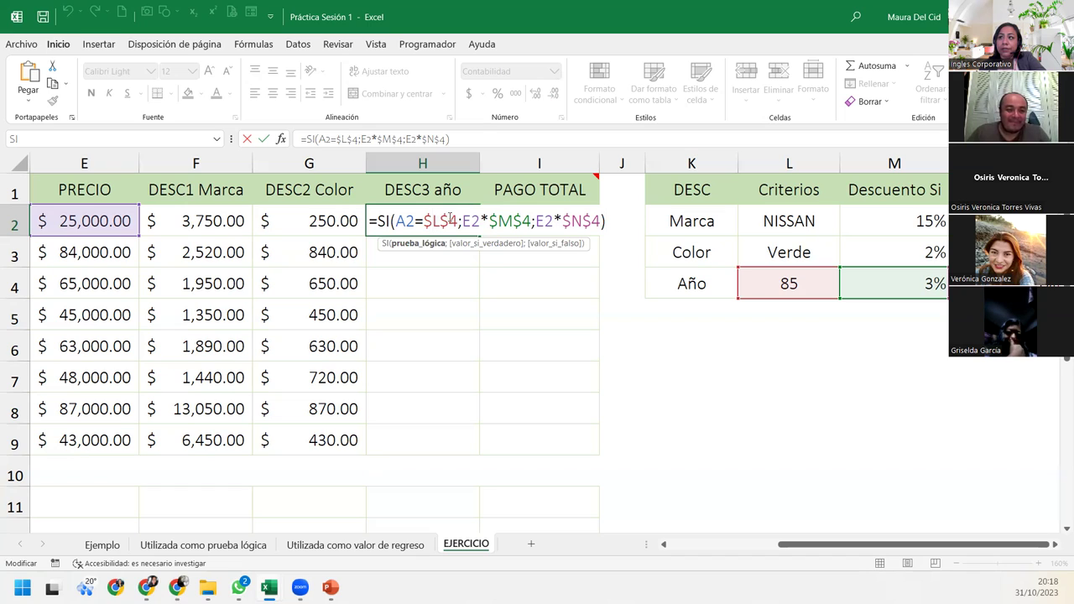
double_click(470, 221)
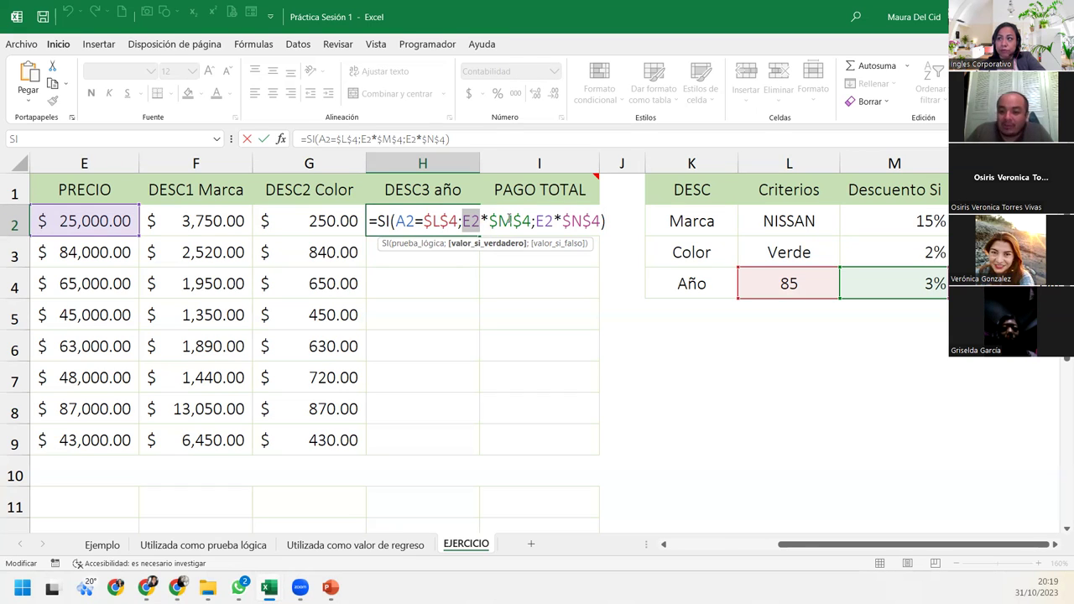
click(567, 221)
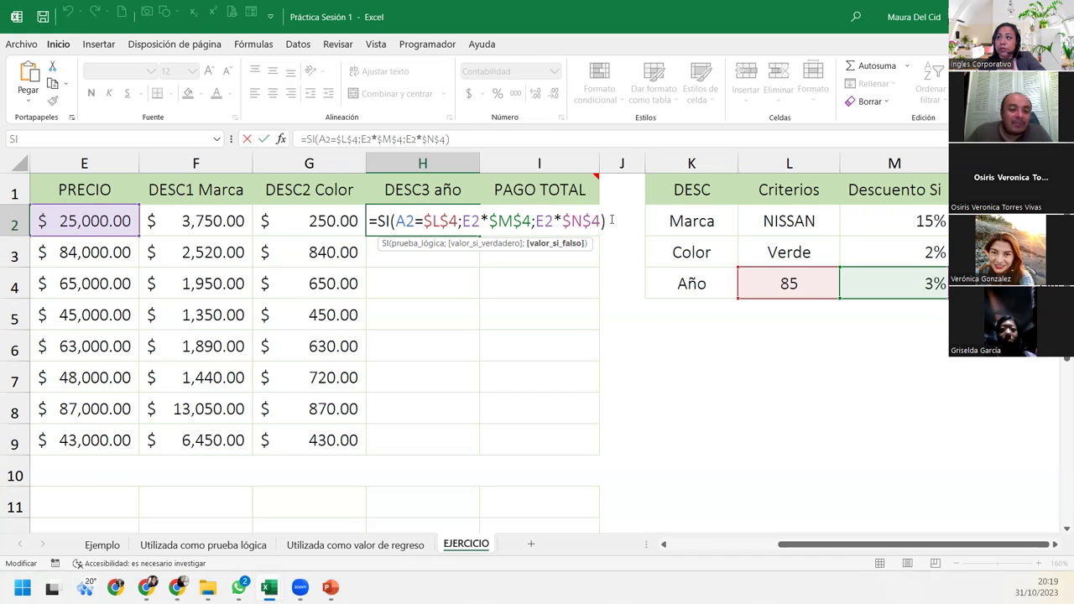
click(610, 221)
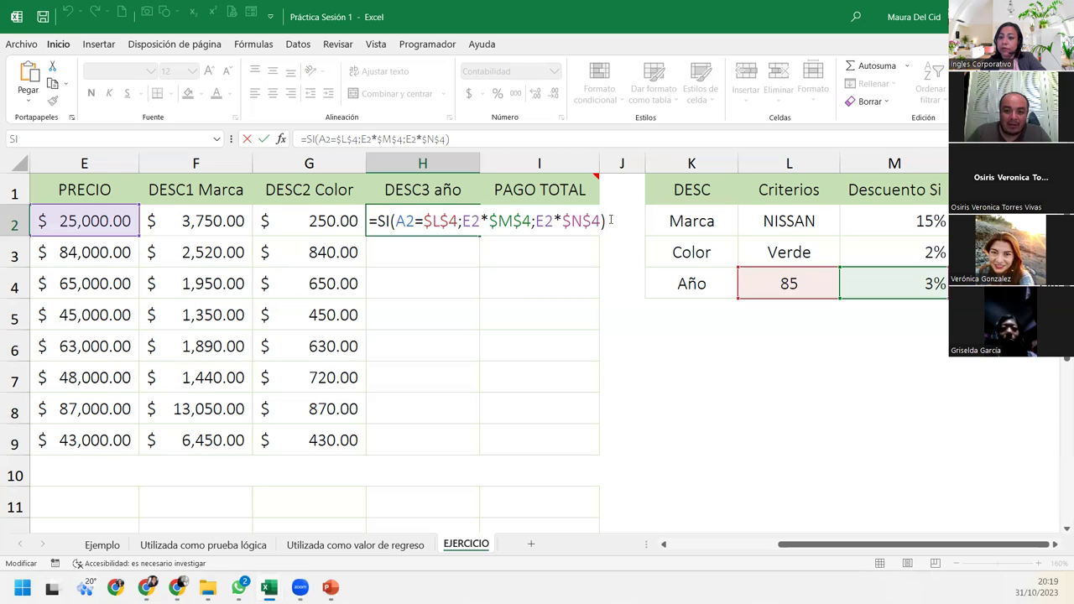
key(Return)
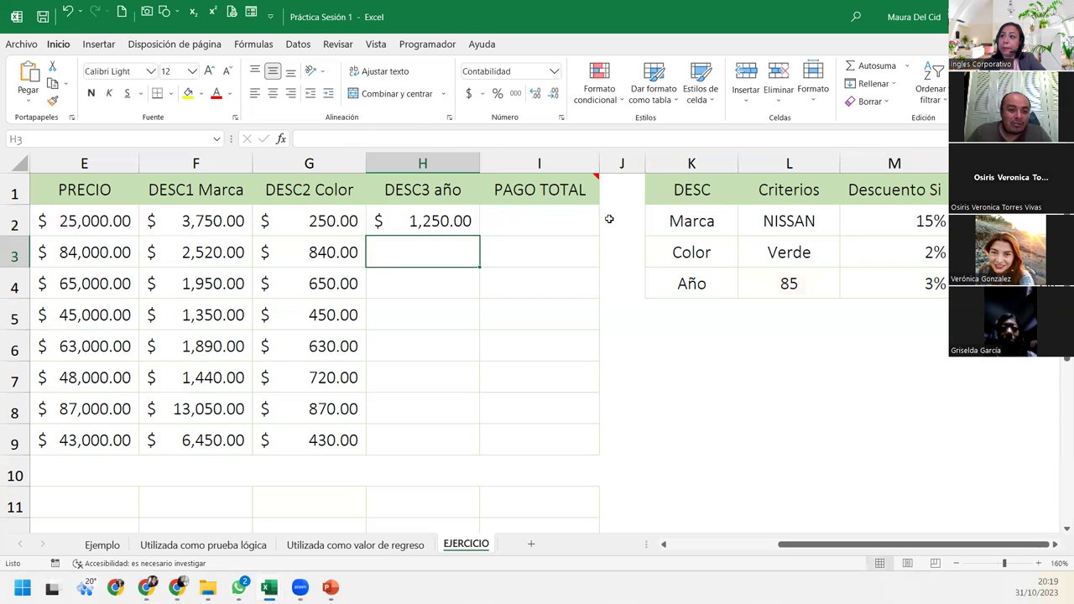
click(474, 222)
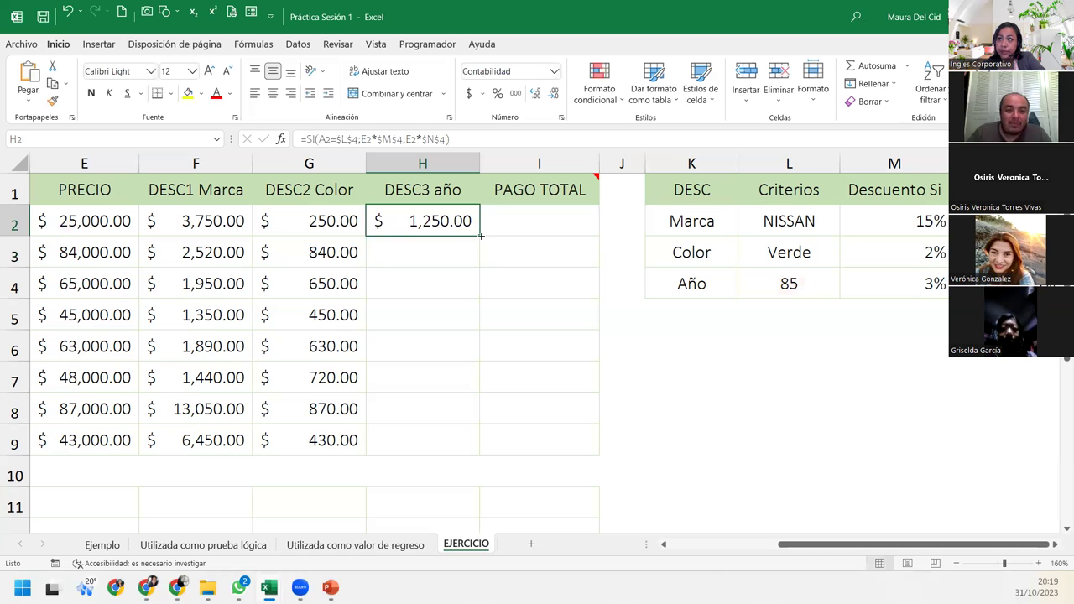
Copy the year-discount formula down to H9, then recheck and recommit H2's formula
double_click(481, 236)
click(479, 236)
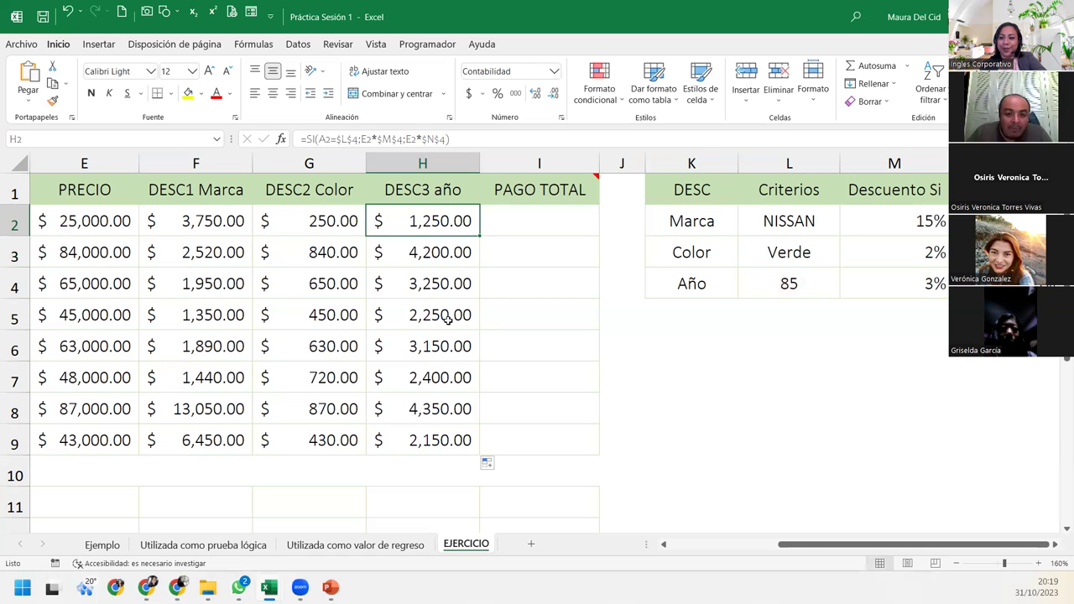
double_click(413, 227)
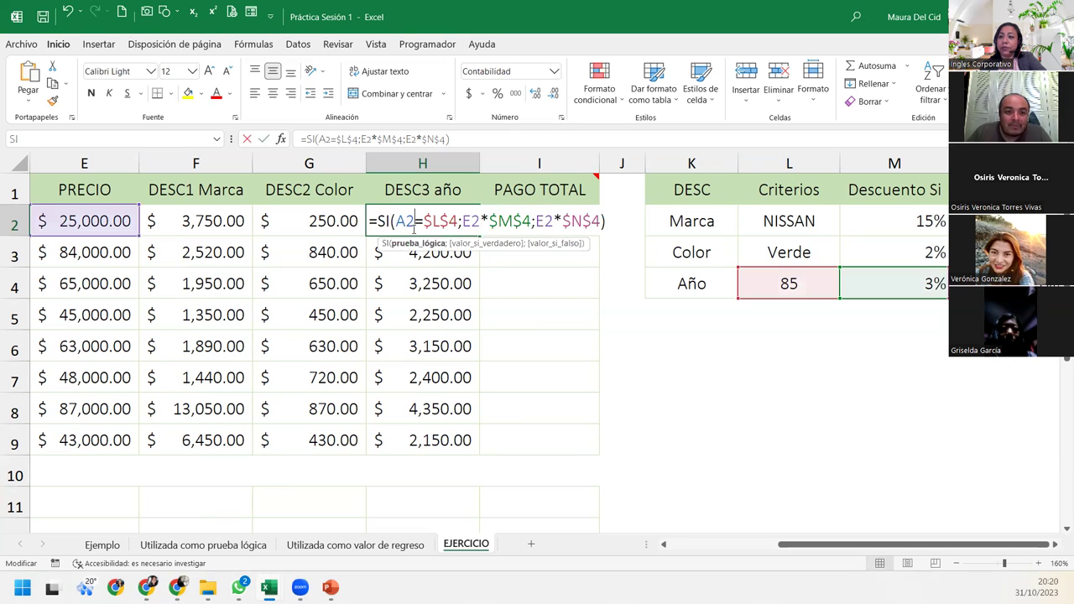
click(614, 221)
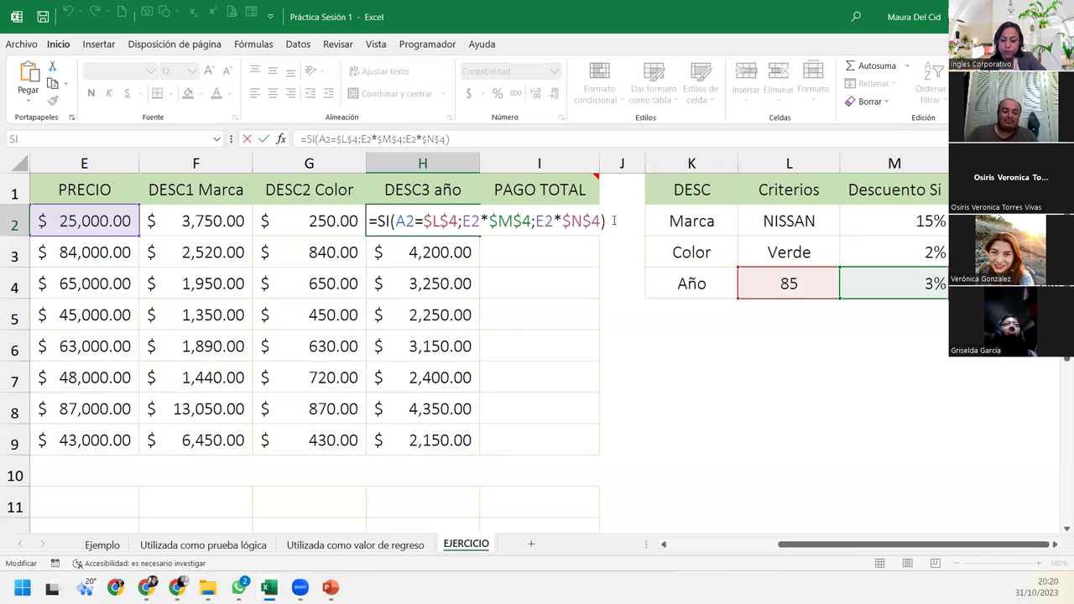
key(Return)
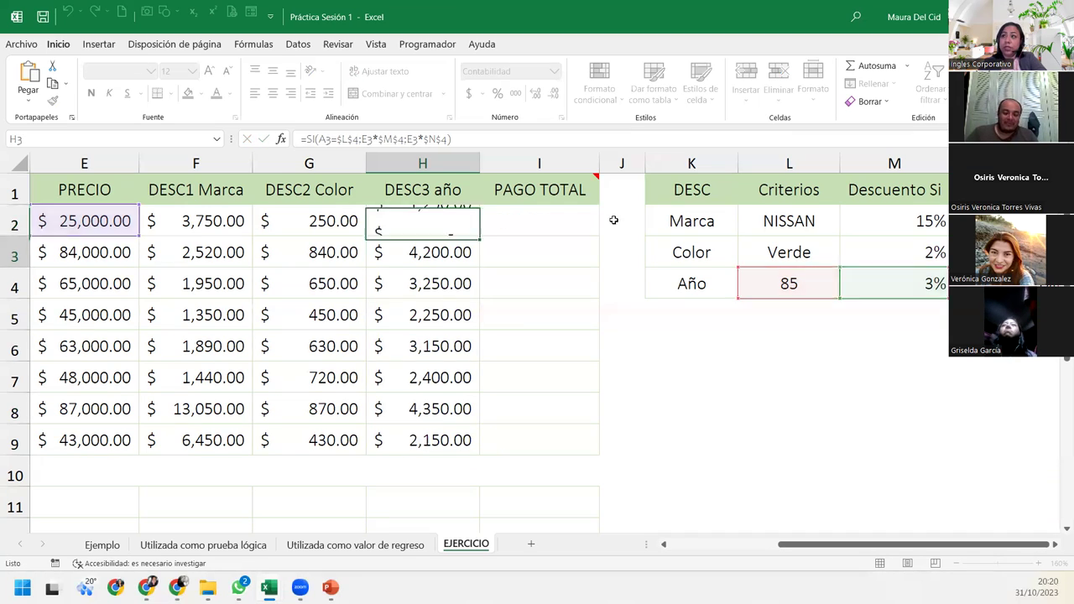
click(571, 216)
mouse_move(564, 180)
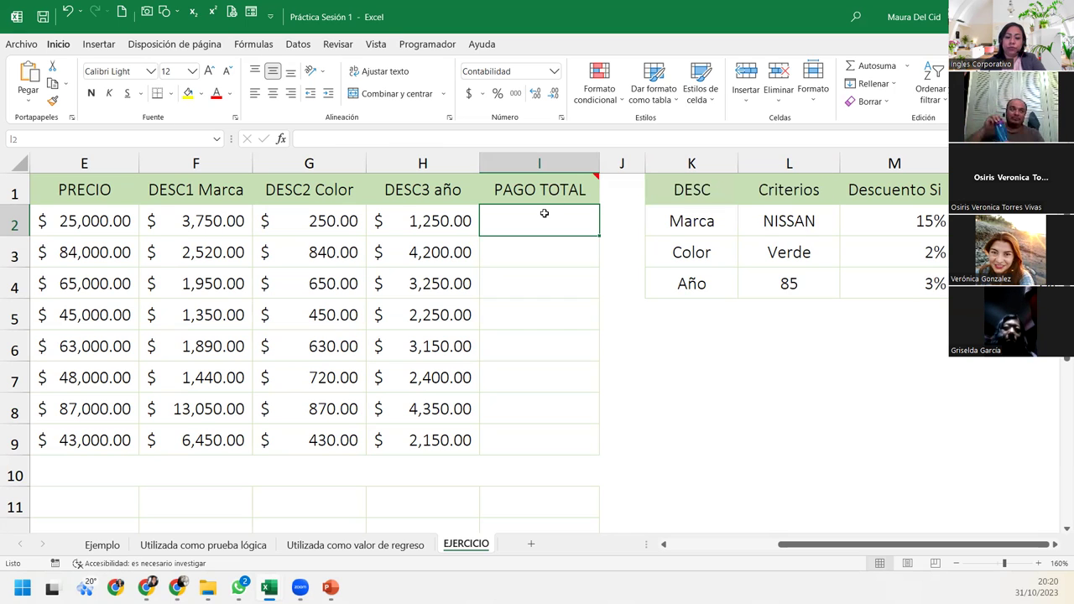
Enter the total payment formula =E2-(F2+G2+H2) in I2
text(=)
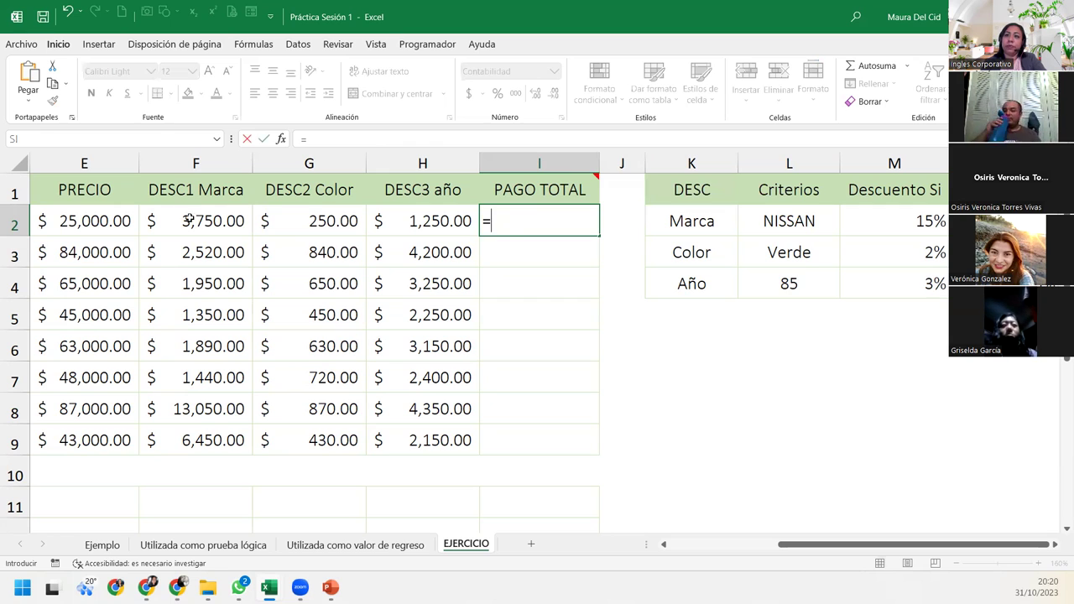
click(99, 221)
text(-()
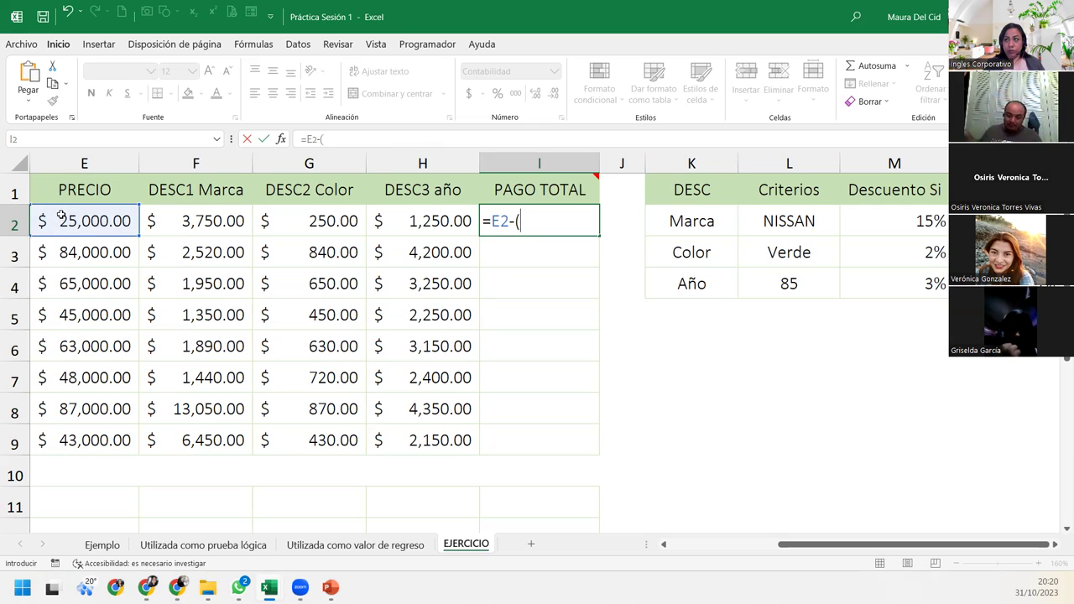
click(205, 219)
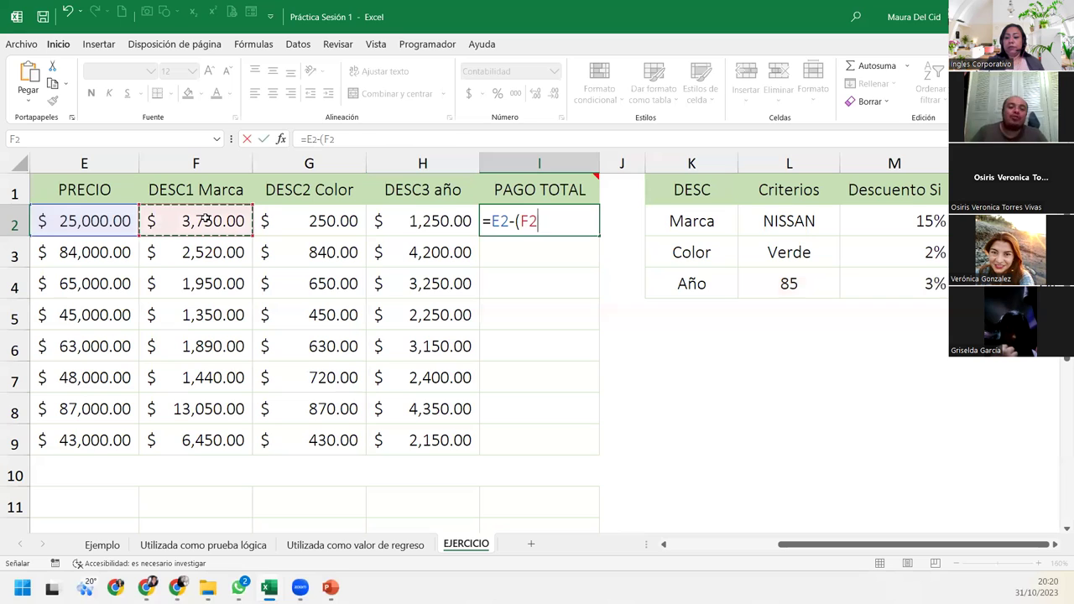
text(+)
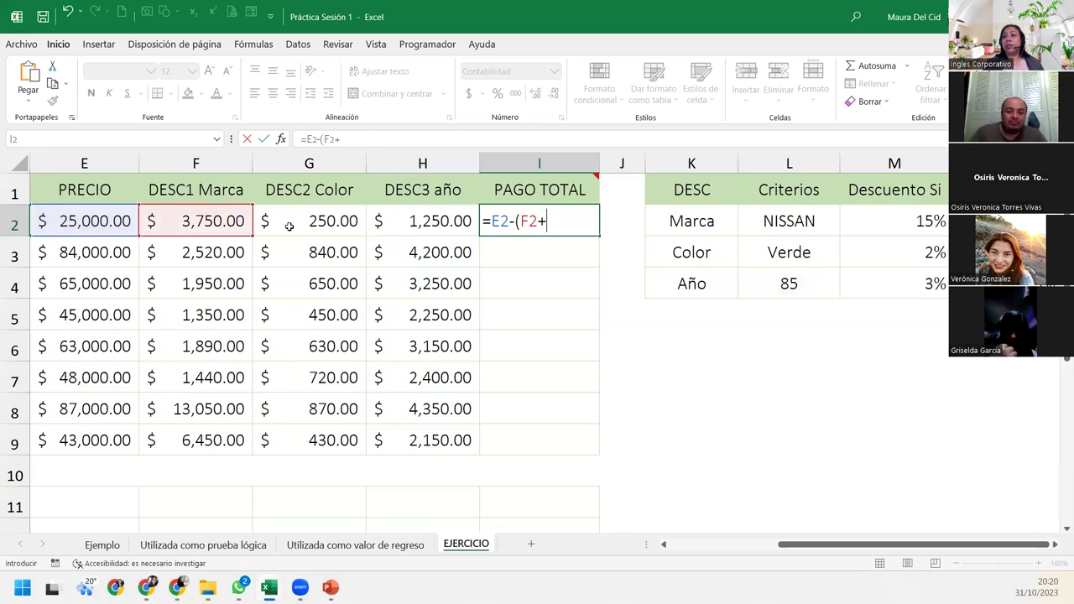
click(289, 225)
text(+)
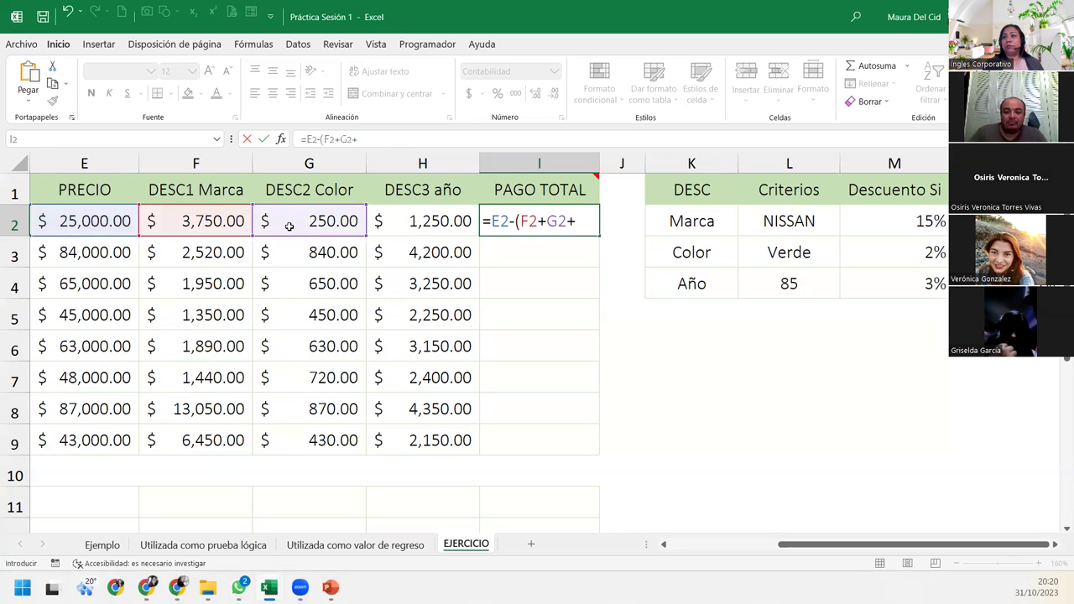
click(381, 222)
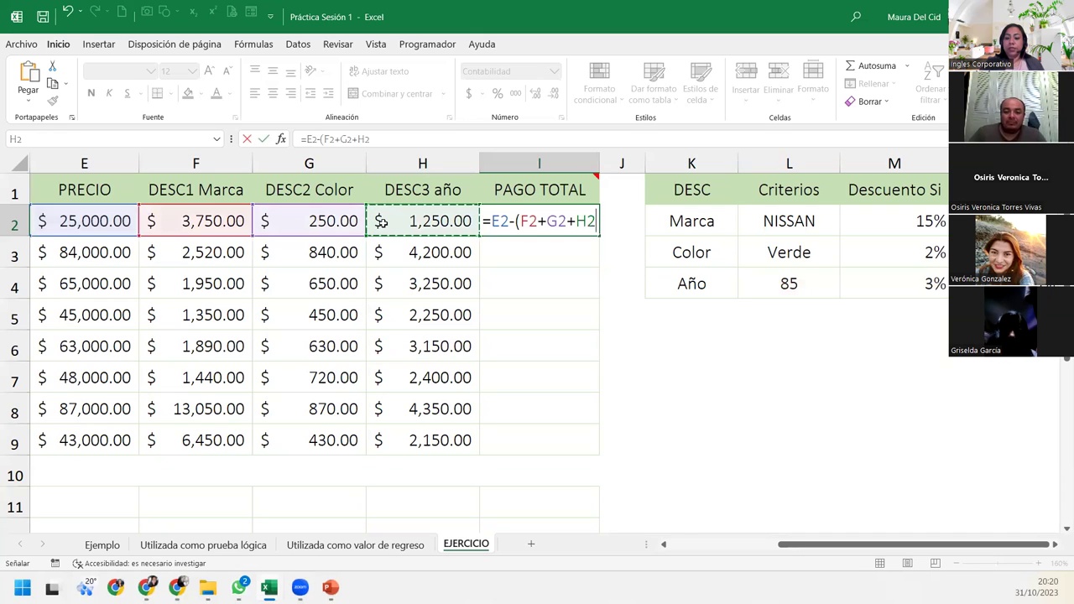
text())
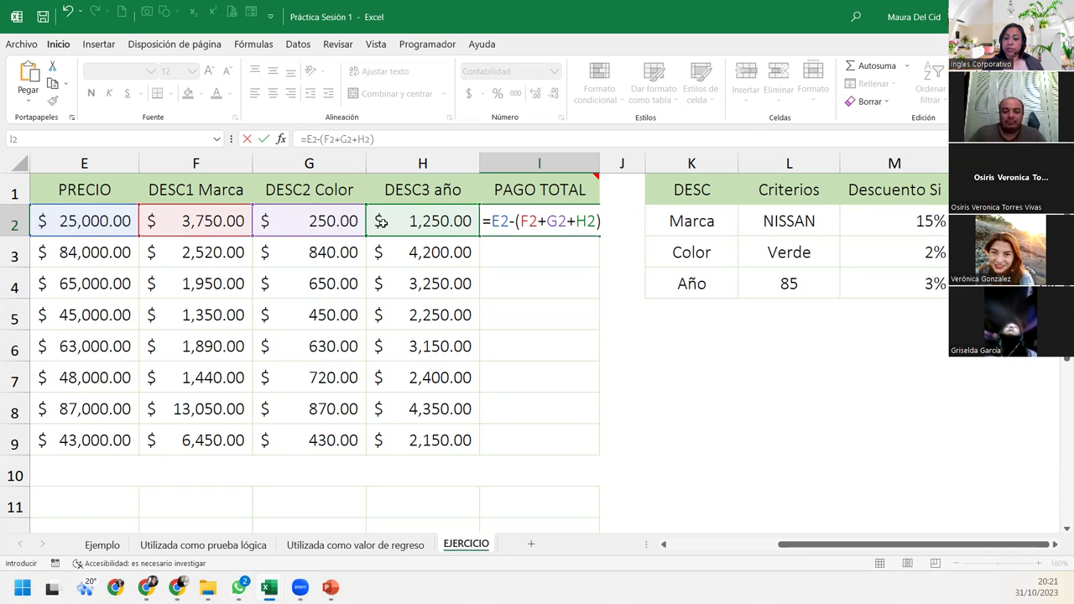
key(Return)
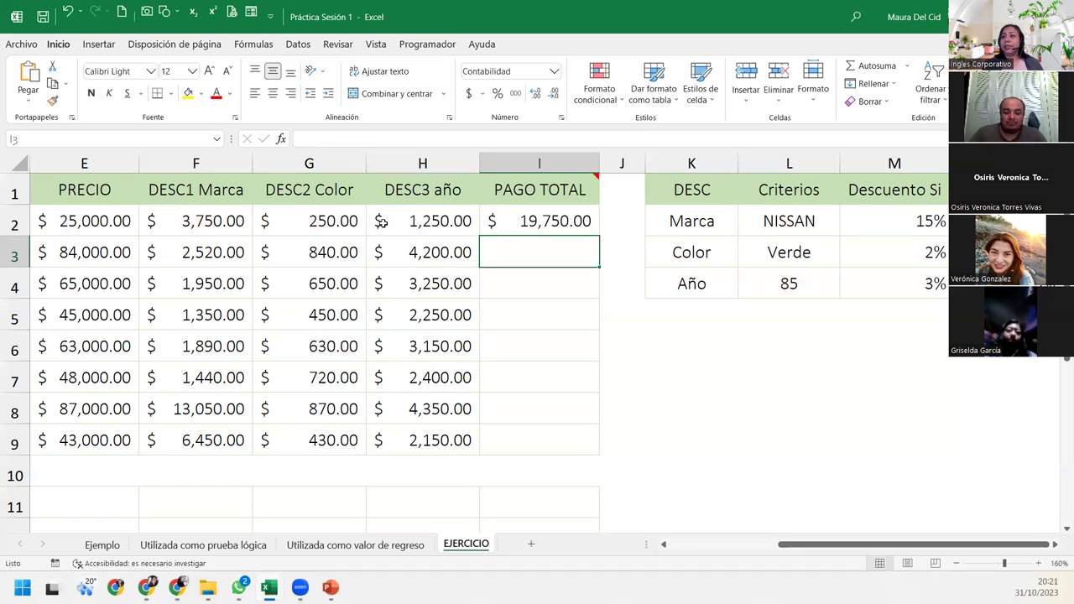
Copy the total formula down to I9 and check each row's copied result
click(582, 219)
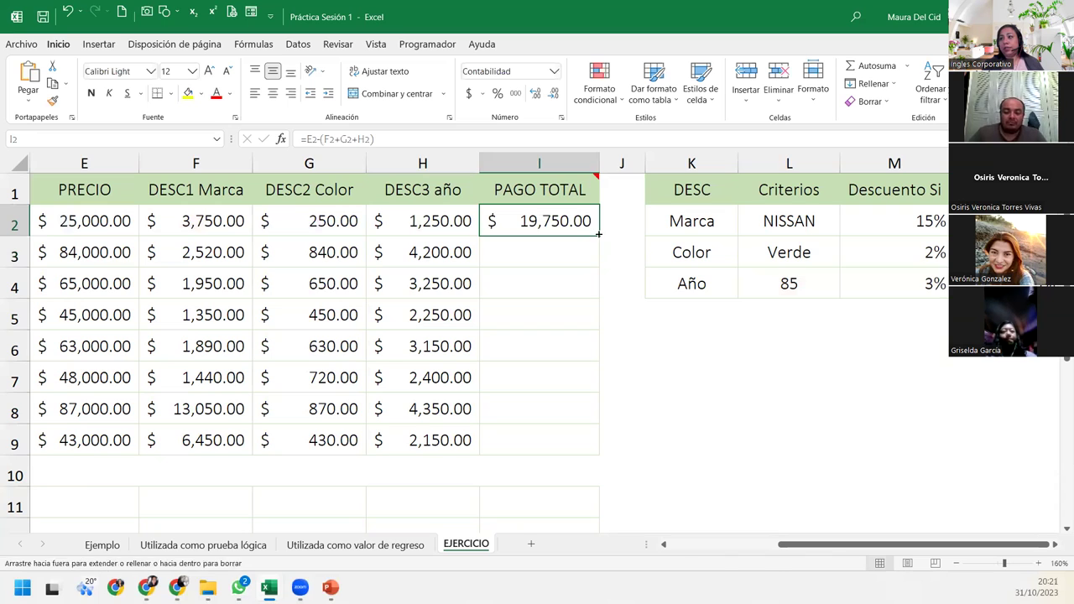
double_click(599, 235)
click(541, 439)
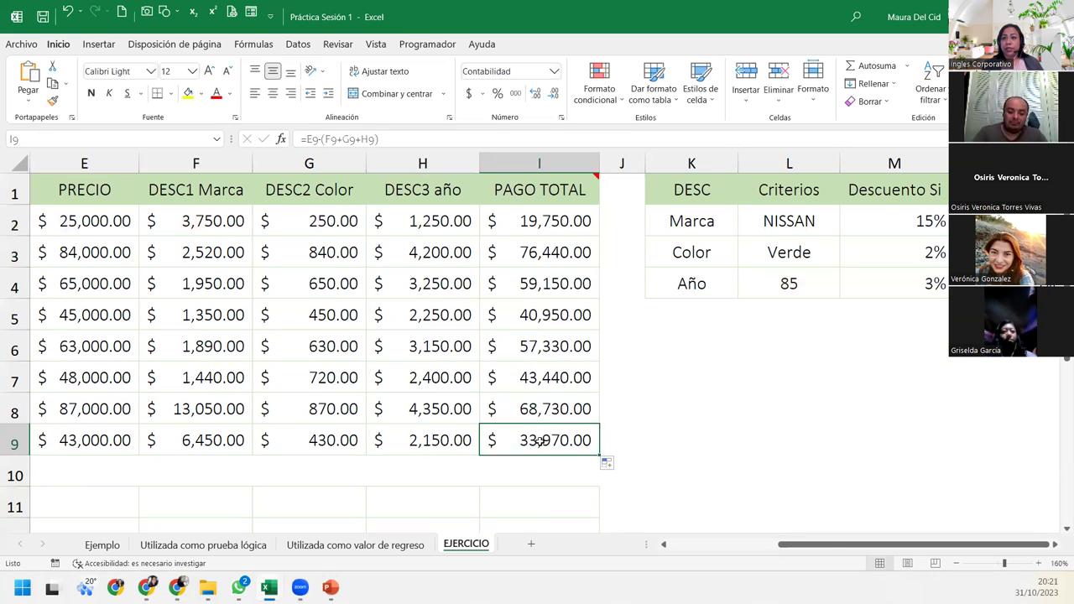
click(535, 406)
click(543, 365)
click(546, 340)
click(548, 311)
click(549, 287)
click(559, 251)
click(555, 220)
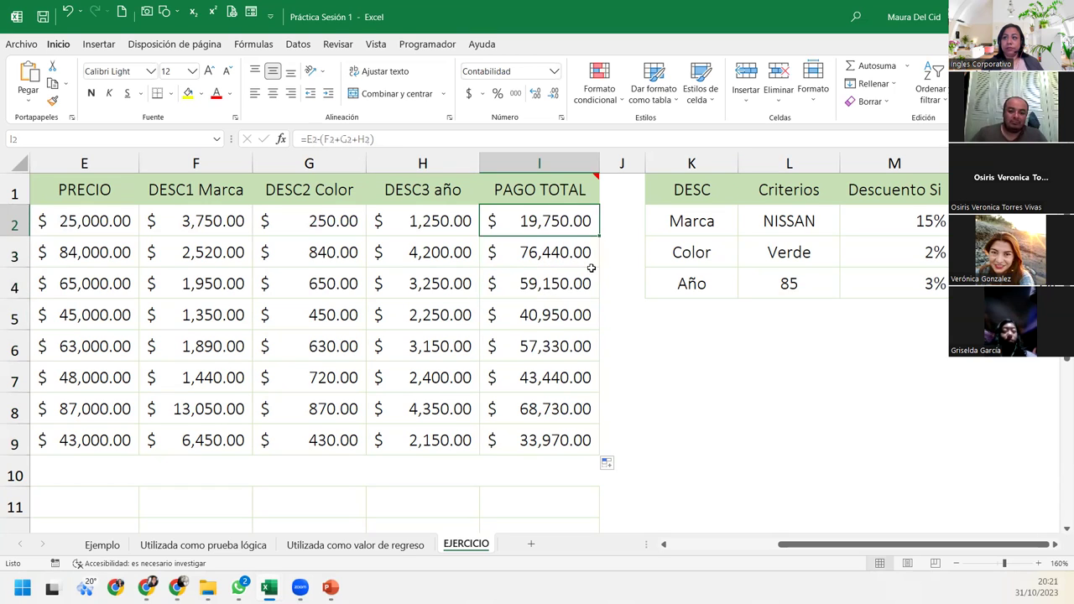
click(671, 417)
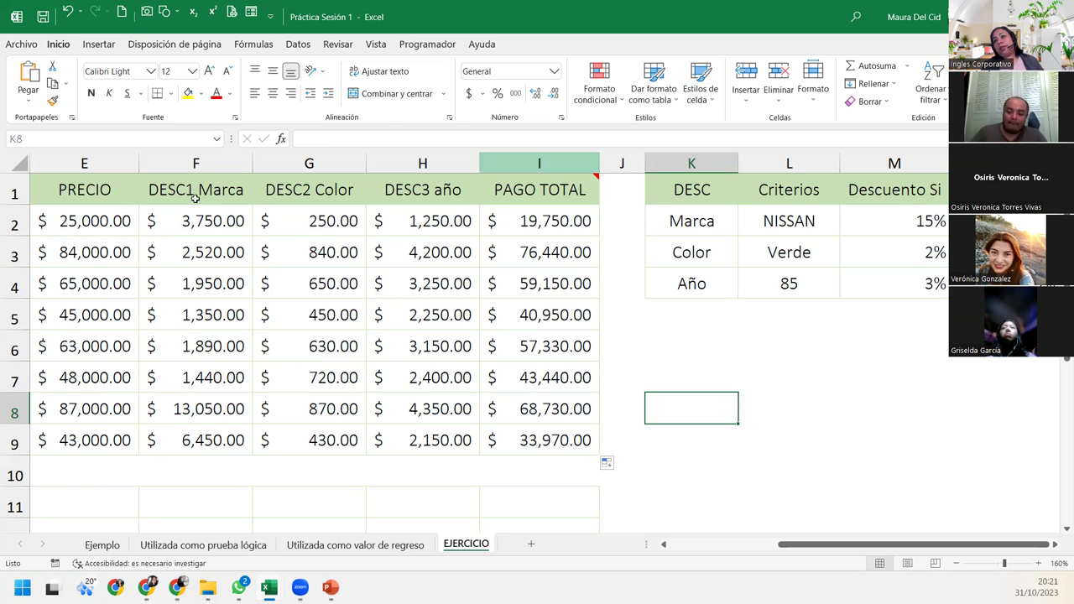
Put =MAX(E2:E9) in the PRECIO column's MAXIMO row, giving $ 87,000.00
scroll(621, 470, left, 1)
scroll(553, 445, left, 3)
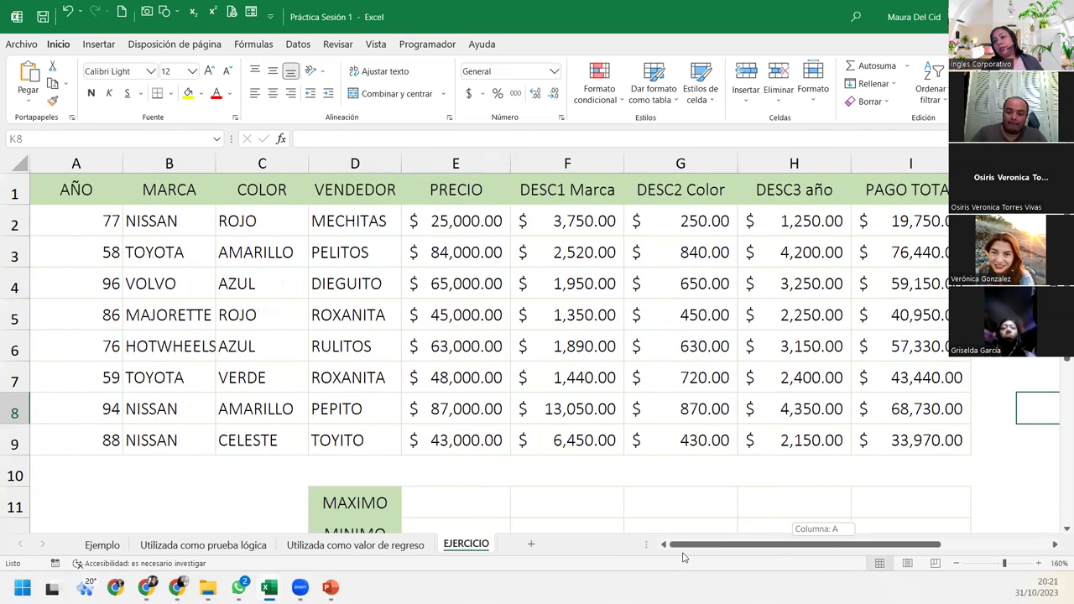
scroll(505, 434, down, 1)
scroll(505, 434, down, 2)
click(432, 313)
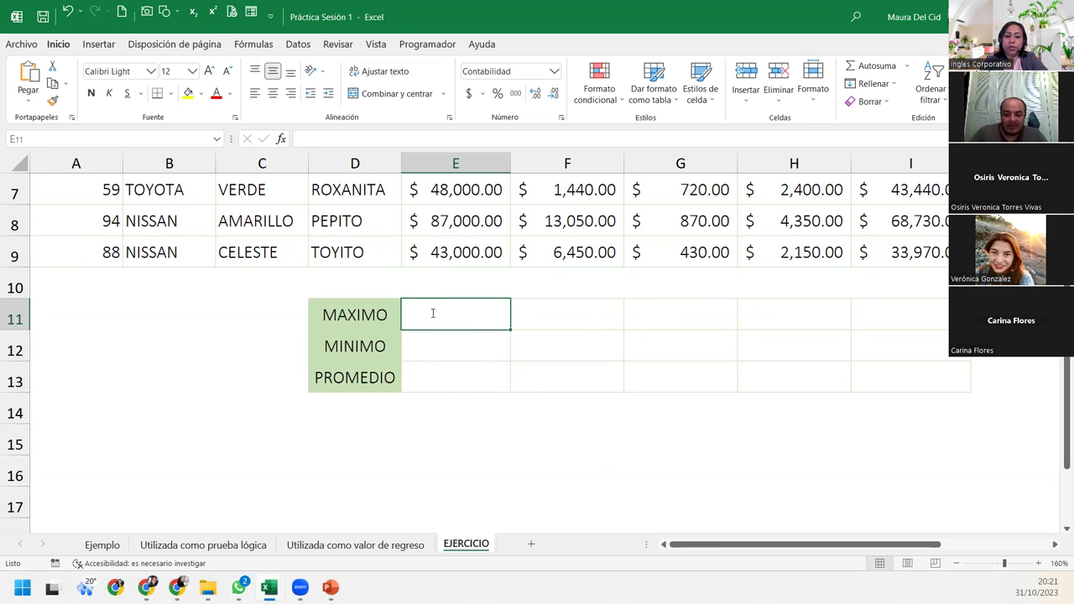
text(=max)
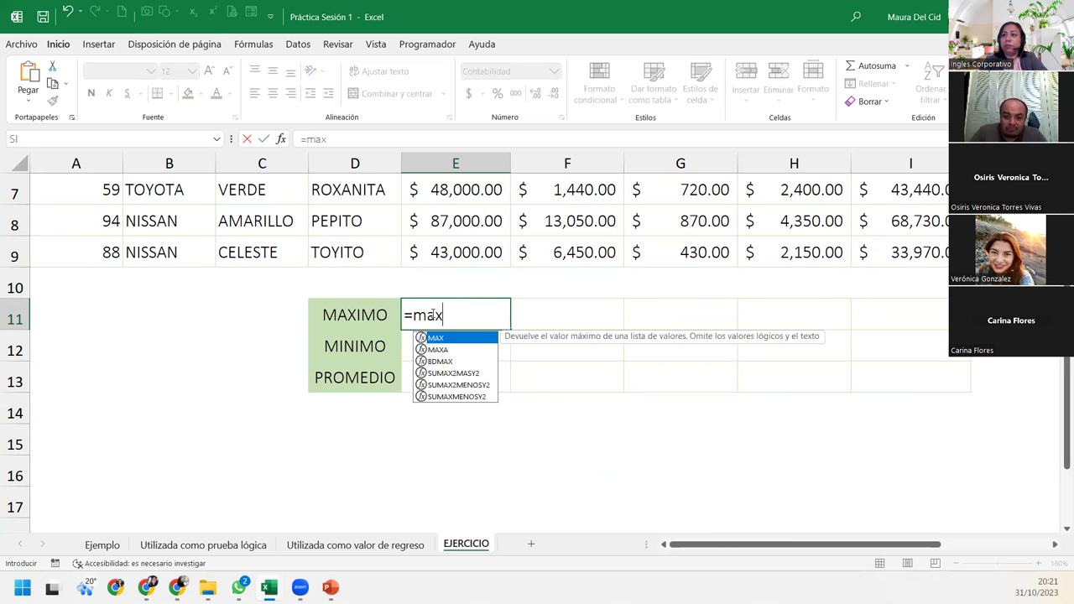
key(Tab)
scroll(431, 315, up, 2)
drag(464, 227, 482, 435)
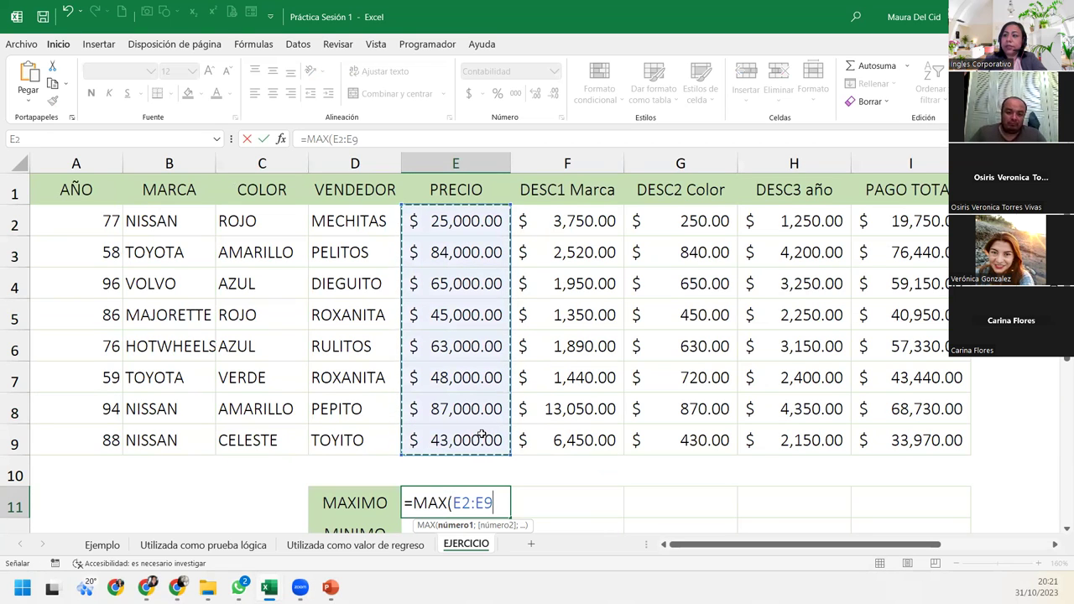
text())
key(Return)
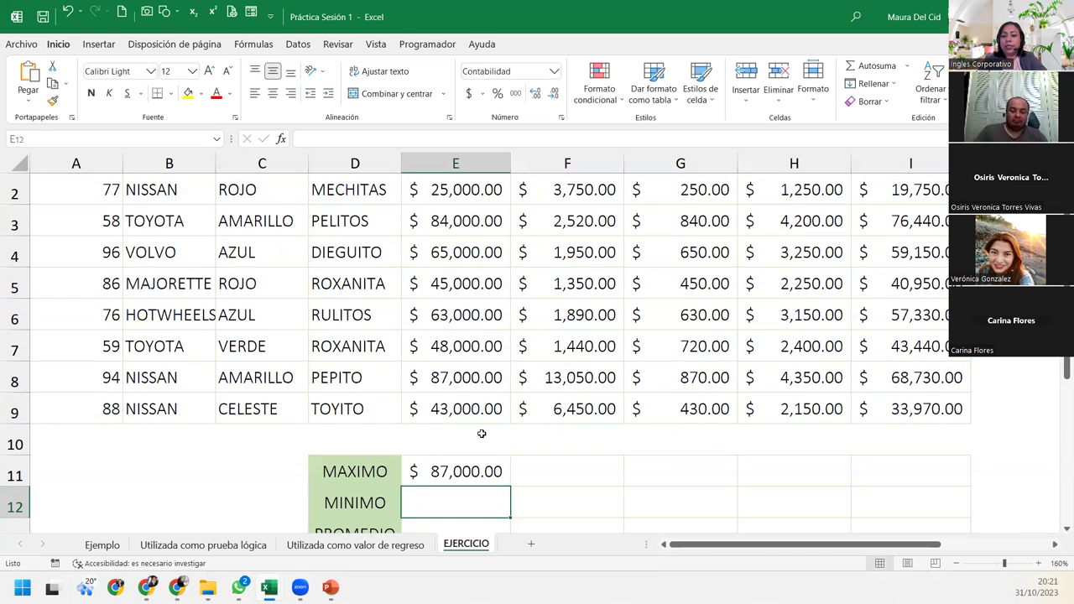
Add =MIN(E2:E9) in the MINIMO row for the lowest price, $ 25,000.00
text(=min)
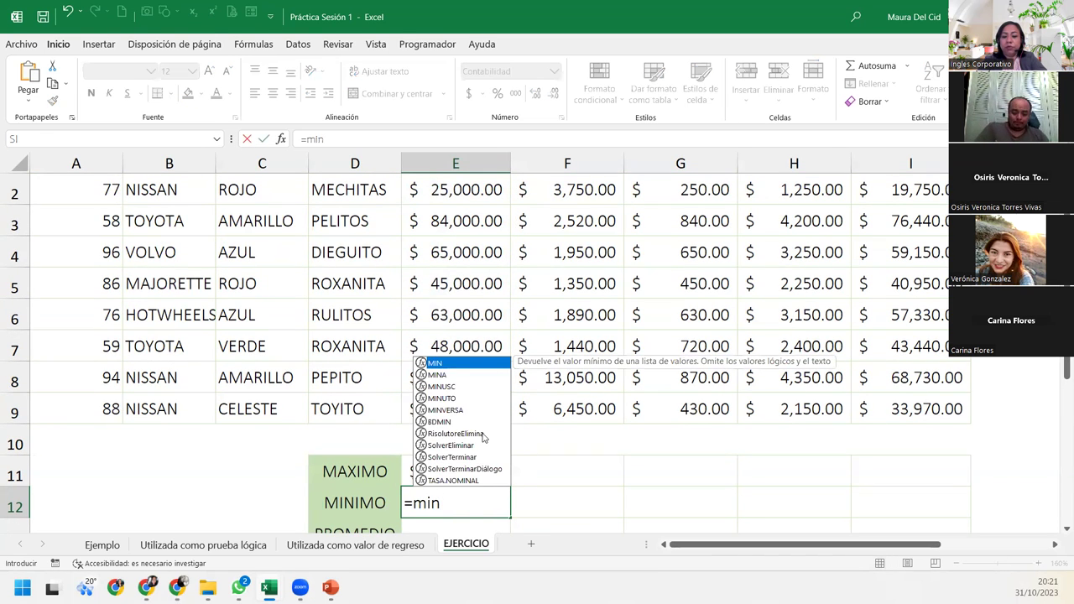
key(Tab)
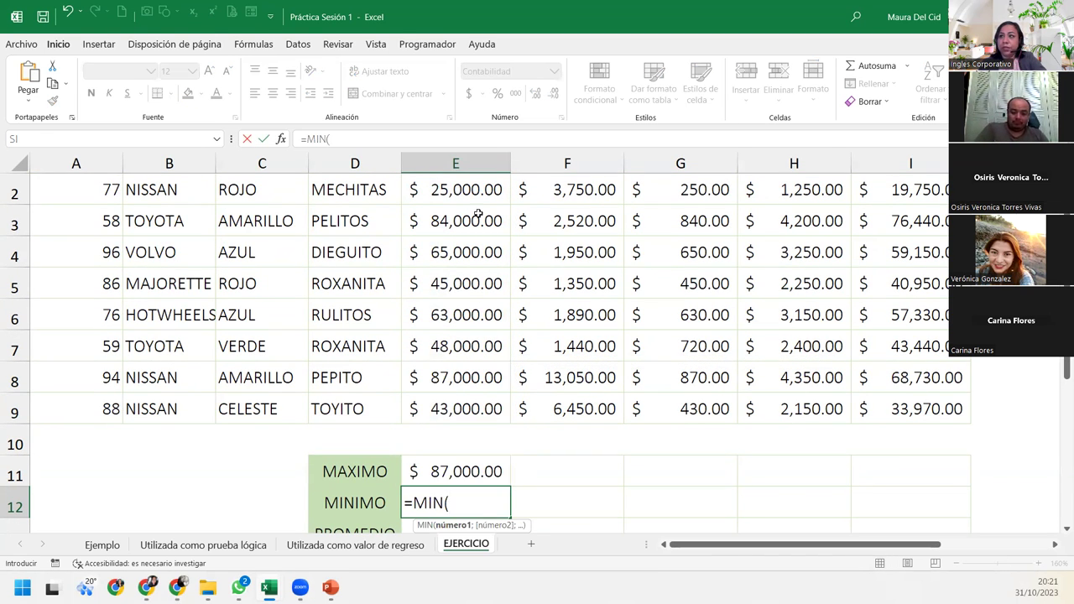
scroll(472, 343, up, 1)
drag(465, 223, 476, 431)
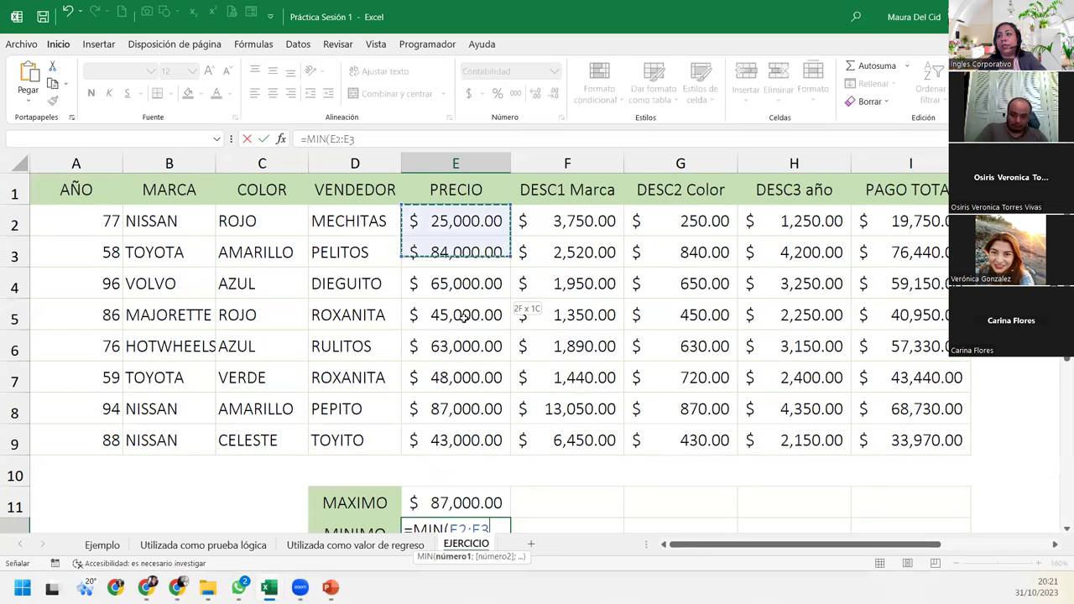
scroll(476, 431, down, 1)
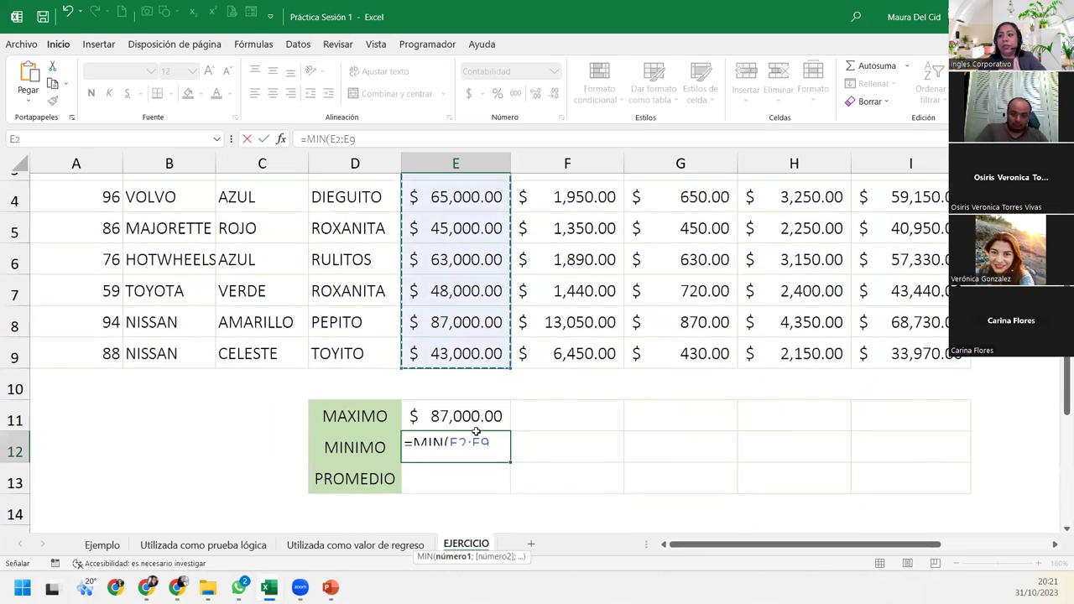
text())
key(Return)
Add =PROMEDIO(E2:E9) in E13 for the average price, $ 57,500.00
text(=promed)
key(Tab)
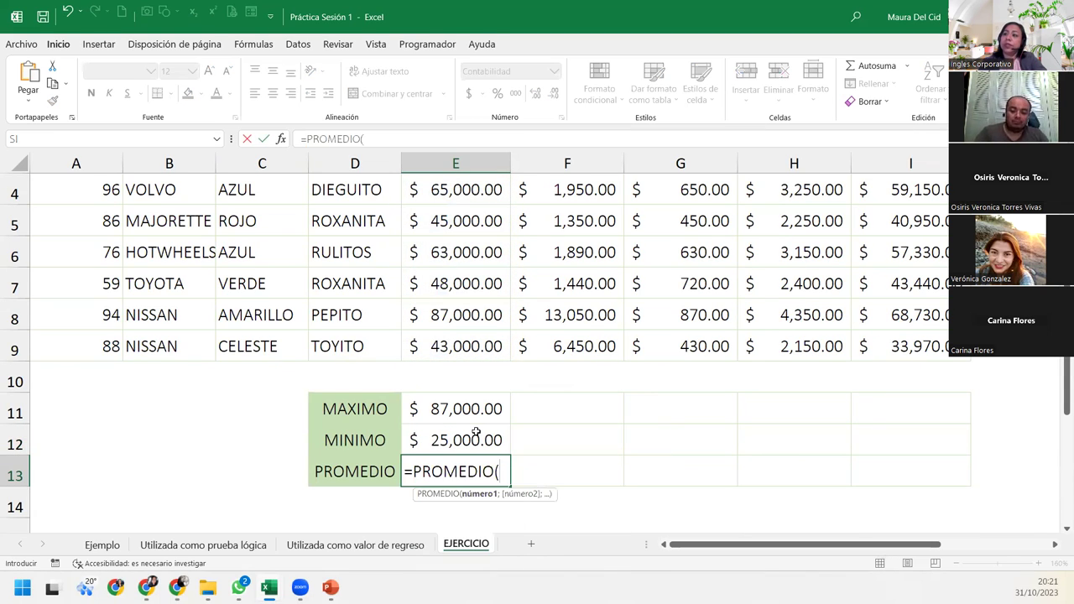
scroll(478, 426, up, 1)
drag(476, 220, 486, 432)
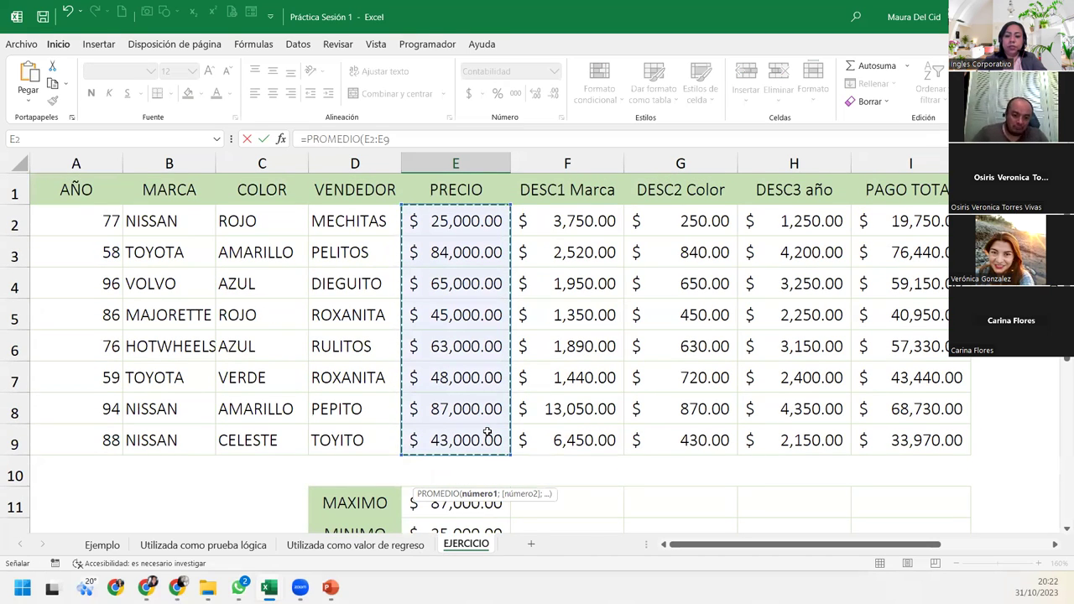
scroll(502, 521, down, 1)
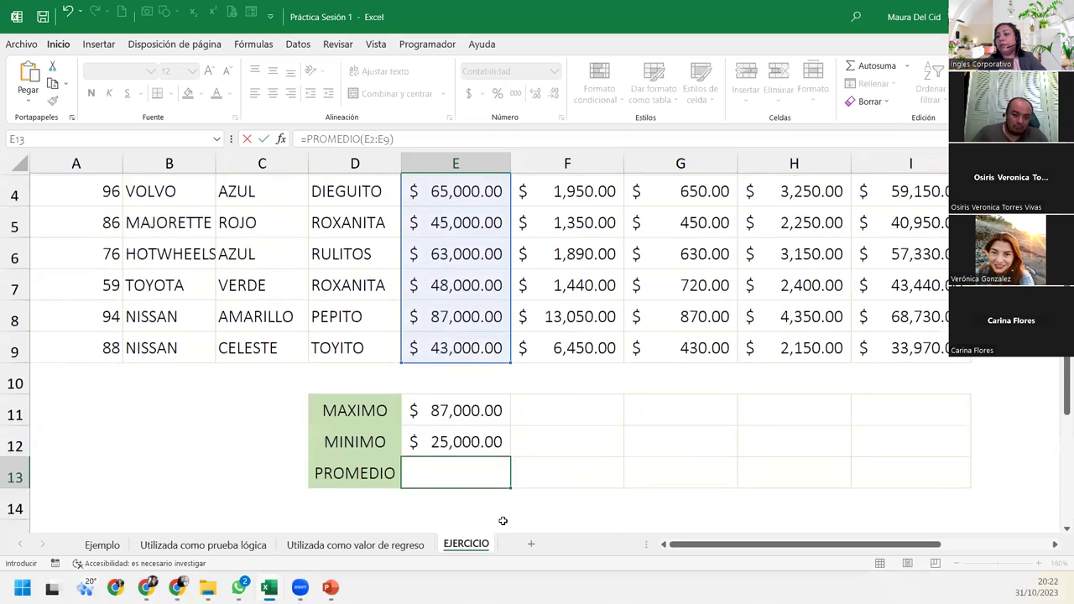
scroll(502, 521, down, 1)
key(Return)
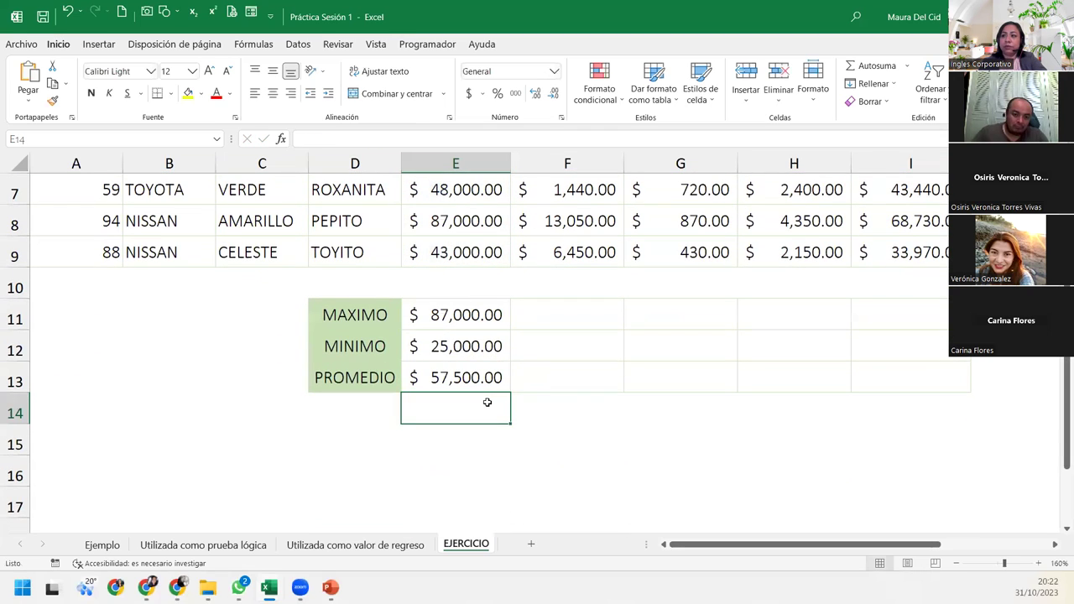
double_click(466, 318)
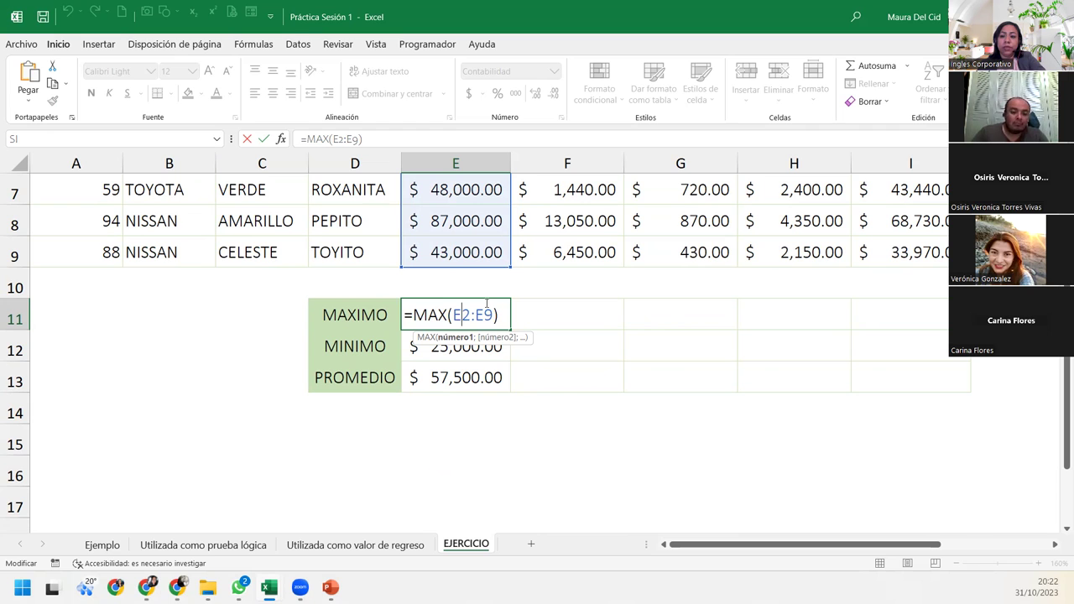
scroll(485, 306, up, 2)
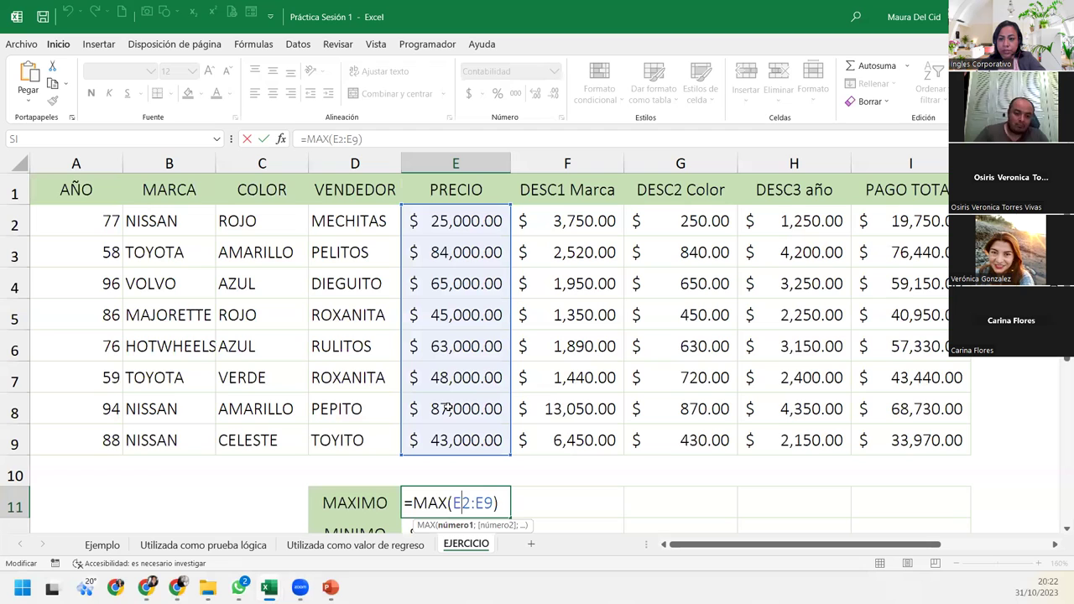
scroll(441, 379, down, 1)
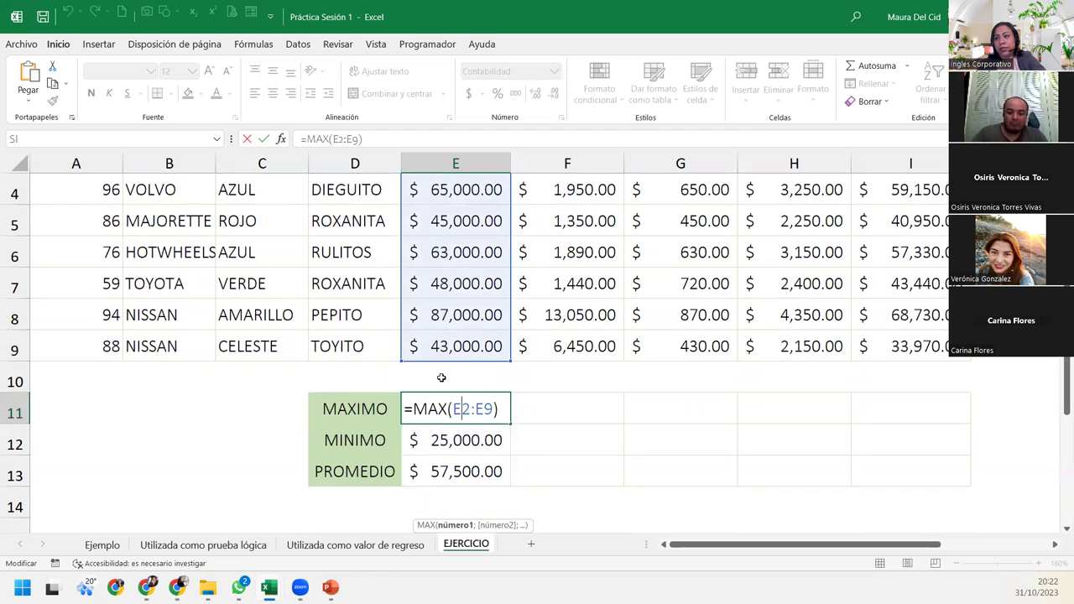
click(504, 409)
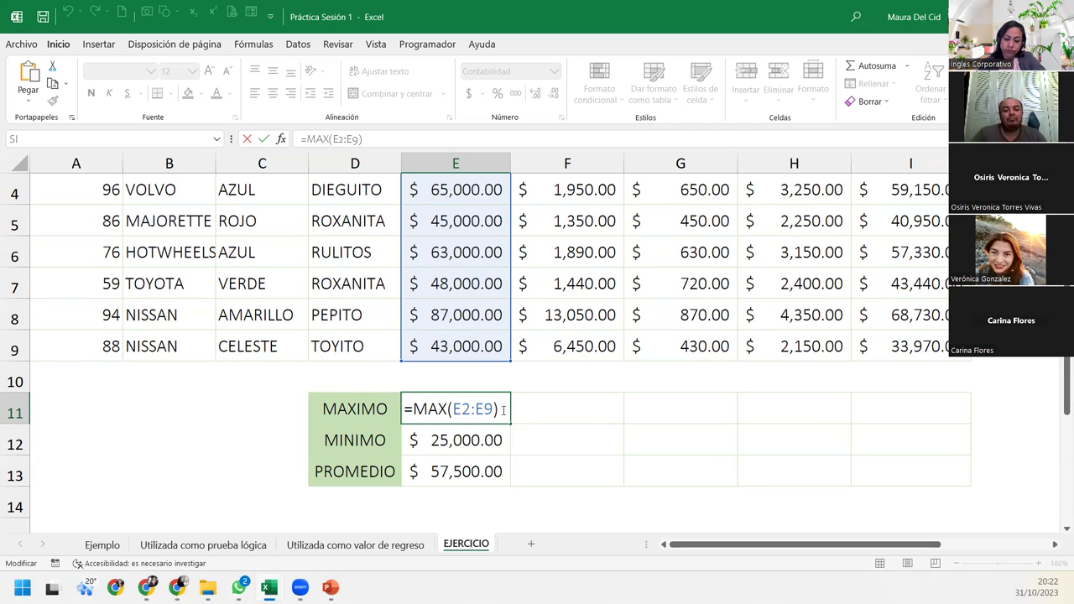
key(Return)
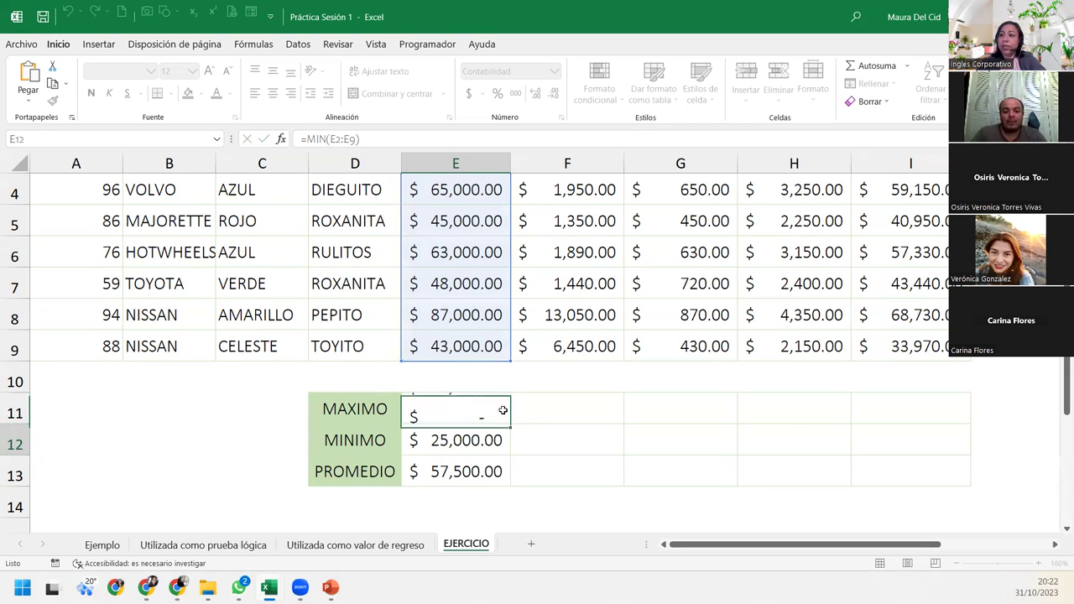
double_click(464, 440)
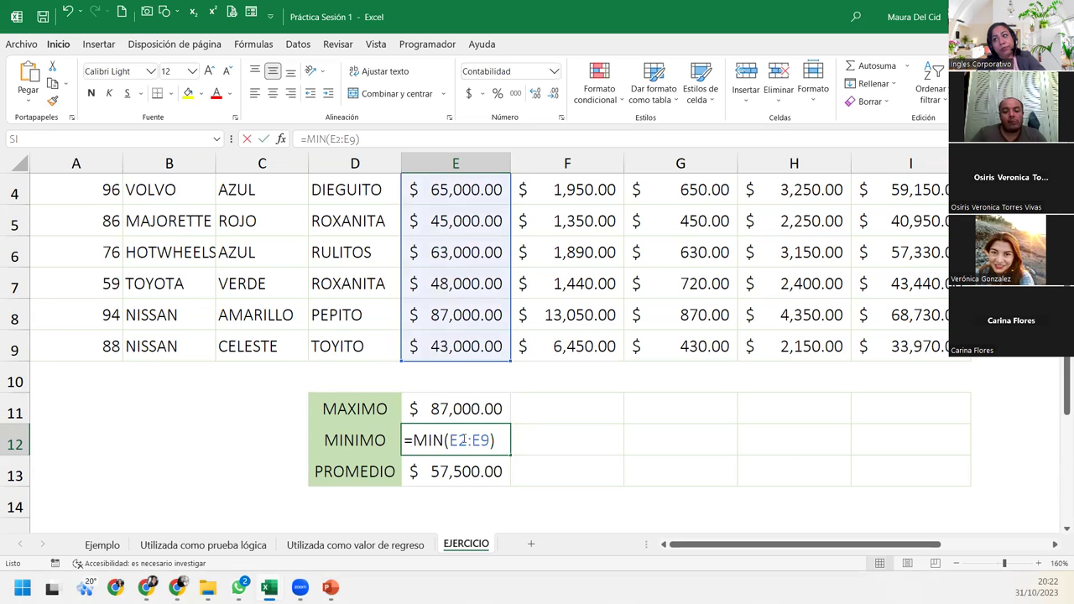
scroll(495, 438, up, 3)
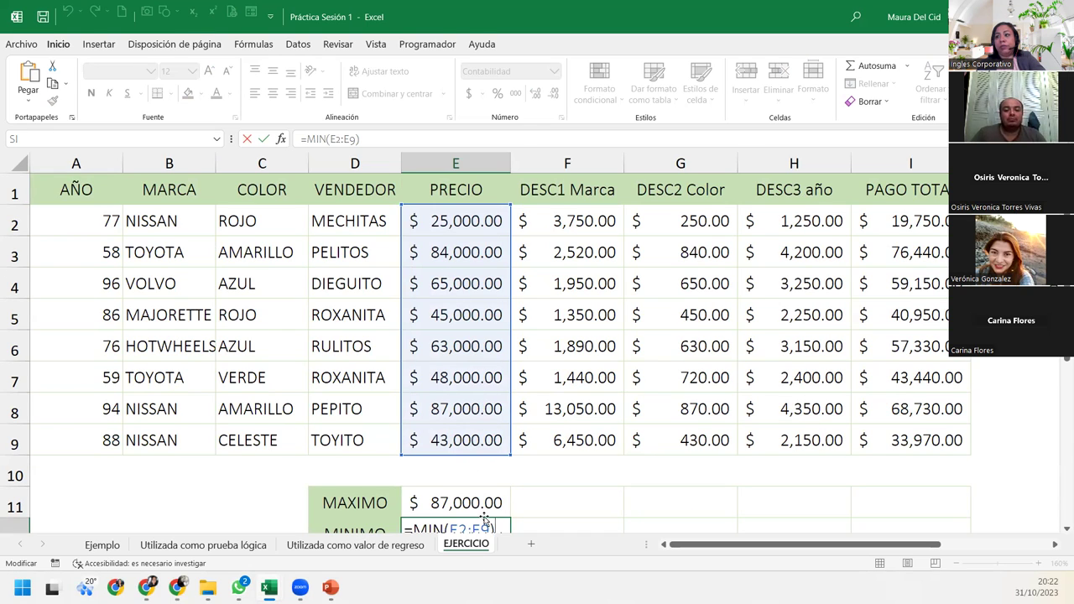
scroll(484, 516, down, 2)
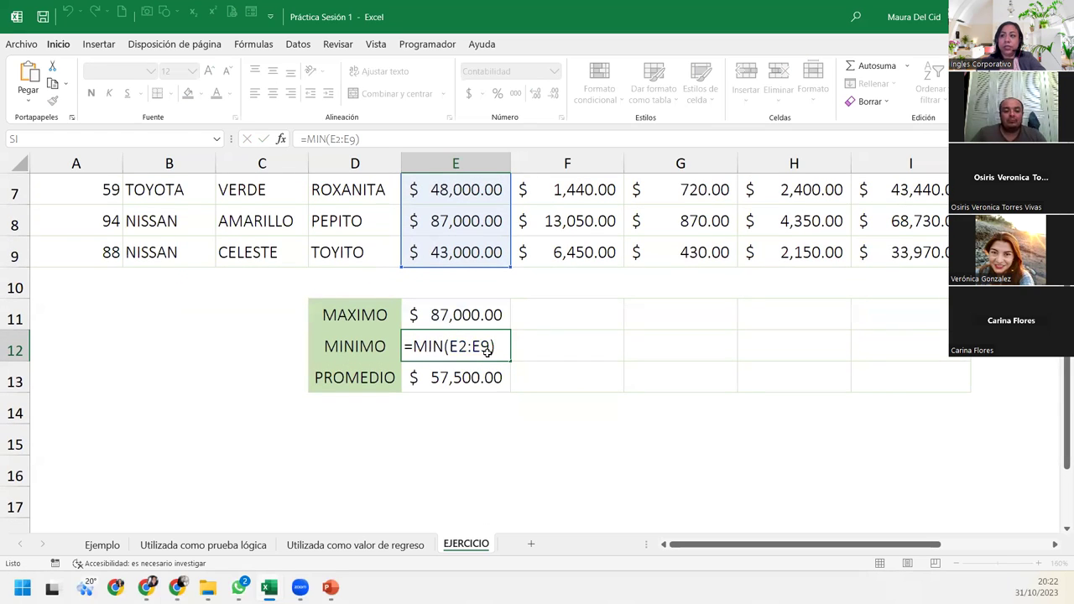
key(Return)
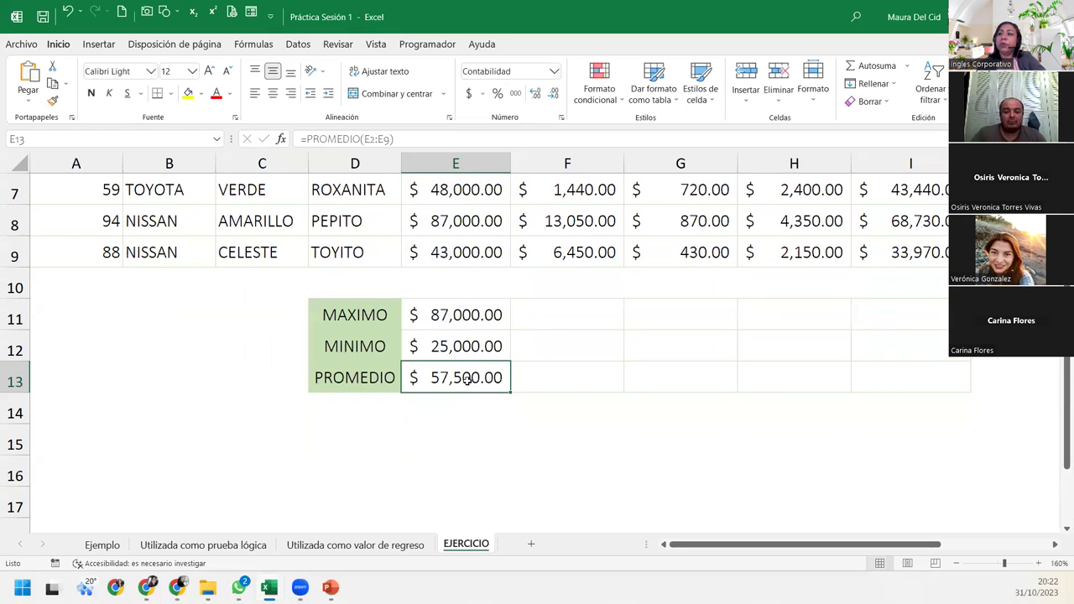
double_click(467, 377)
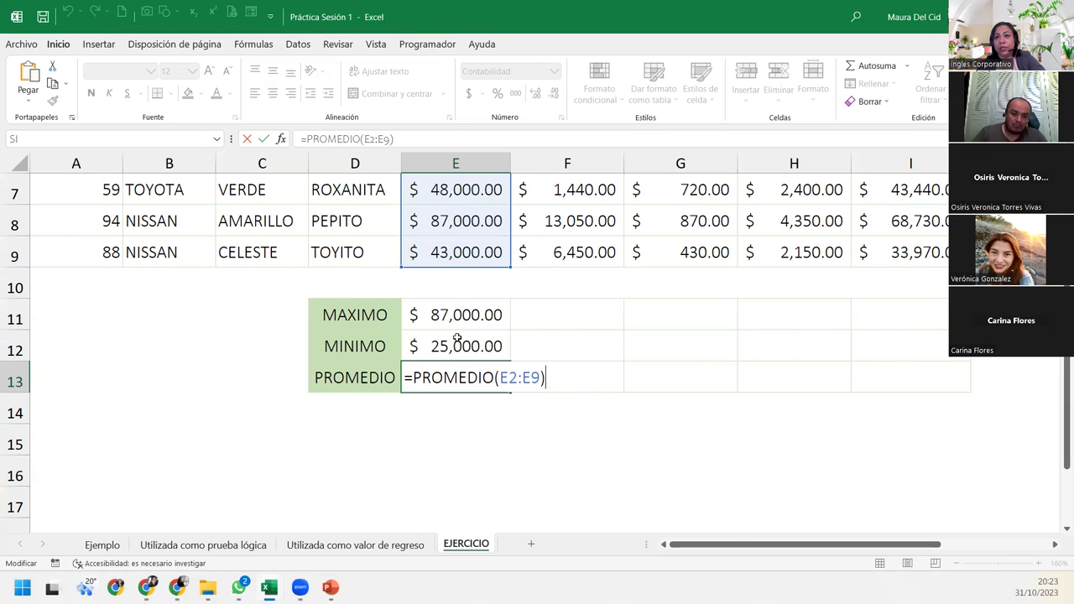
scroll(456, 338, up, 2)
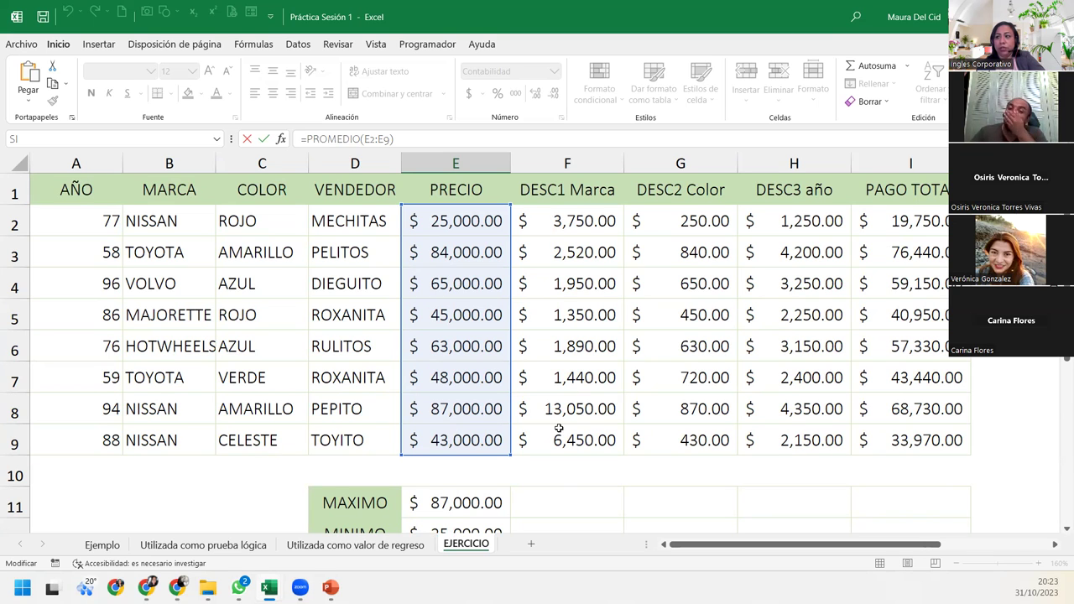
scroll(556, 430, down, 2)
key(Return)
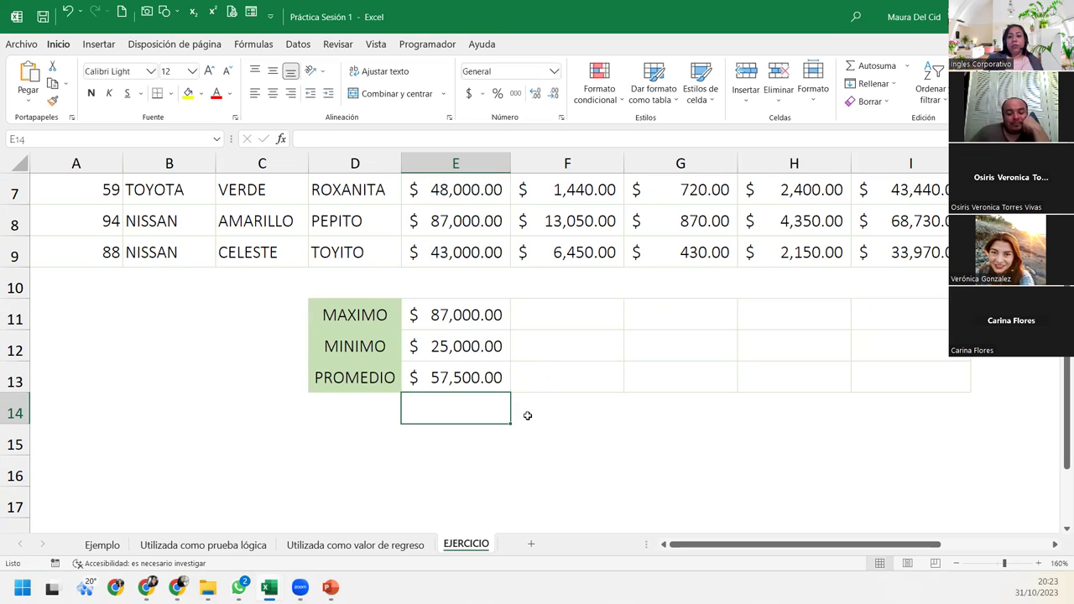
Fill the E11:E13 summary formulas right through column I, then display E11's MAX formula
drag(411, 315, 437, 379)
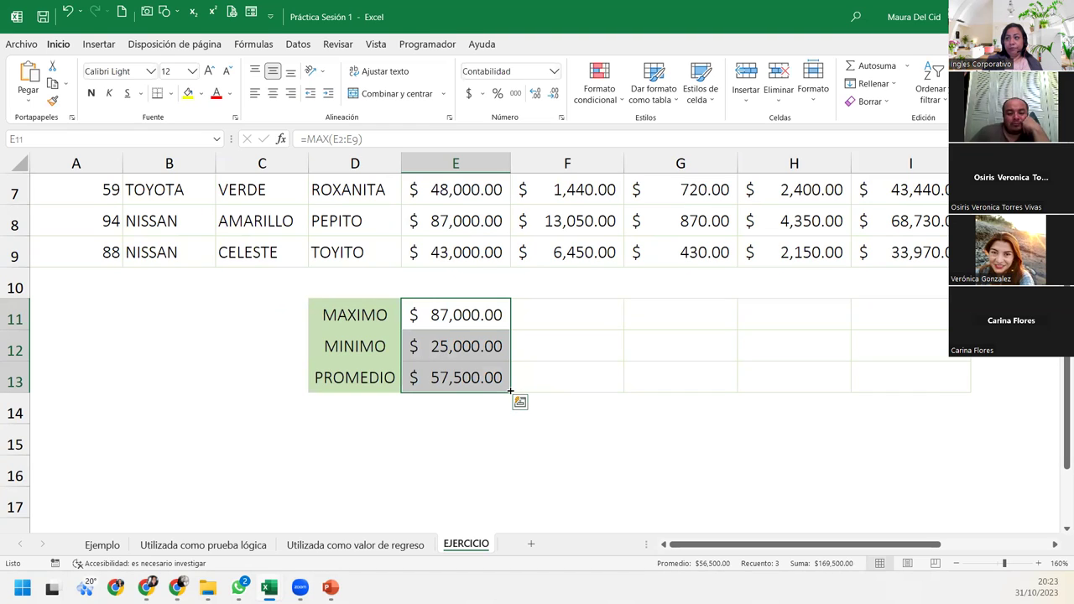
drag(511, 390, 918, 430)
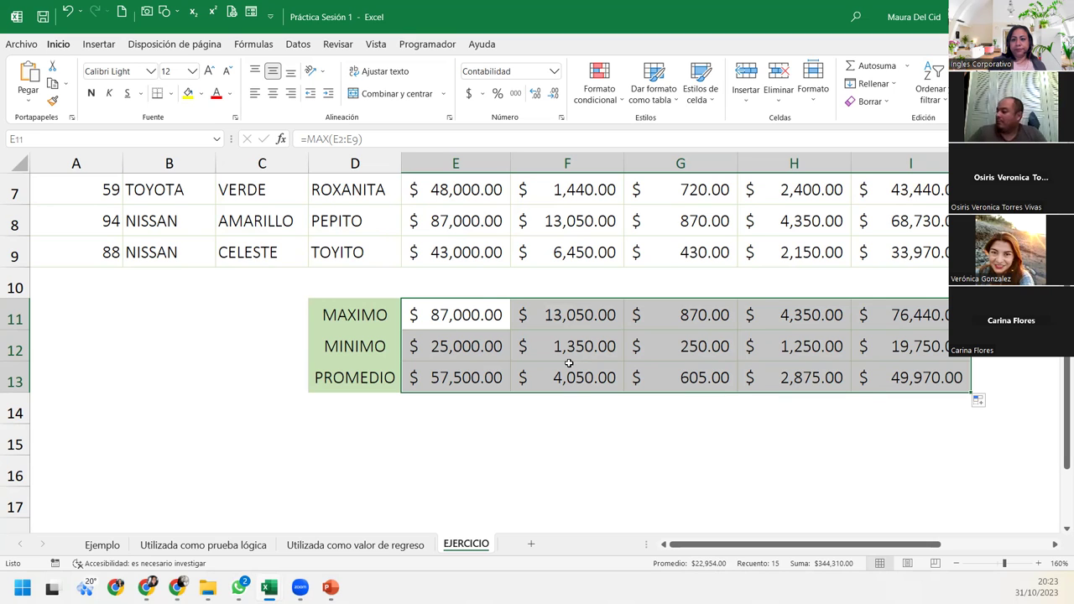
click(464, 311)
double_click(464, 312)
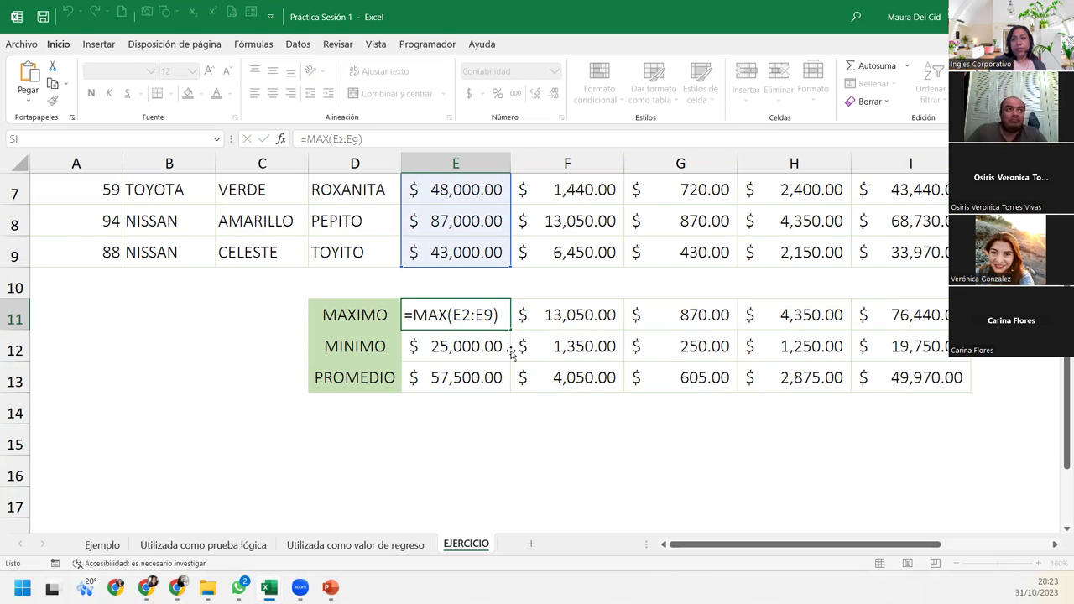
key(Return)
double_click(457, 344)
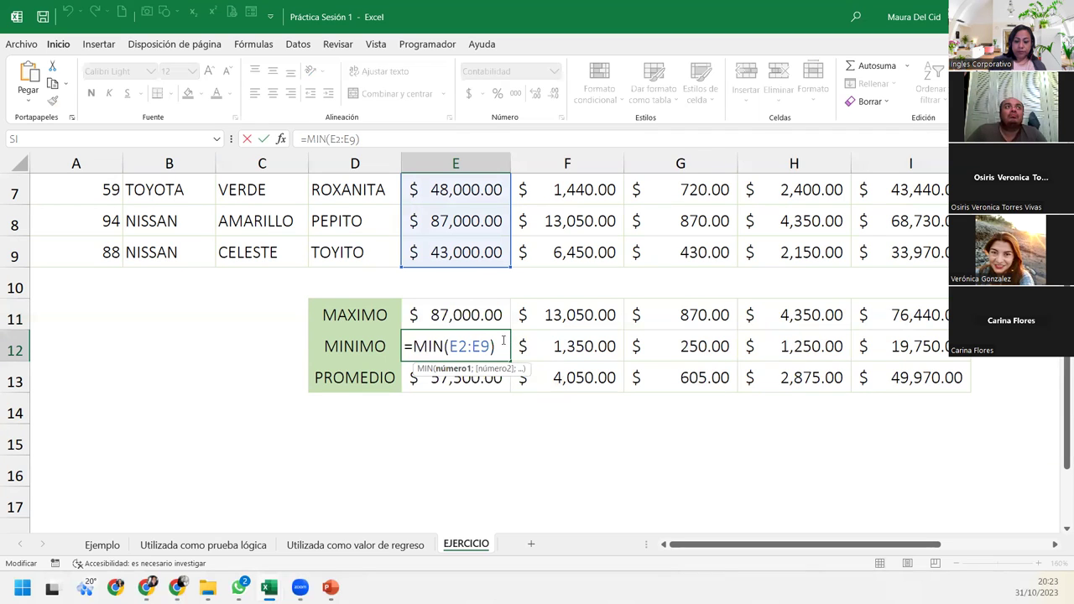
key(Return)
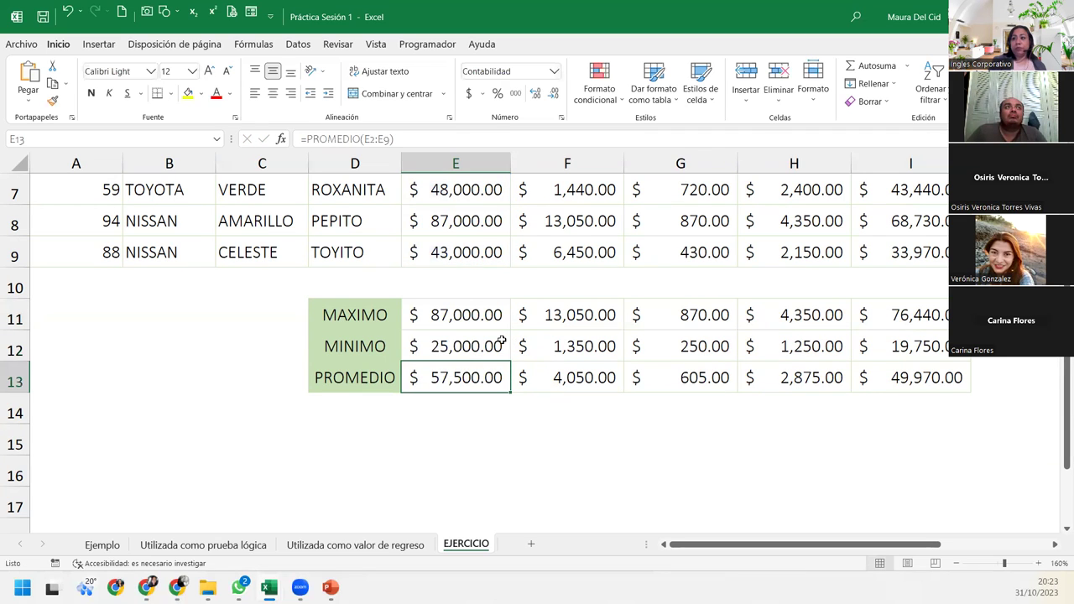
double_click(470, 374)
click(558, 377)
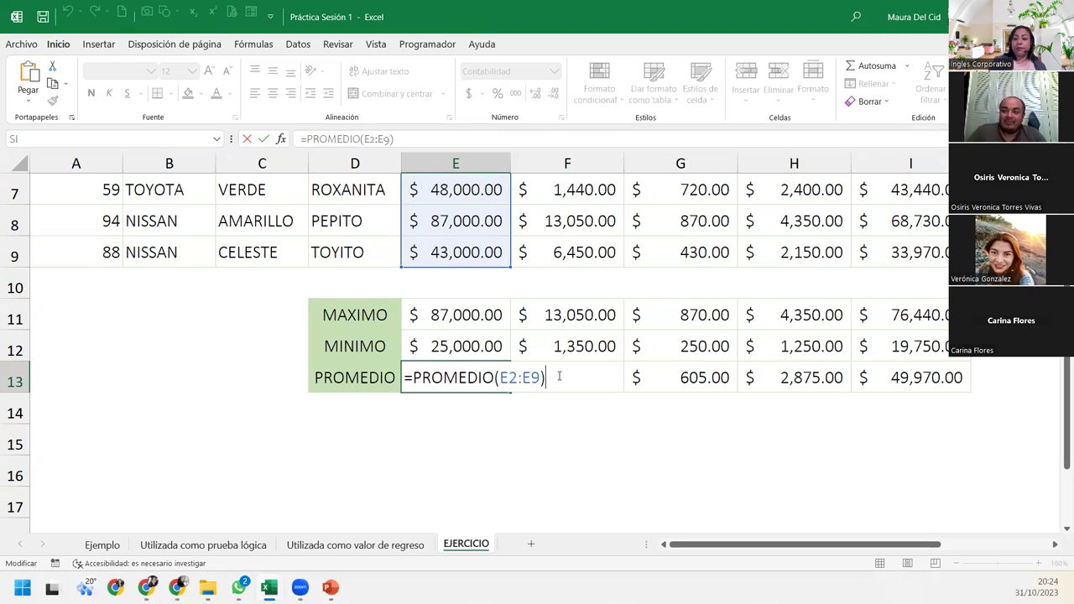
key(Return)
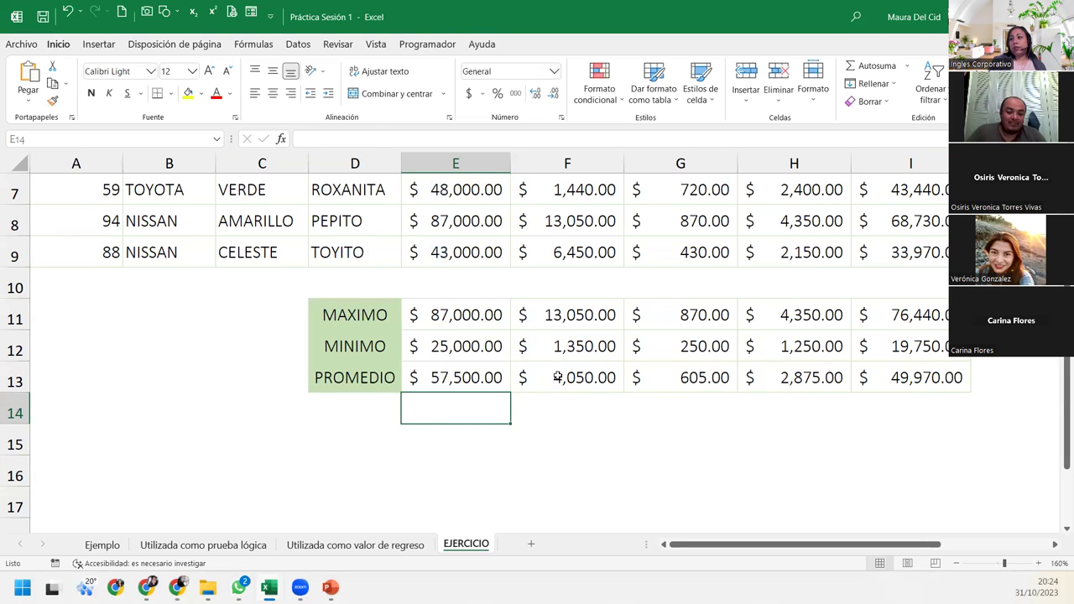
scroll(557, 378, up, 1)
drag(488, 408, 490, 476)
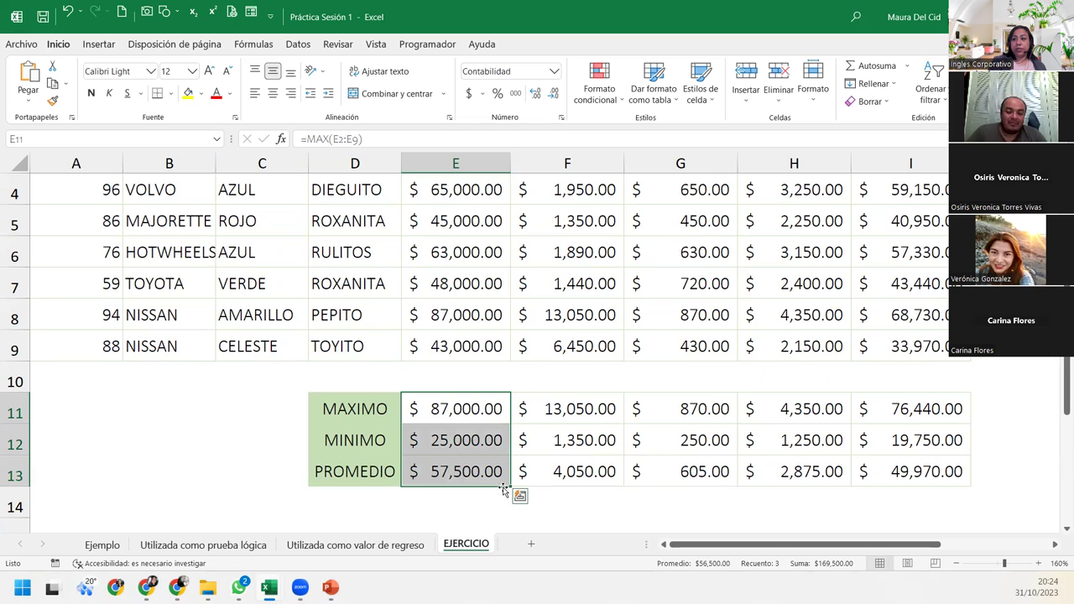
drag(510, 485, 936, 471)
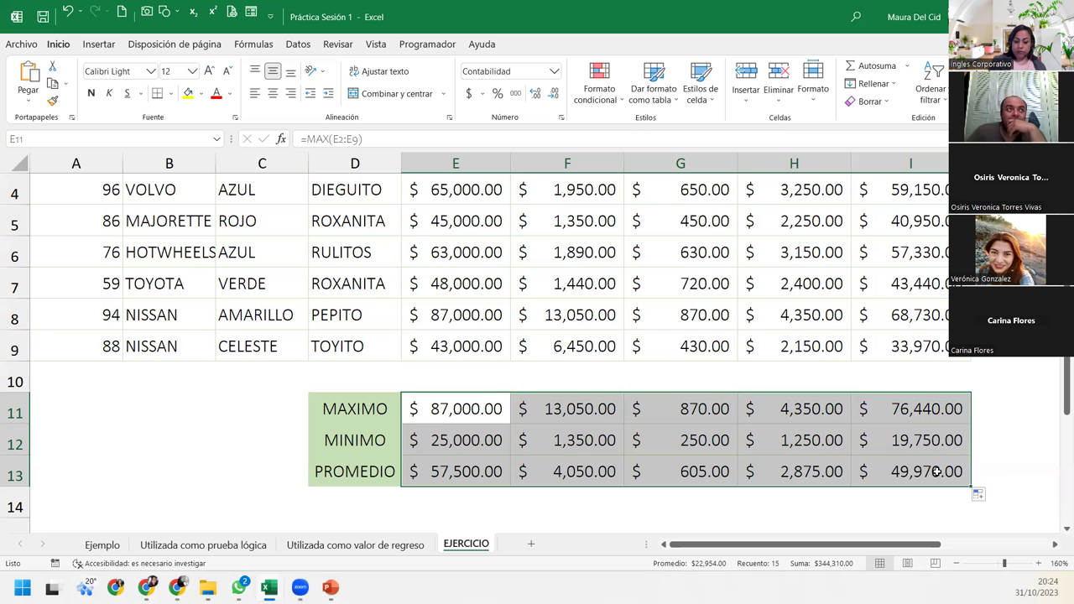
click(914, 441)
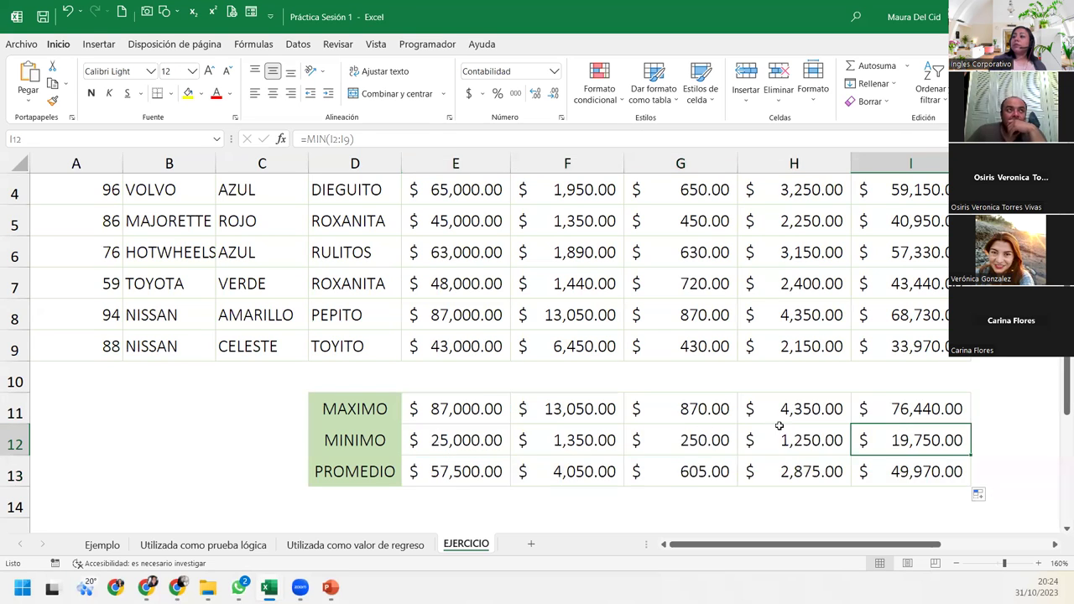
scroll(779, 426, up, 1)
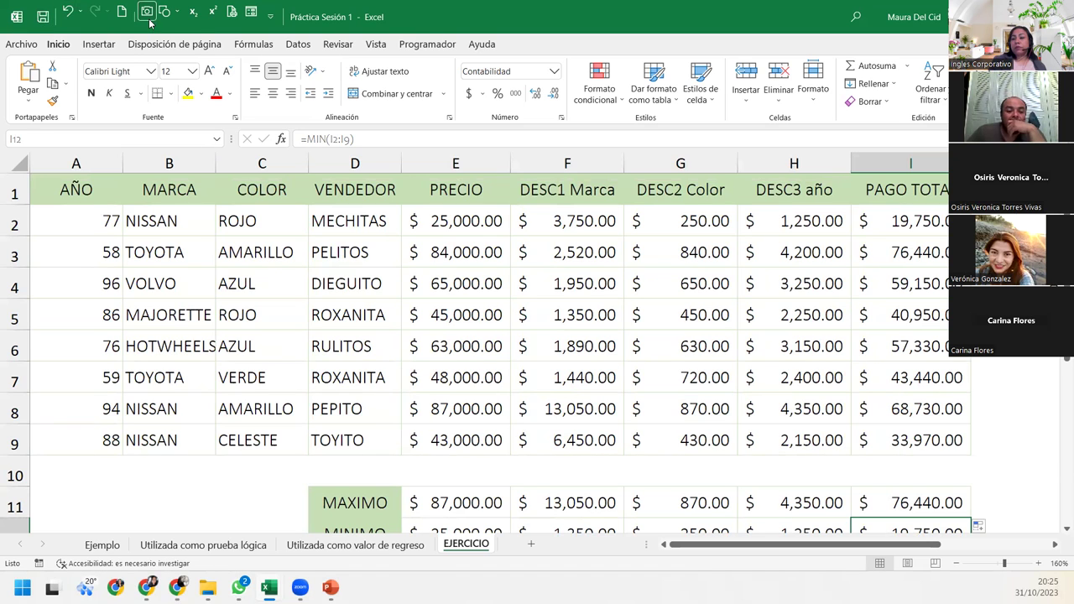
scroll(390, 386, down, 1)
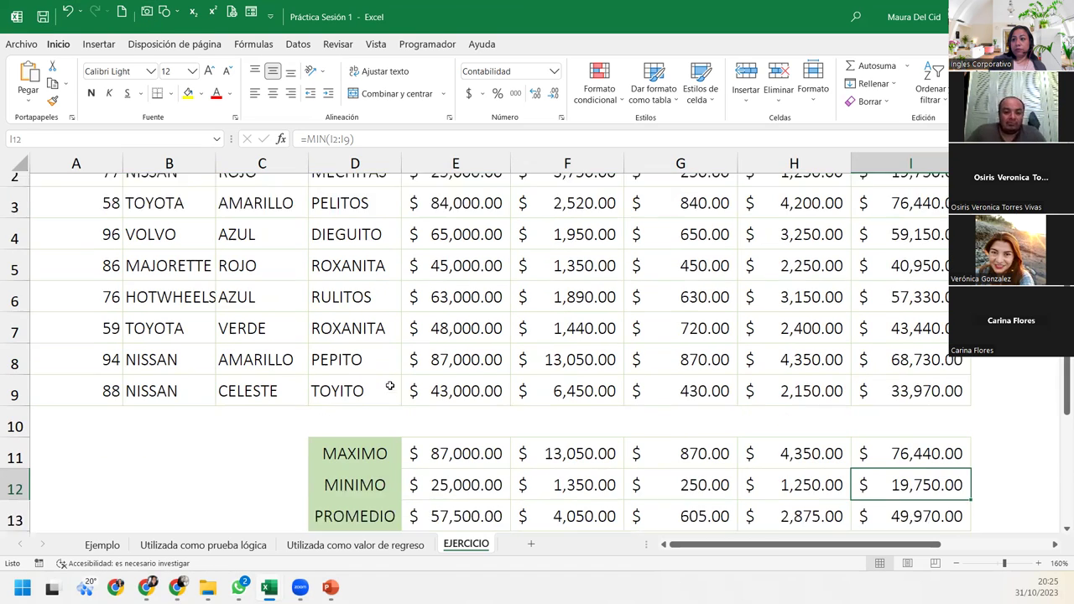
scroll(390, 386, down, 1)
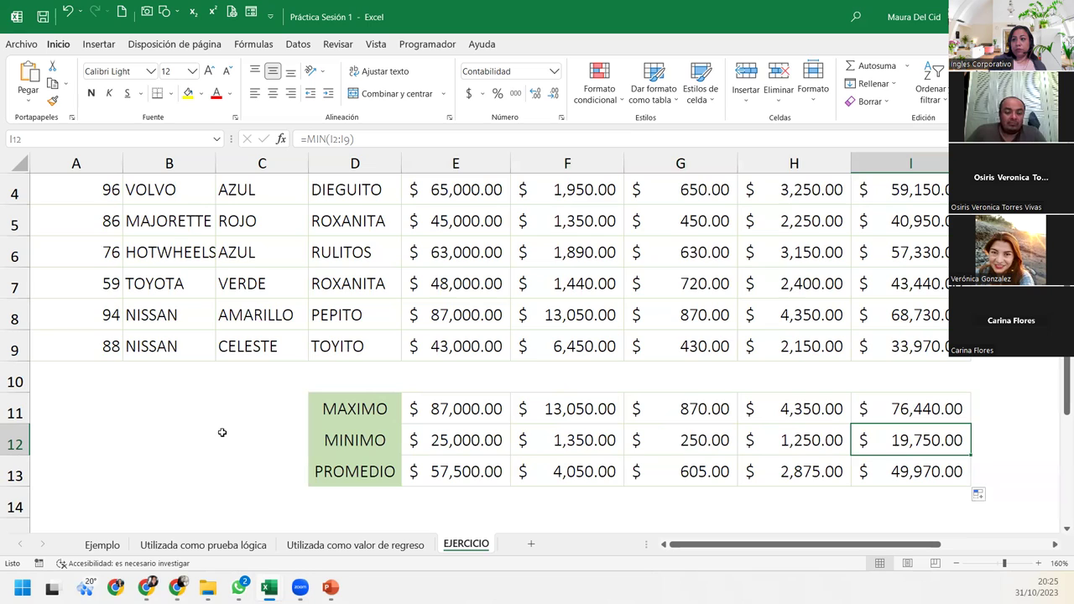
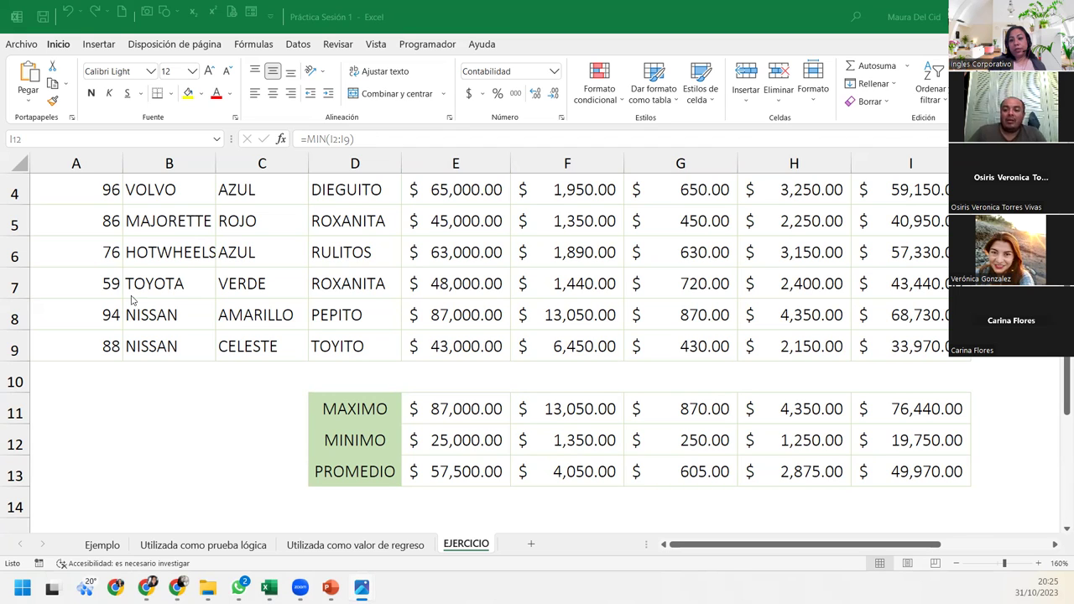
Switch to the Práctica Sesión 2 workbook and select B2 on the Ejemplo sheet
mouse_move(207, 588)
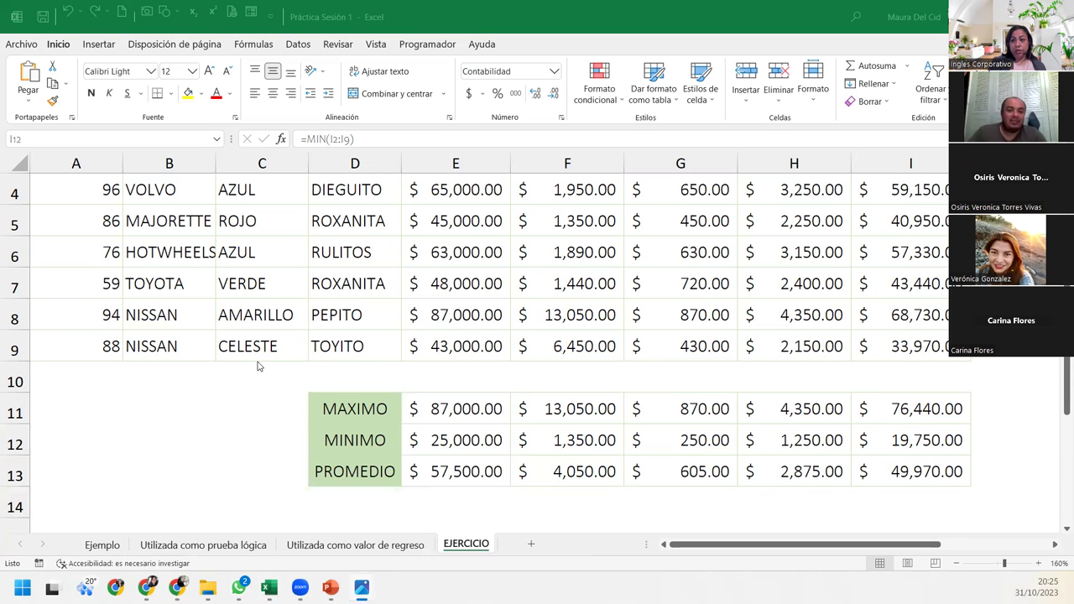
mouse_move(268, 588)
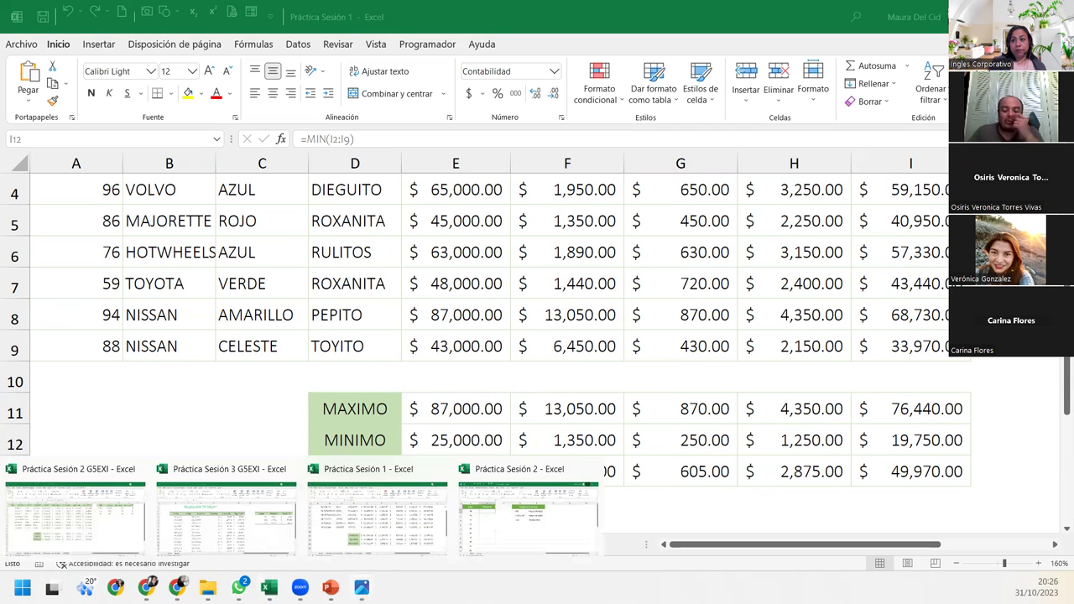
click(538, 522)
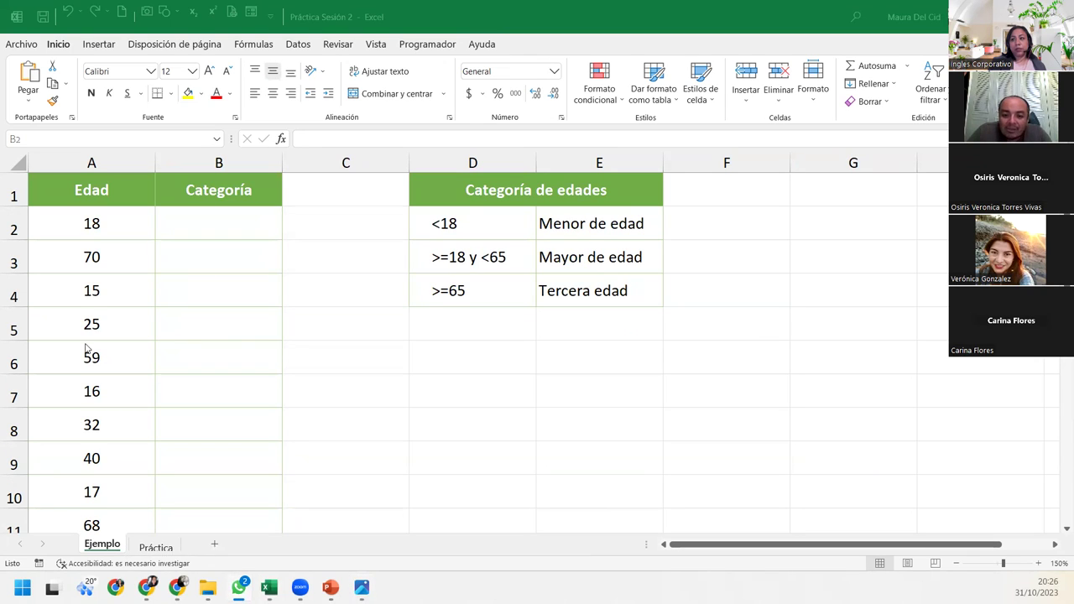
click(176, 223)
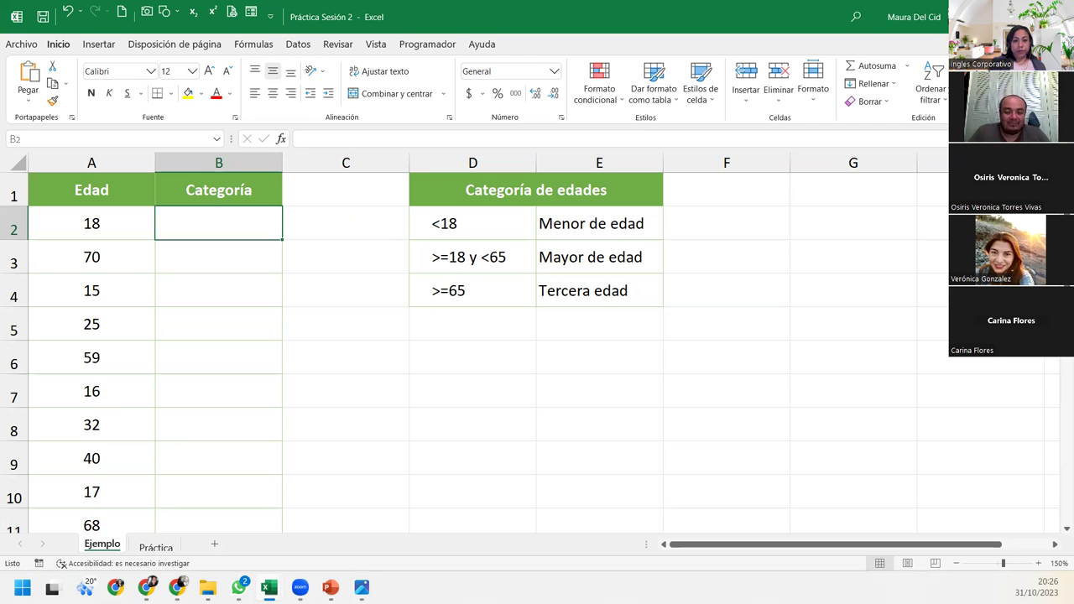
Toggle over to the Práctica Sesión 1 workbook and back to Práctica Sesión 2
key(alt+Tab)
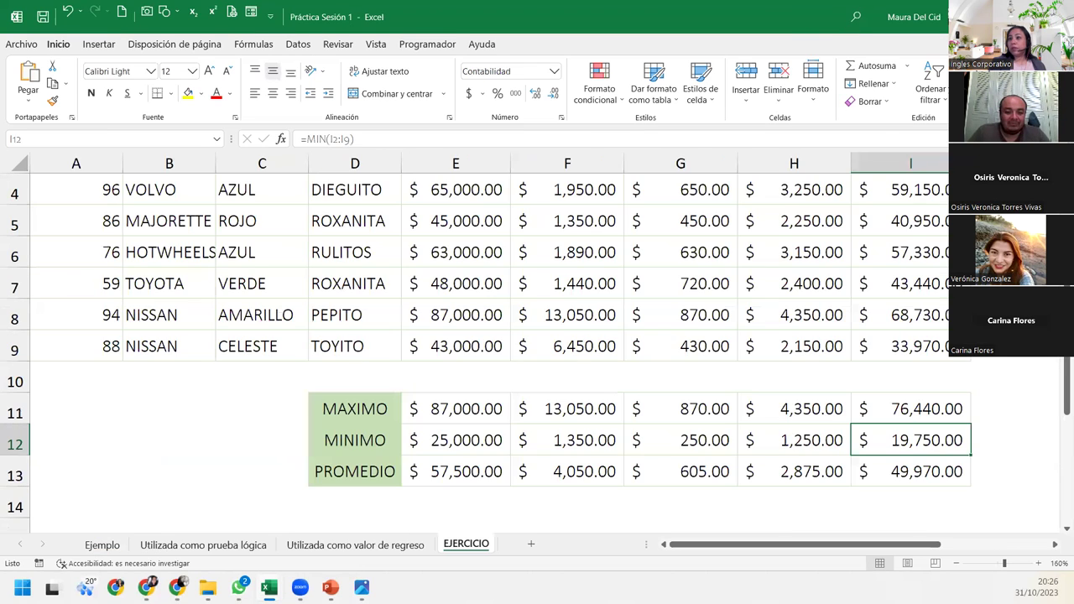
key(alt+Tab)
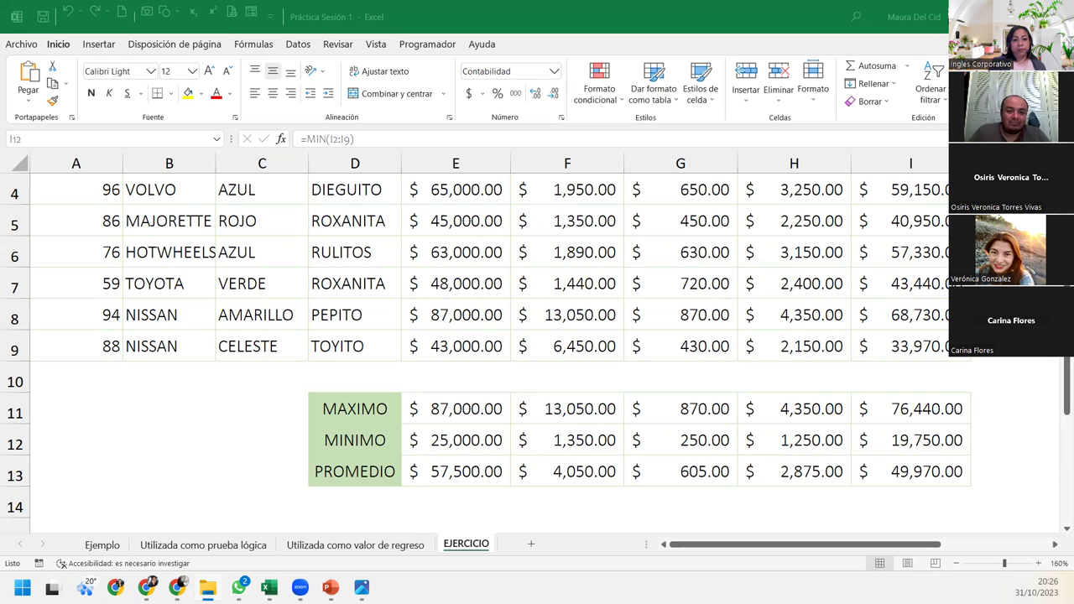
key(alt+Tab)
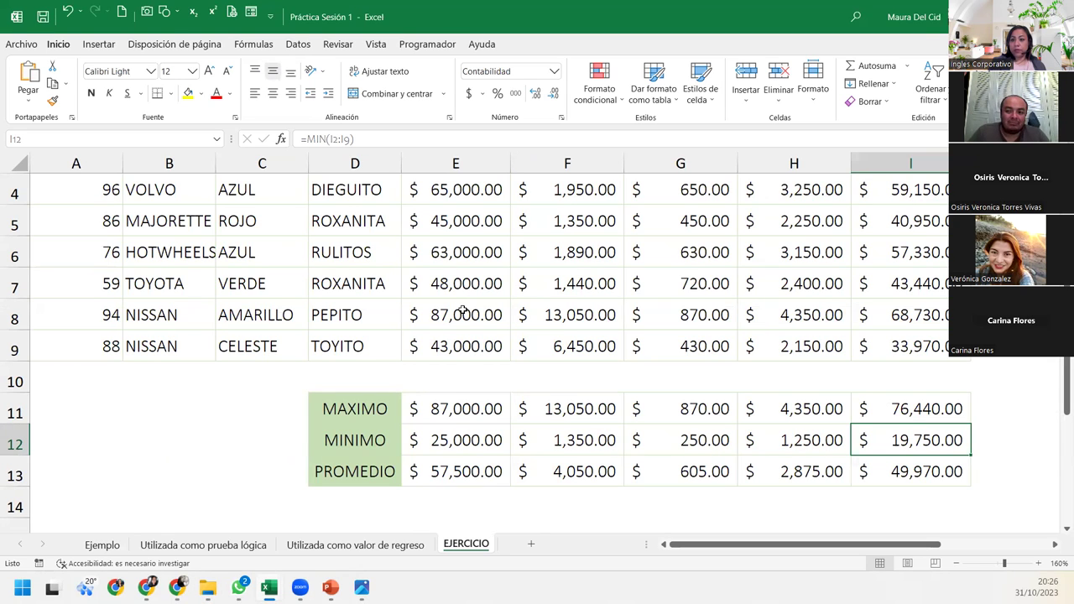
key(alt+Tab)
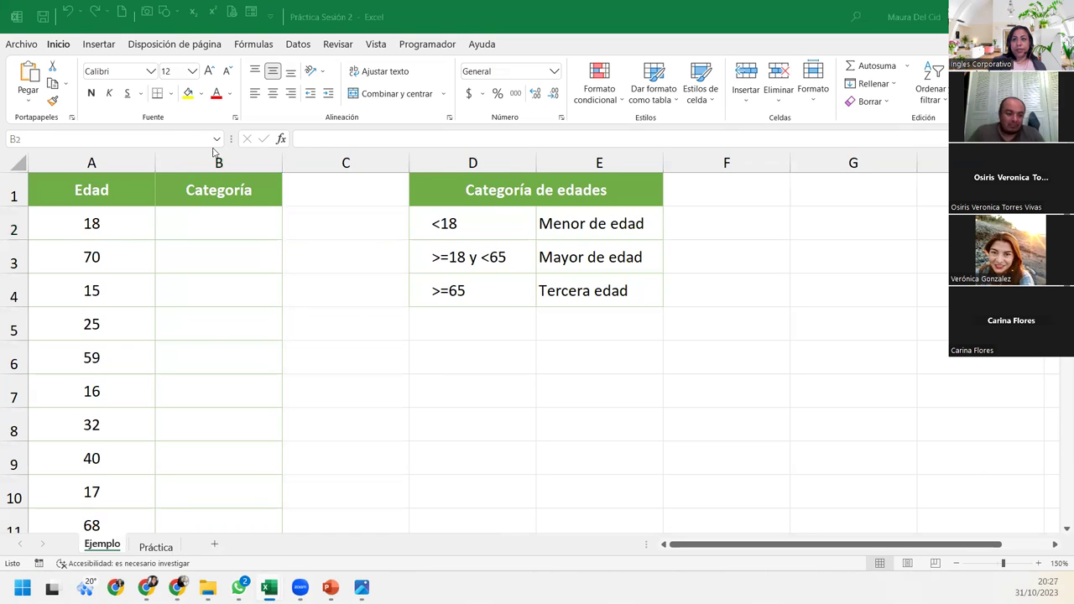
Review the category labels in E2:E4 and the >=65 Tercera edad rule, then select B2
click(240, 229)
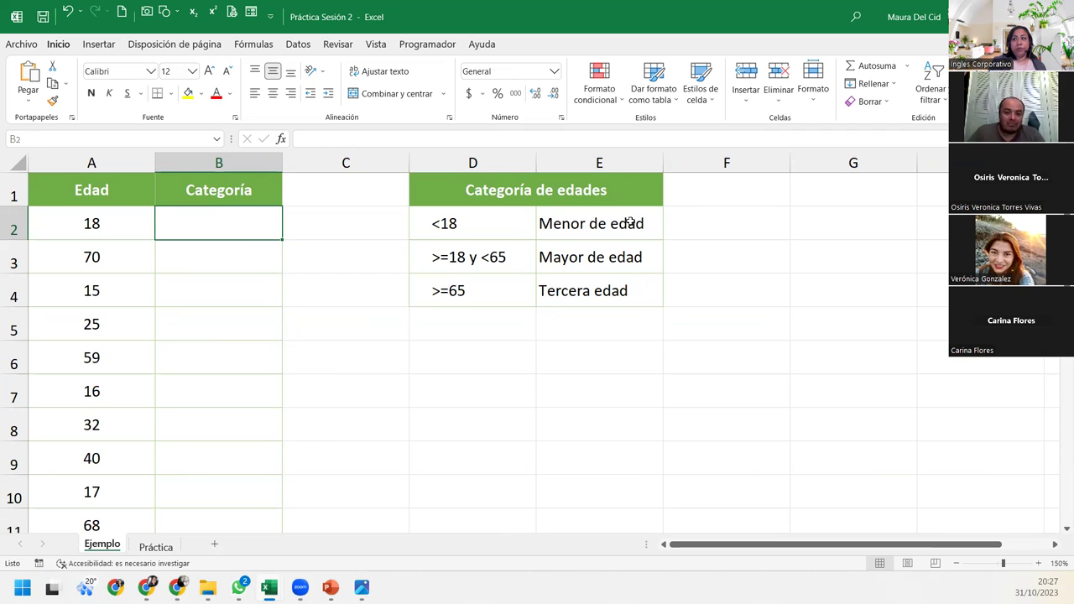
drag(619, 221, 618, 291)
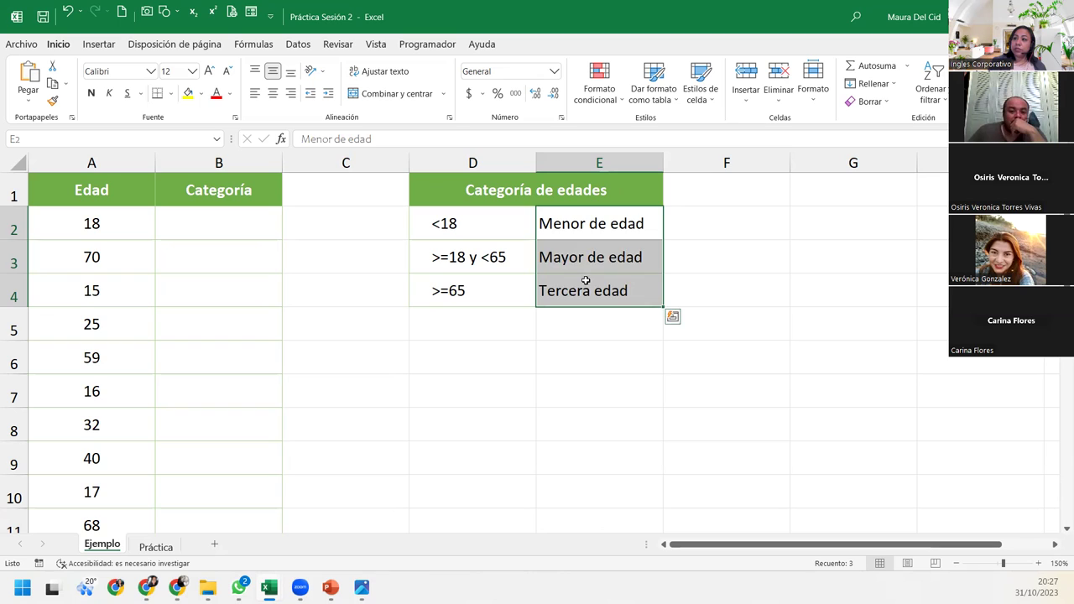
click(579, 287)
drag(447, 288, 583, 292)
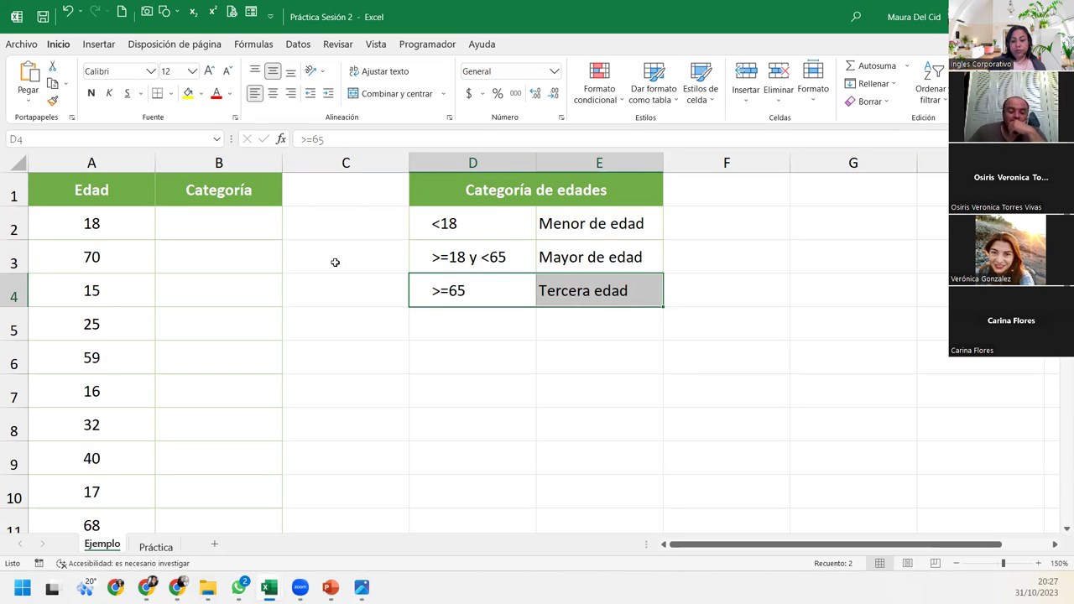
click(218, 223)
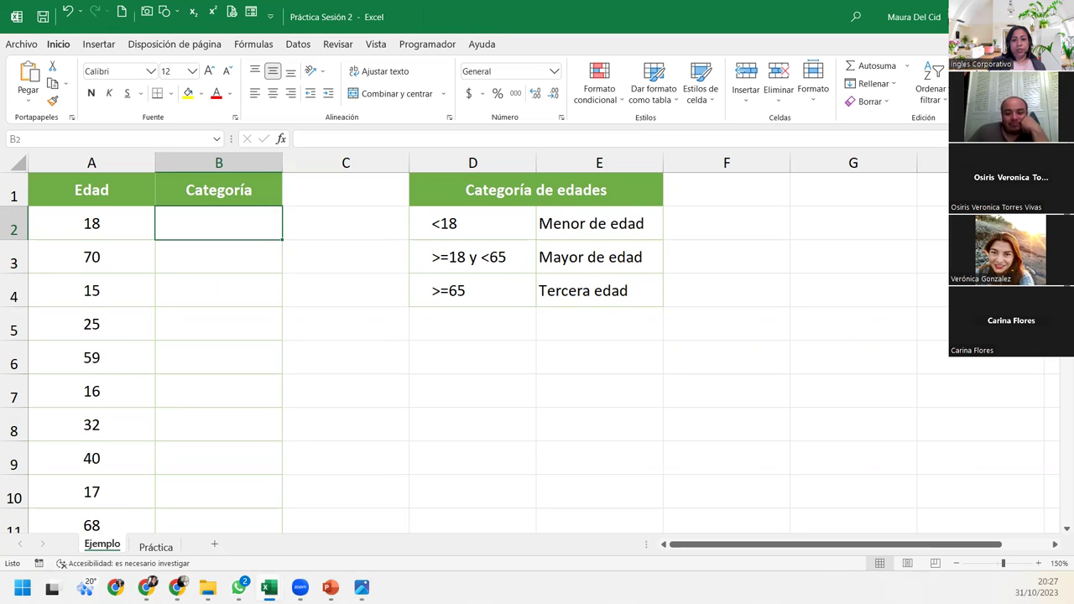
key(alt+Tab)
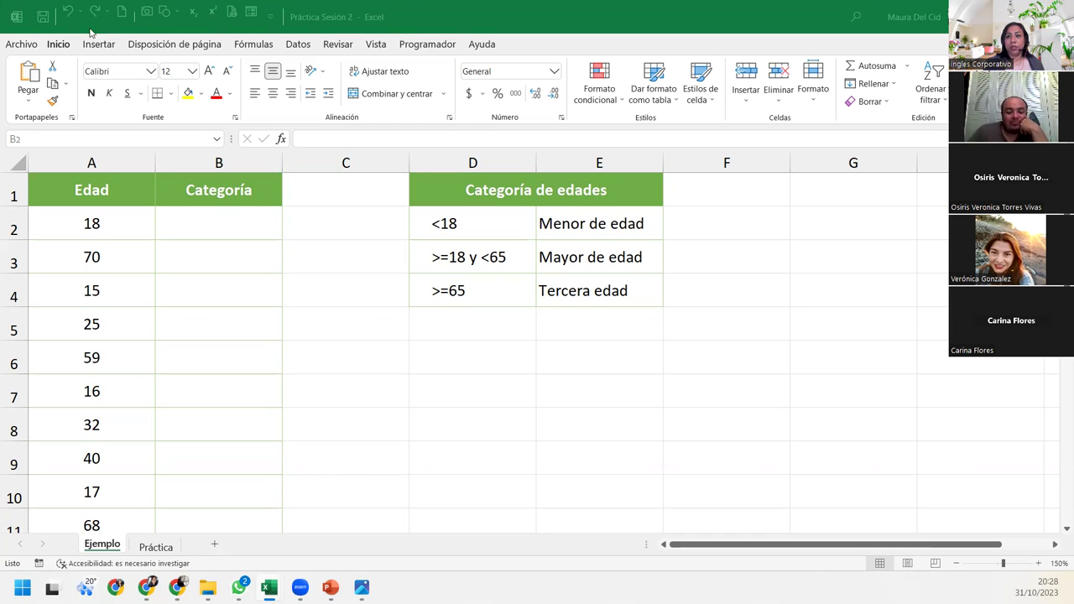
click(177, 219)
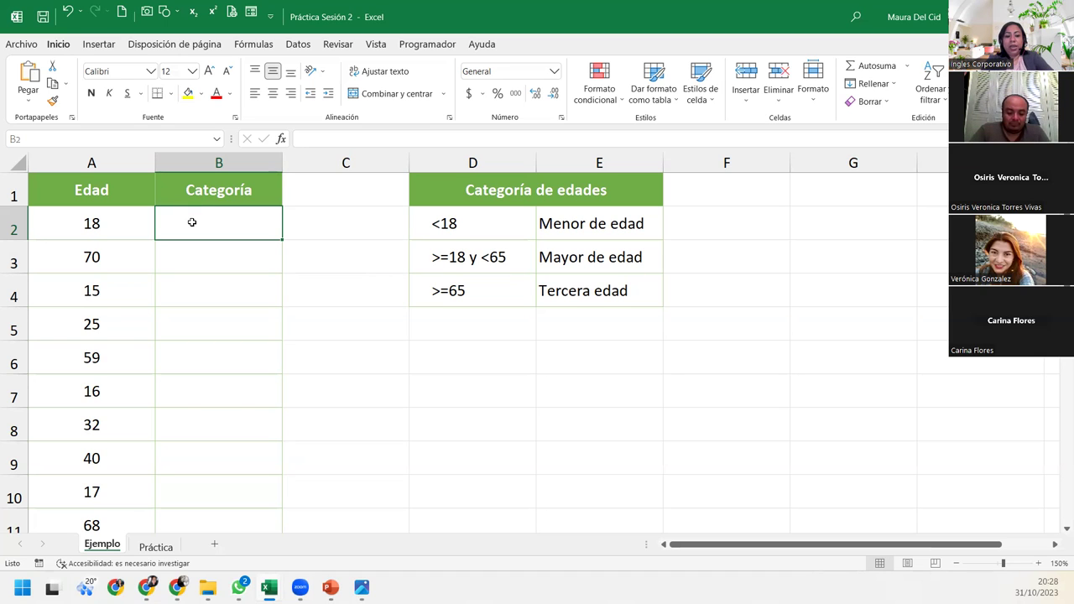
Enter =SI(A2<18; in B2, correcting the initial >=18 test to <18
text(=)
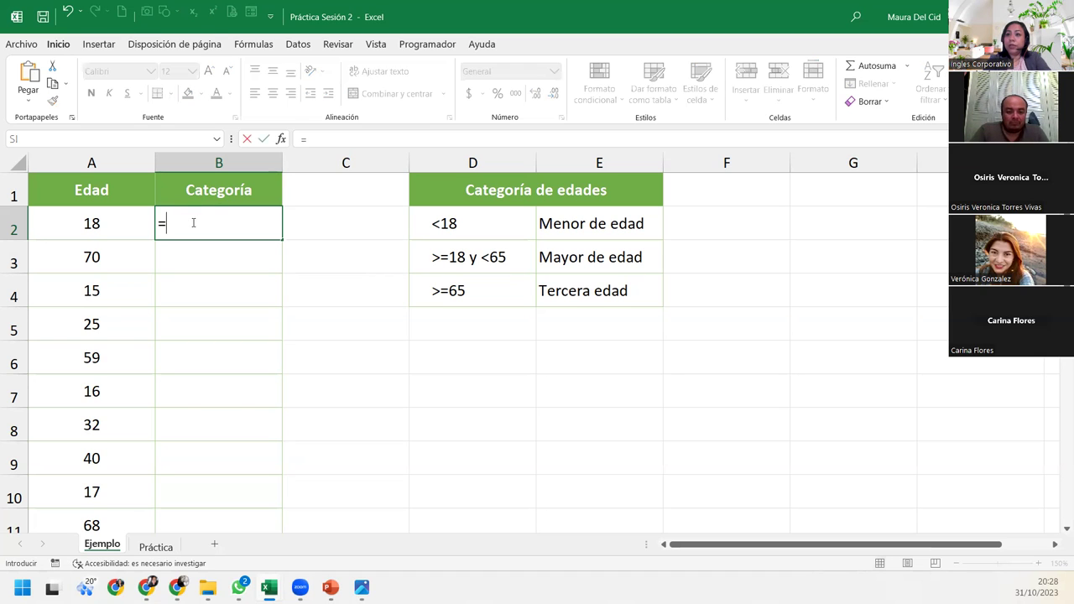
text(SI()
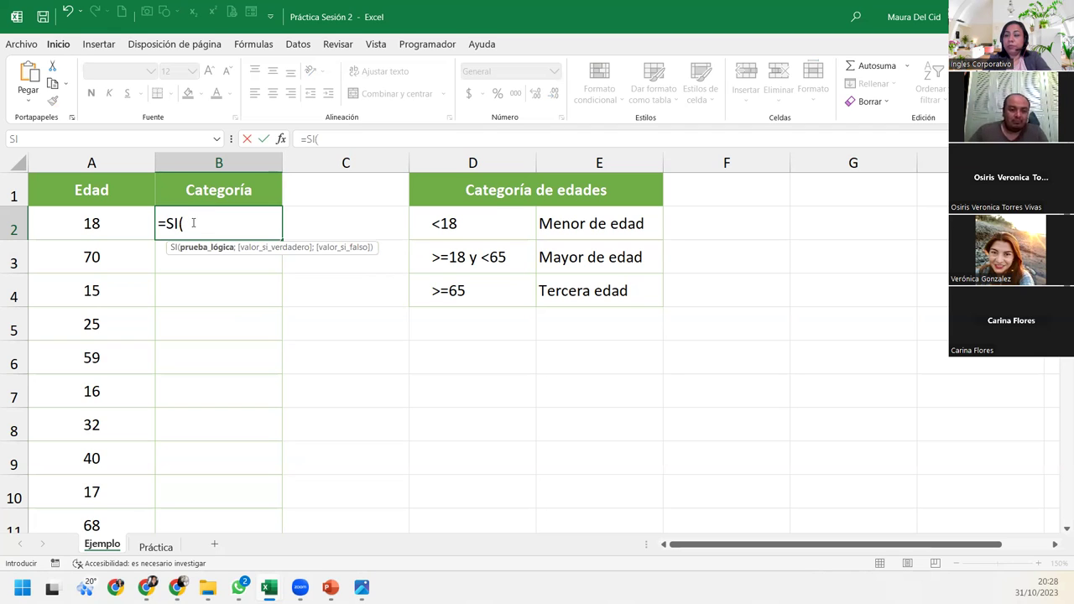
click(106, 221)
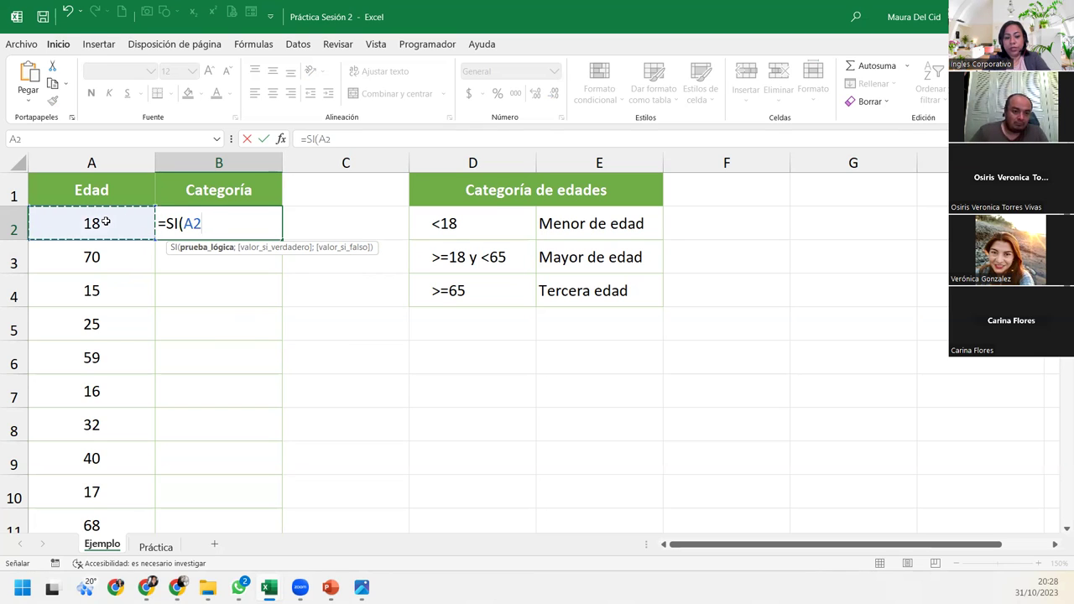
text(>=)
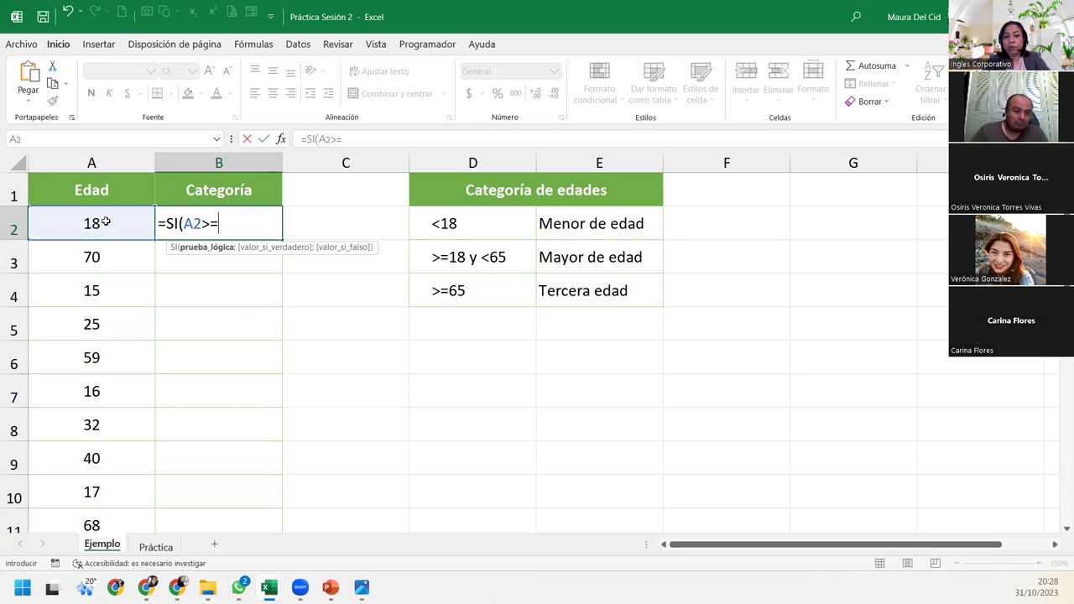
text(18)
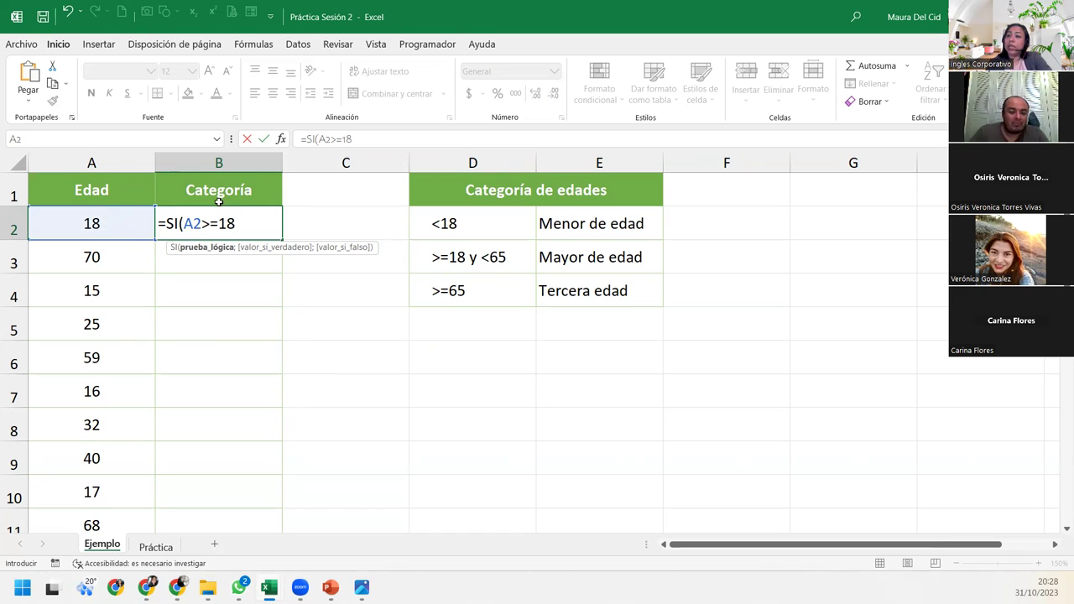
text(;)
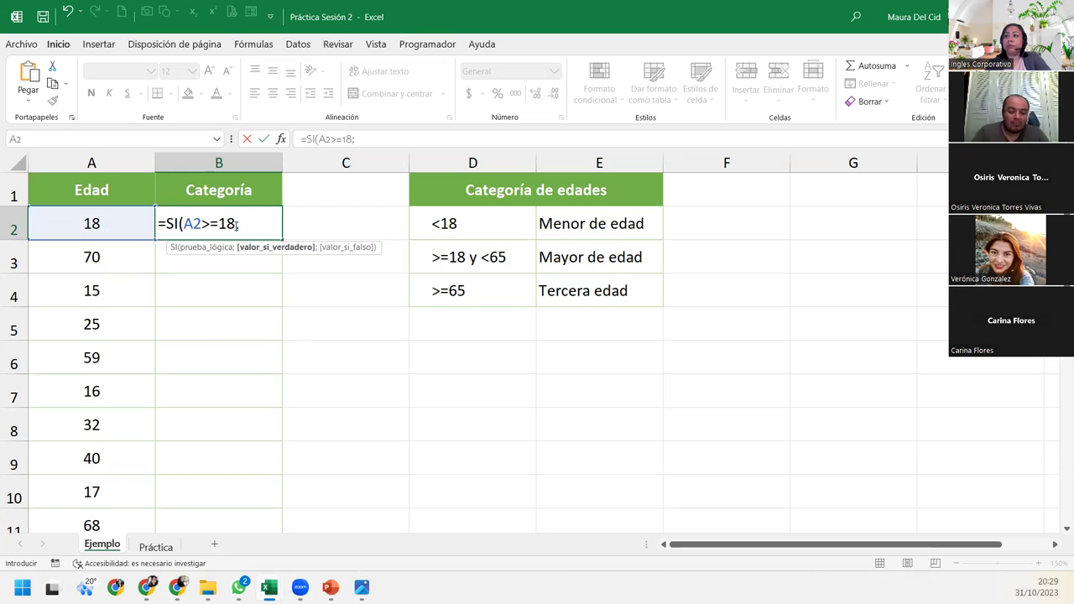
click(209, 222)
drag(209, 222, 203, 223)
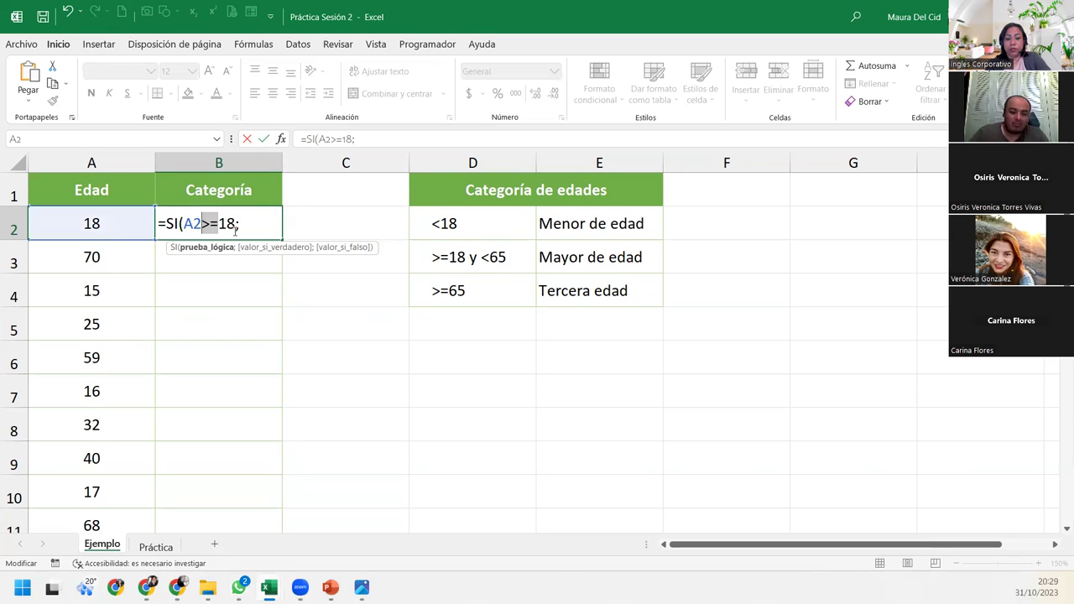
text(<)
click(243, 223)
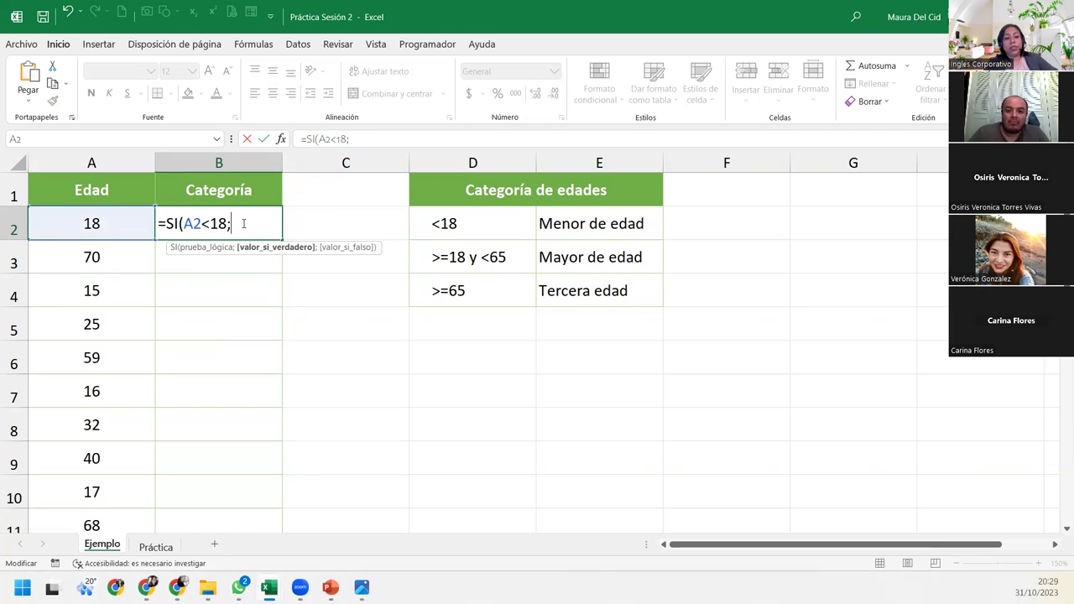
Add "Menor de edad" as B2's true result, then reselect that text for replacement
text(")
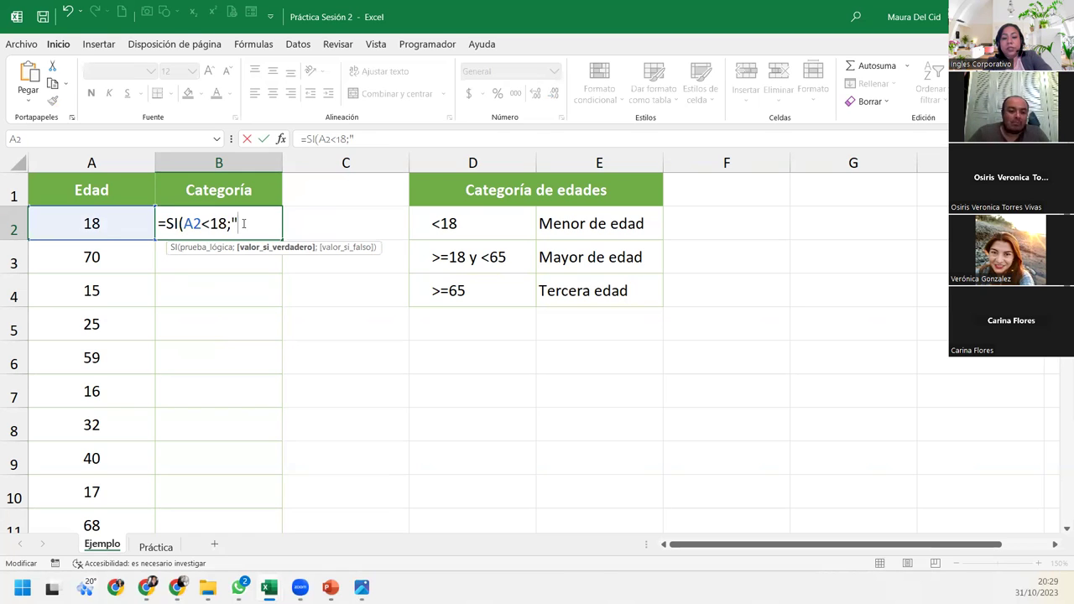
text(Menor de eda)
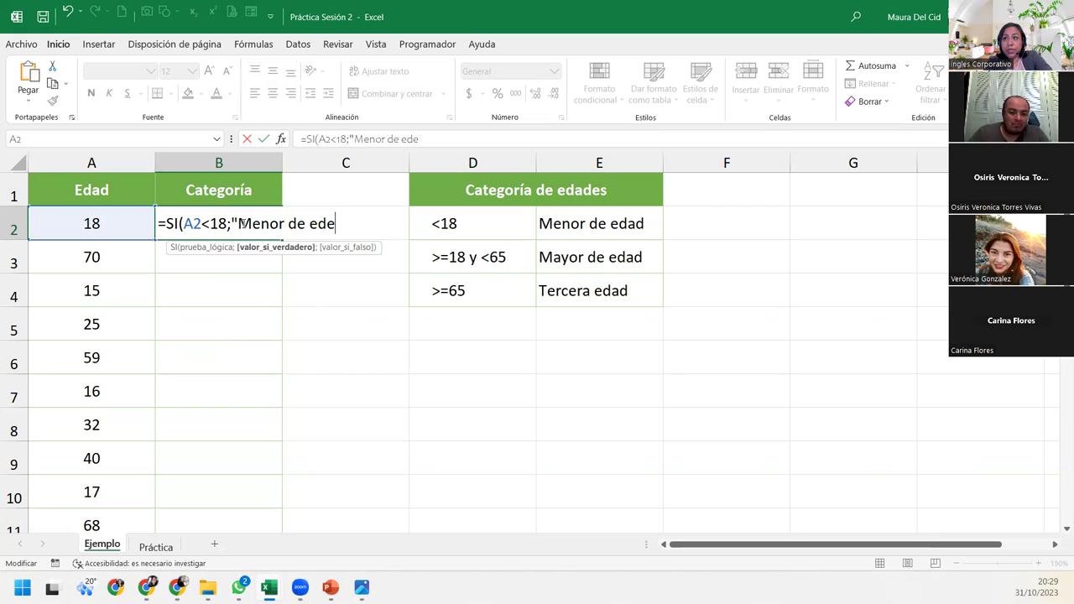
text(d")
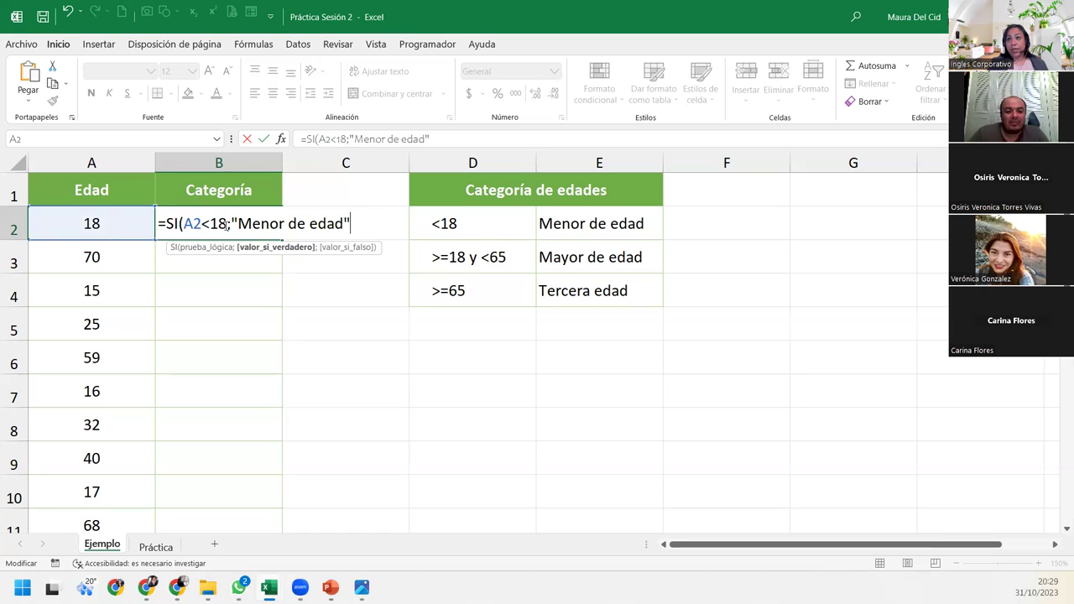
drag(202, 224, 228, 224)
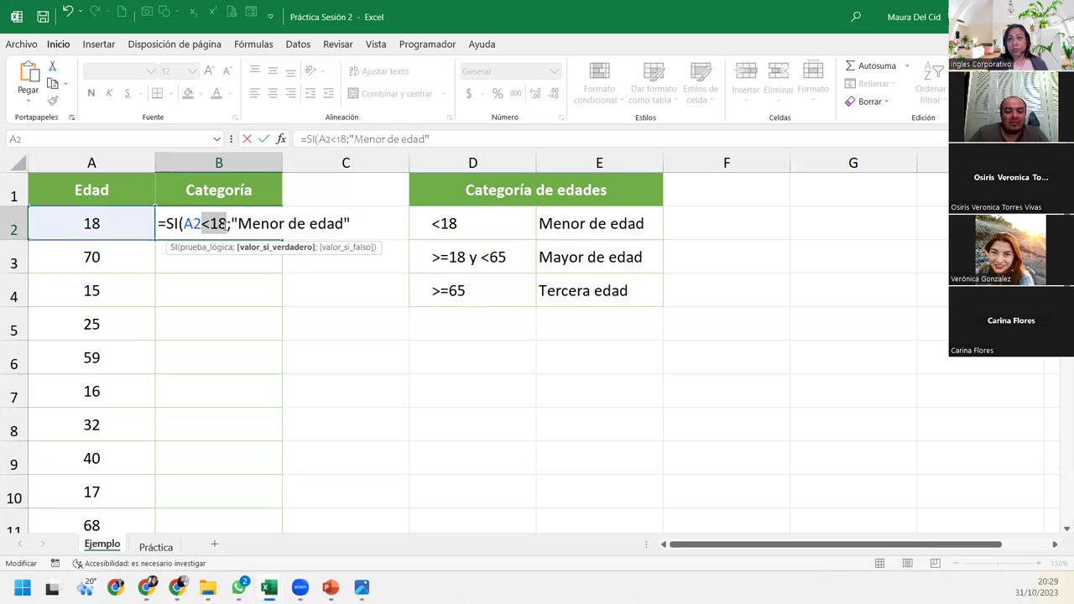
click(483, 223)
double_click(230, 224)
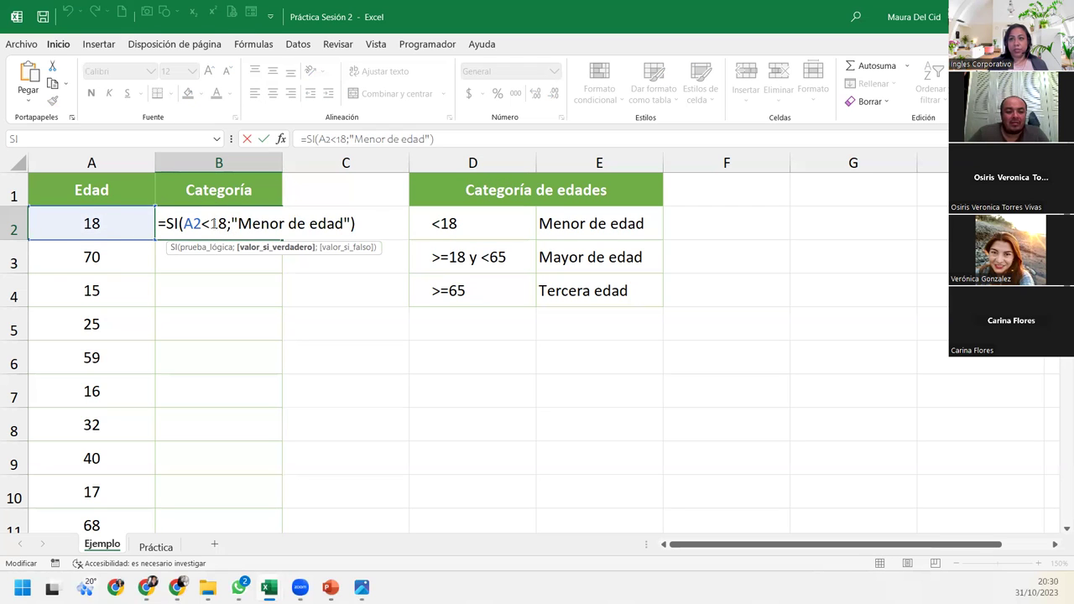
drag(202, 223, 209, 223)
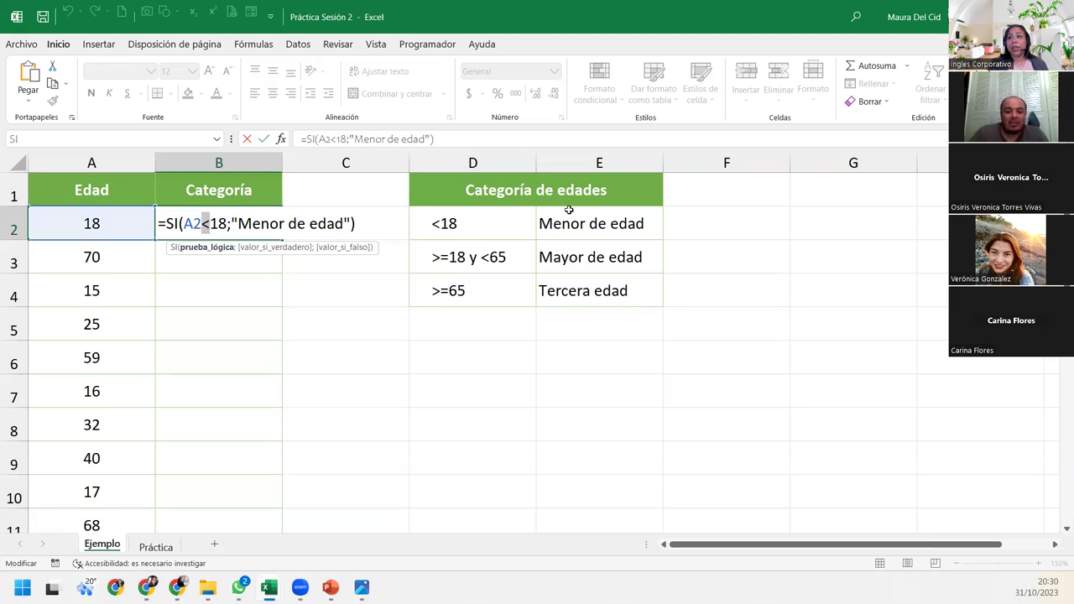
drag(231, 223, 335, 224)
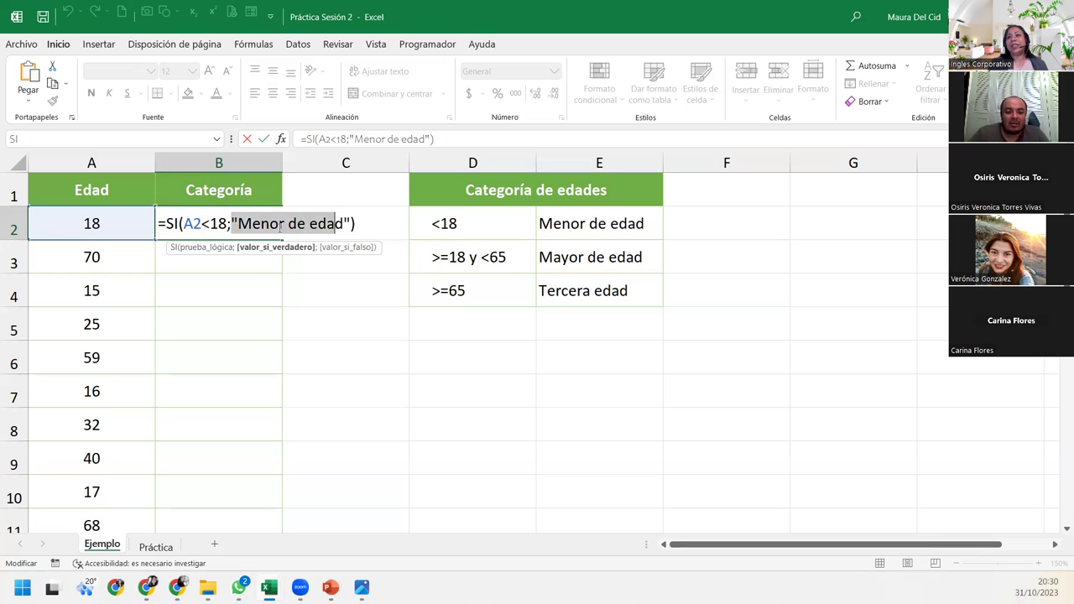
key(shift+Right)
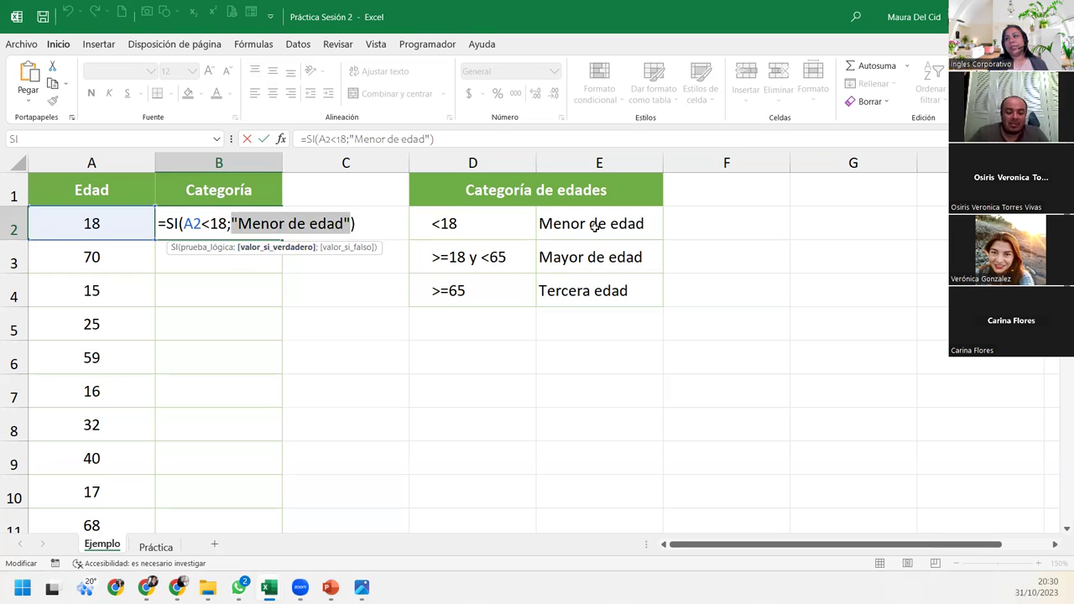
Replace the Menor de edad text with absolute $E$2 and start a nested SI
click(595, 224)
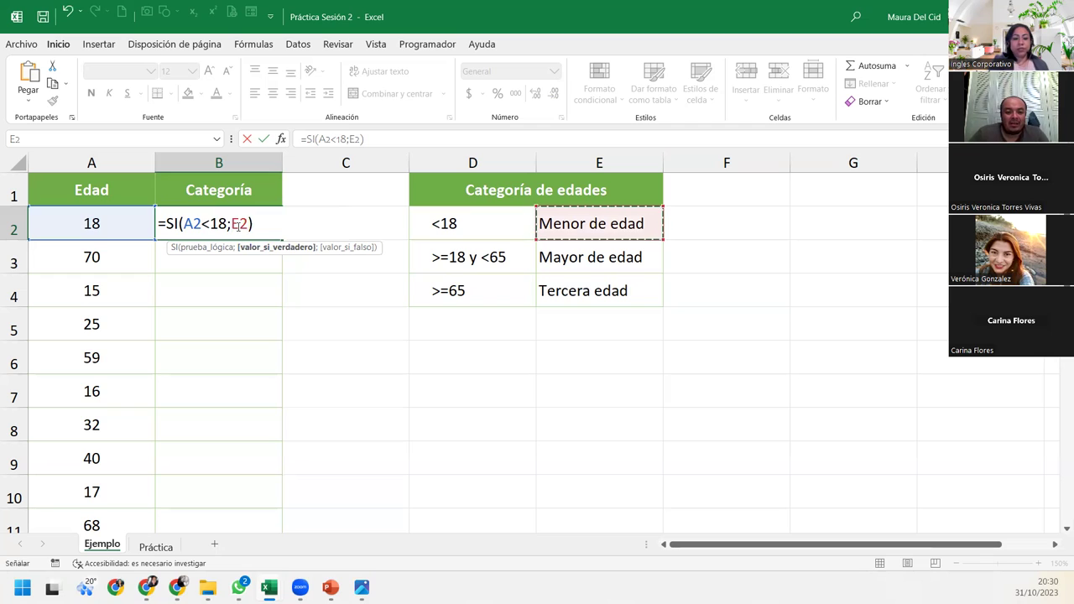
key(F4)
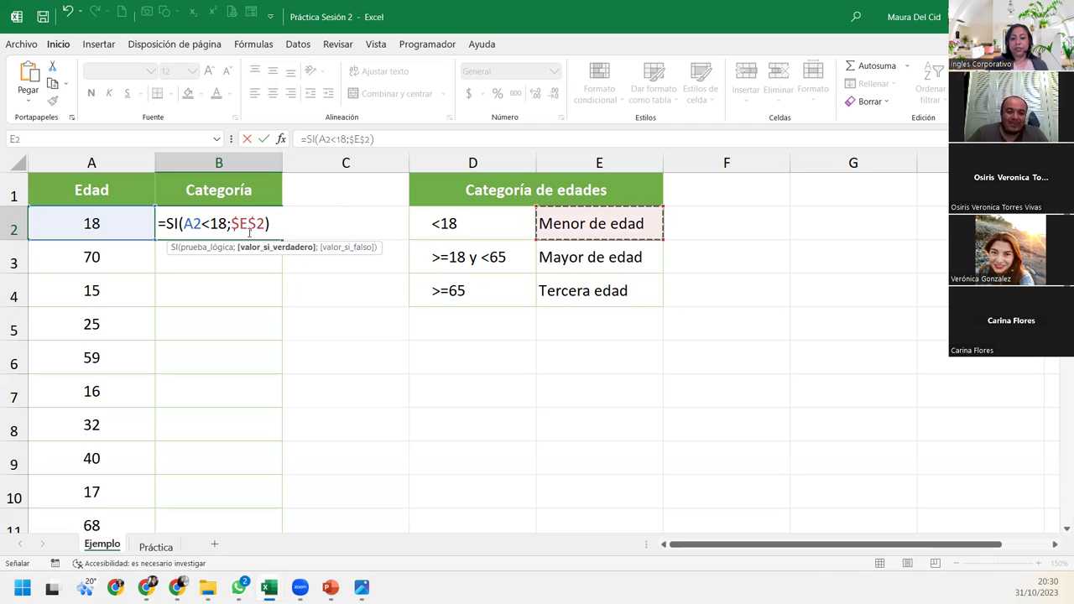
text(;)
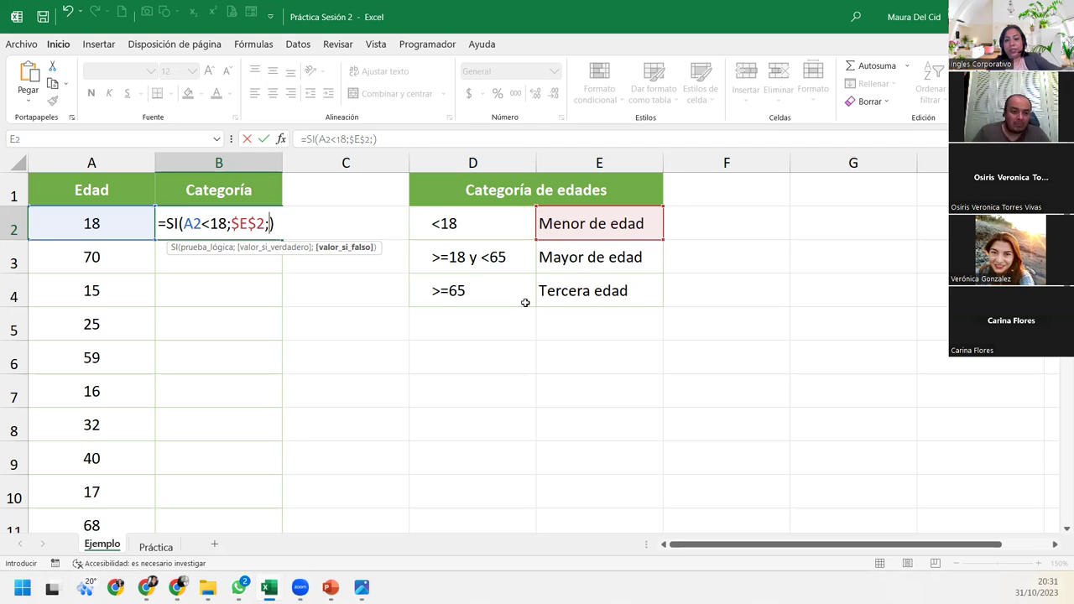
text(si)
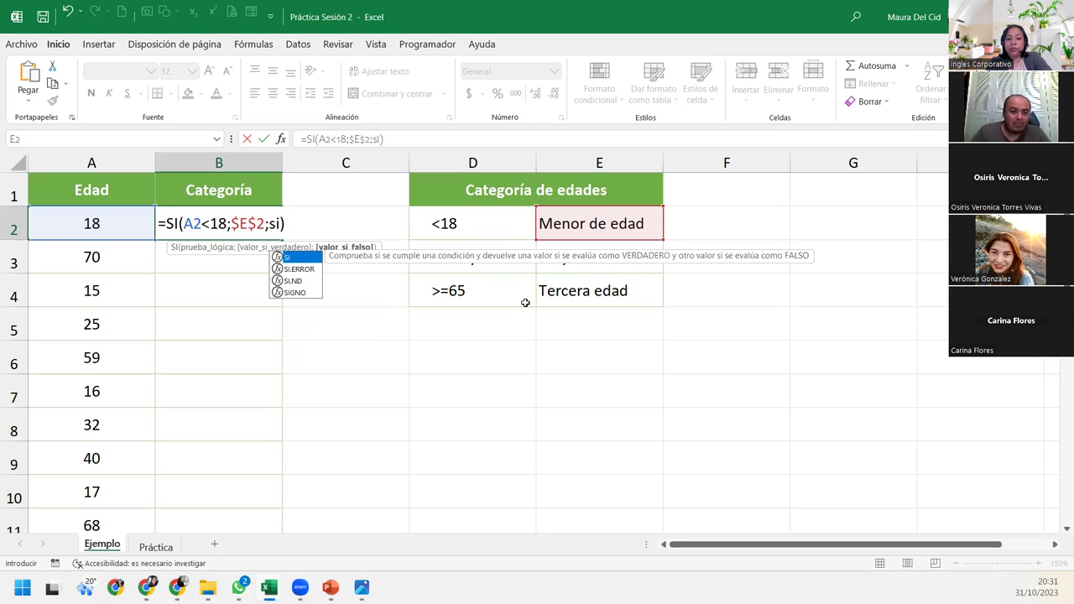
key(Tab)
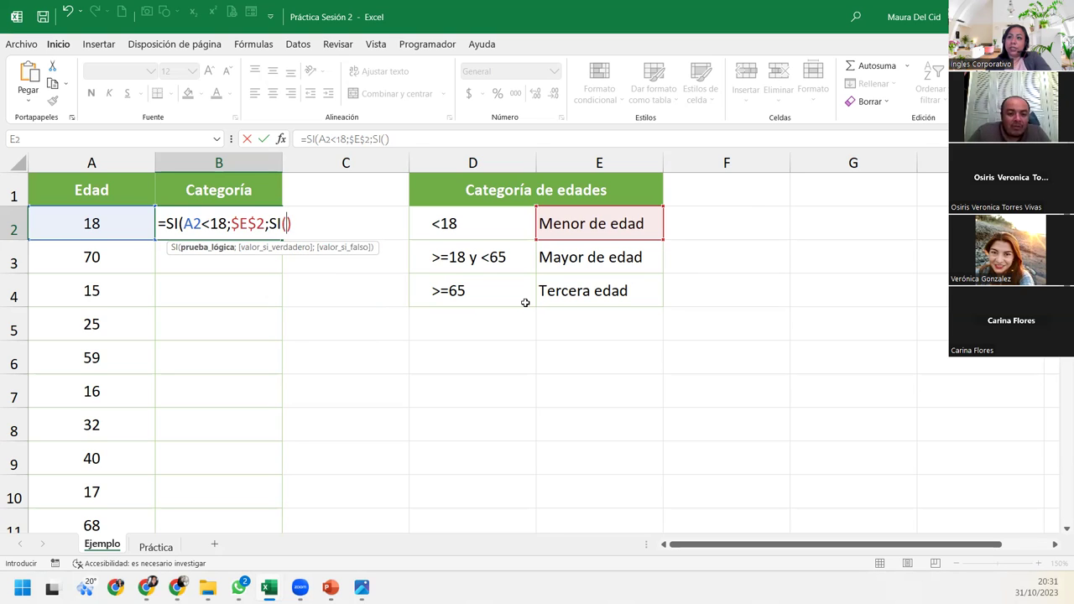
Fill the nested SI as A2>=65;$E$4;$E$3 with absolute references
click(110, 226)
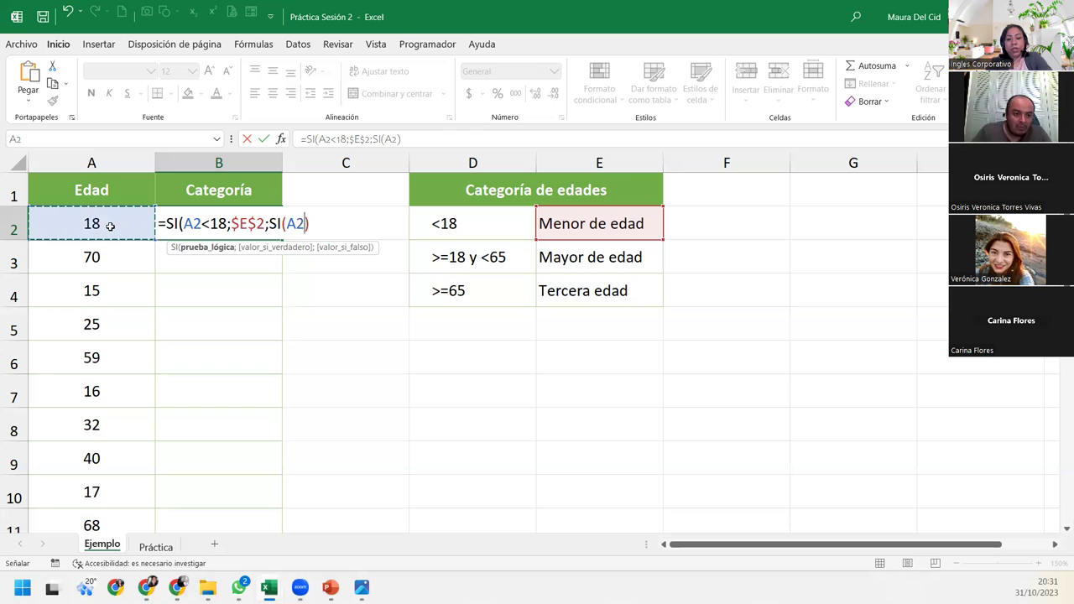
text(>=)
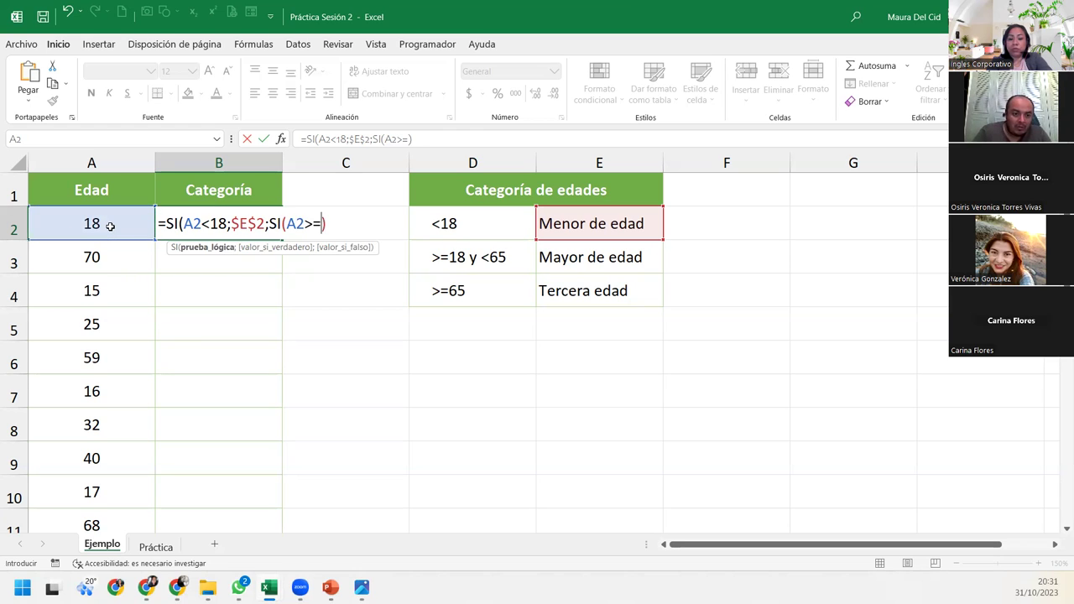
text(65)
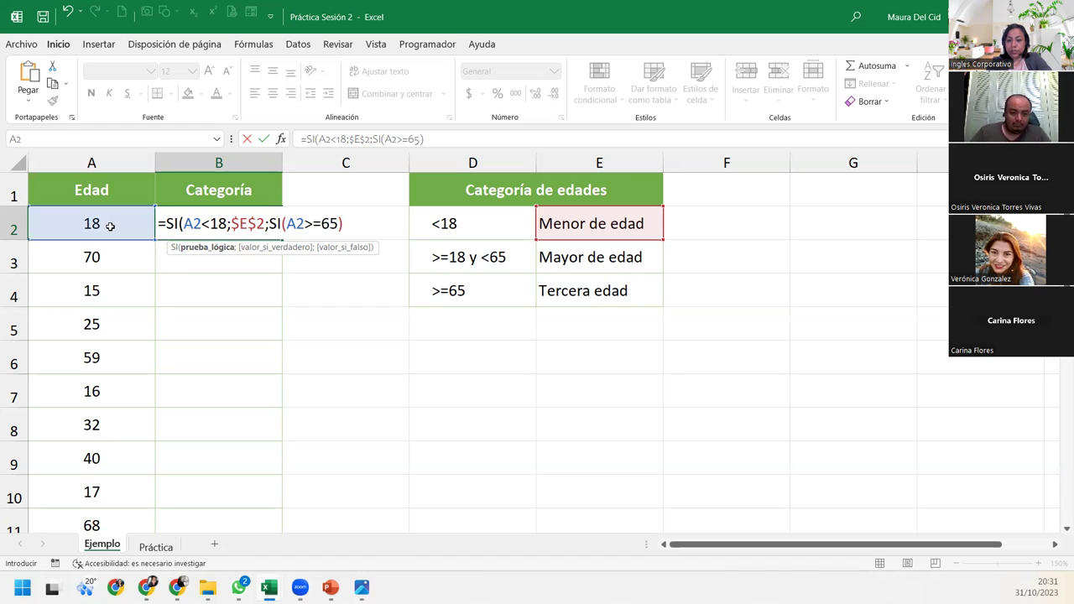
text(;)
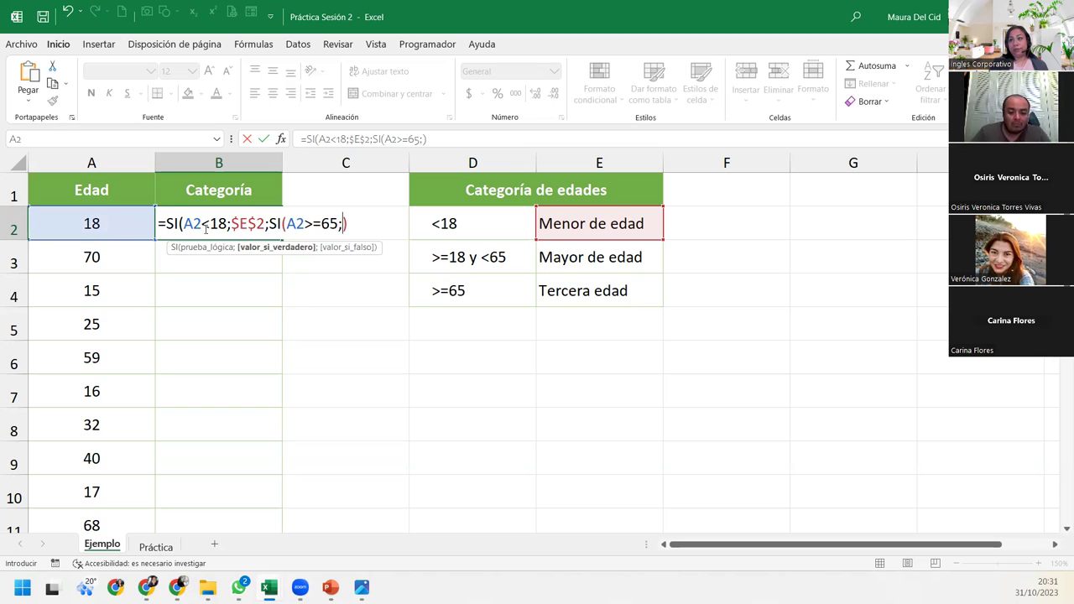
click(585, 290)
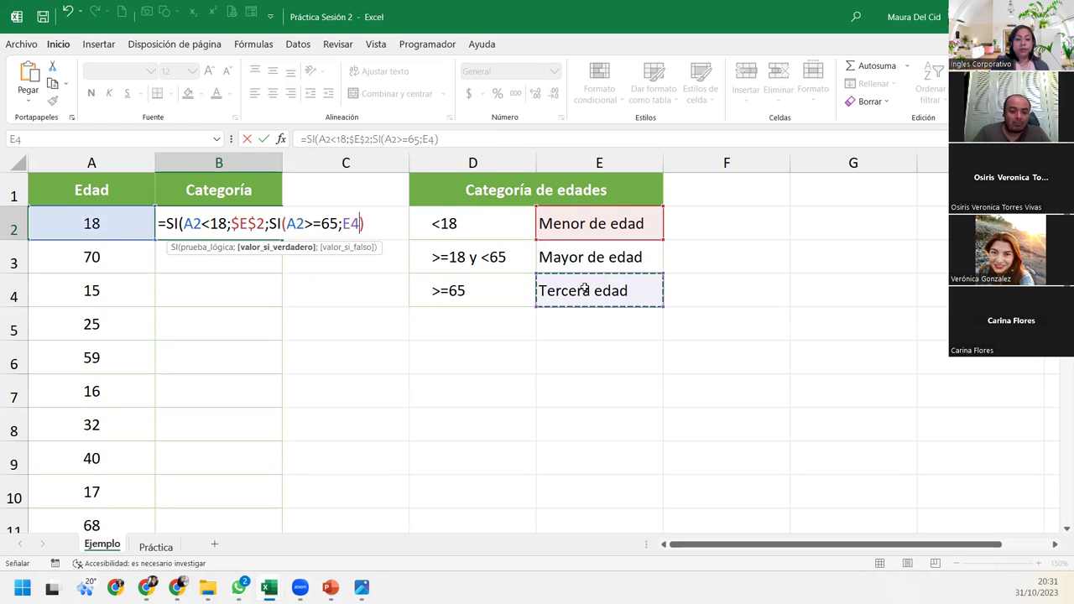
key(F4)
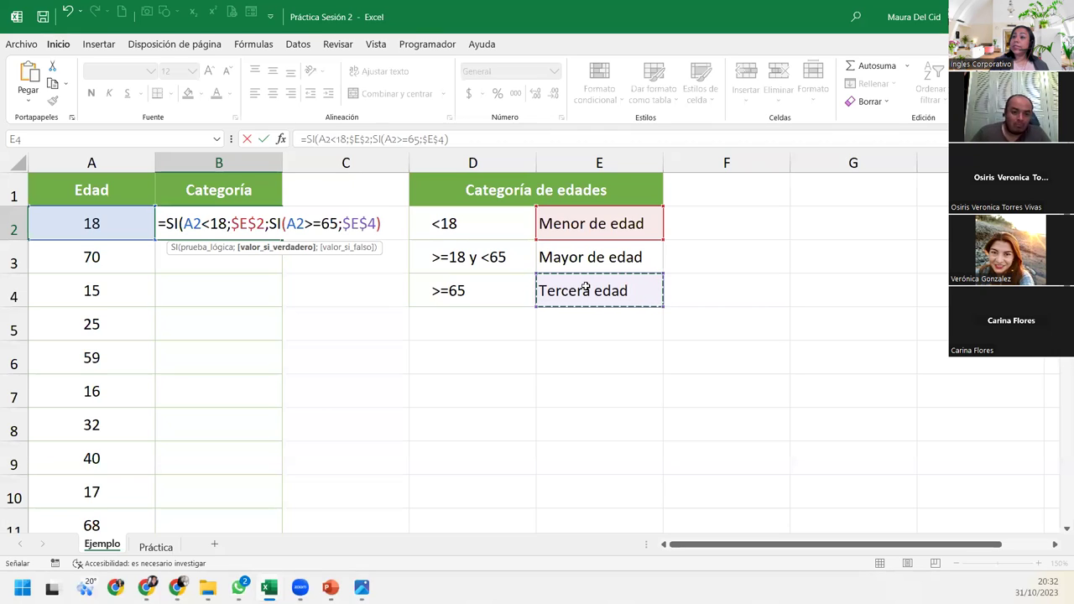
text(;)
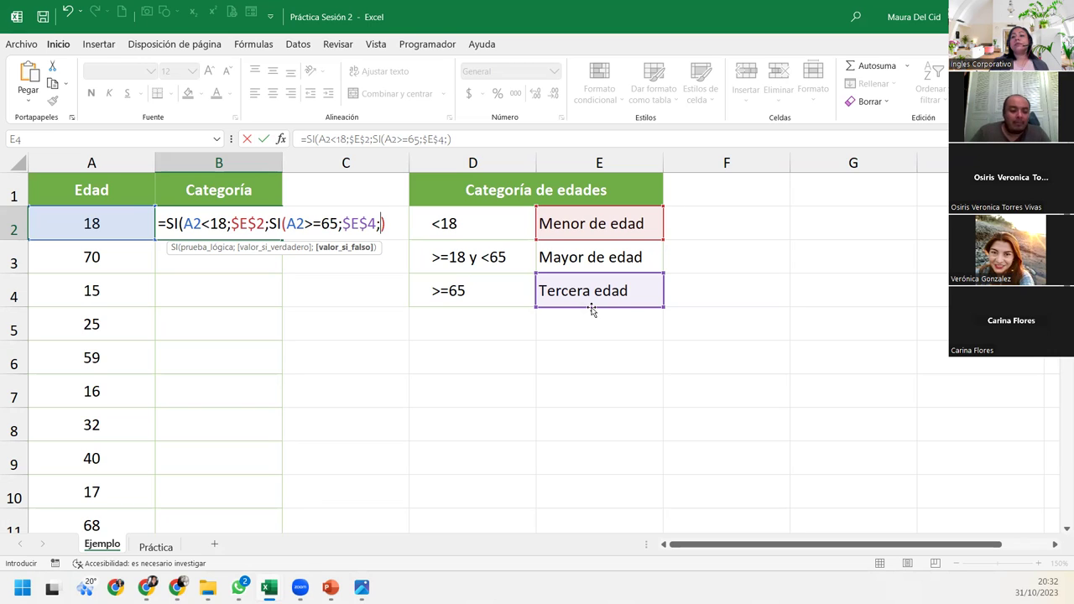
click(611, 258)
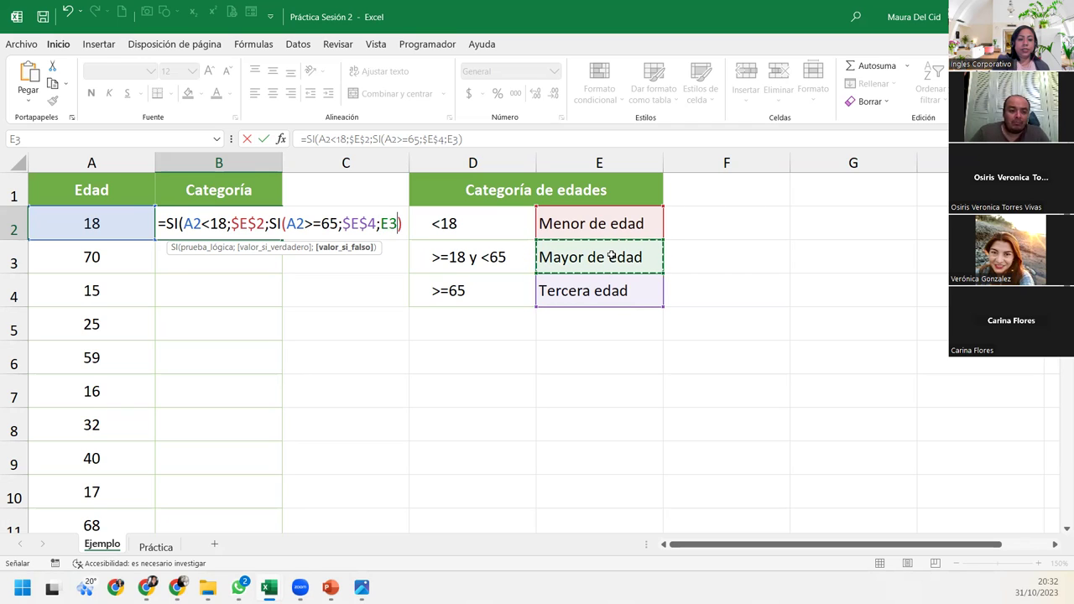
key(F4)
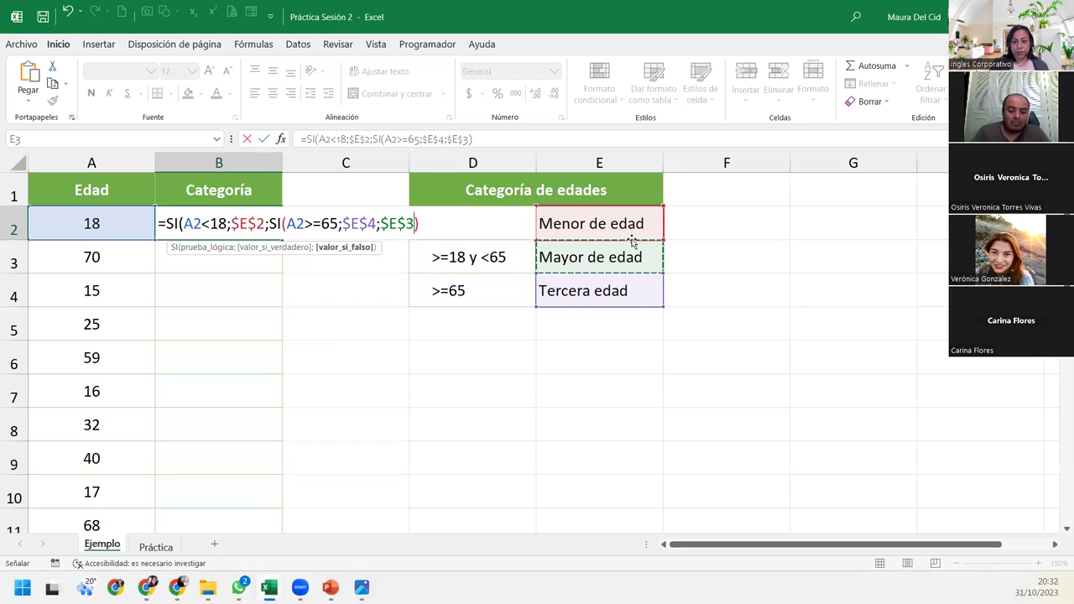
key(F2)
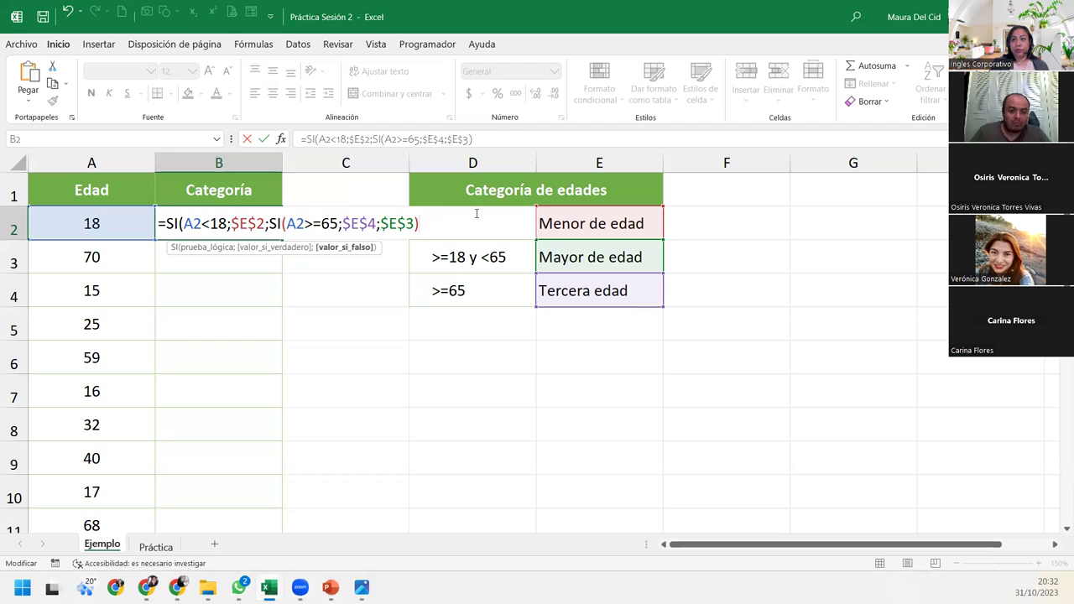
Review each SI argument in the tooltip: A2<18, $E$2, inner SI, A2>=65, $E$4, $E$3
click(196, 249)
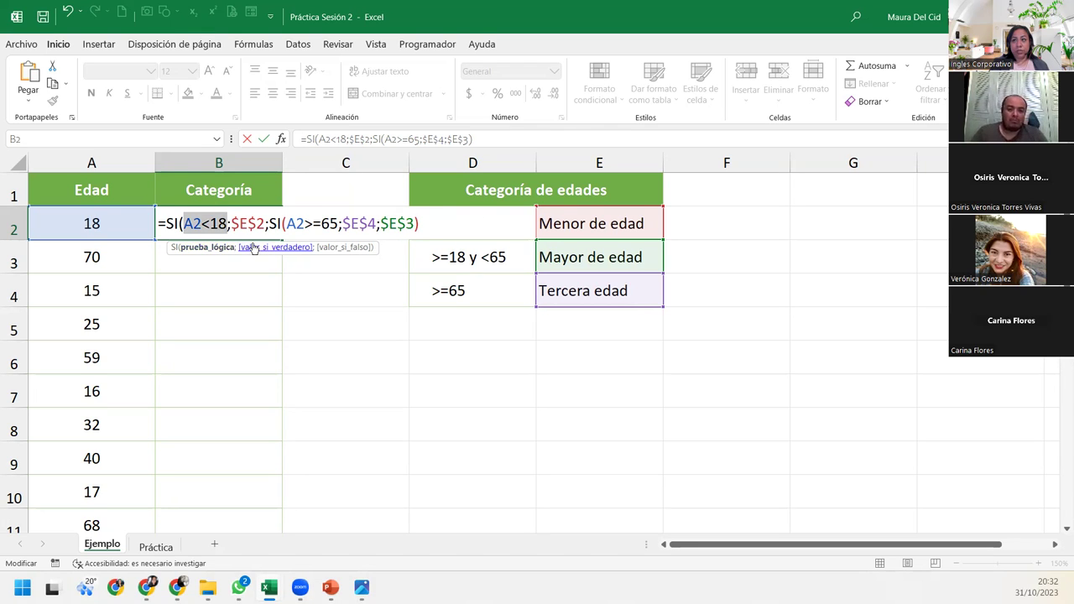
click(253, 248)
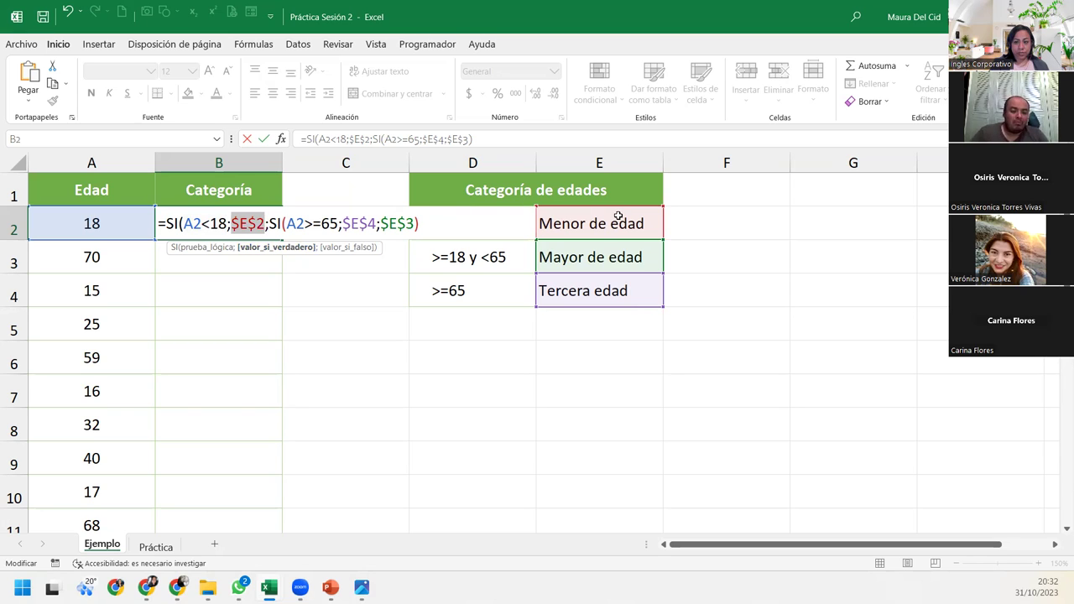
click(336, 250)
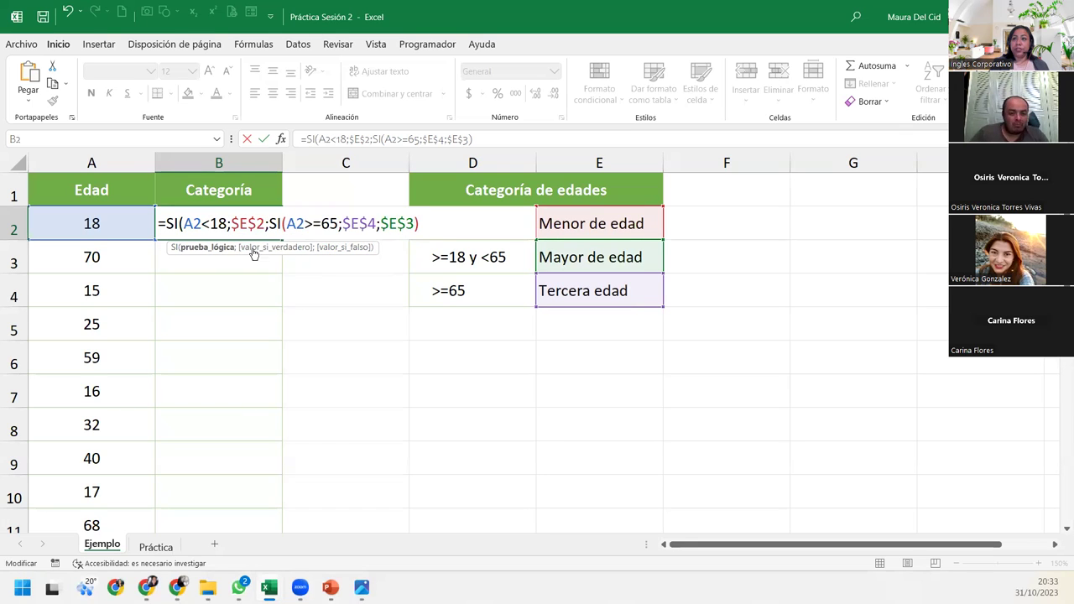
click(210, 247)
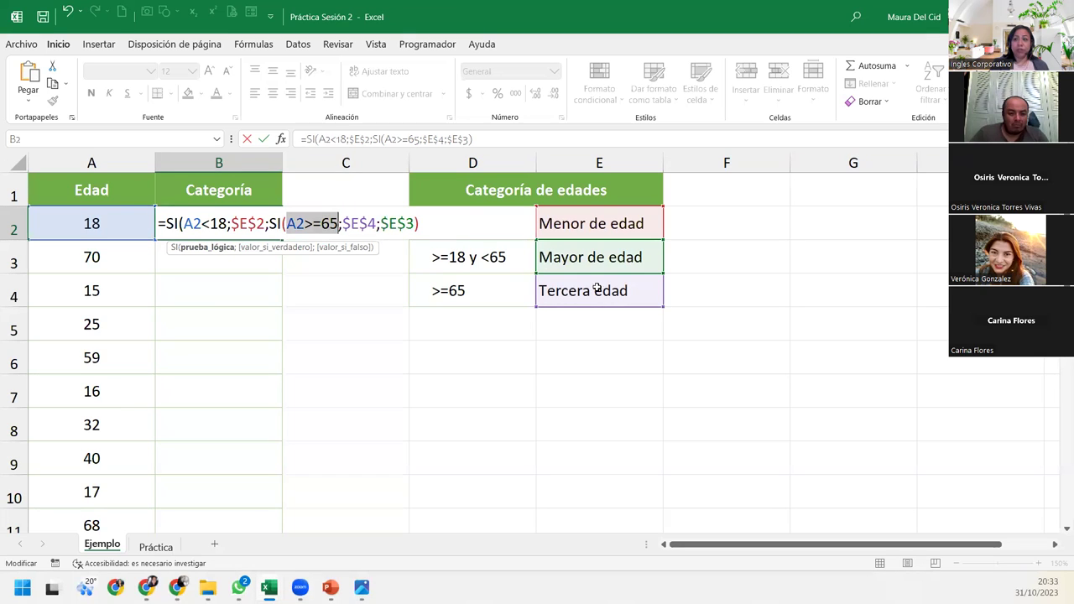
click(359, 223)
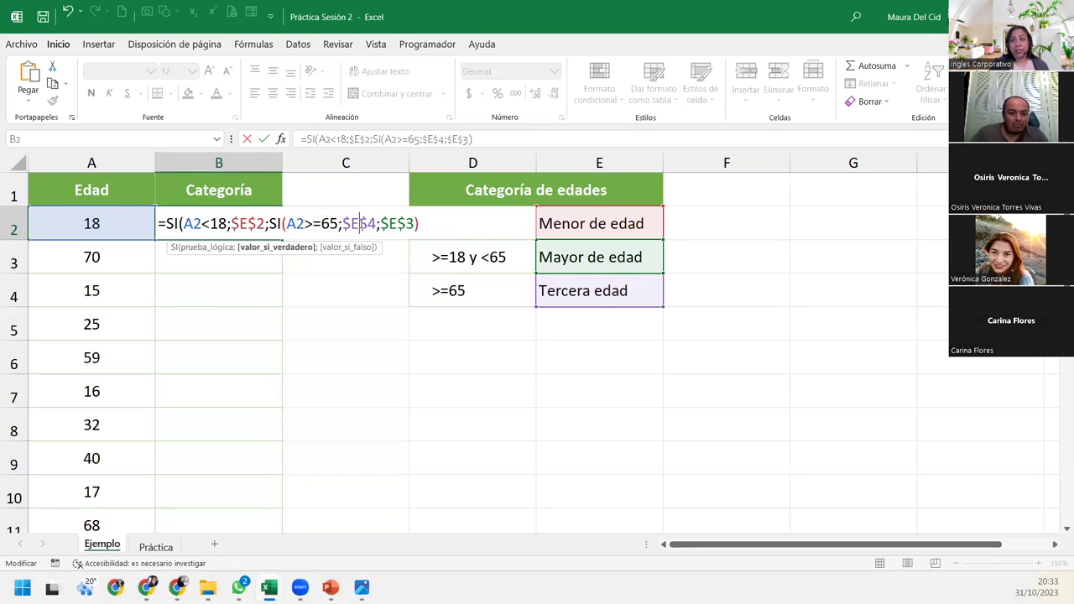
click(306, 248)
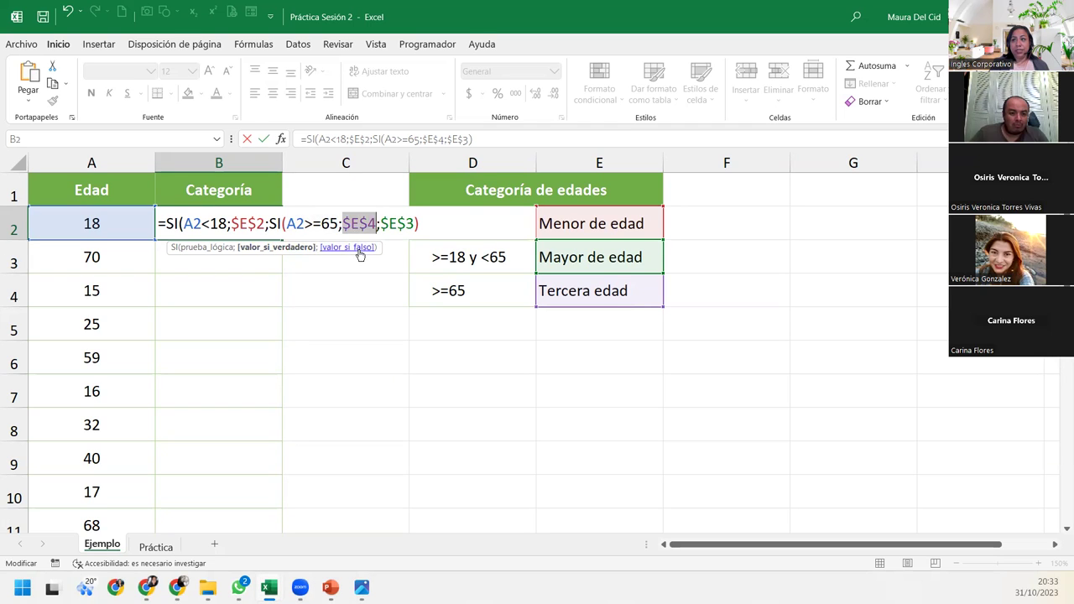
click(358, 249)
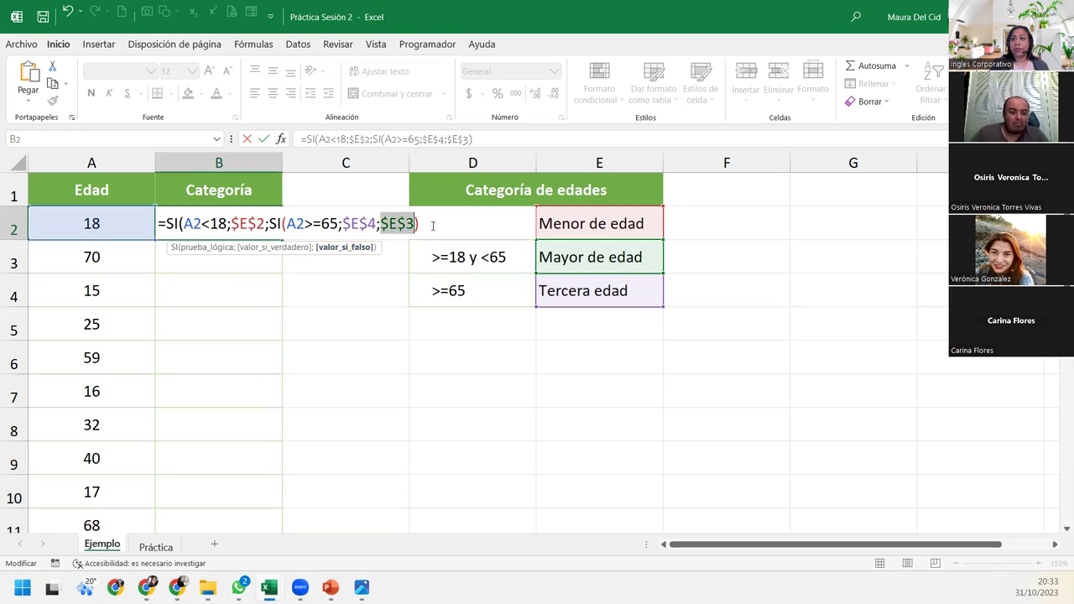
Add the final parenthesis so B2 reads =SI(A2<18;$E$2;SI(A2>=65;$E$4;$E$3))
click(433, 225)
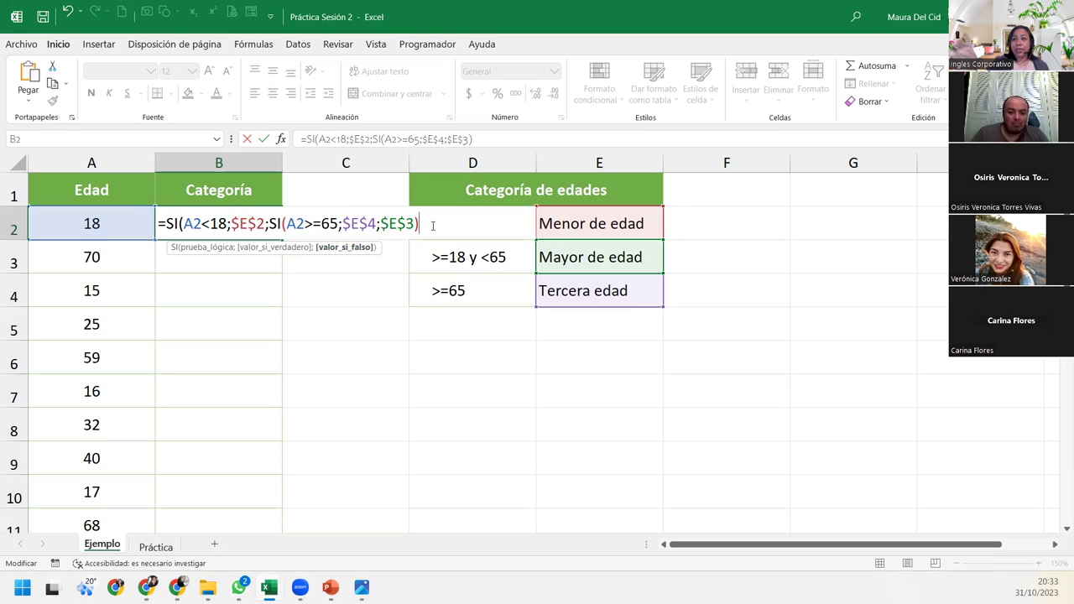
text())
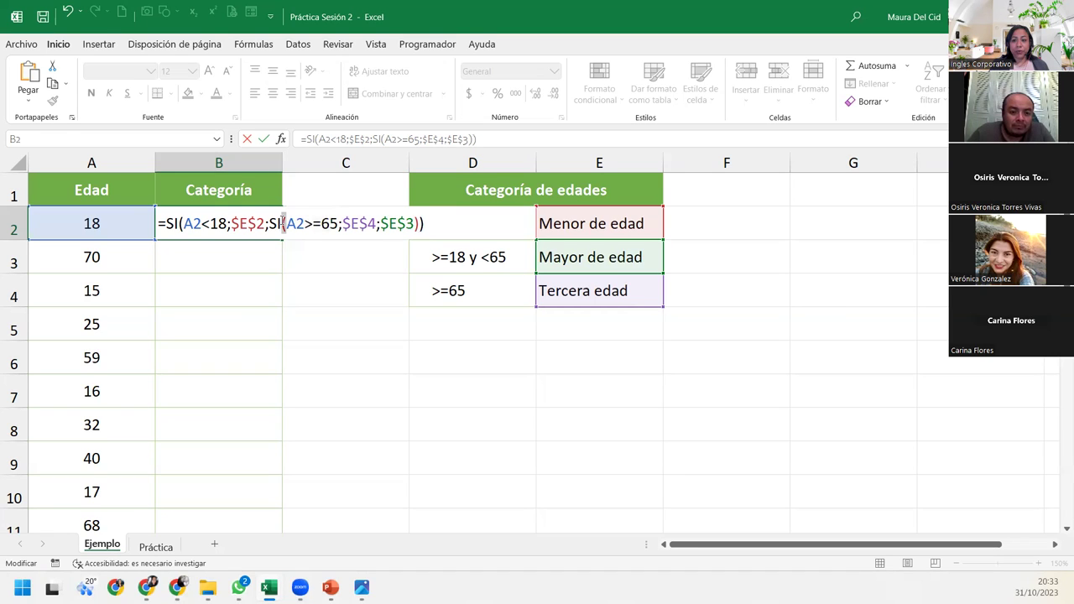
click(283, 222)
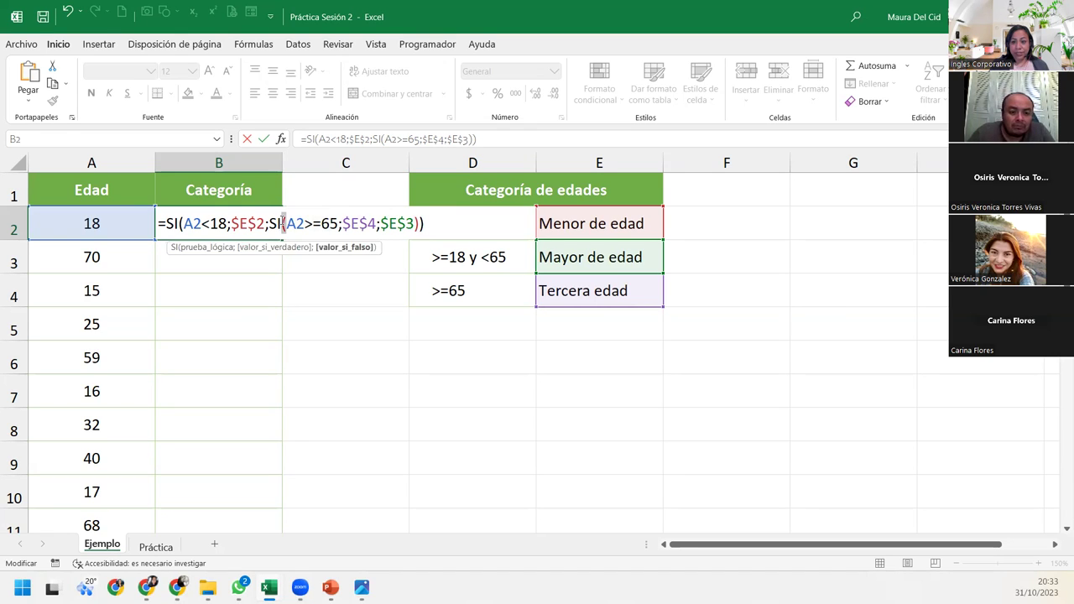
click(435, 225)
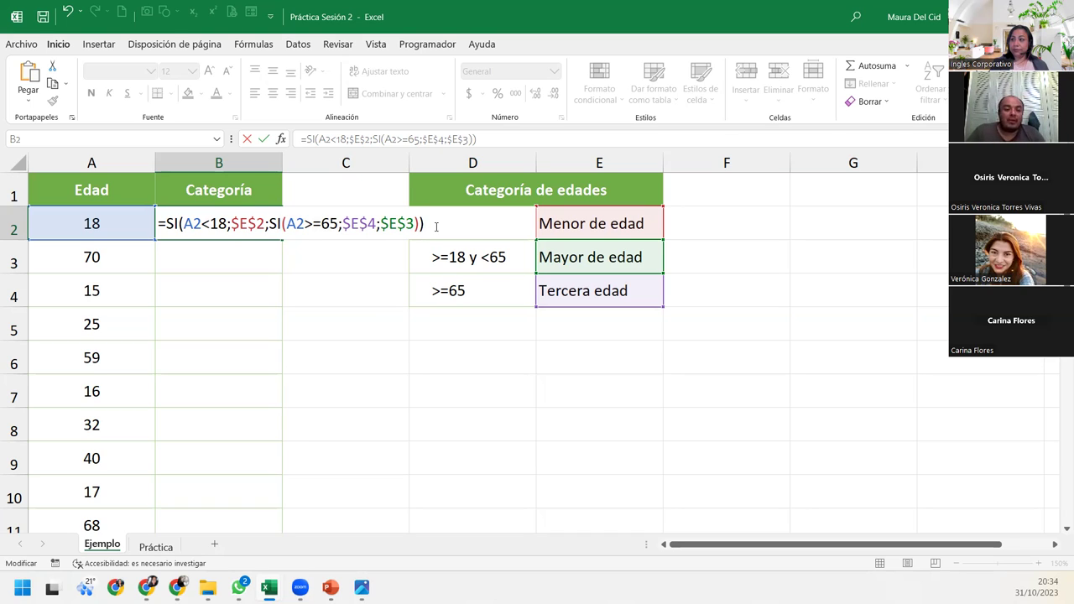
Commit B2's formula and fill it down the Categoría column, checking B3 and B4
key(Return)
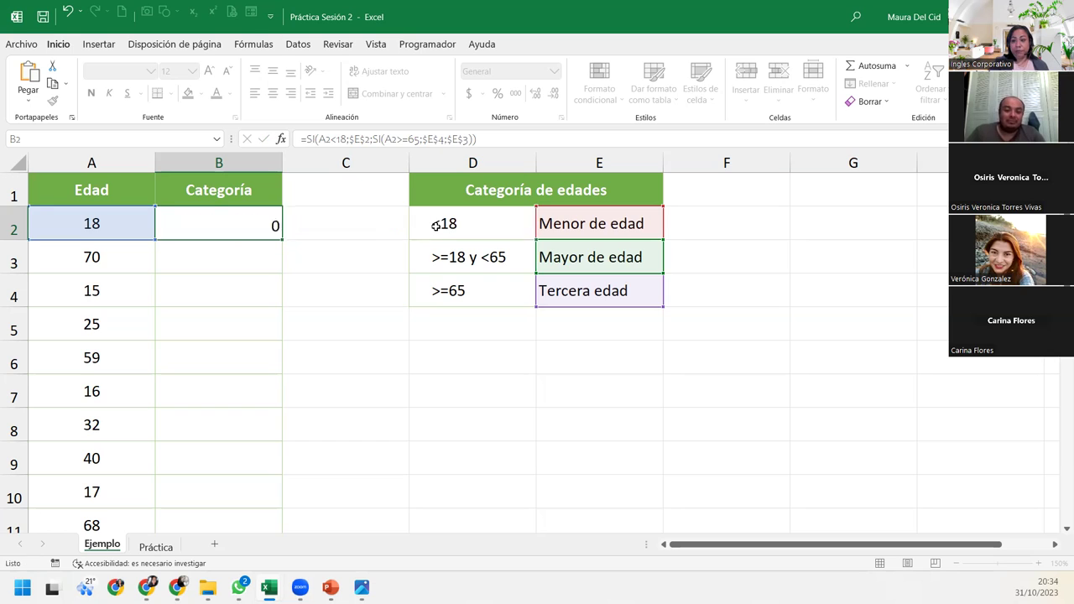
click(250, 224)
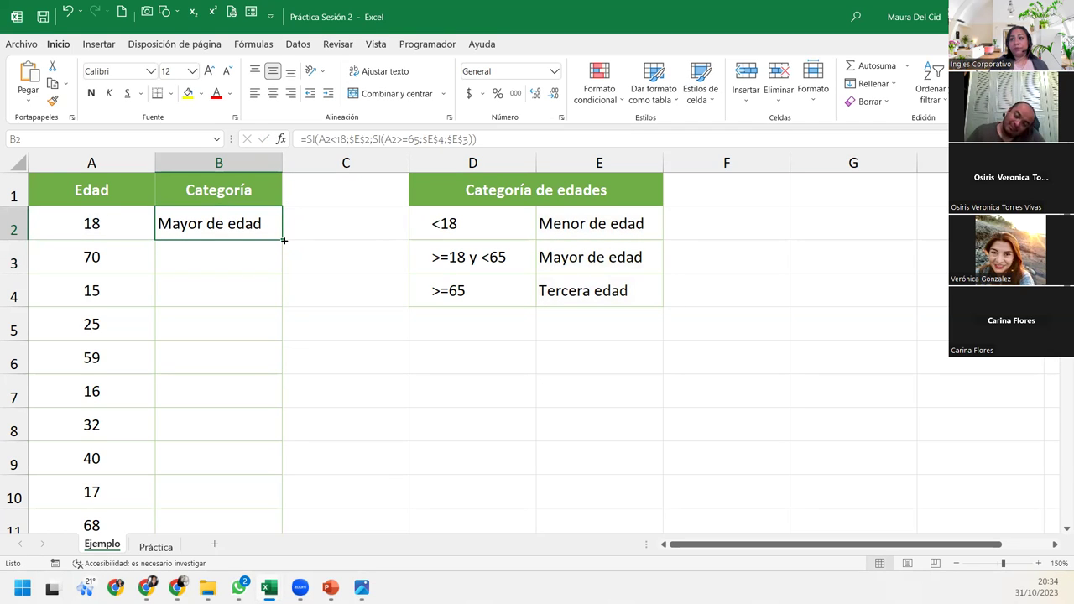
double_click(284, 241)
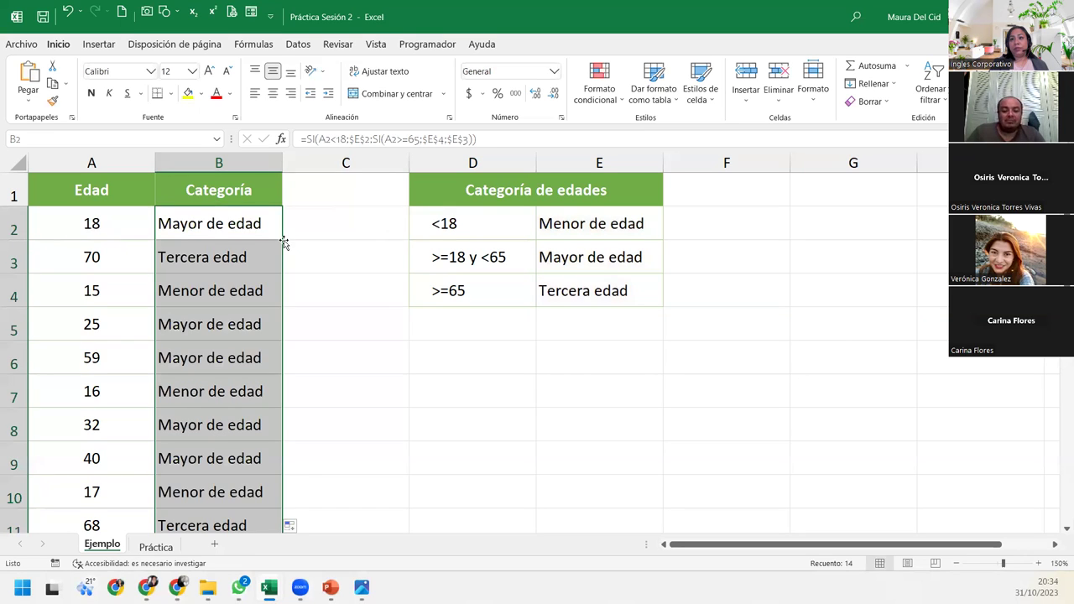
click(226, 256)
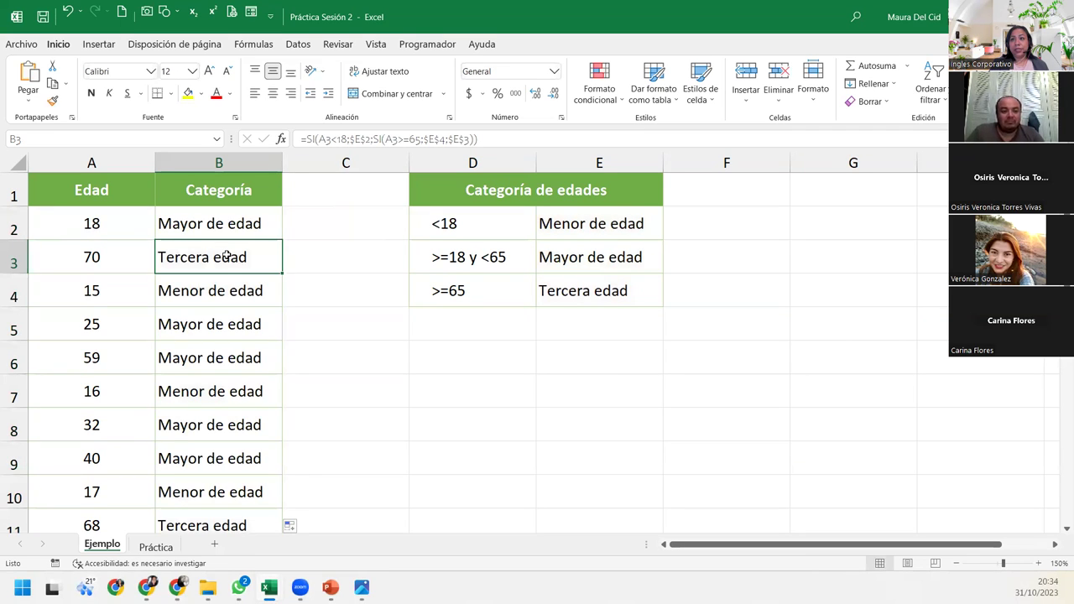
click(228, 280)
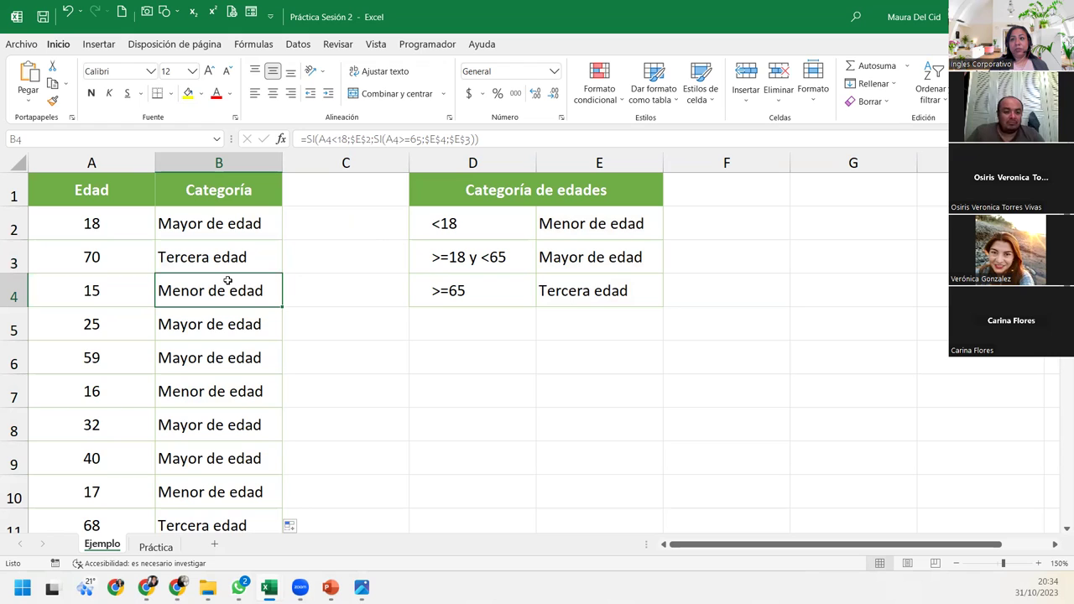
Zoom the sheet to about 110% so all rows through 15 show, then select B2
click(127, 230)
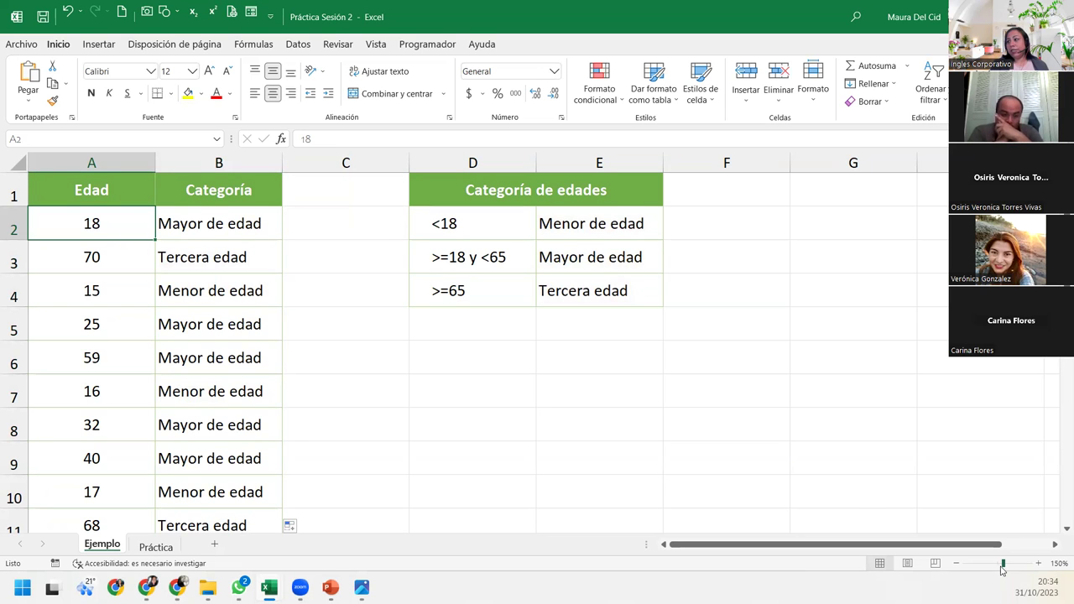
scroll(954, 561, down, 3)
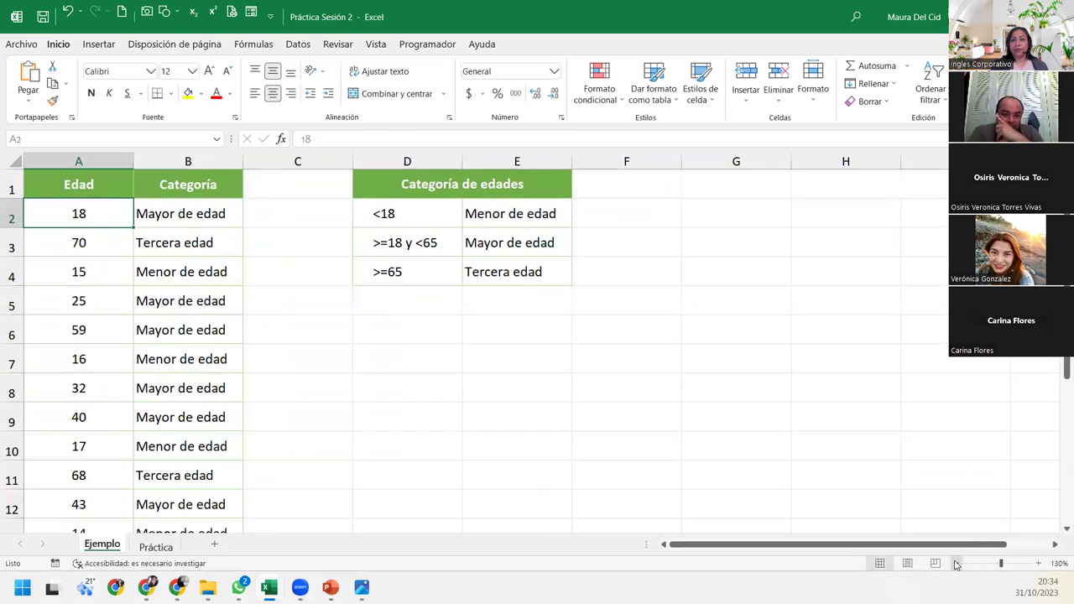
click(956, 563)
click(955, 563)
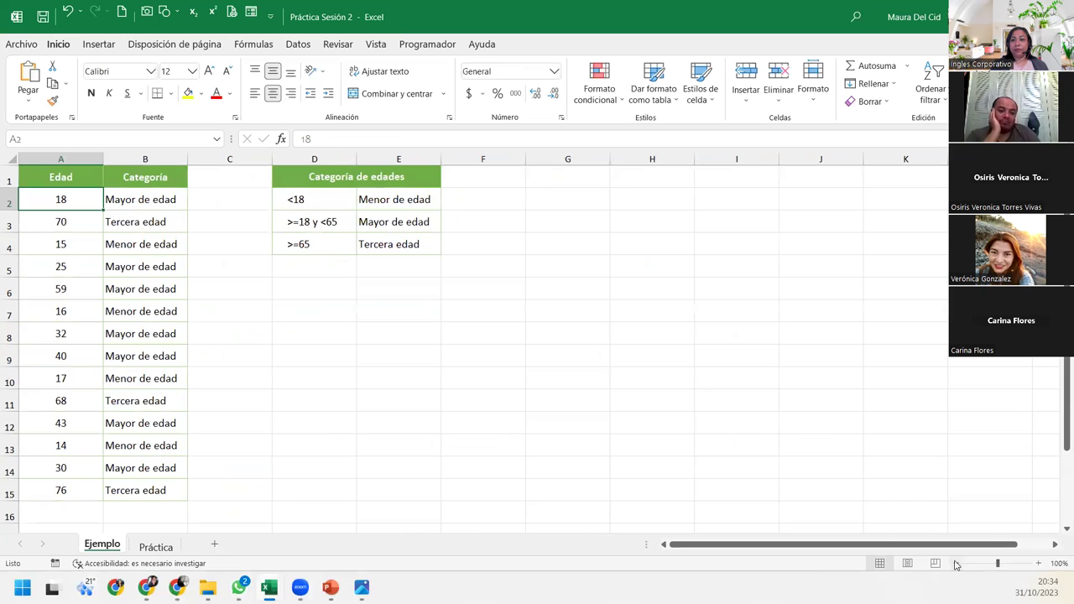
click(1038, 563)
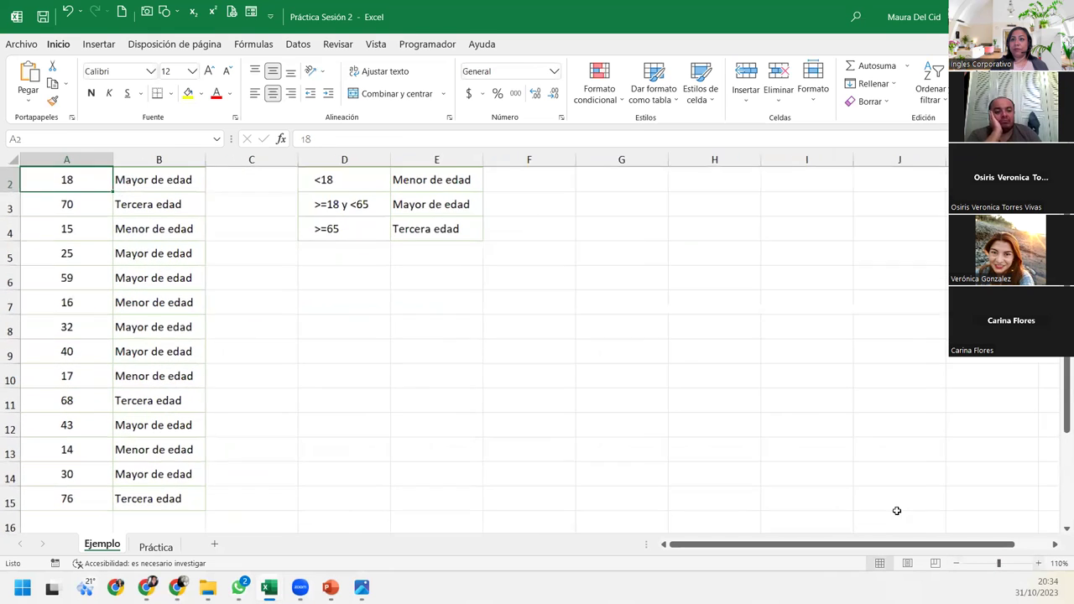
scroll(388, 378, up, 1)
click(180, 207)
double_click(180, 206)
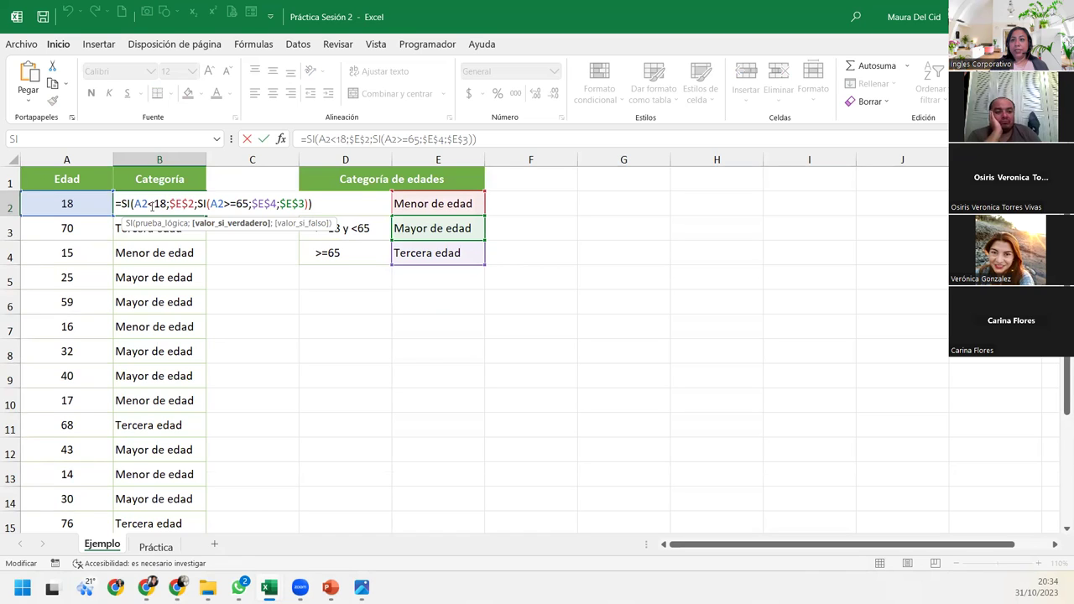
click(150, 204)
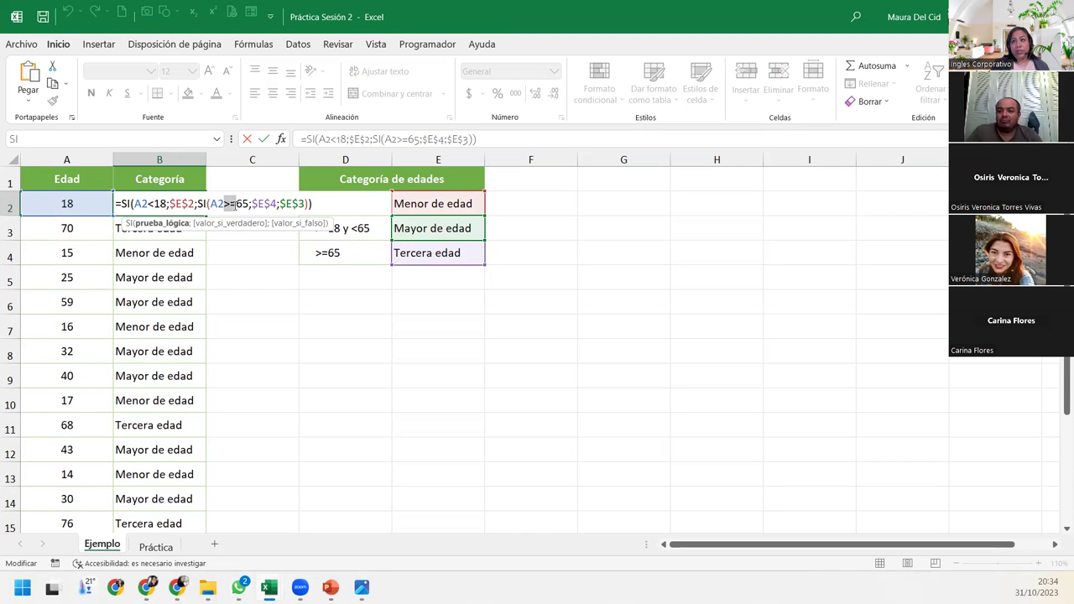
drag(223, 204, 237, 204)
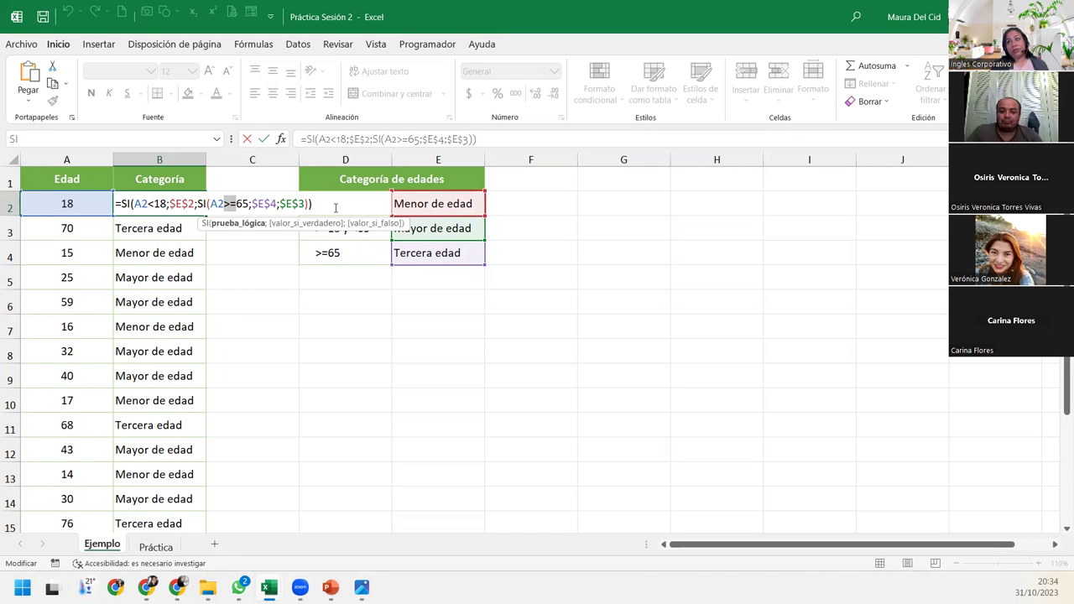
click(192, 204)
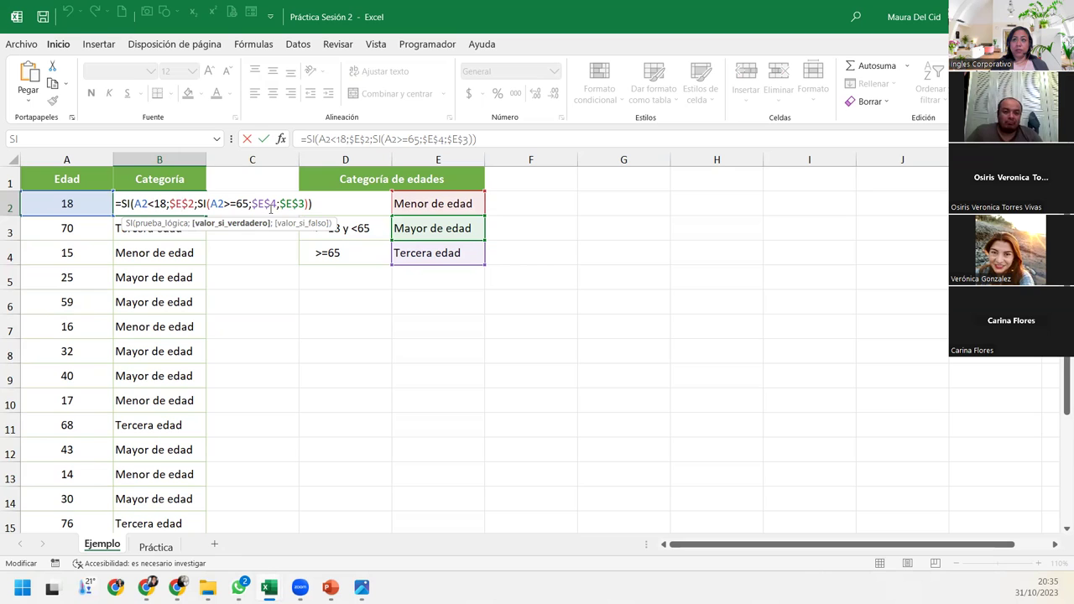
click(316, 202)
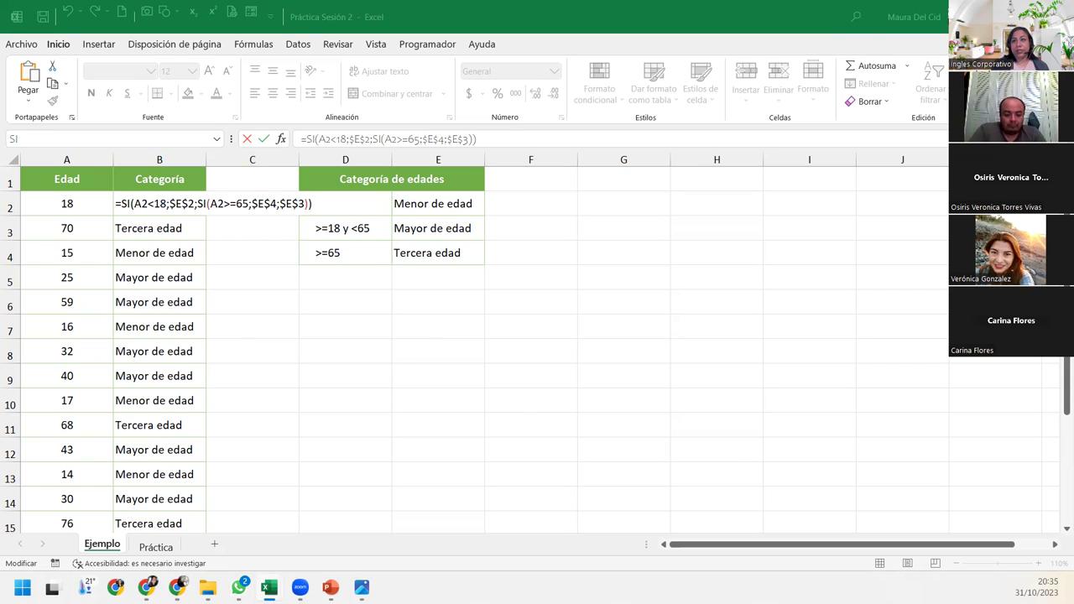
click(332, 203)
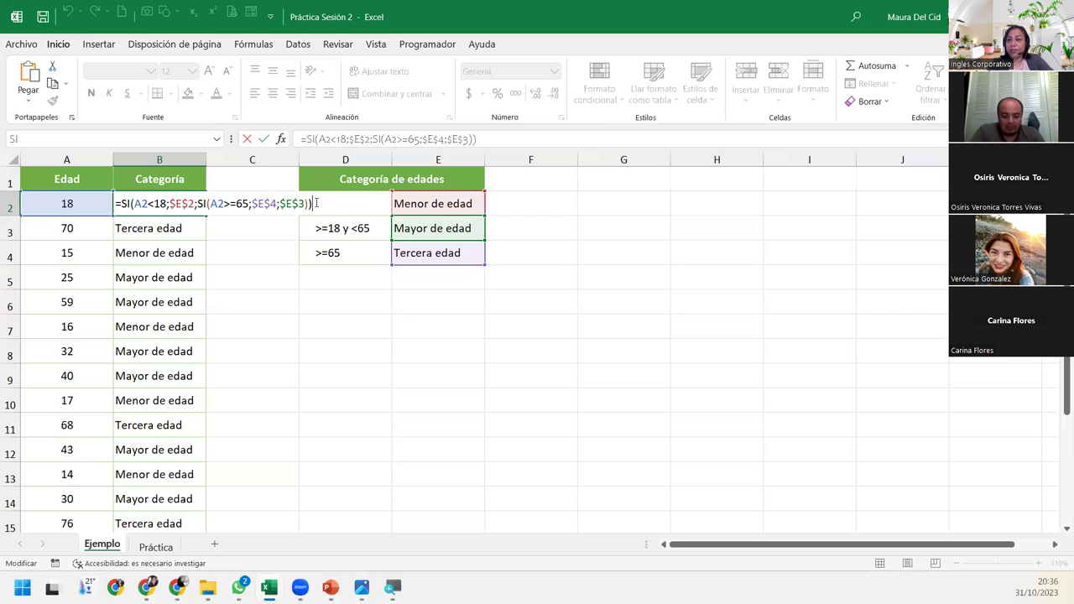
key(Return)
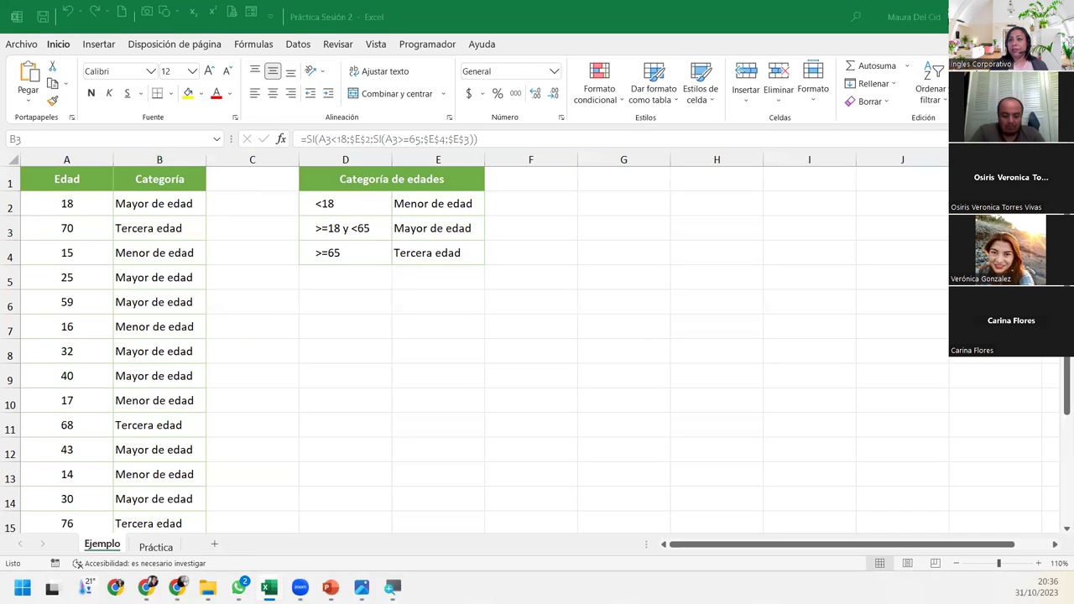
click(162, 547)
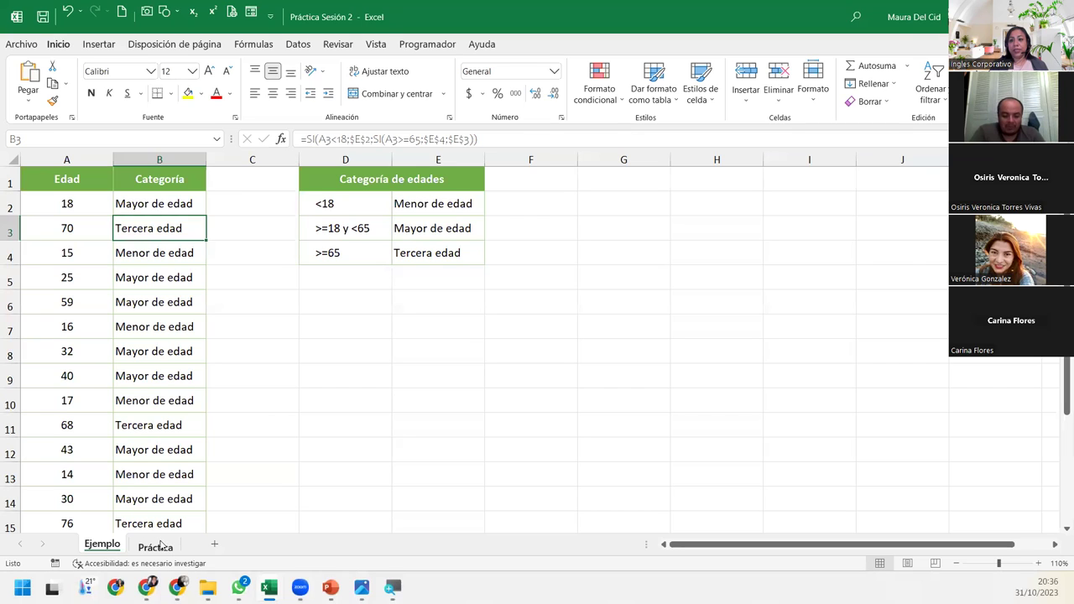
click(159, 546)
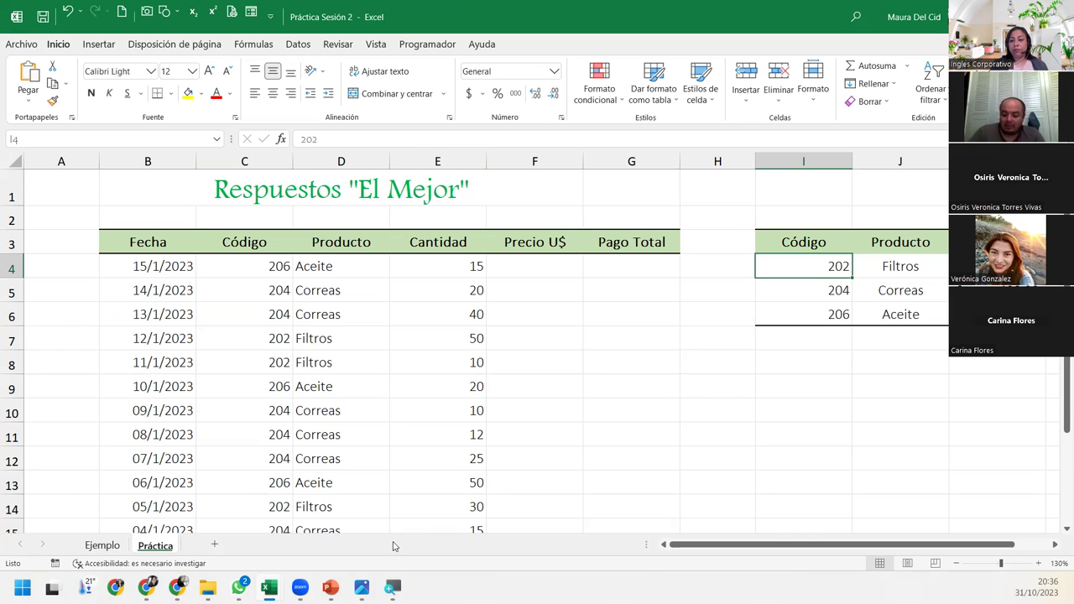
click(518, 265)
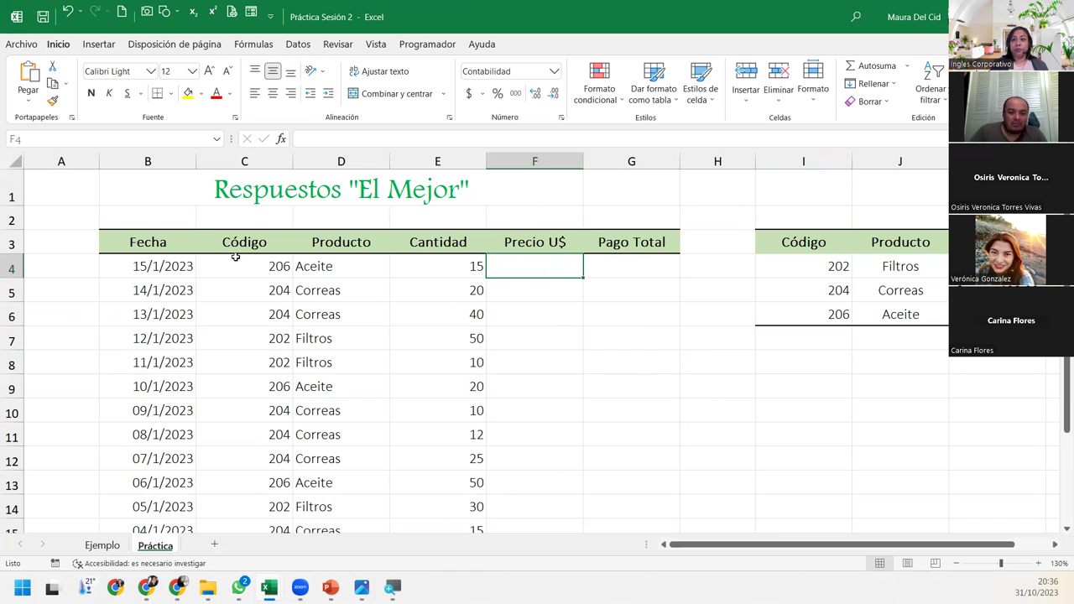
drag(236, 260, 256, 529)
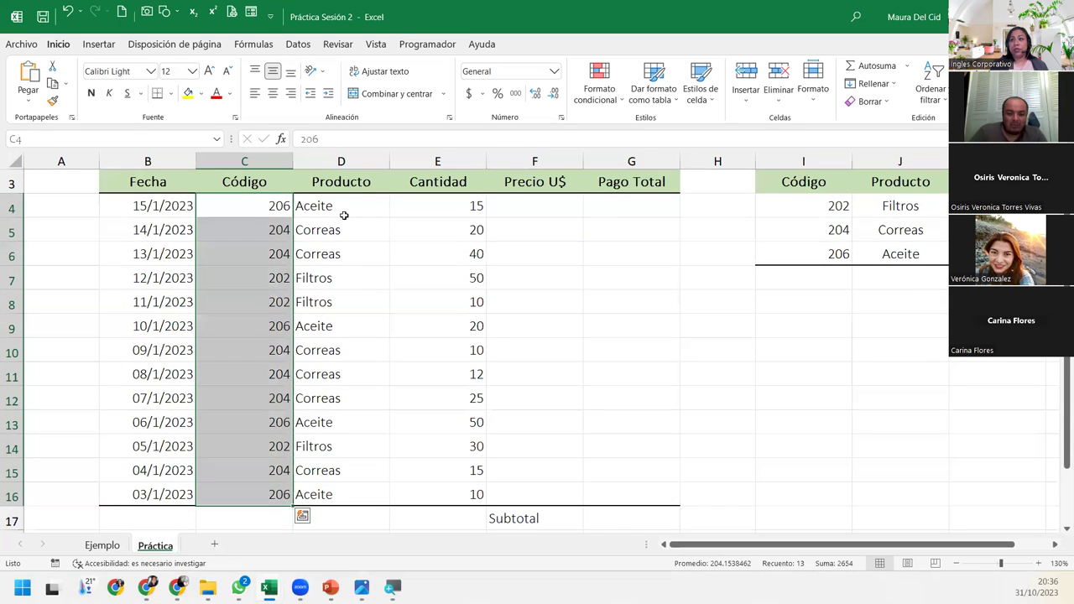
click(344, 216)
click(470, 207)
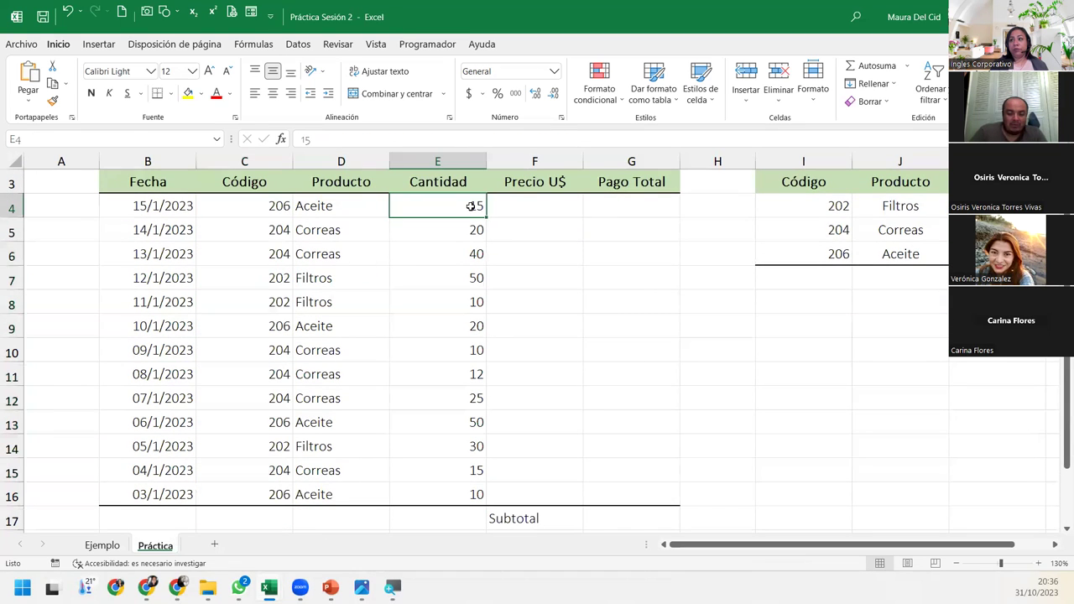
click(517, 199)
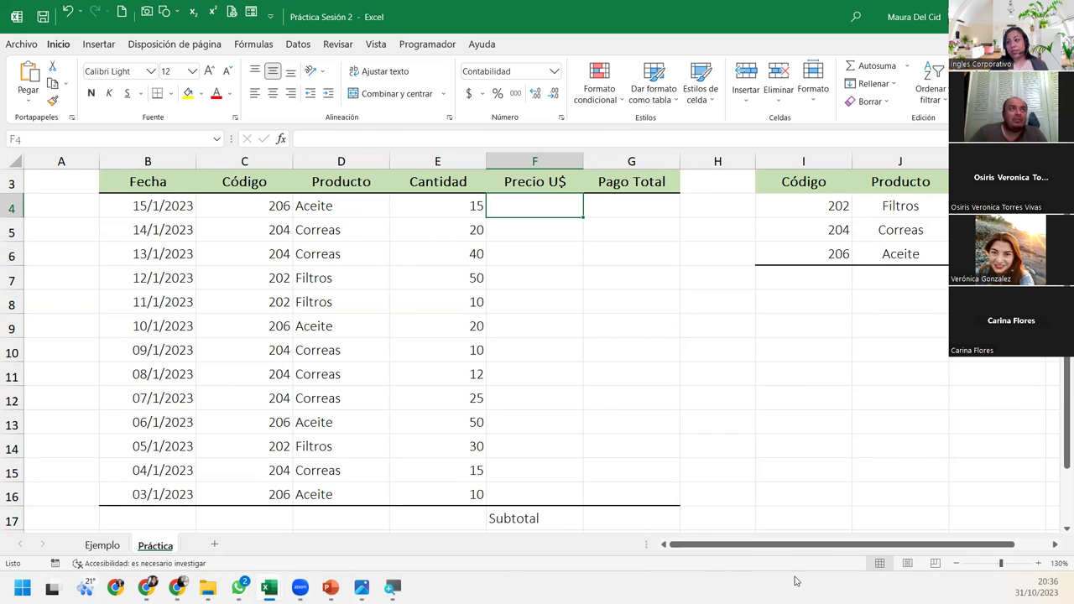
scroll(994, 388, up, 1)
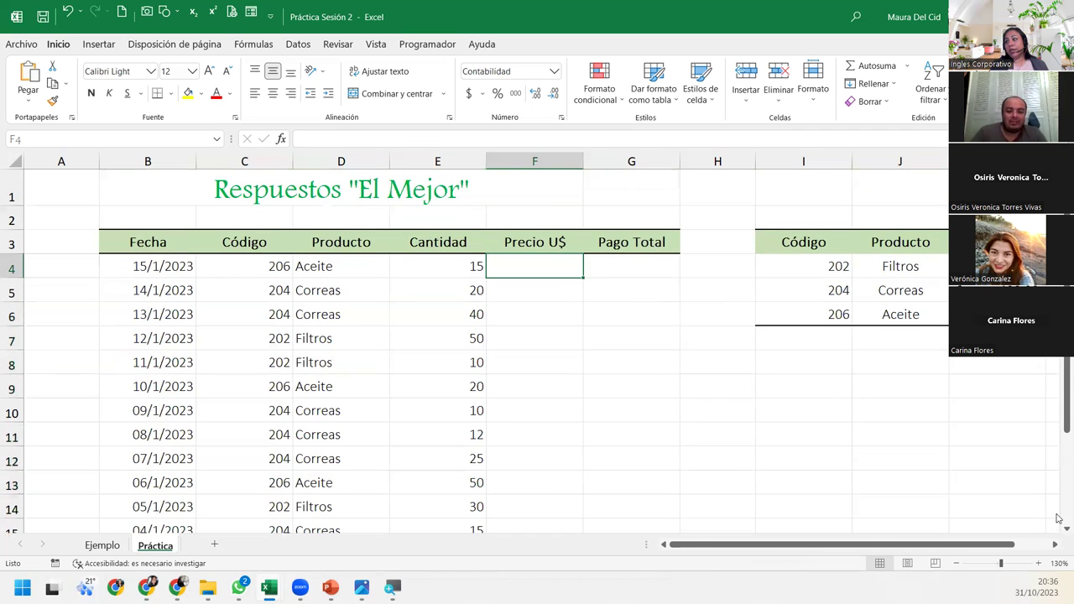
click(1055, 545)
click(1038, 563)
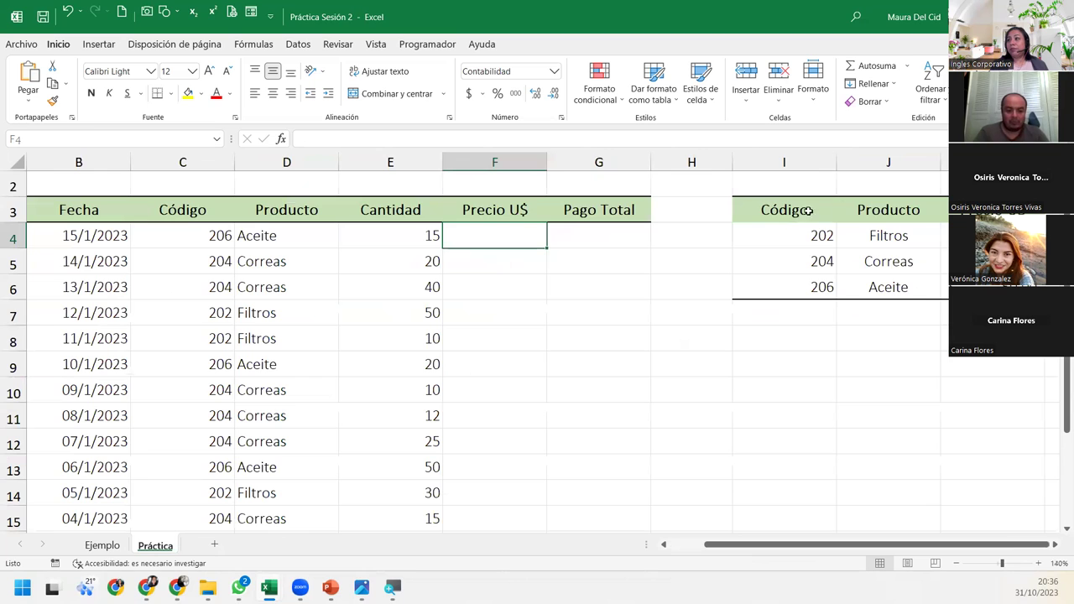
drag(777, 210, 990, 287)
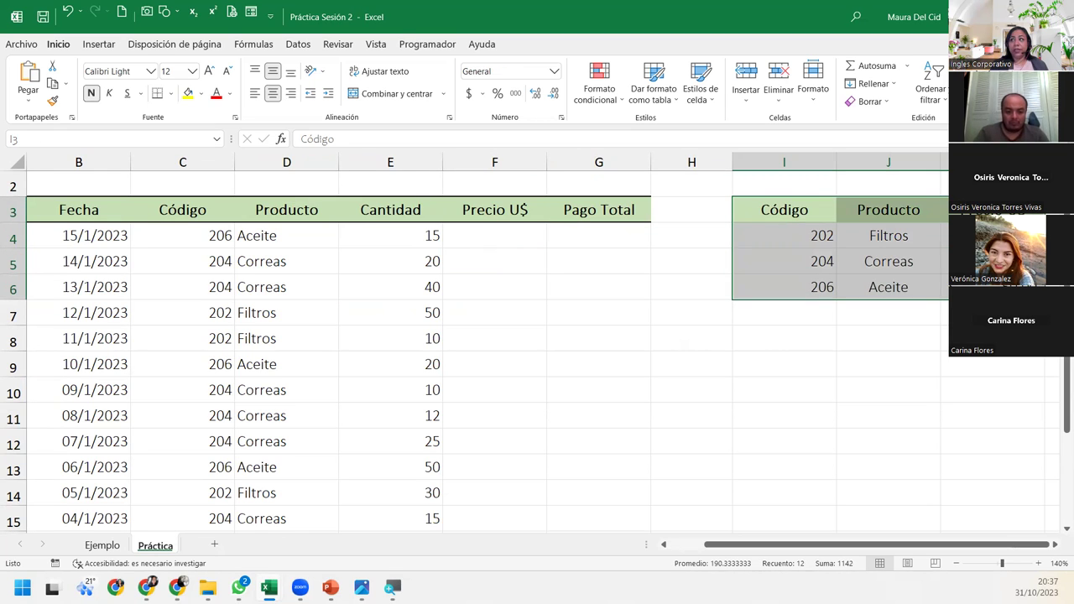
click(990, 236)
key(Down)
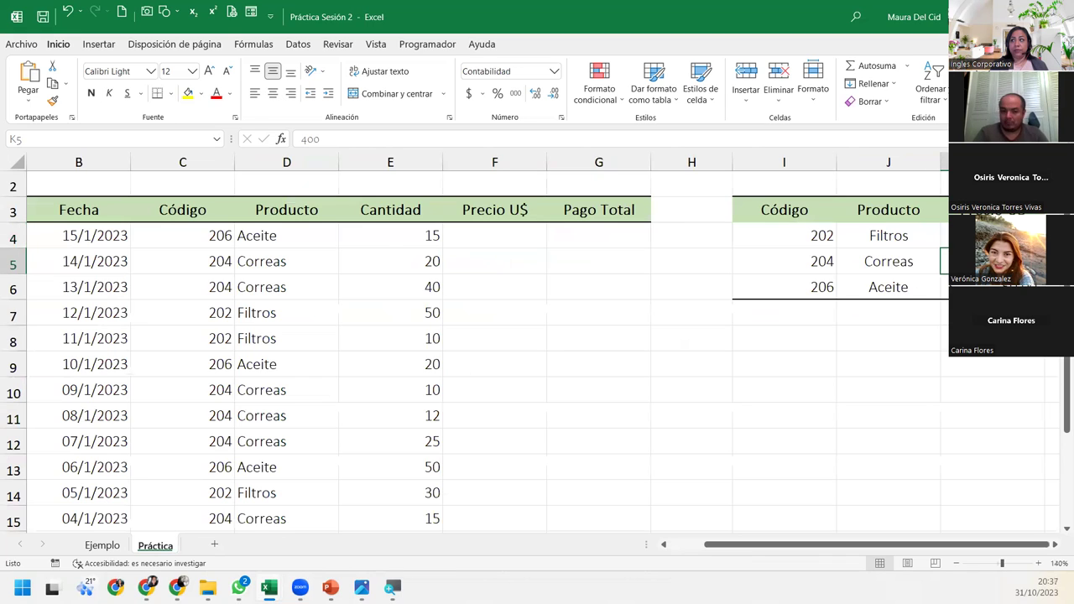
key(Down)
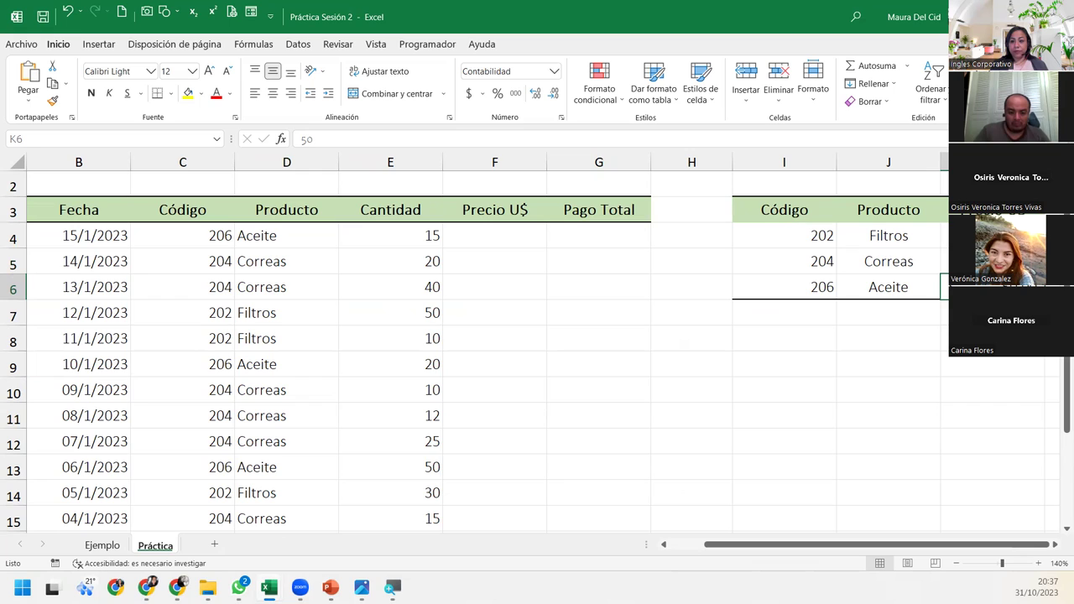
click(782, 235)
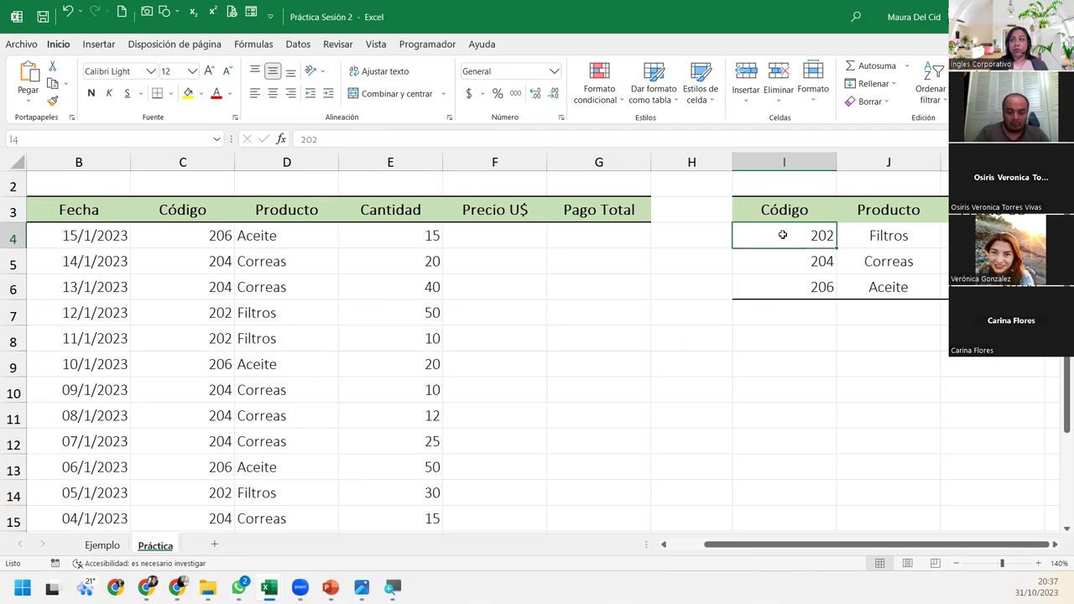
click(792, 255)
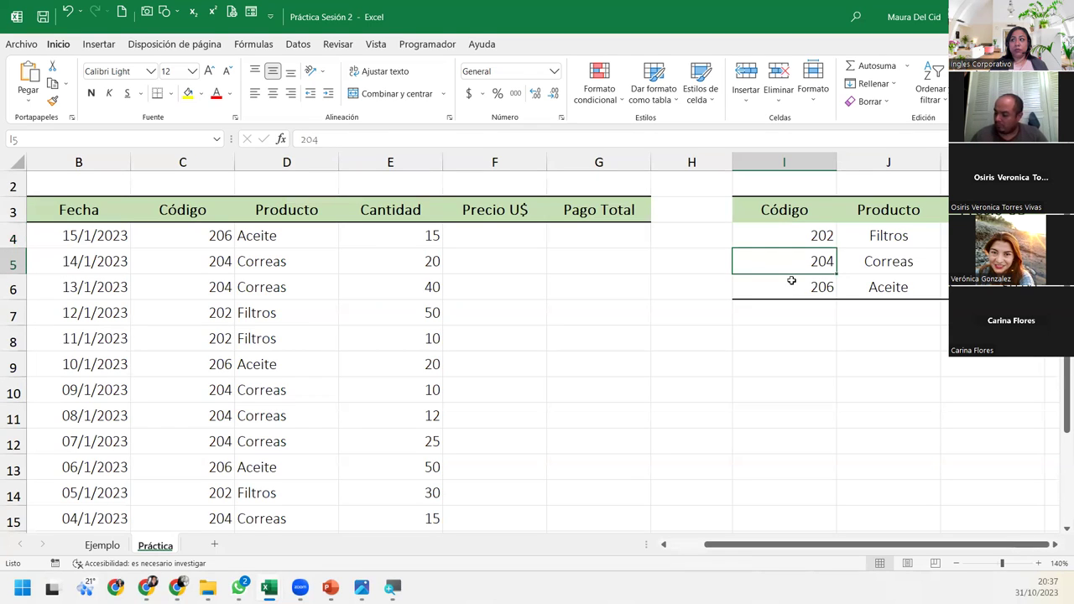
click(791, 280)
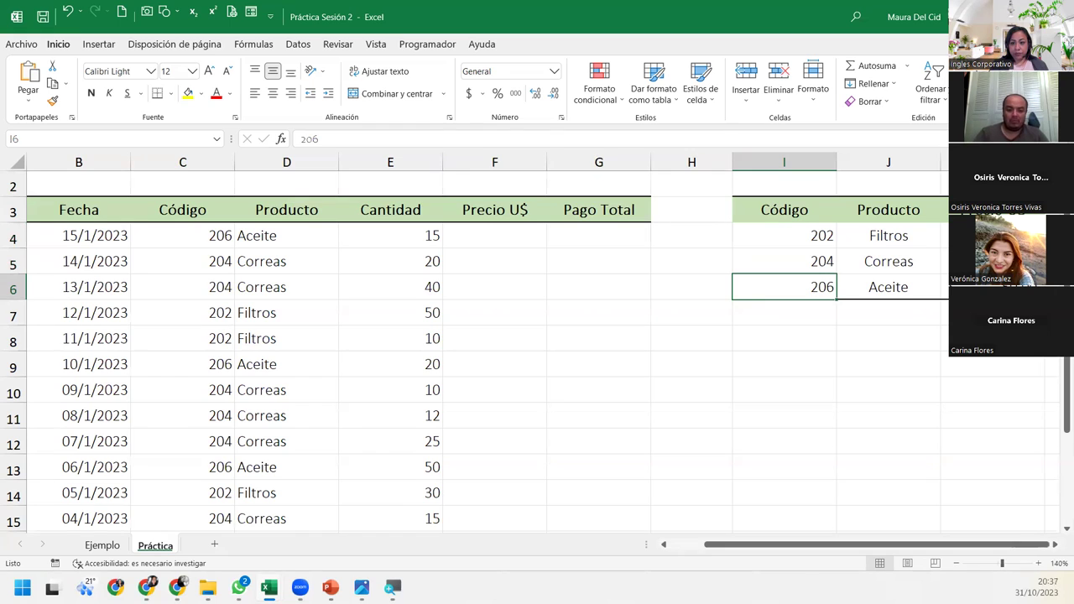
click(539, 237)
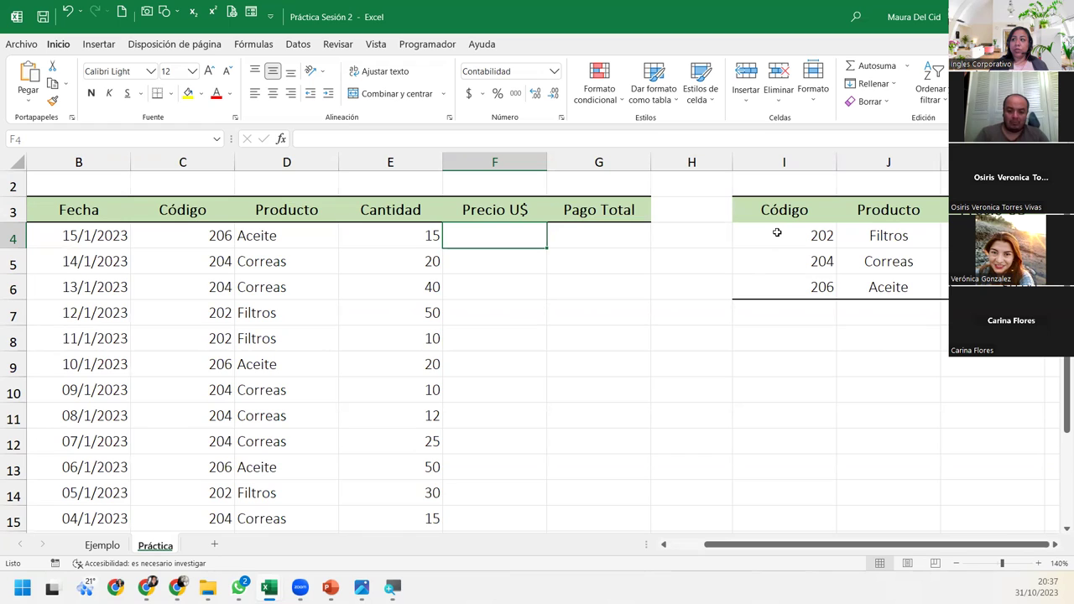
click(776, 235)
click(769, 264)
click(767, 290)
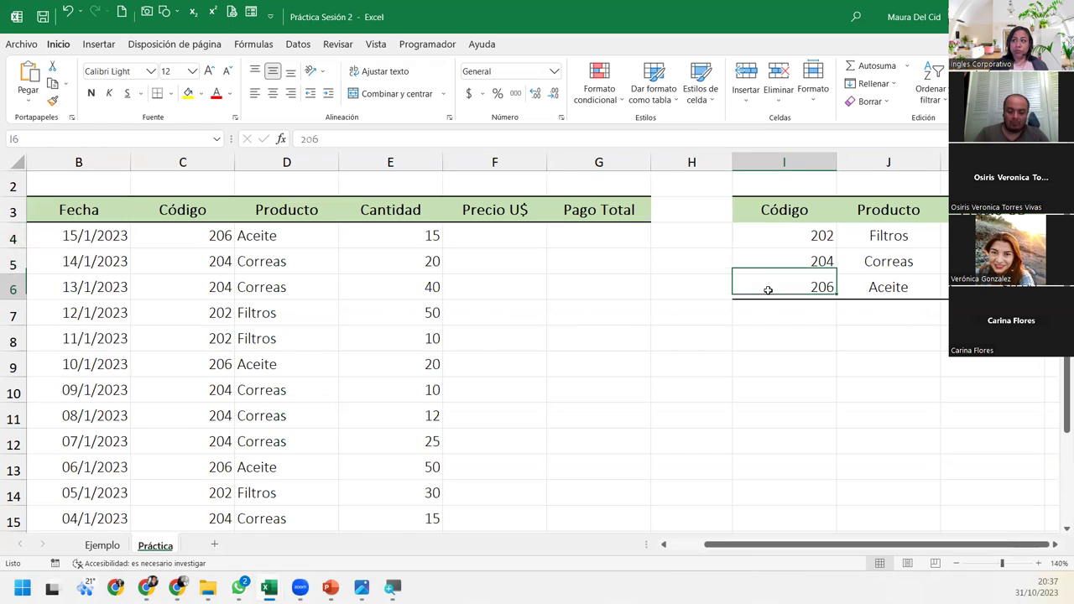
click(764, 257)
click(763, 241)
click(761, 261)
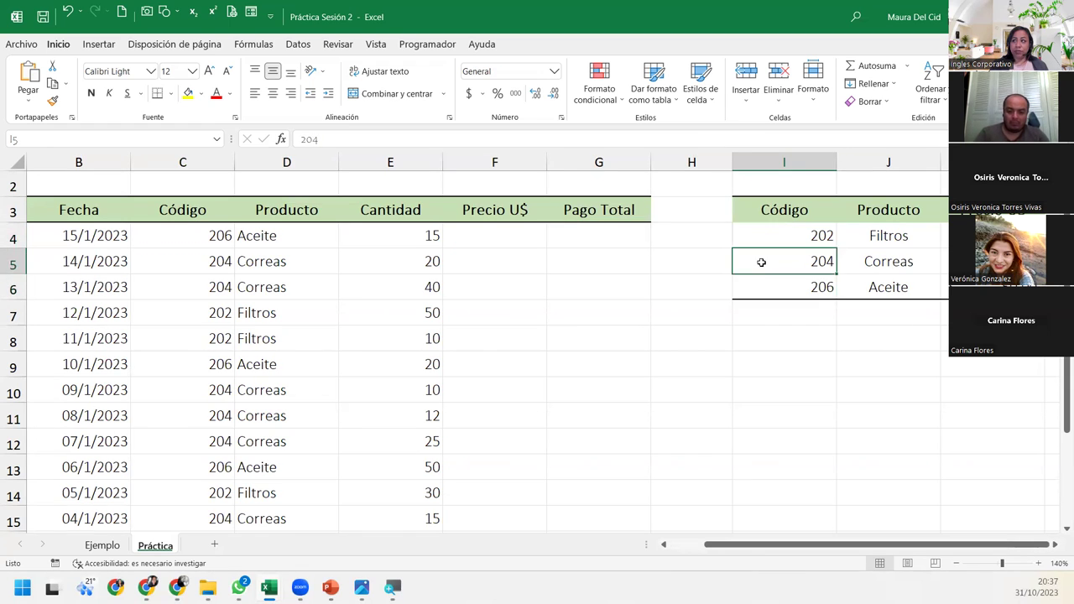
click(763, 284)
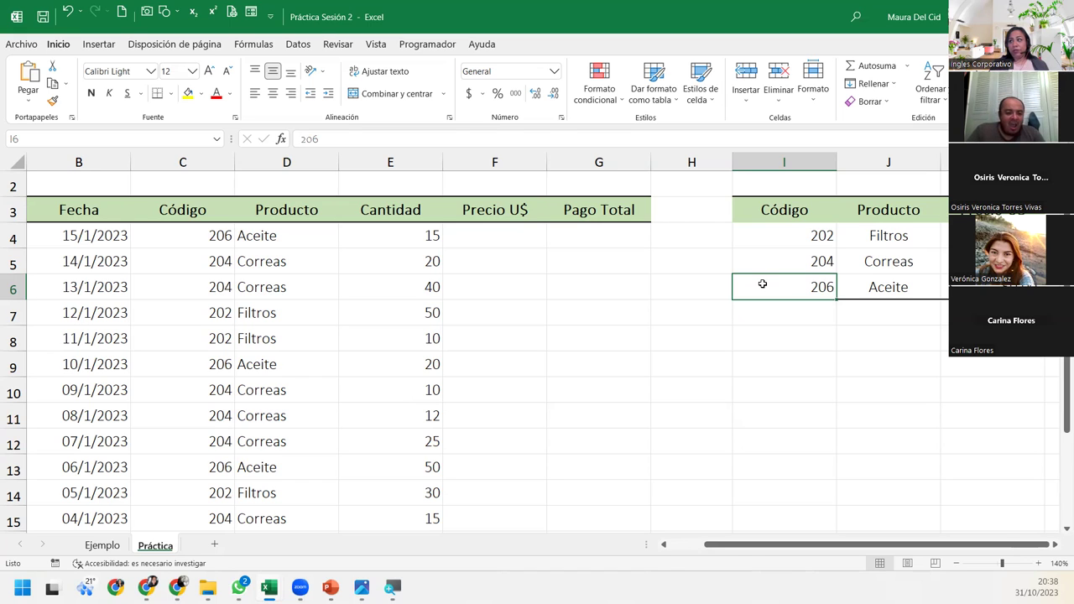
click(485, 233)
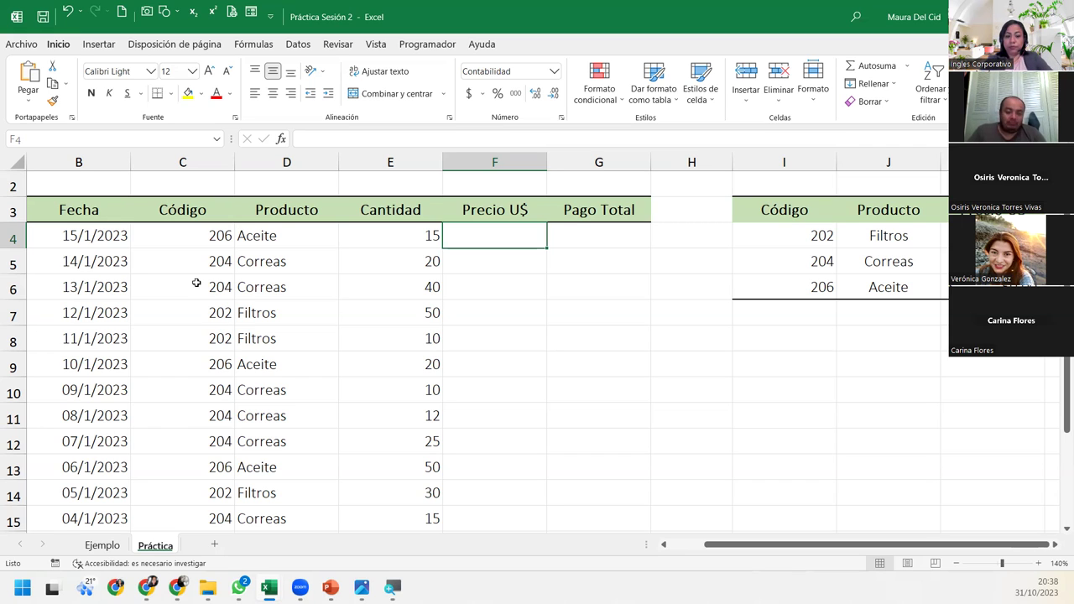
Enter =SI(C4=$I$4;$K$4;SI( in F4, returning K4's price for code 202
text(=si)
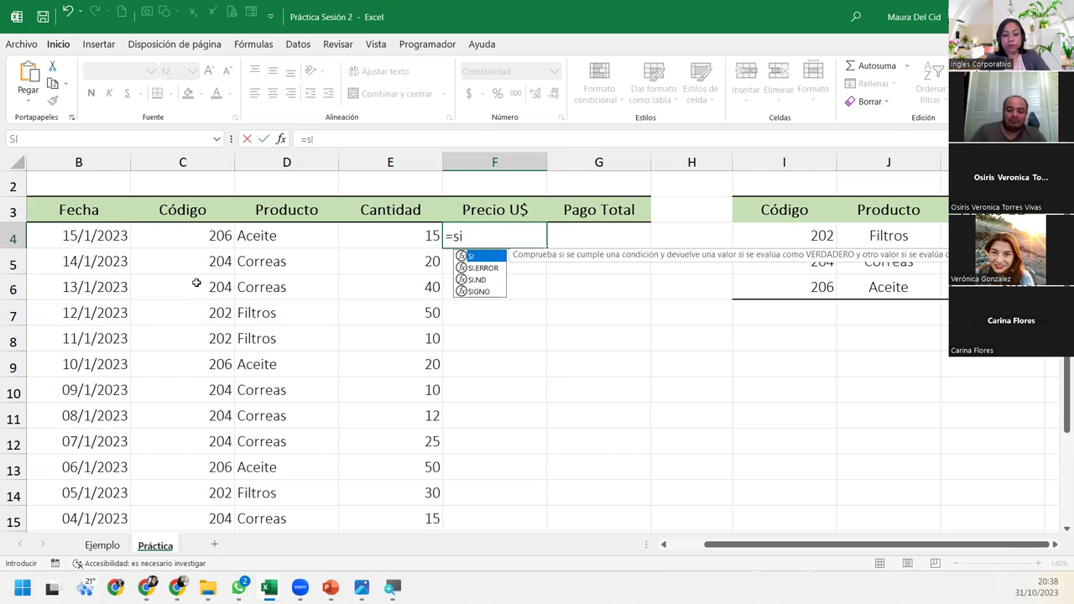
key(Tab)
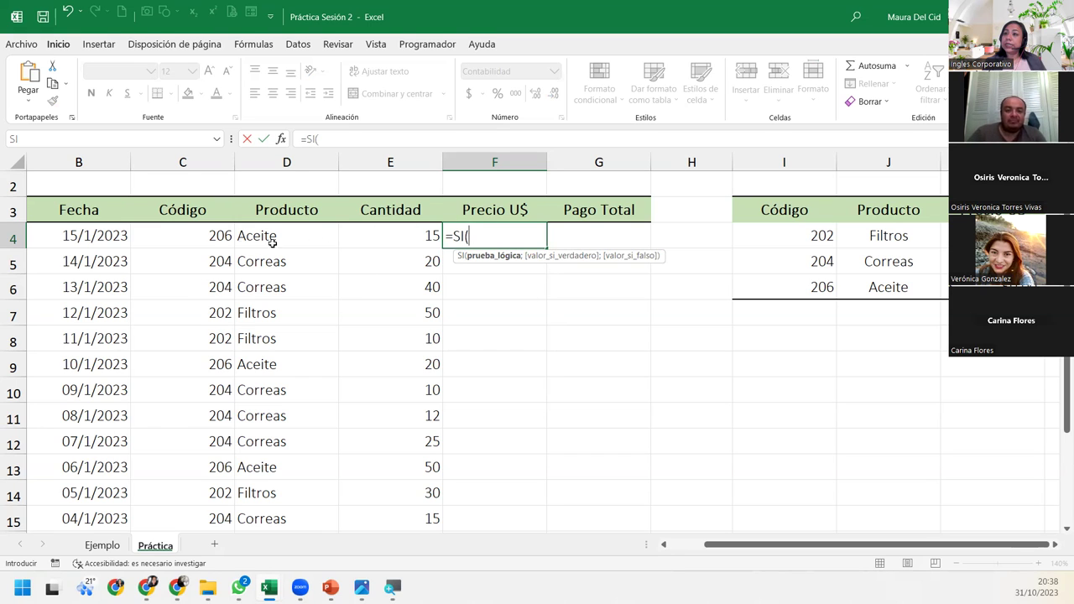
click(223, 242)
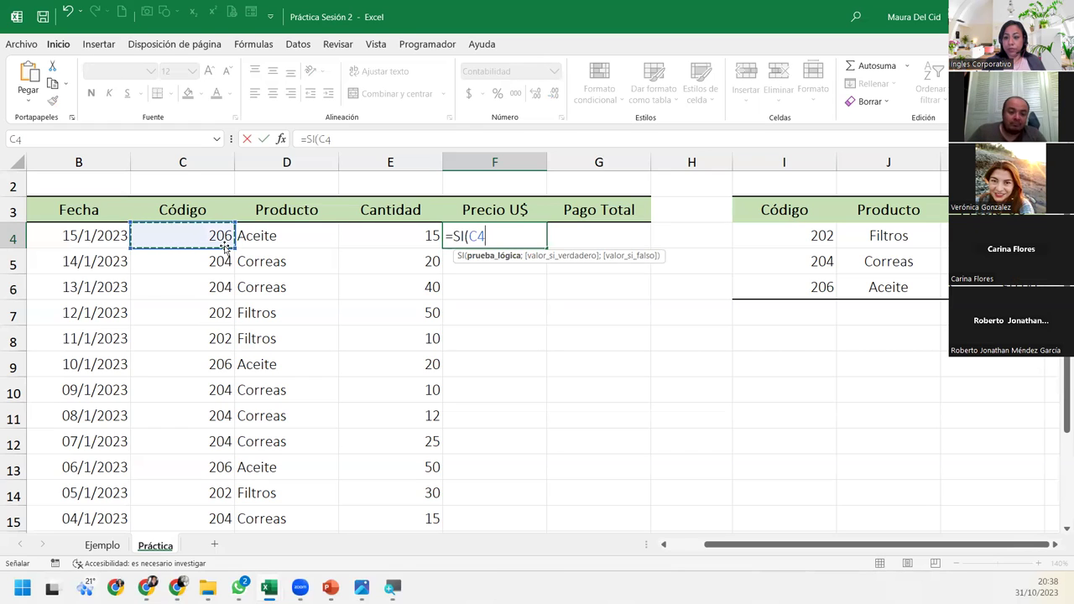
text(=)
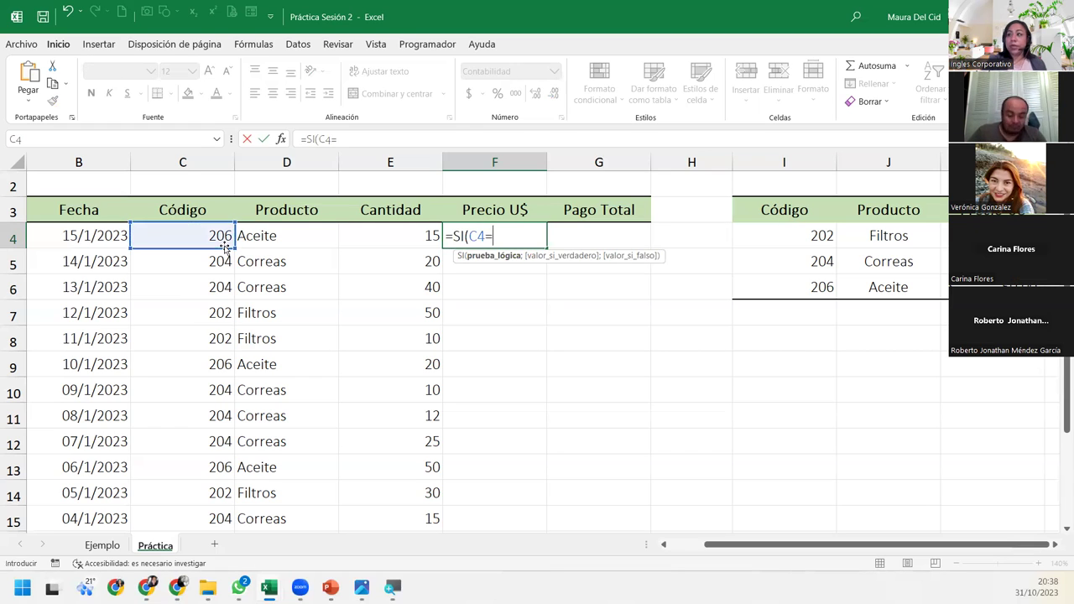
click(747, 232)
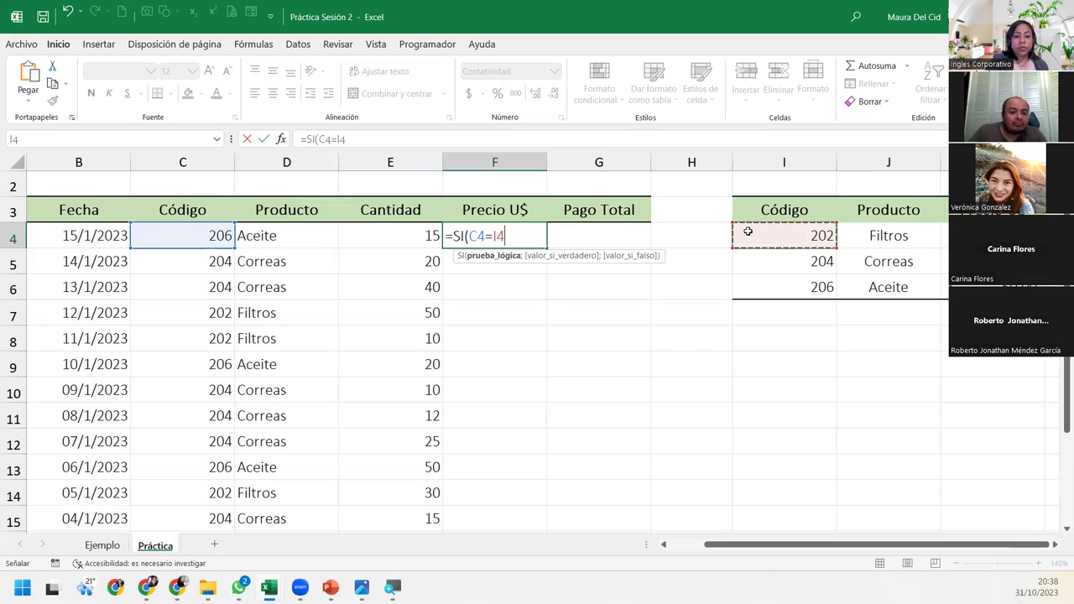
key(F4)
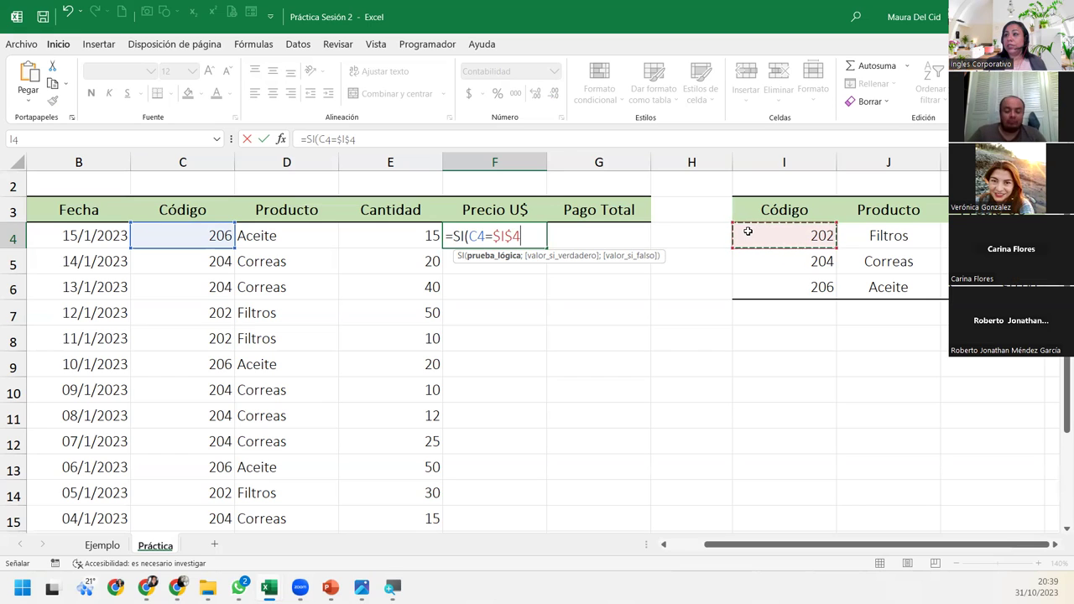
text(;)
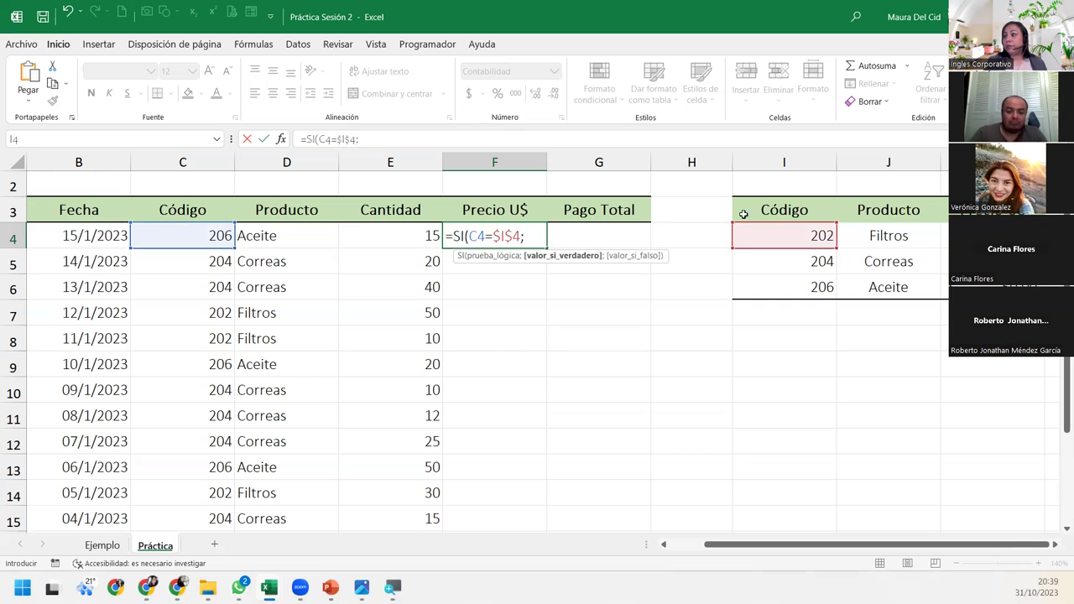
click(965, 236)
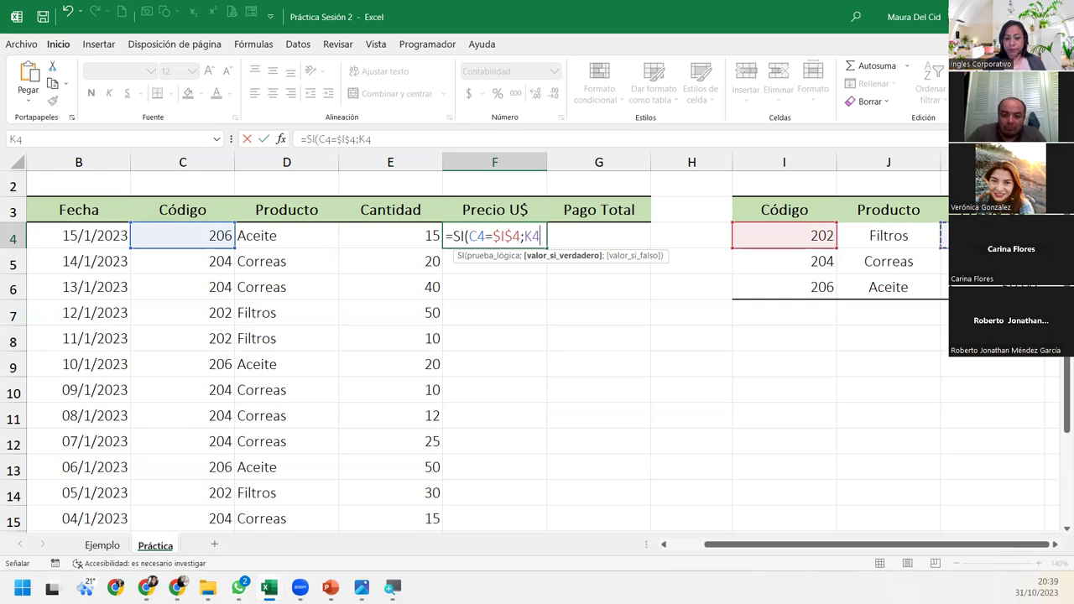
key(F4)
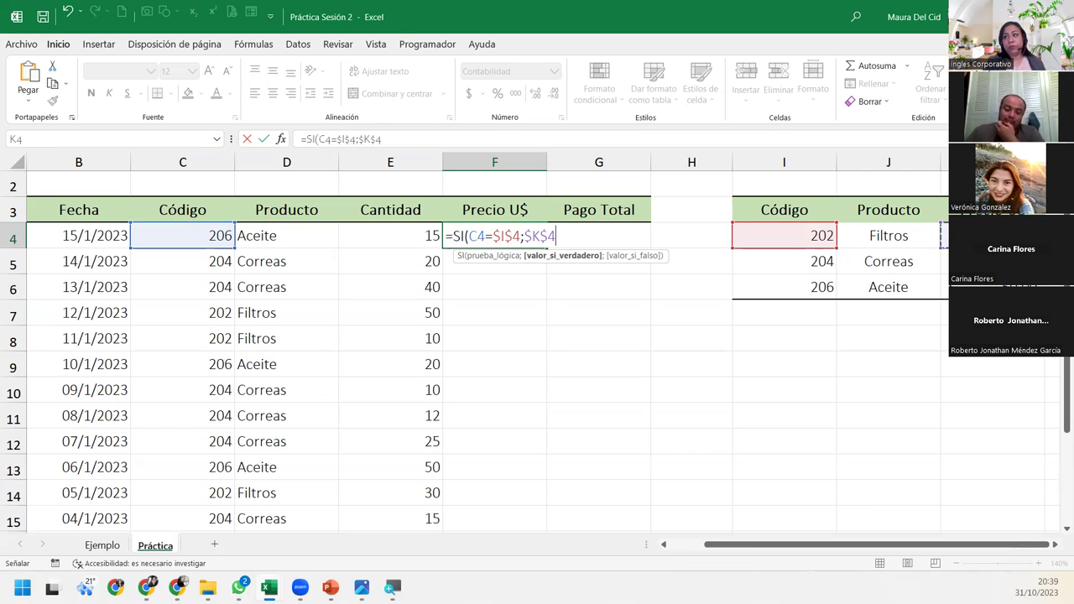
text(;)
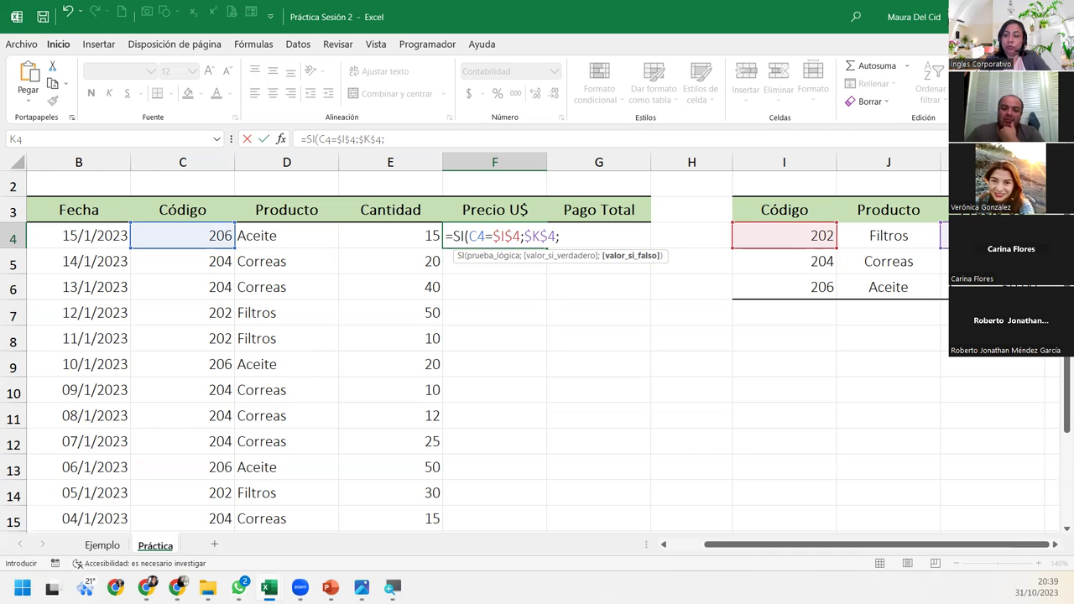
text(SI()
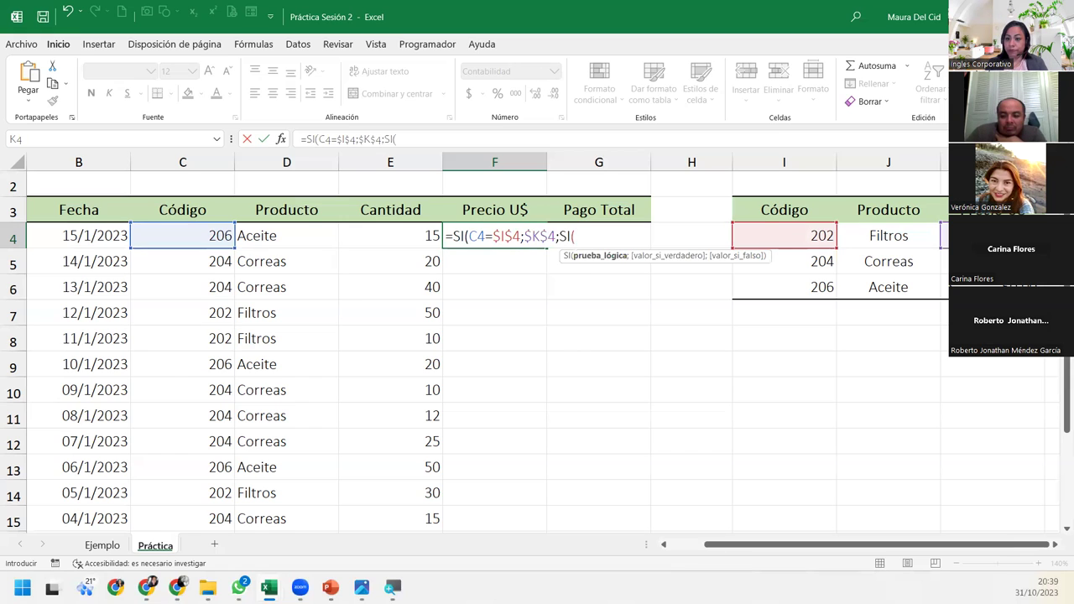
Add the second test C4=$I$5;$K$5; to F4, returning K5's price for code 204
click(197, 237)
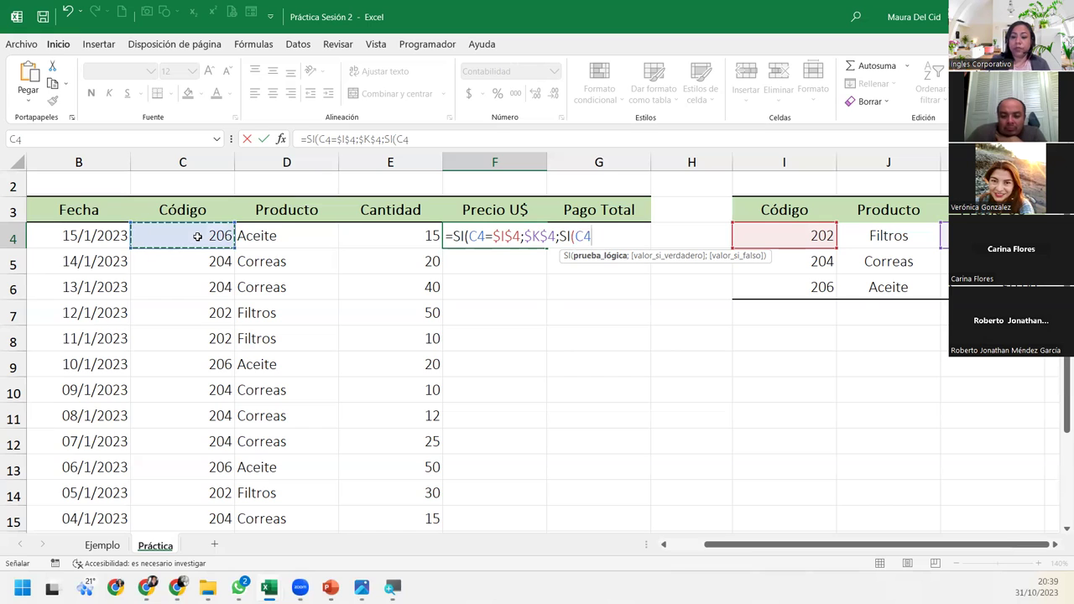
text(=)
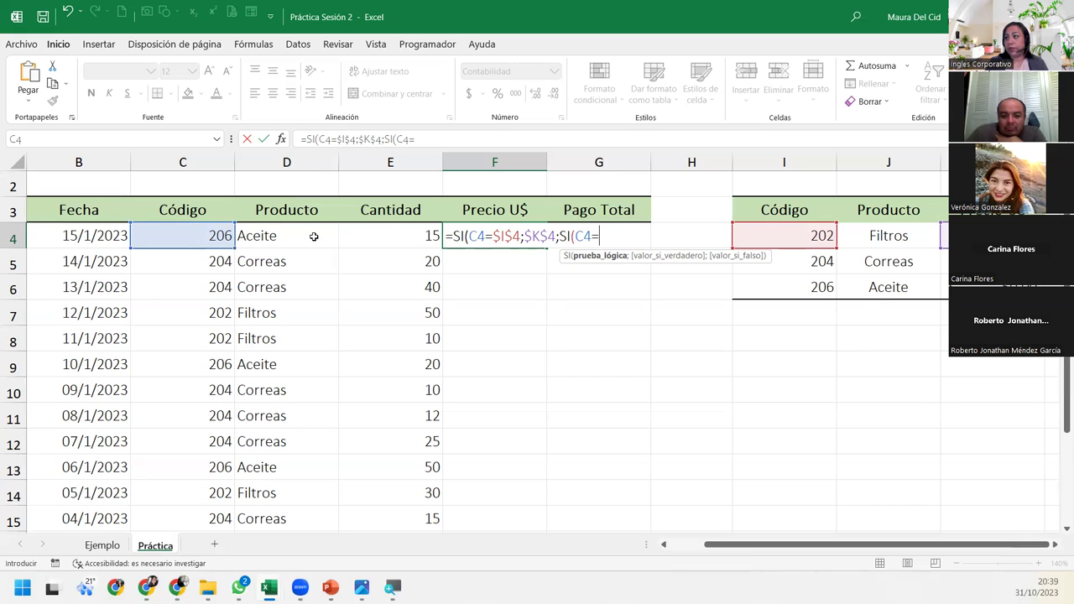
click(818, 268)
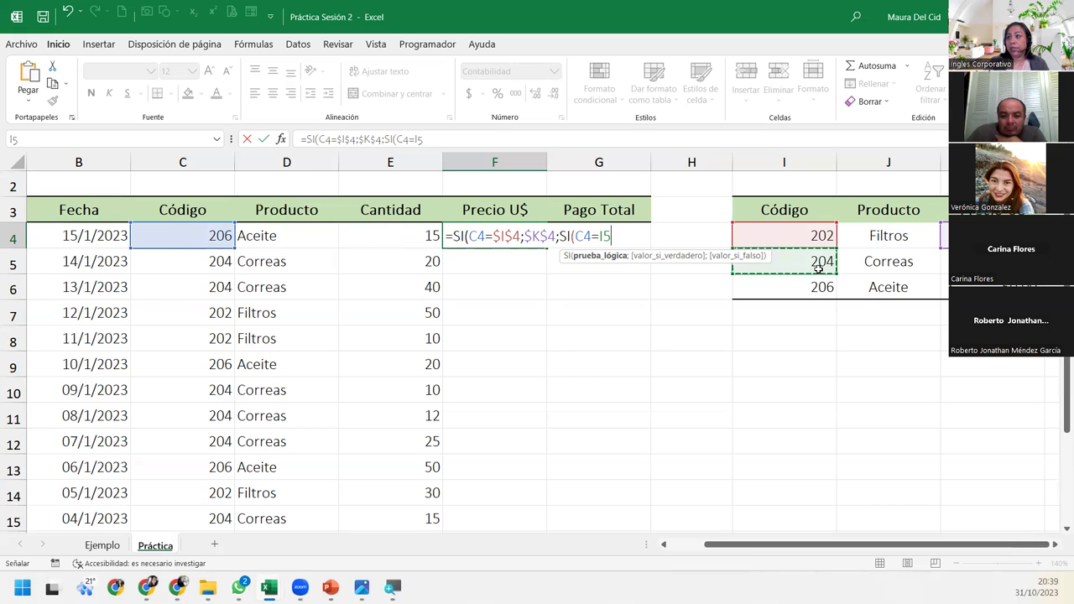
key(F4)
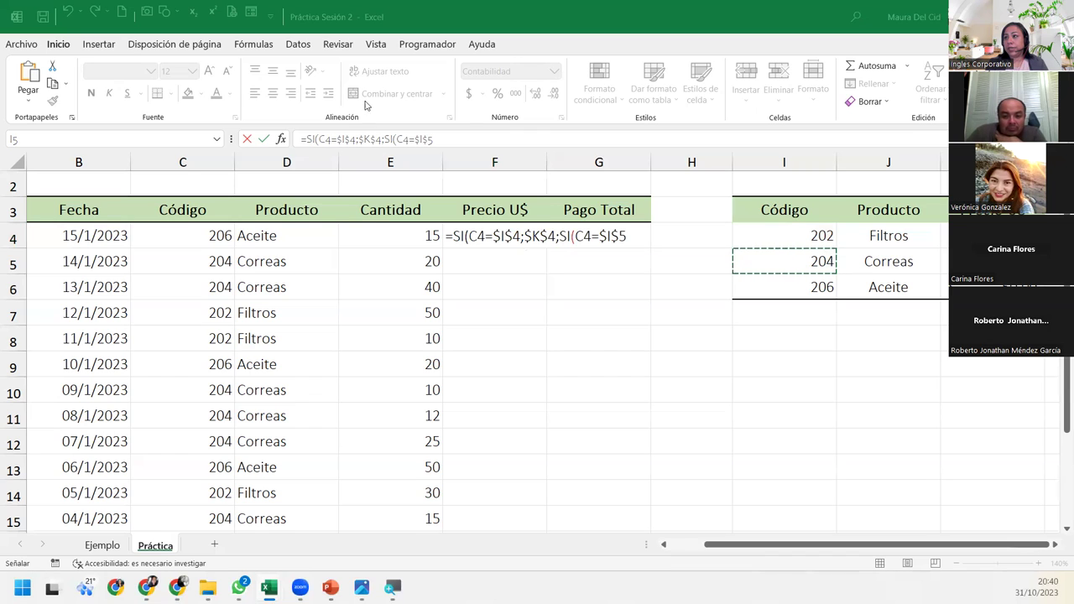
click(631, 235)
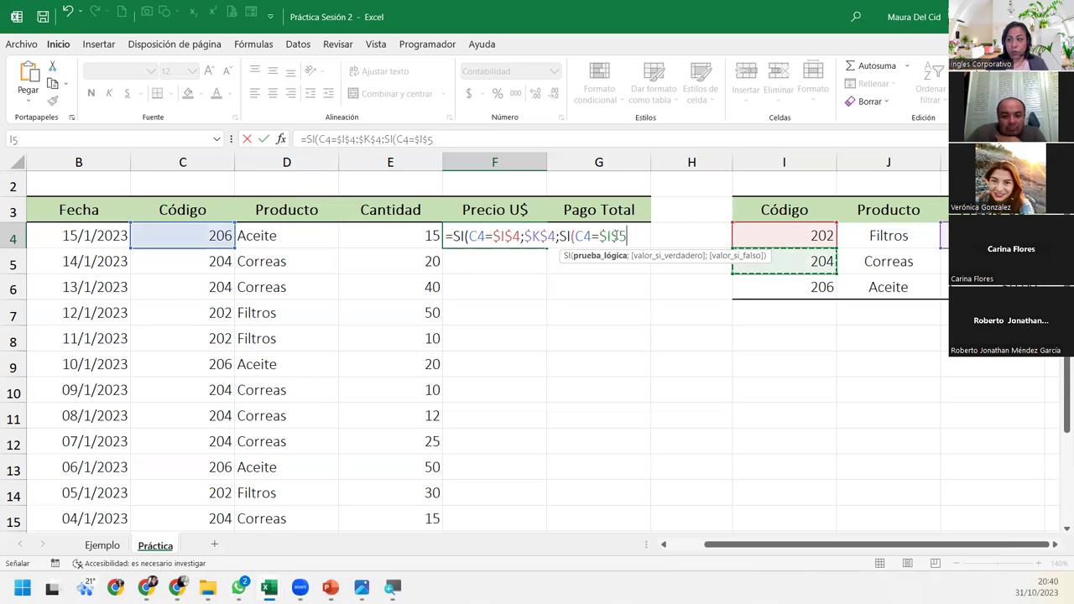
text(;)
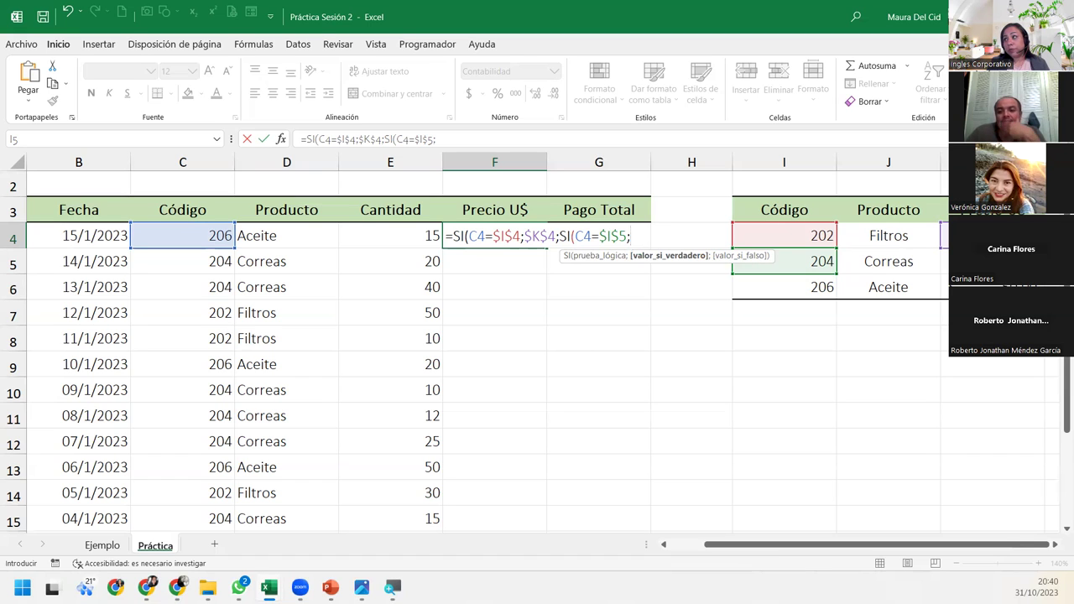
click(945, 261)
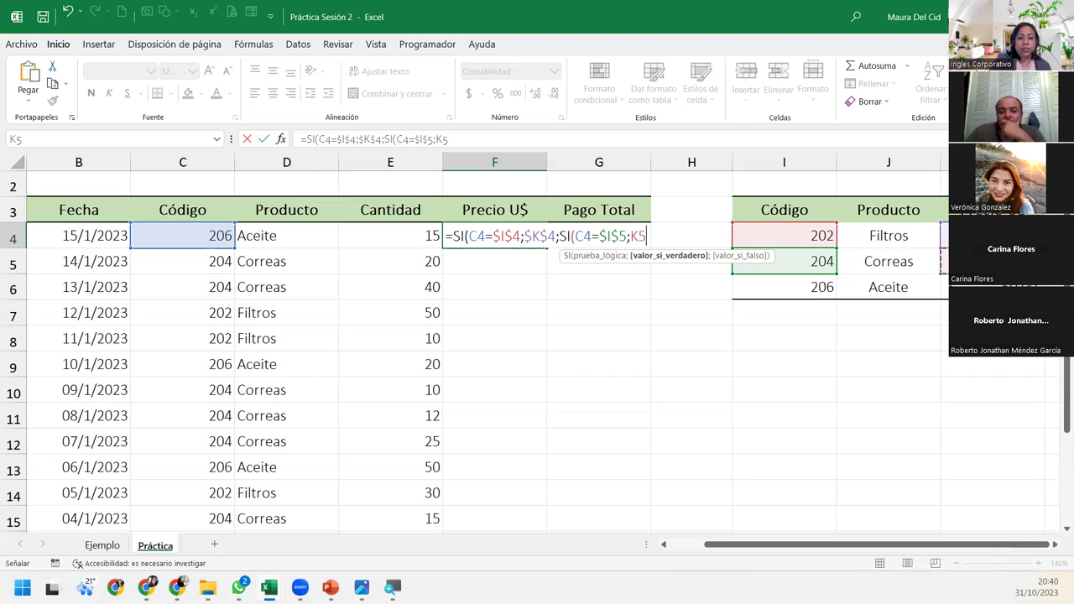
key(F4)
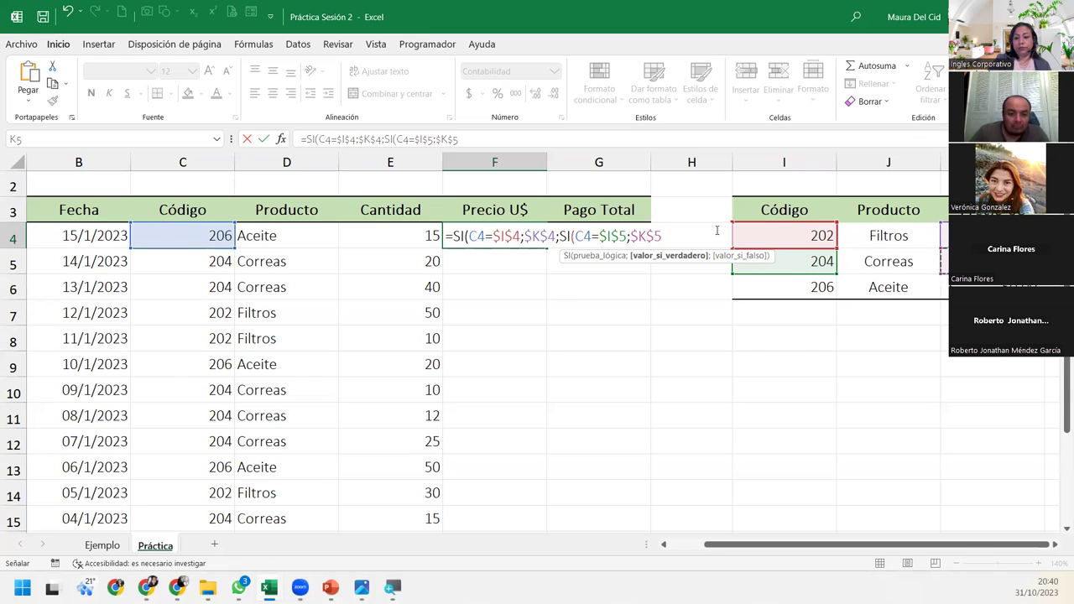
text(;)
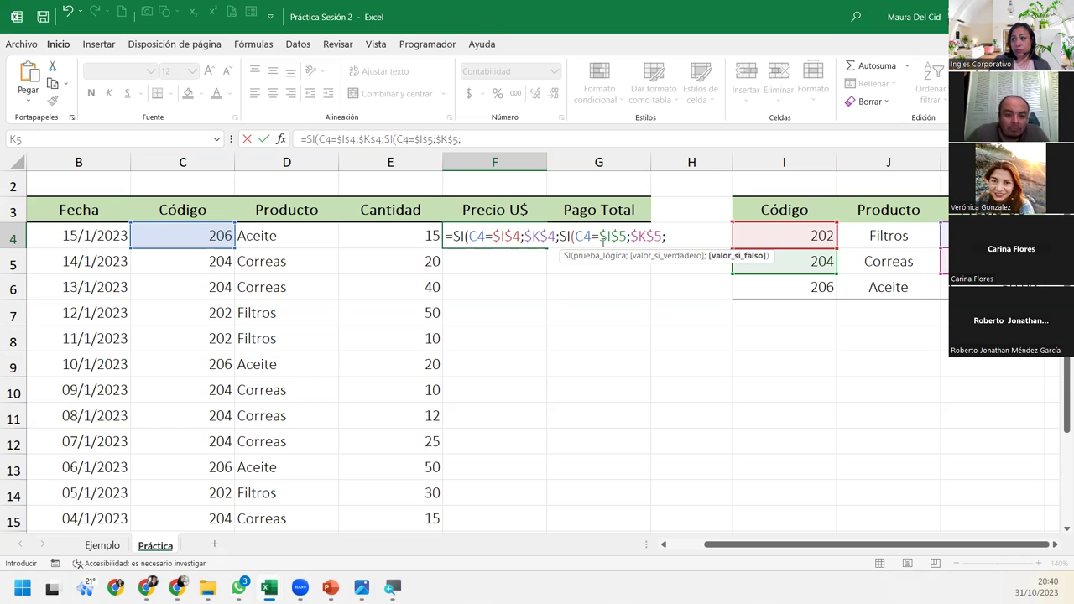
Add the third test C4=$I$6;$K$6;0 to F4, returning K6's price for code 206
click(188, 236)
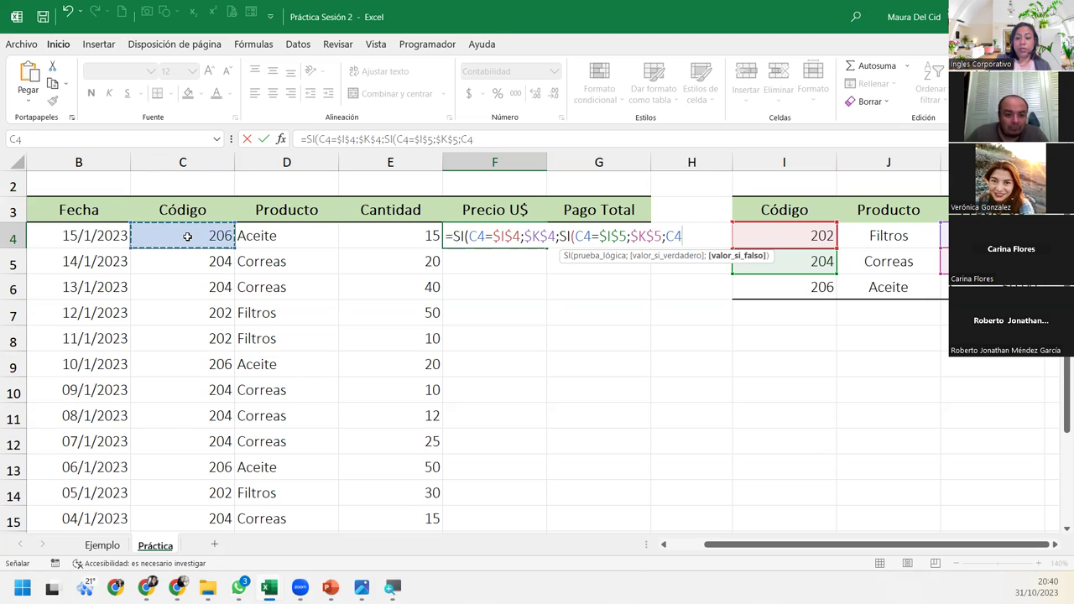
text(=)
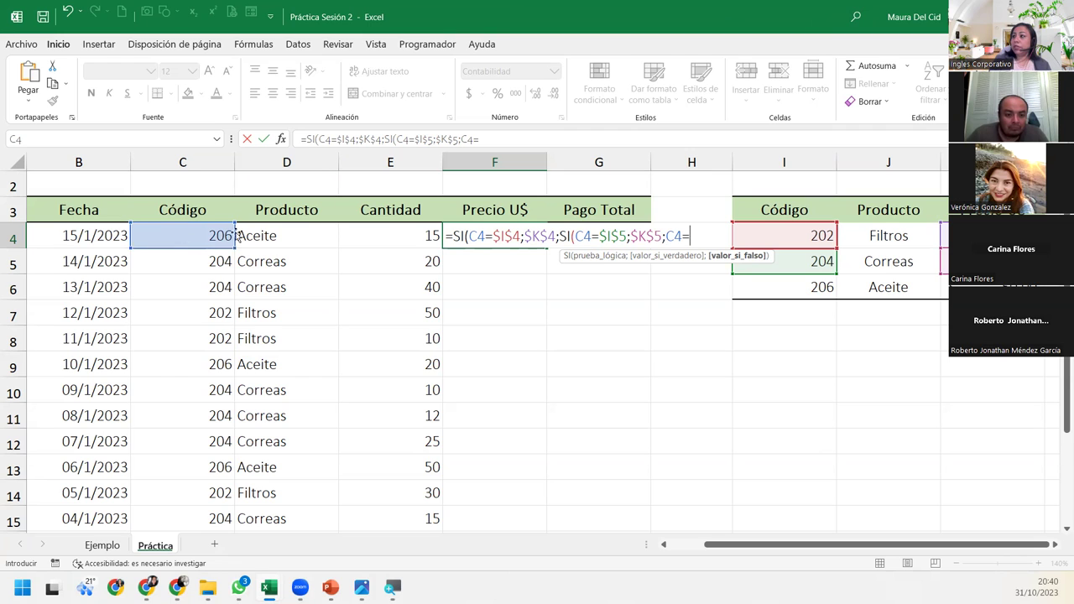
click(804, 290)
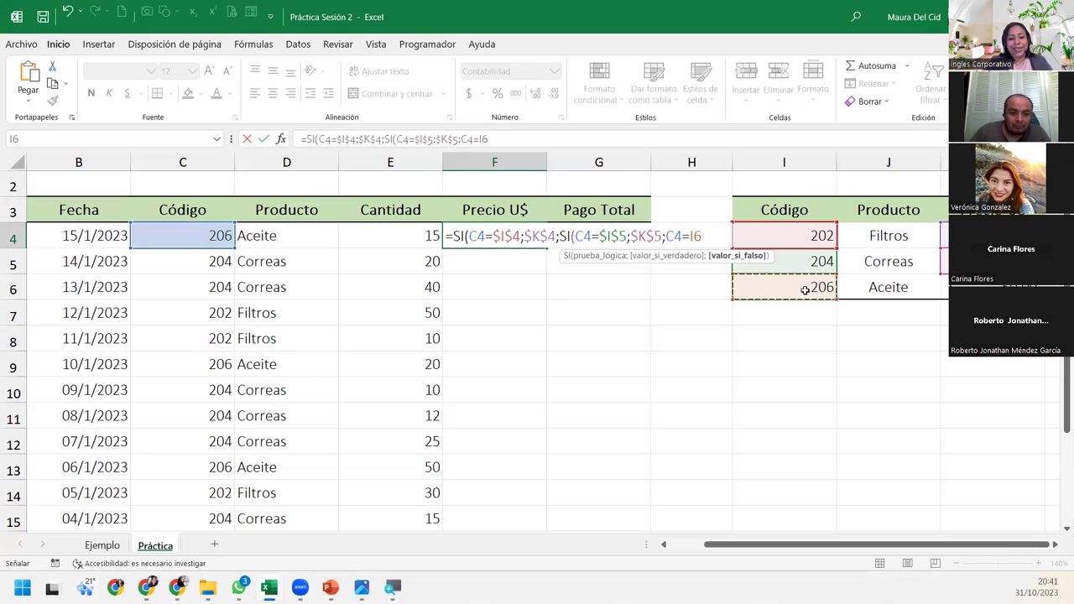
key(F4)
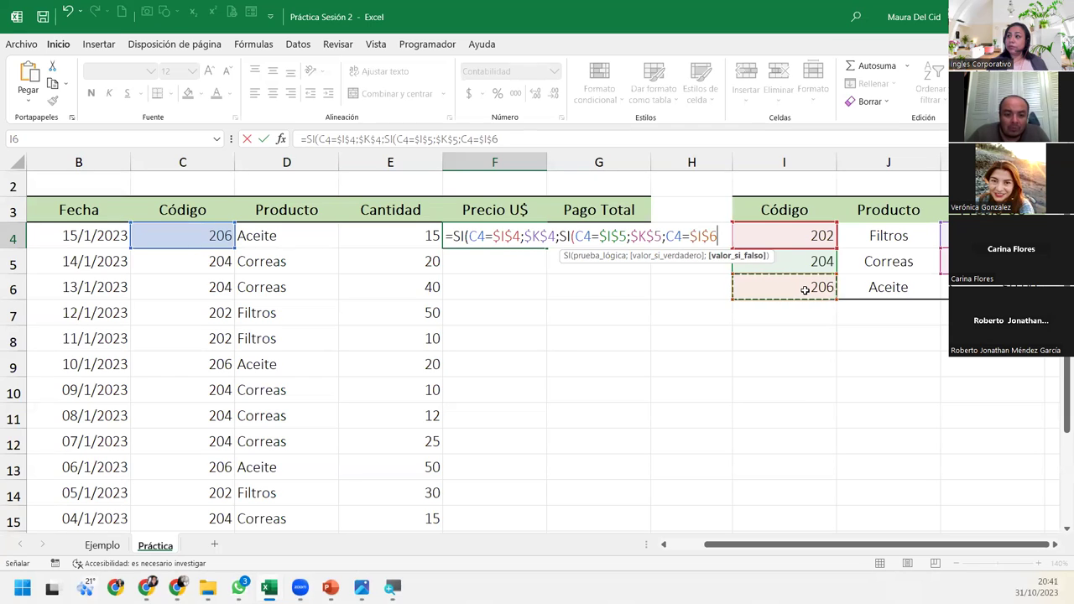
text(;)
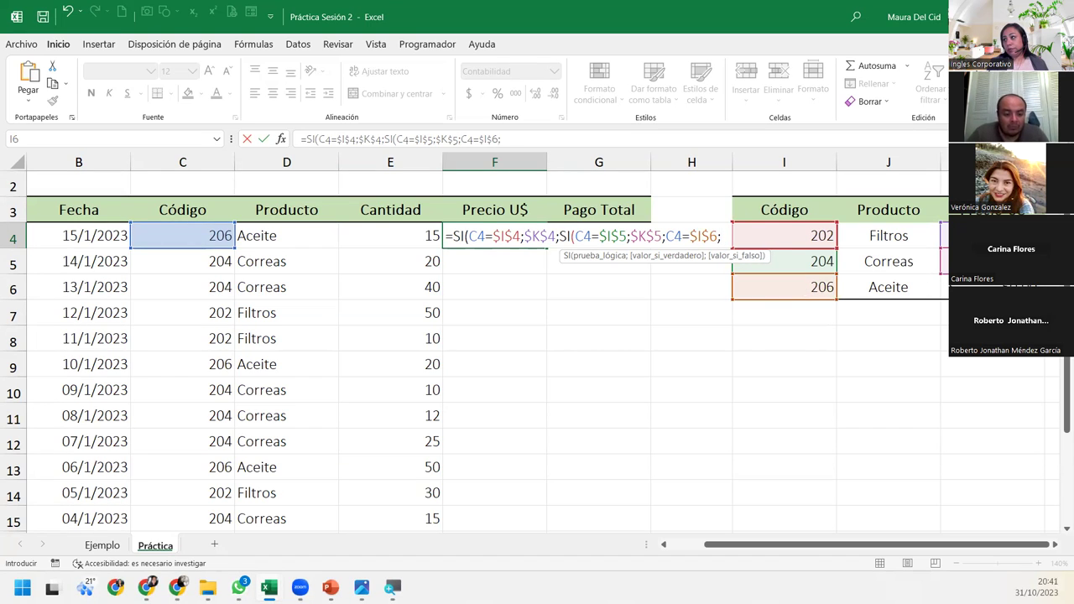
click(985, 287)
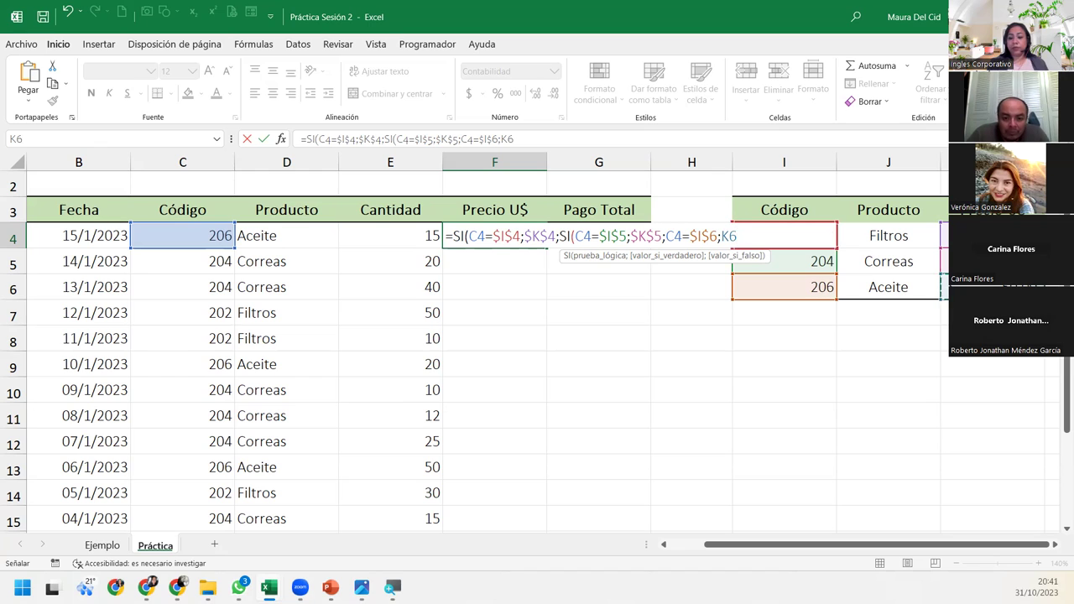
key(F4)
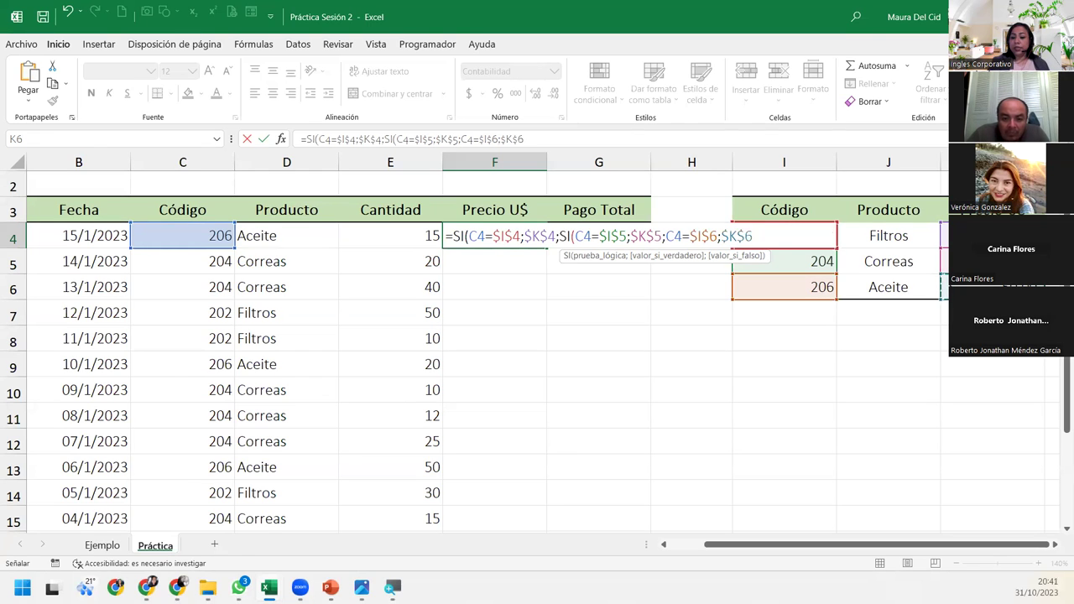
text(;)
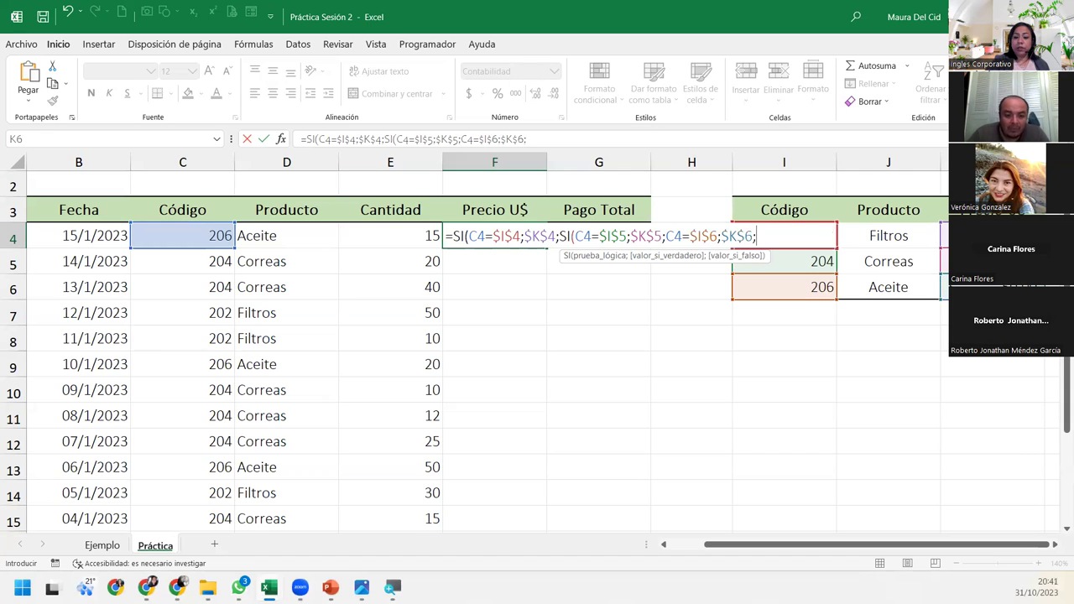
text(0)
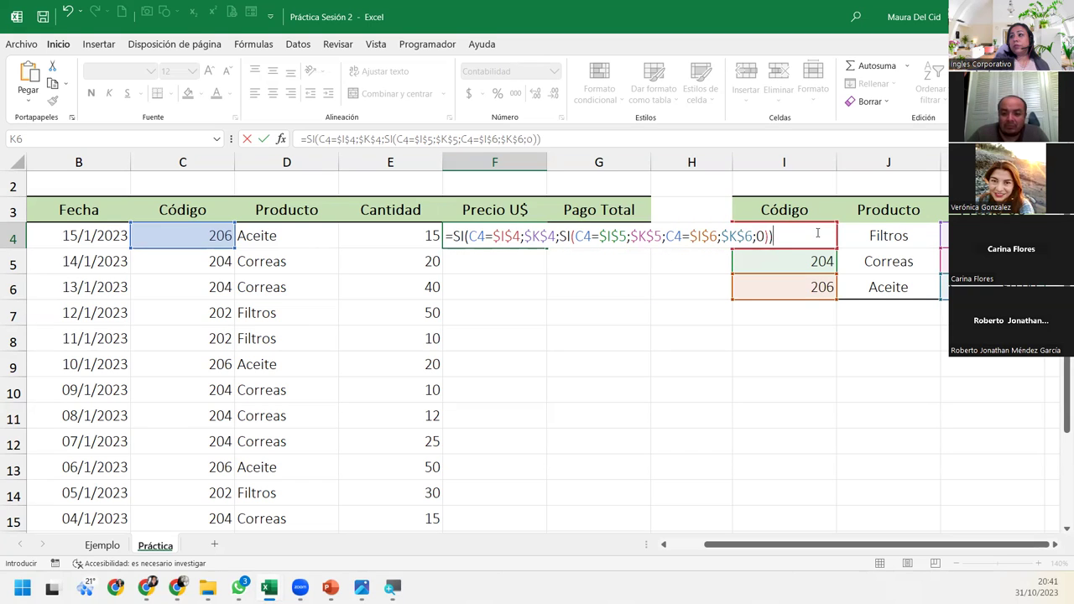
Wrap the C4=$I$6 test in F4's formula in a third nested SI, adding a closing parenthesis
text())
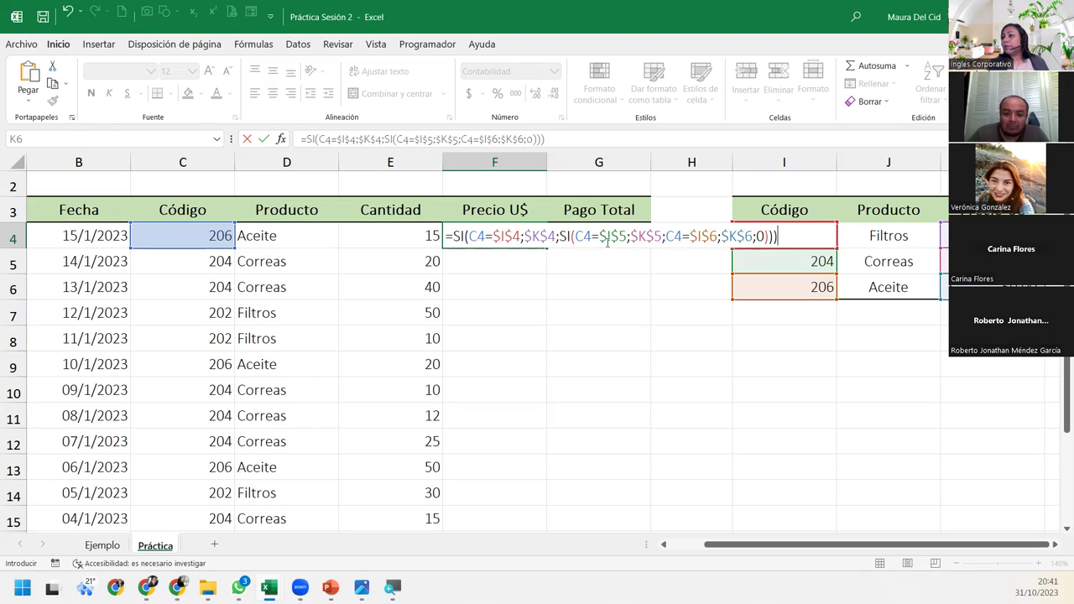
click(664, 236)
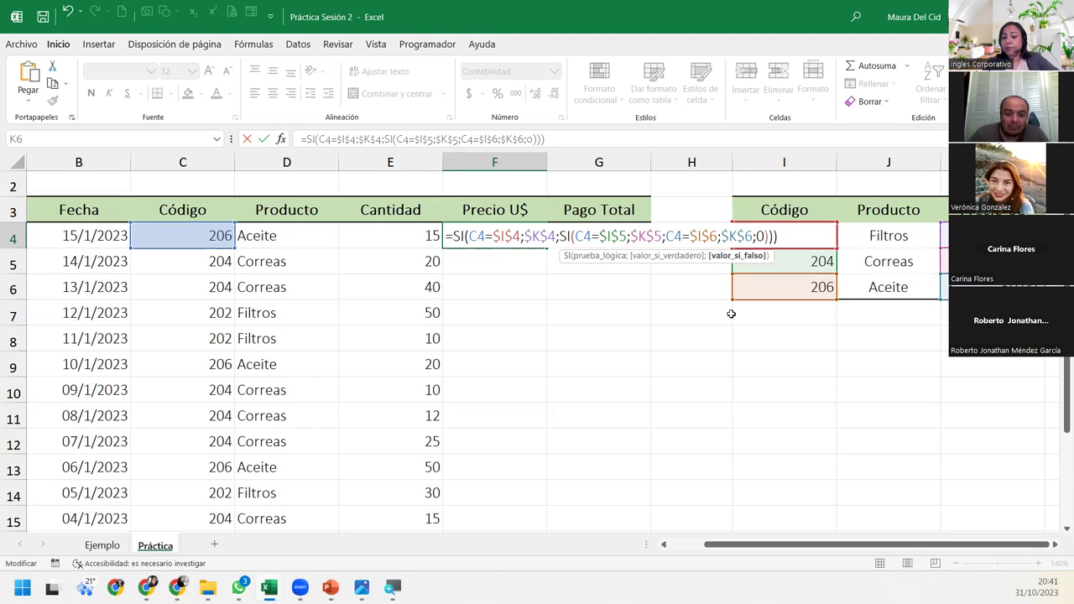
text(si)
key(Tab)
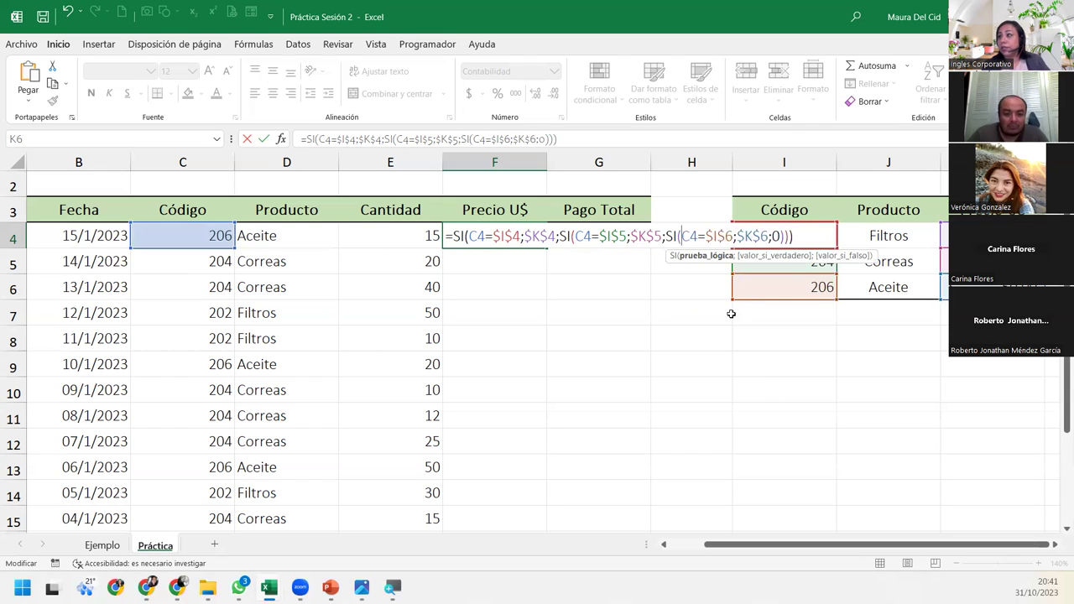
click(813, 240)
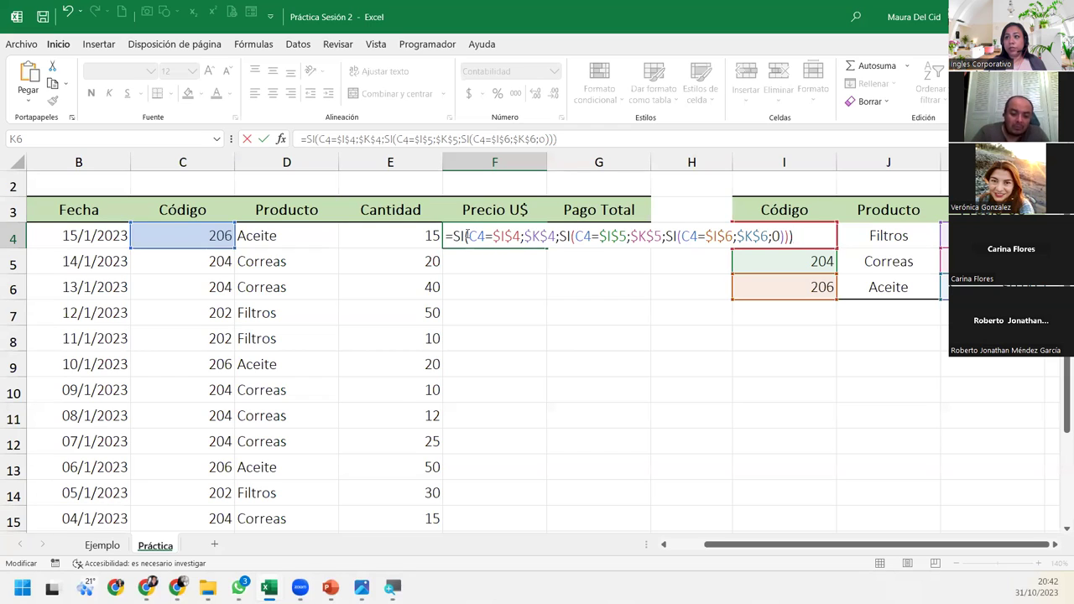
Highlight the outer, second and third SI functions in F4's formula to review them
drag(466, 235, 453, 236)
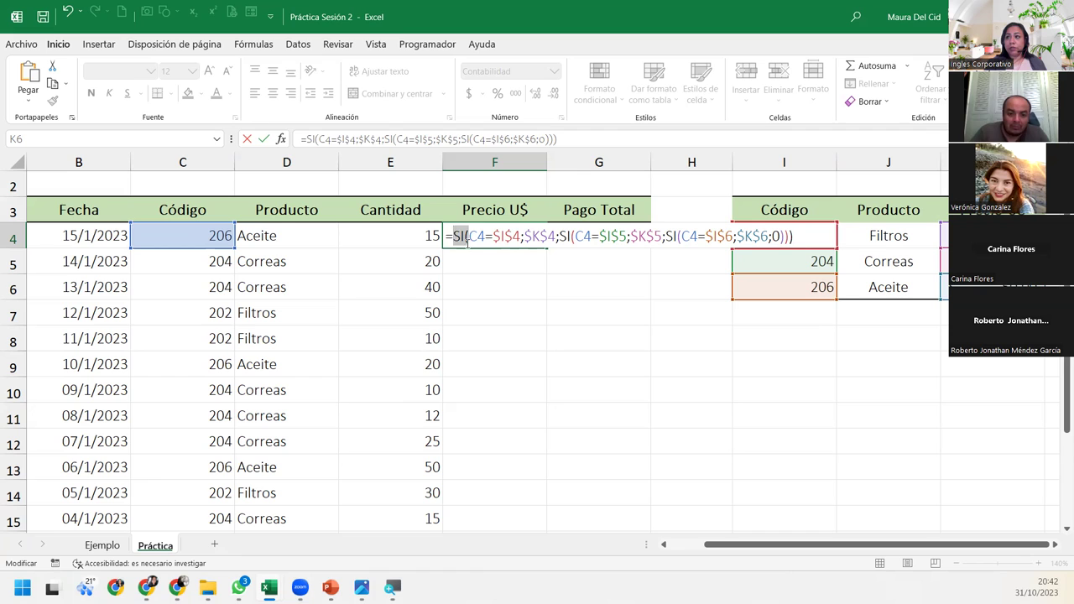
click(565, 237)
double_click(565, 237)
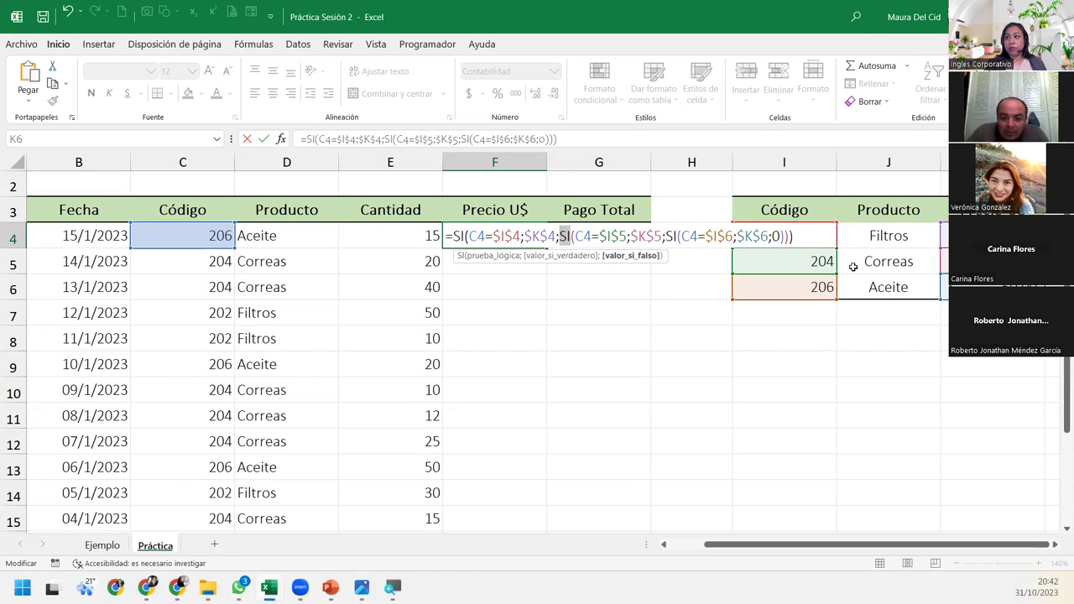
double_click(671, 236)
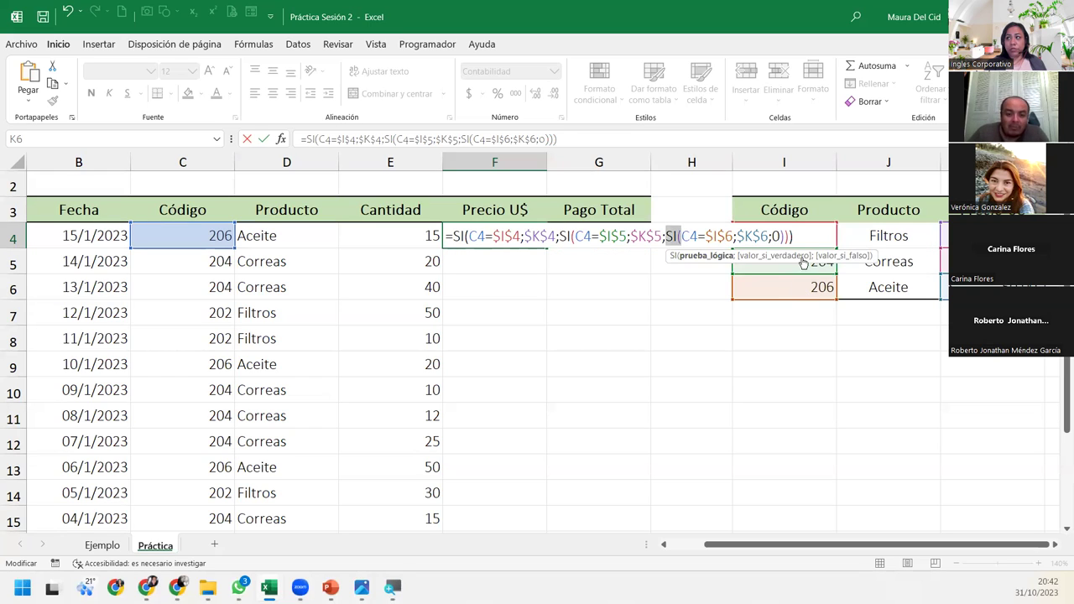
click(693, 236)
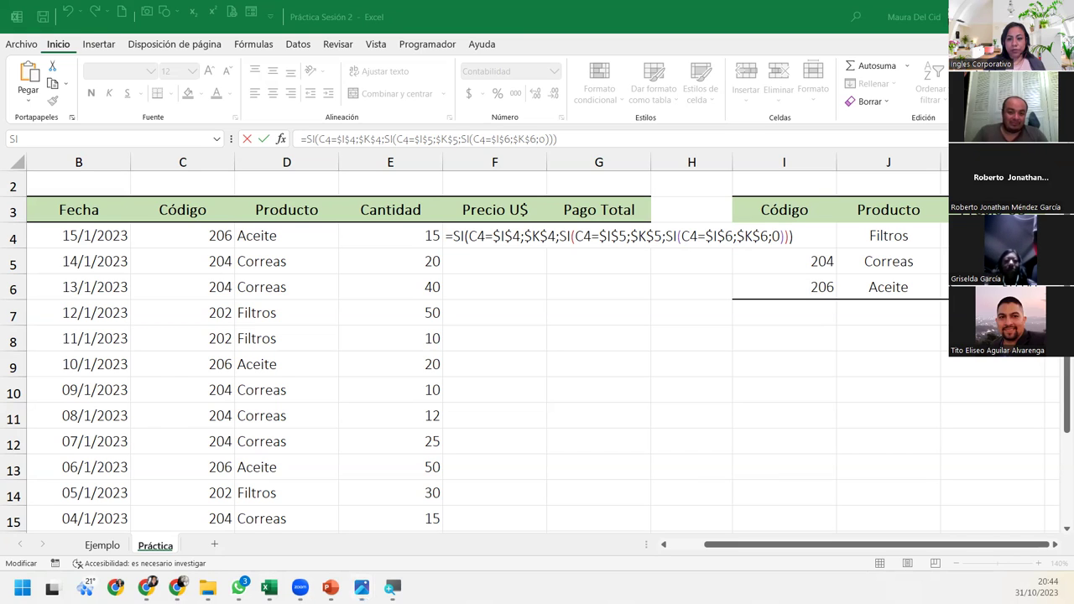
click(819, 236)
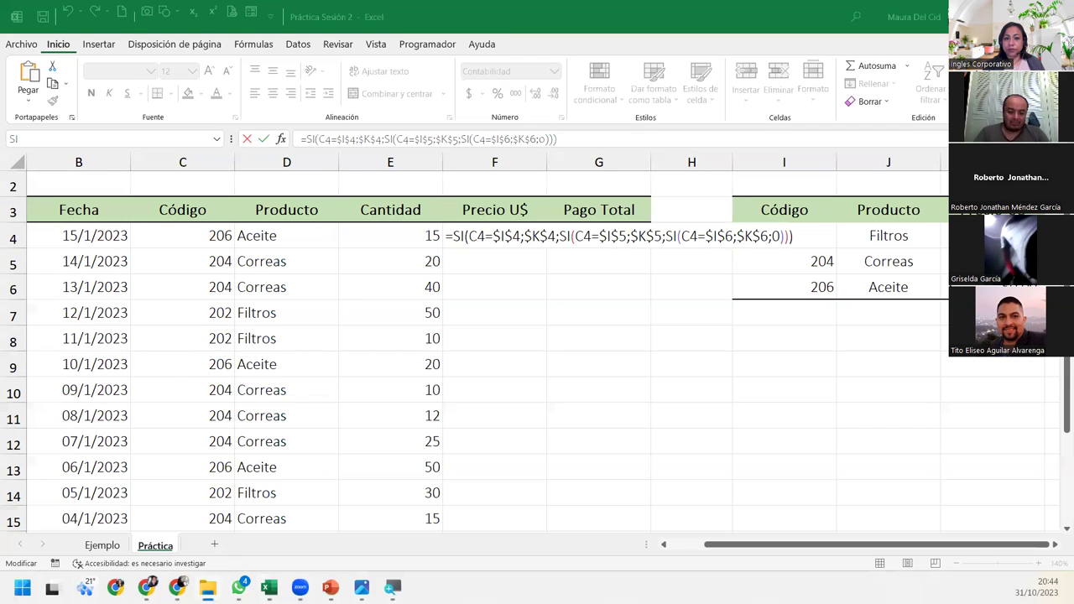
key(alt+Tab)
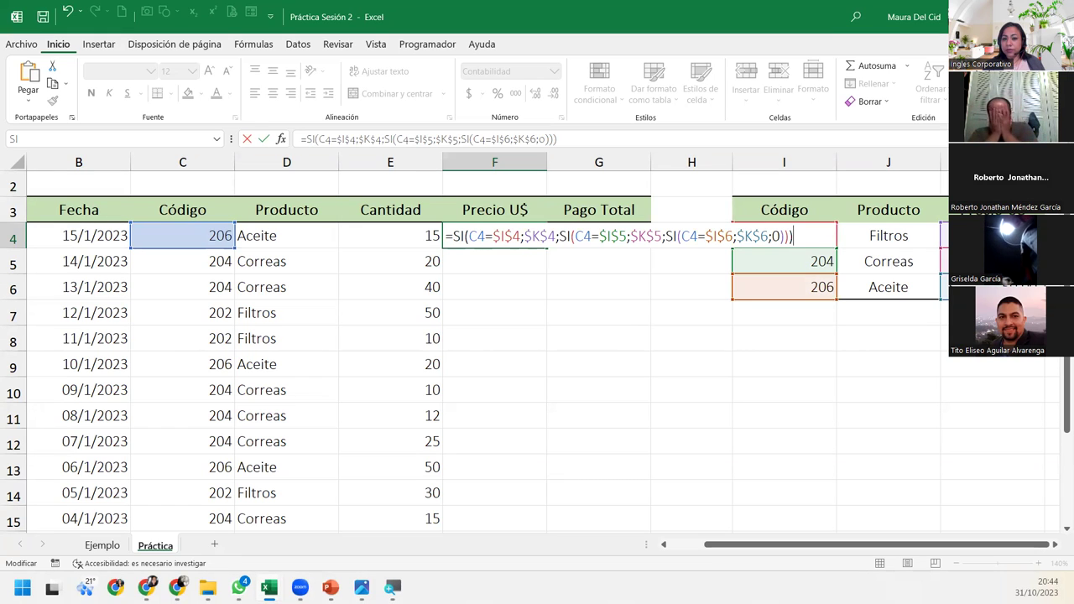
key(alt+Tab)
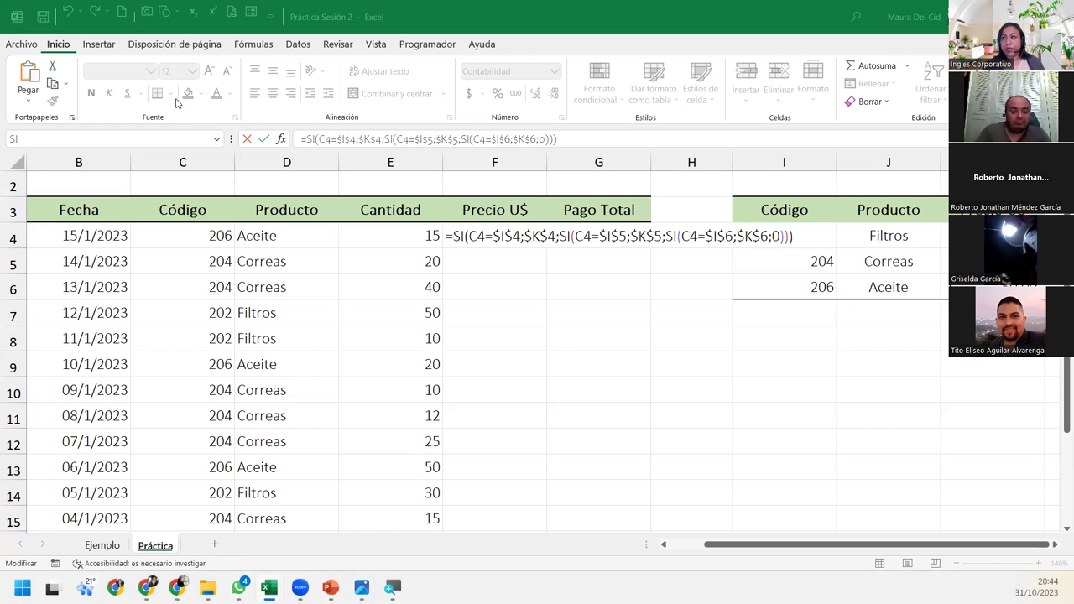
click(812, 230)
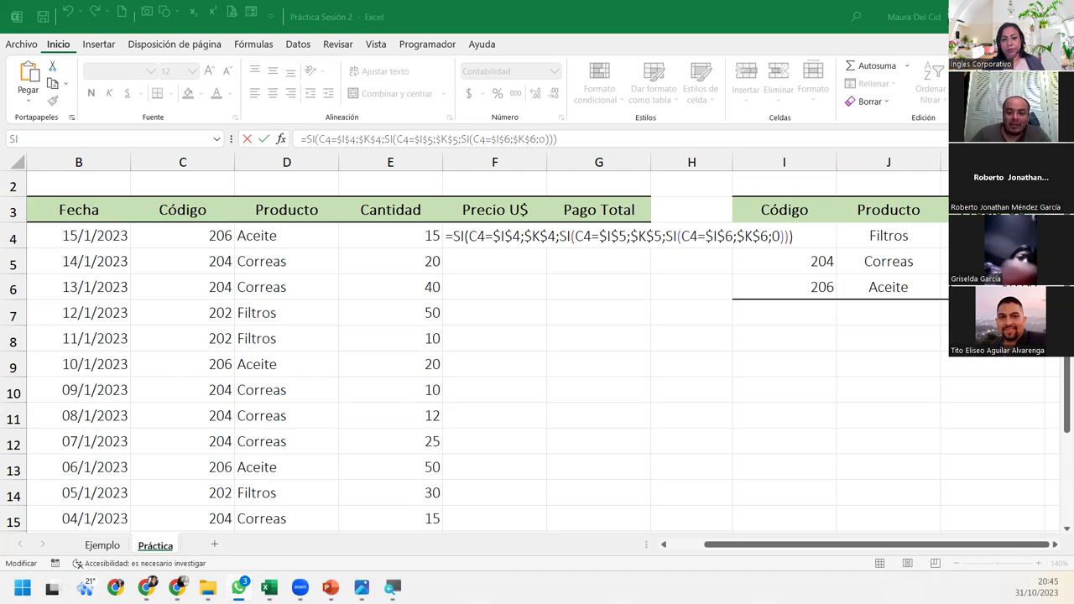
click(803, 239)
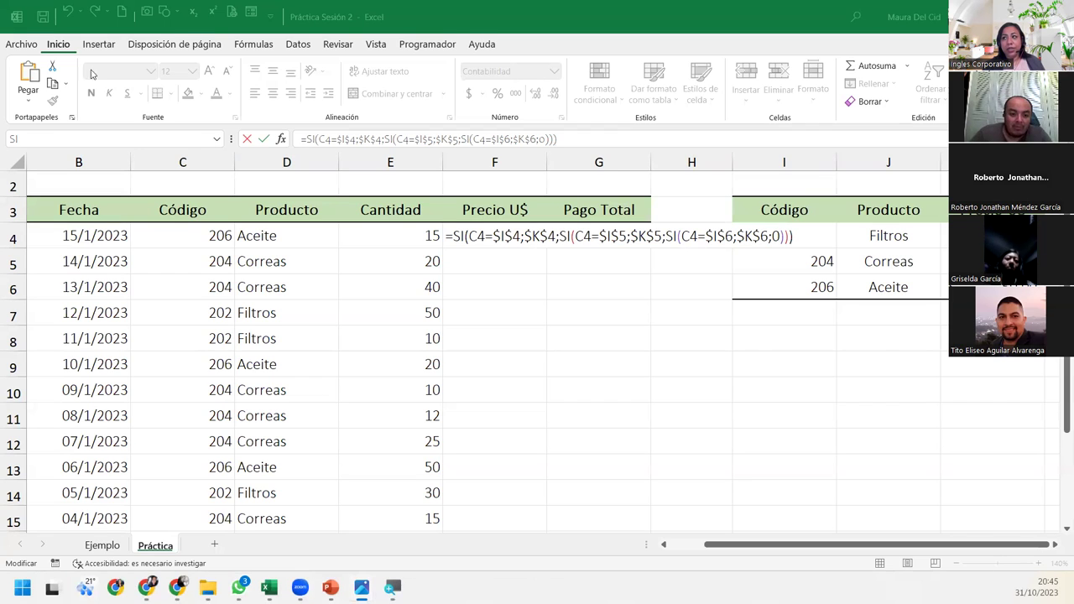
click(680, 236)
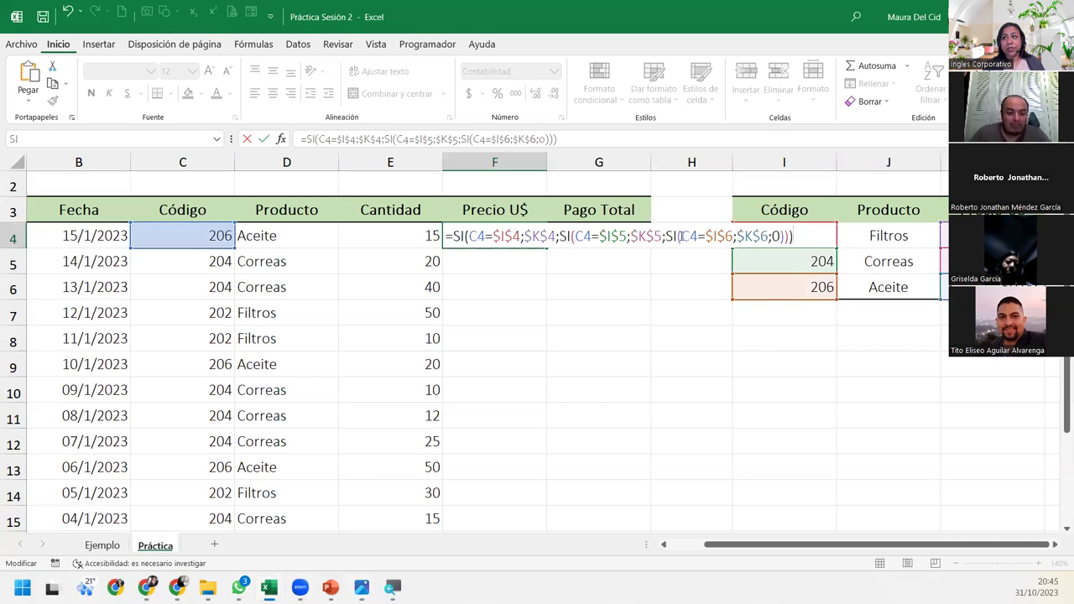
drag(664, 236, 680, 236)
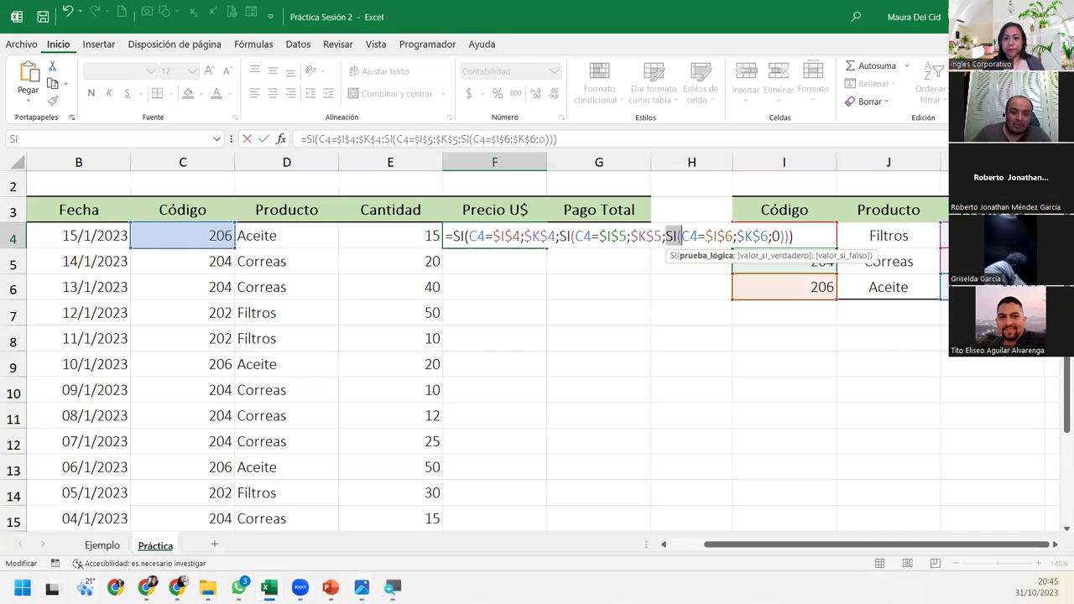
click(811, 239)
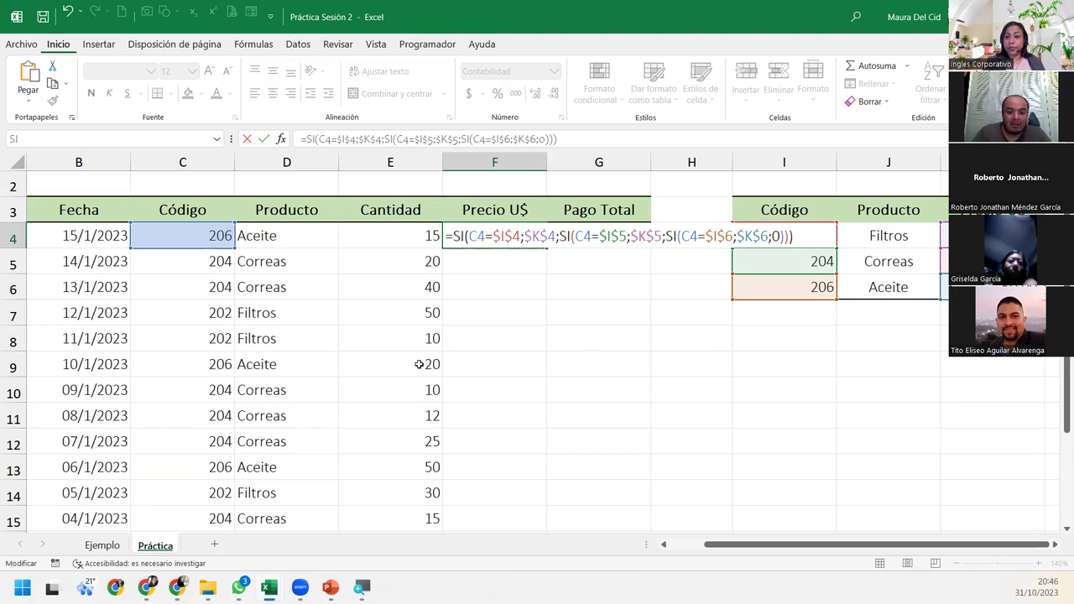
Commit F4's price formula showing $ 50.00 and begin an SI formula in F5
key(Return)
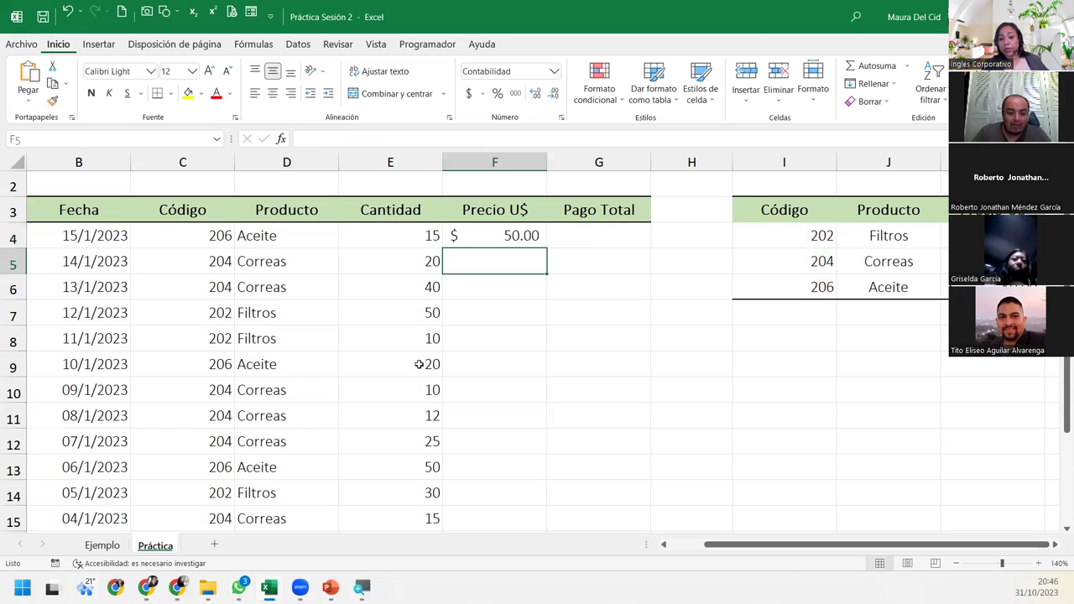
text(=si)
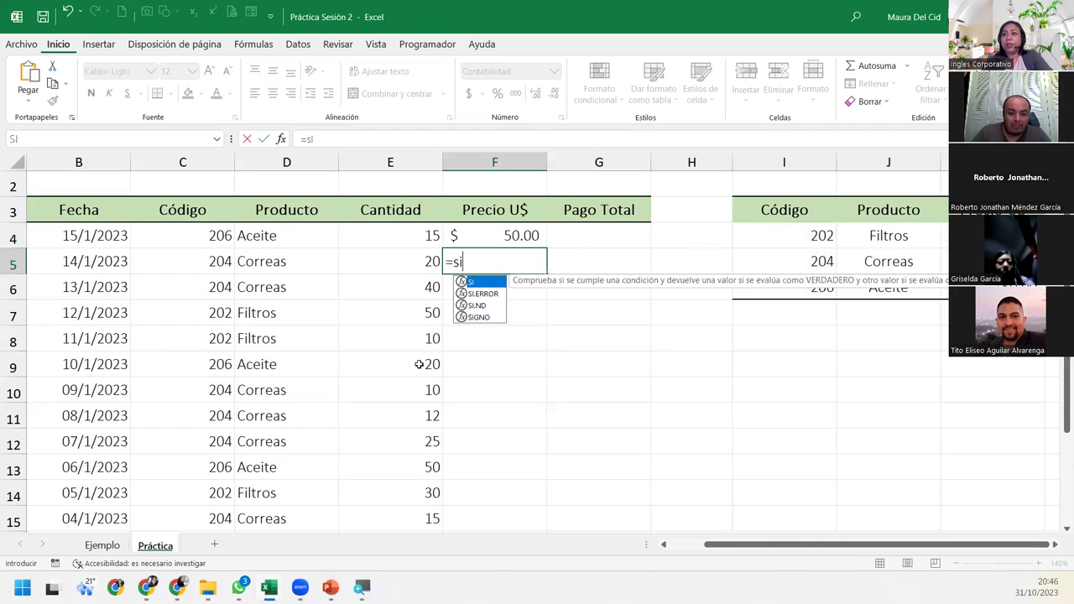
key(Tab)
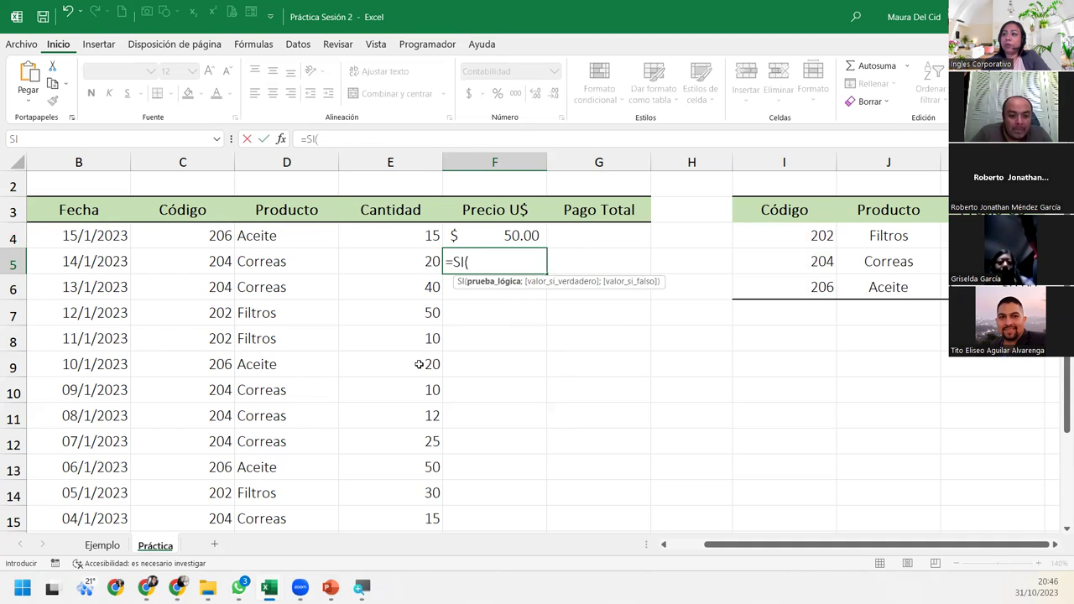
Make F5's first test C5=$I$4 return $K$4, then open a nested SI
click(209, 261)
text(=)
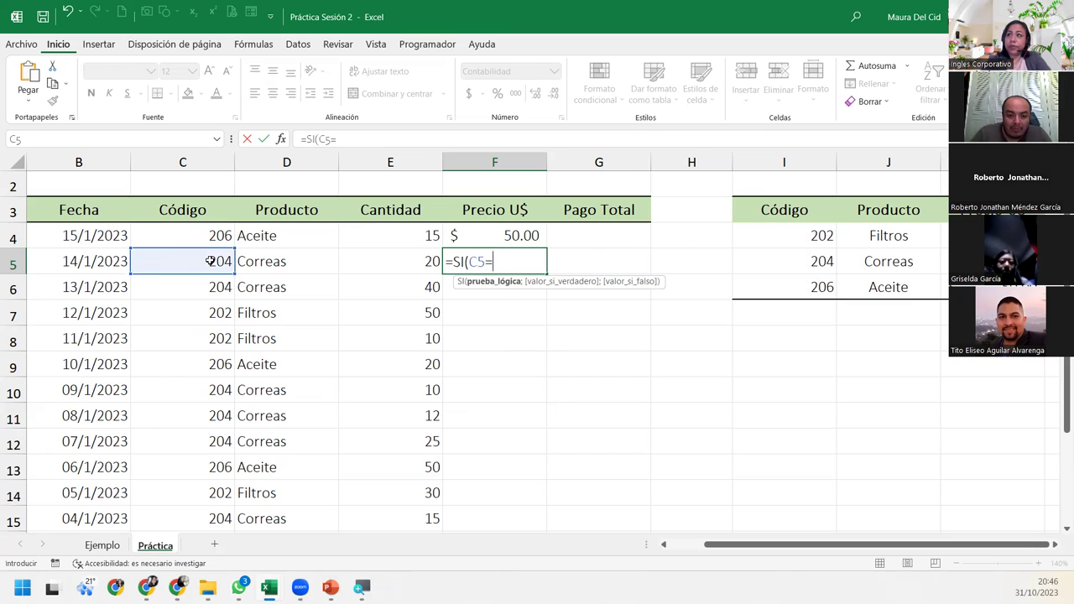
click(823, 232)
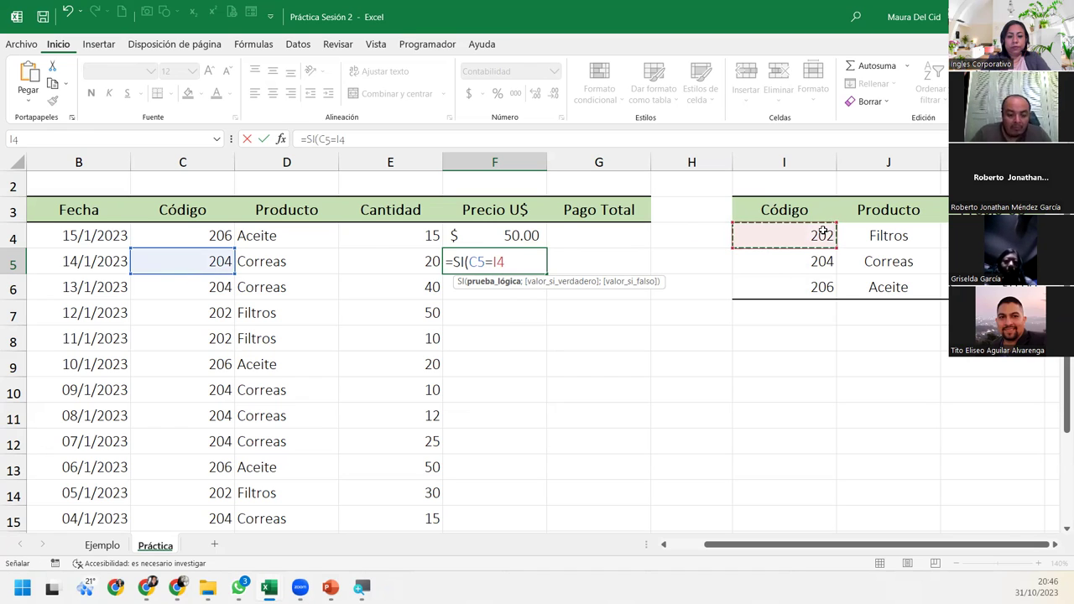
key(F4)
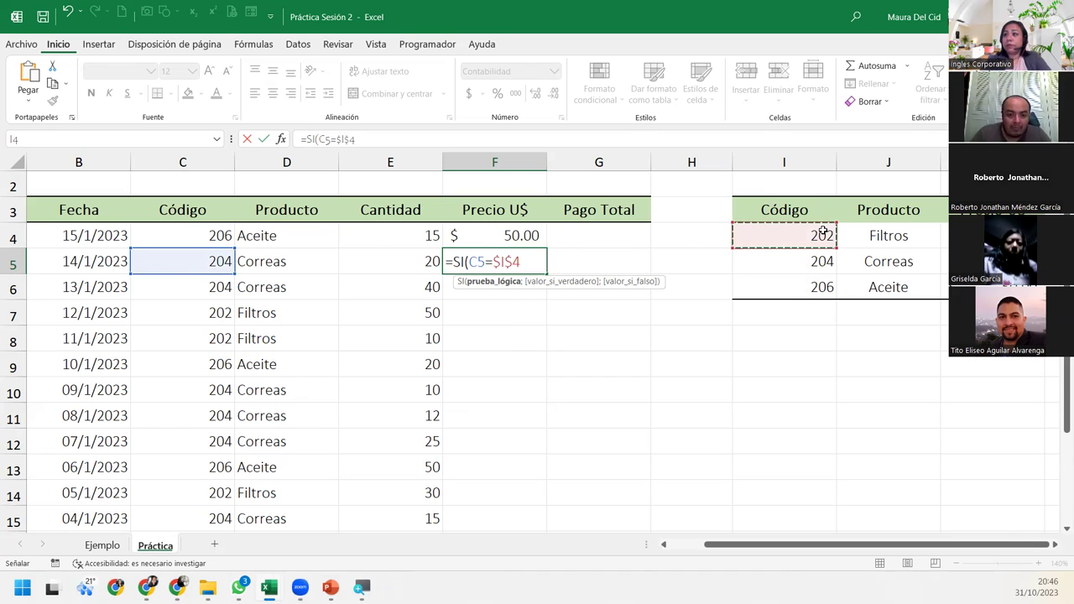
text(;)
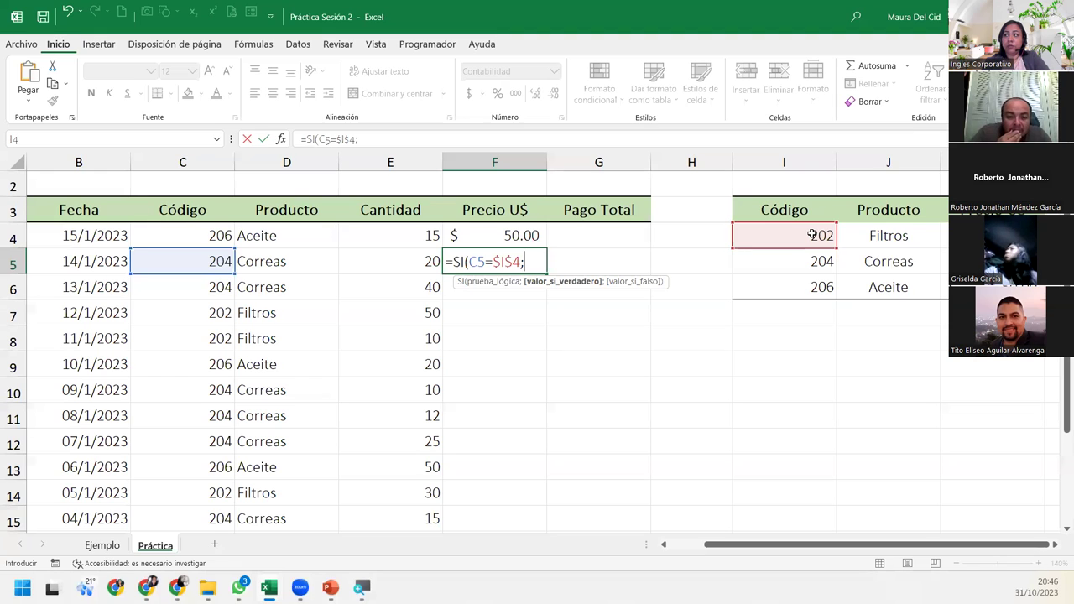
click(944, 236)
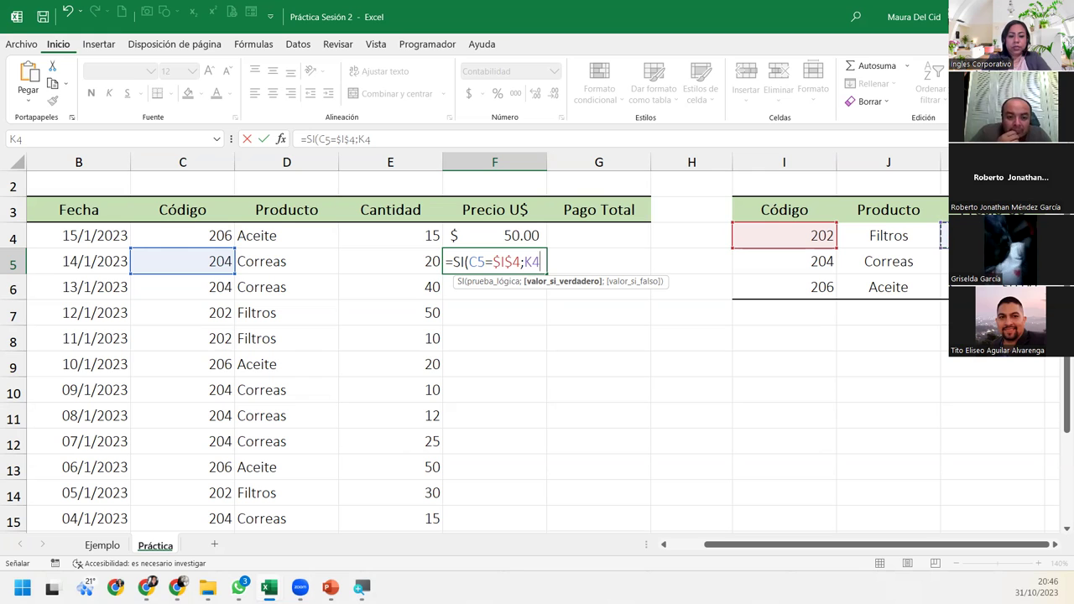
key(F4)
text($K$4;SI()
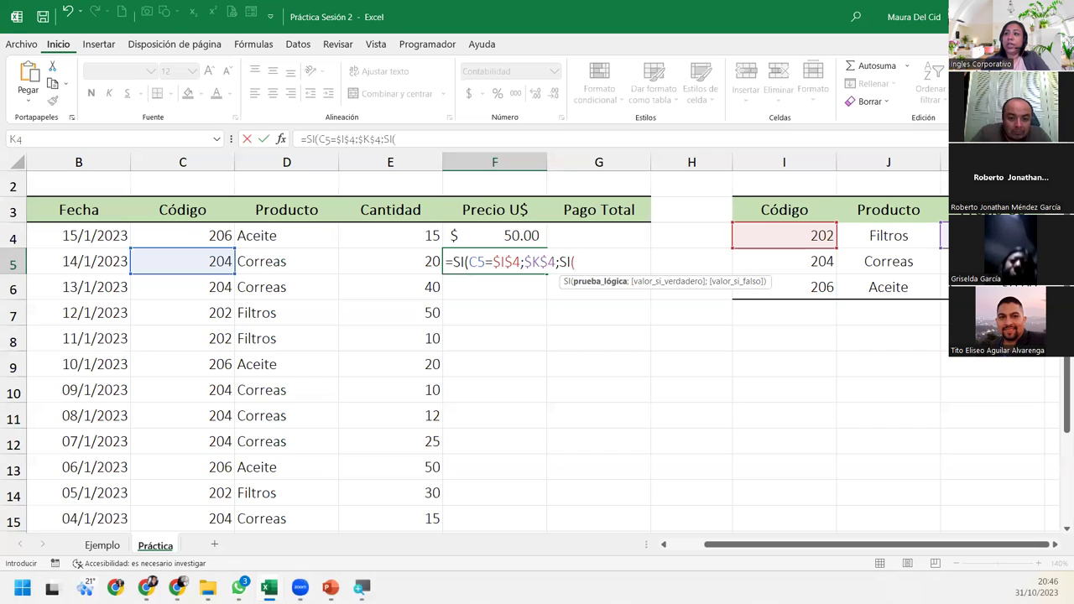
Add F5's second test C5=$I$5 returning $K$5 and open a third nested SI
click(162, 261)
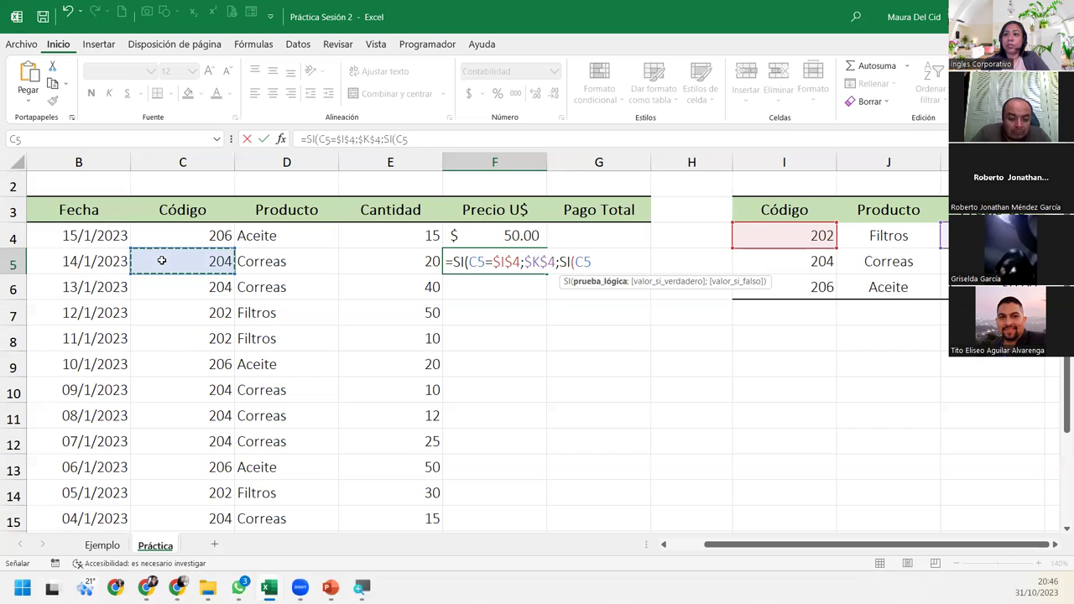
text(=)
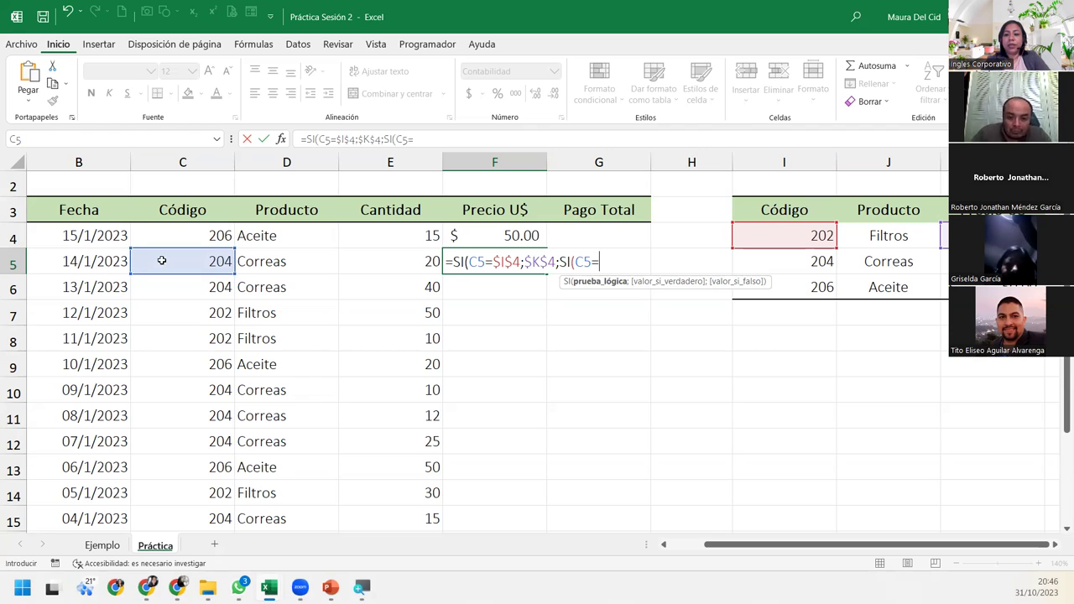
click(792, 258)
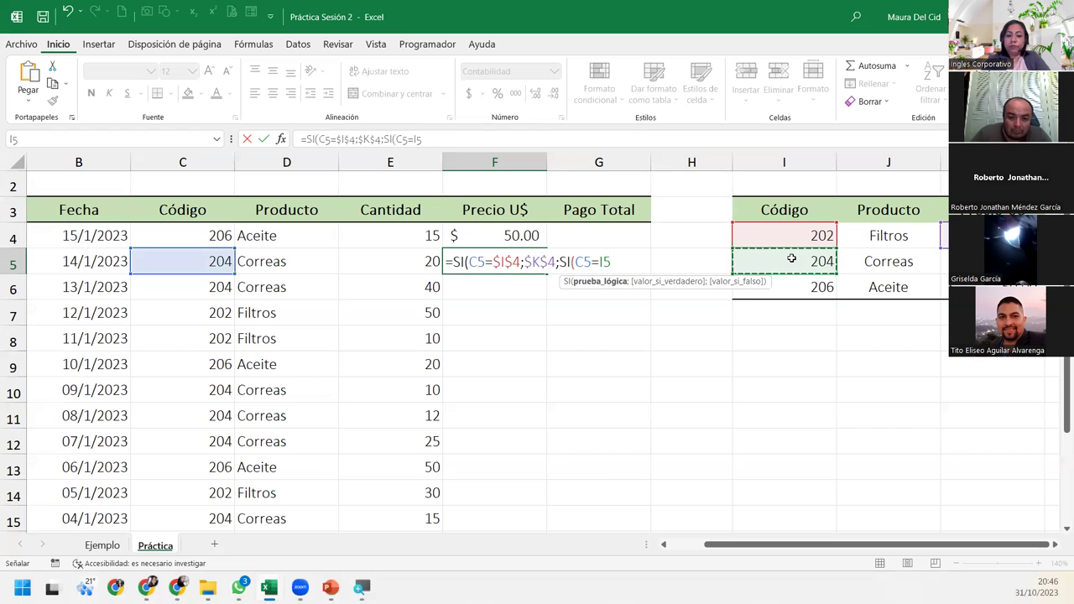
key(F4)
text($I$5;)
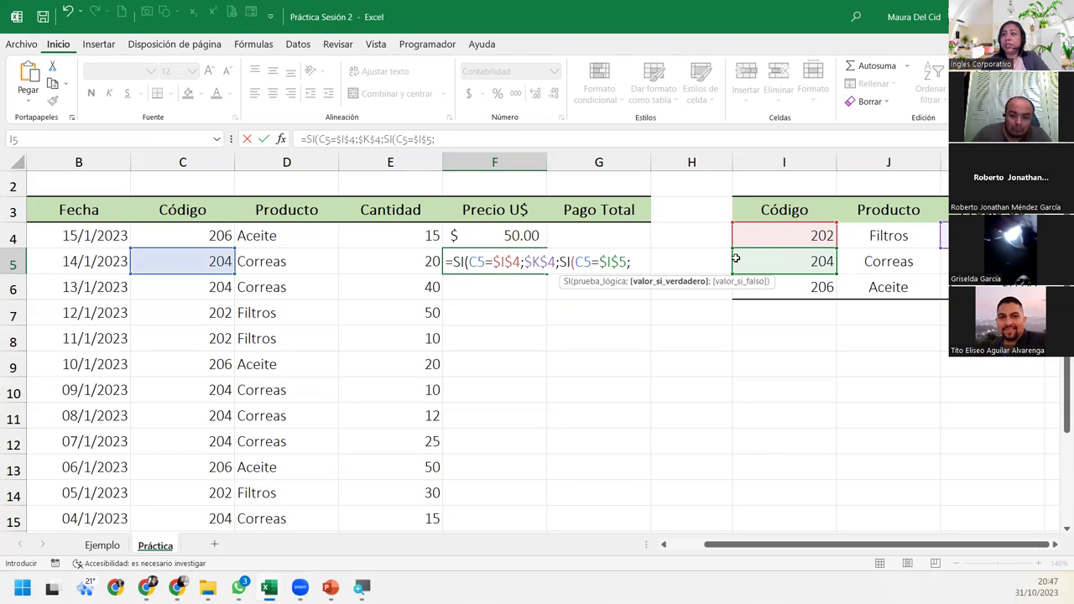
click(945, 261)
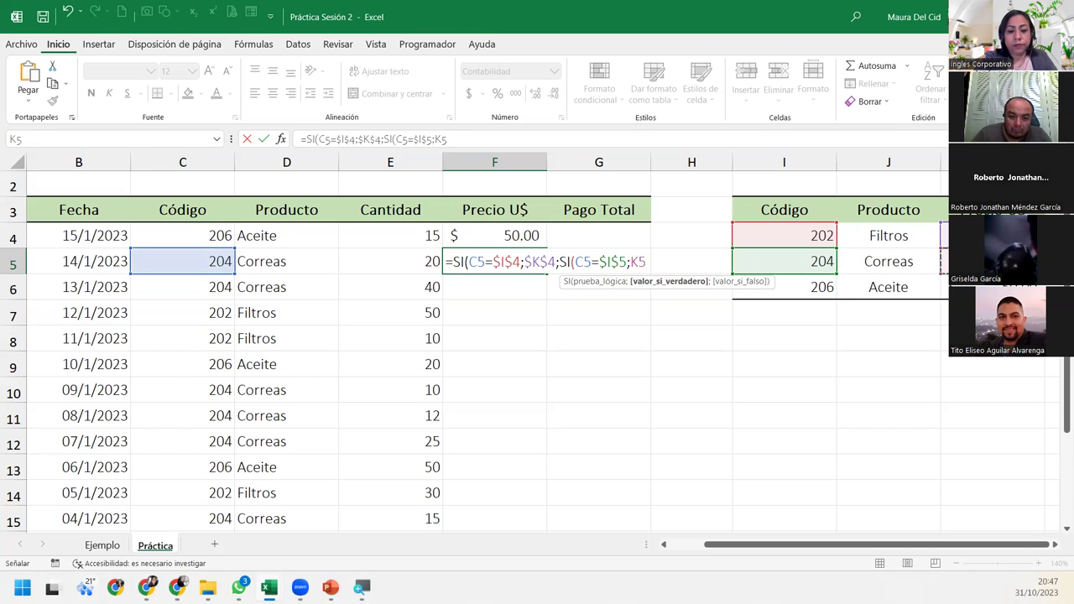
key(F4)
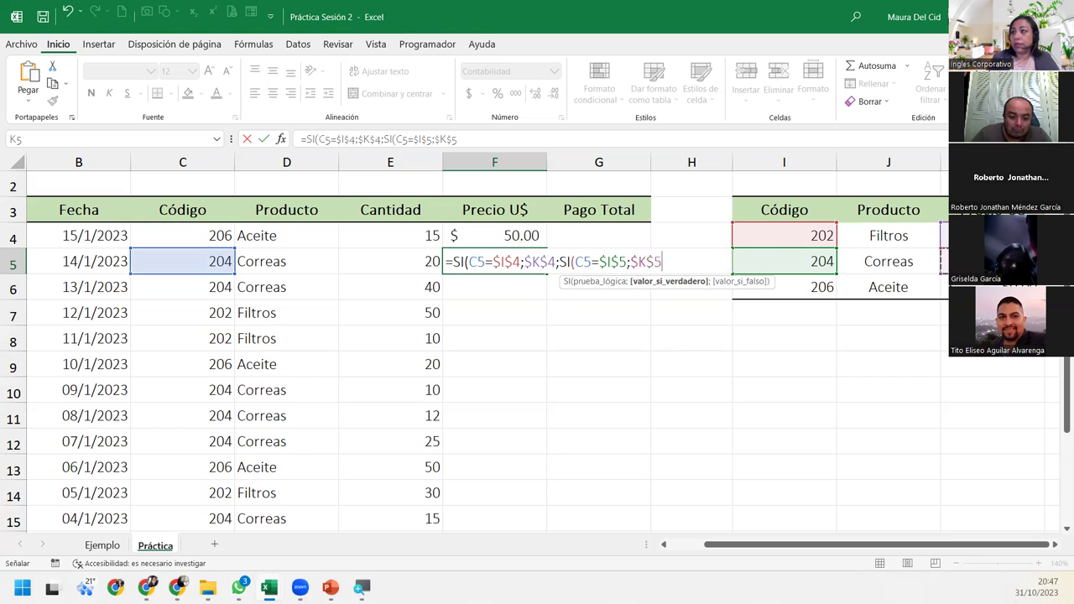
text(;S)
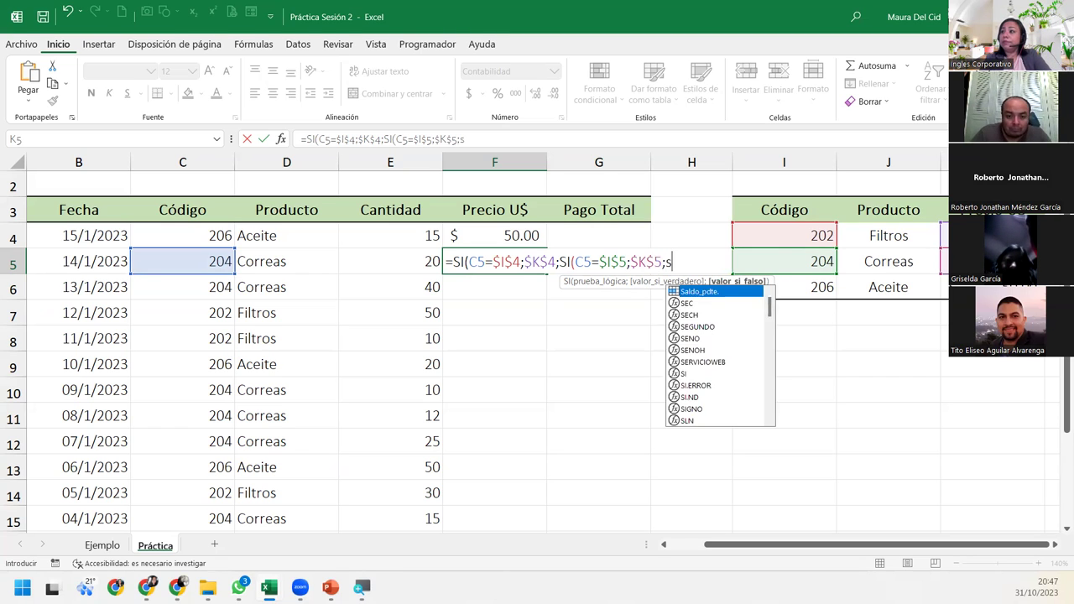
text(I()
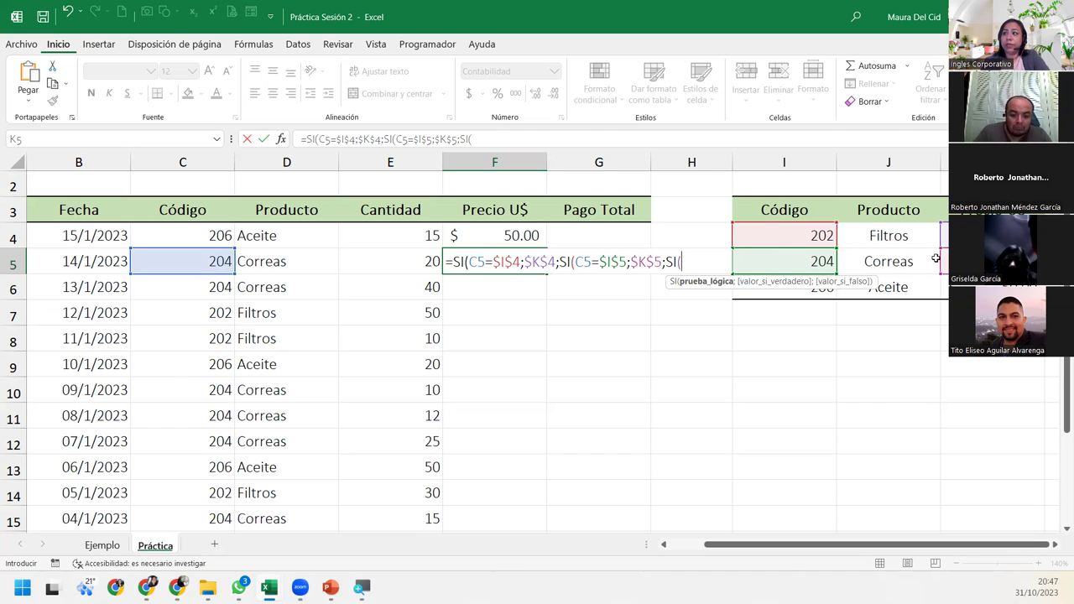
Finish F5 with the test C5=$I$6 returning $K$6, else 0, closing all parentheses
click(209, 263)
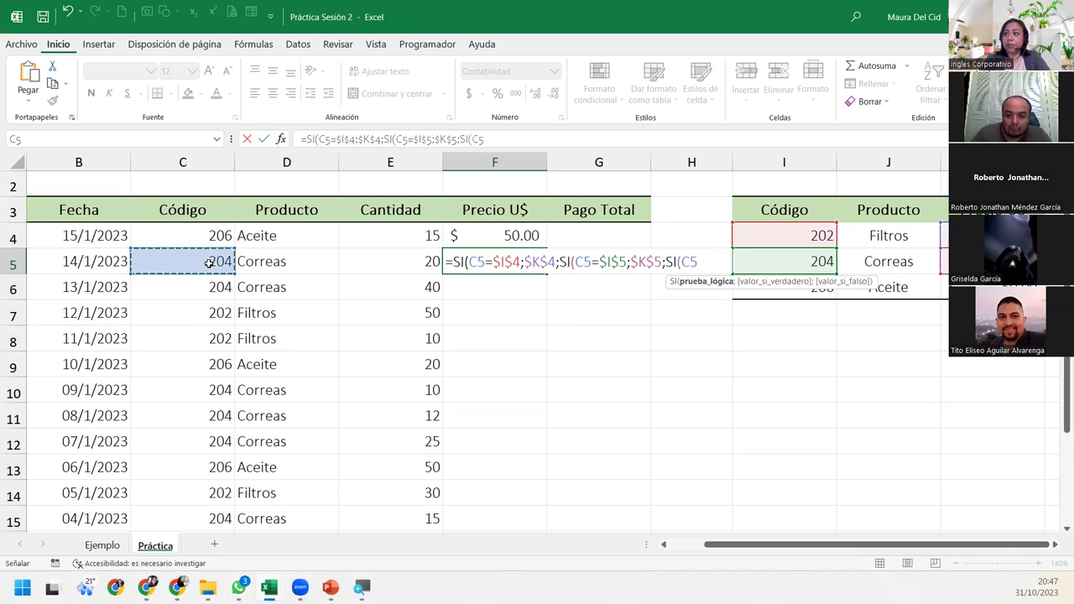
text(=)
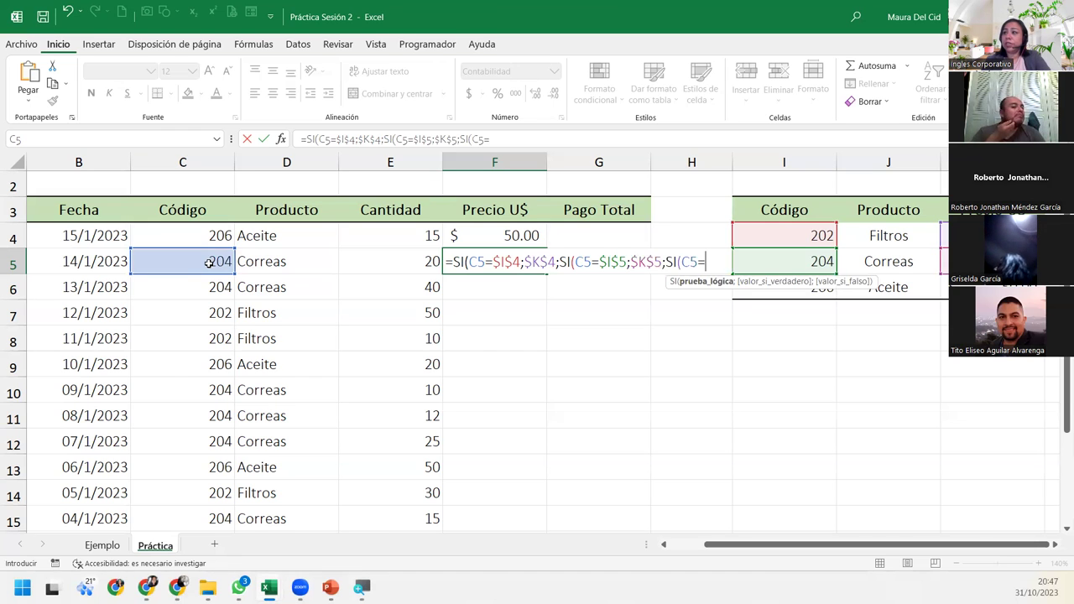
click(795, 291)
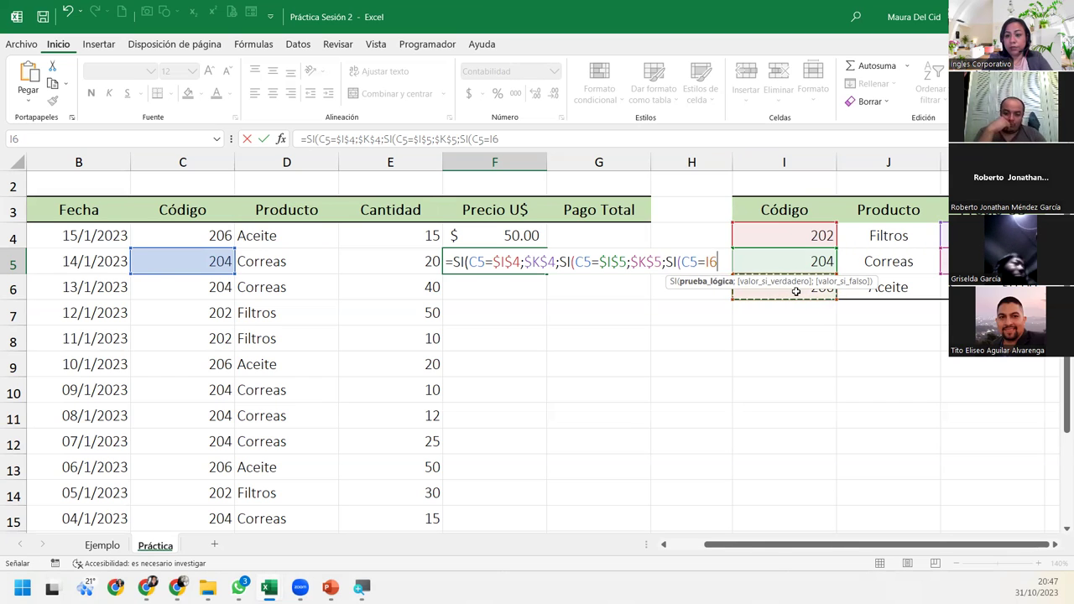
key(F4)
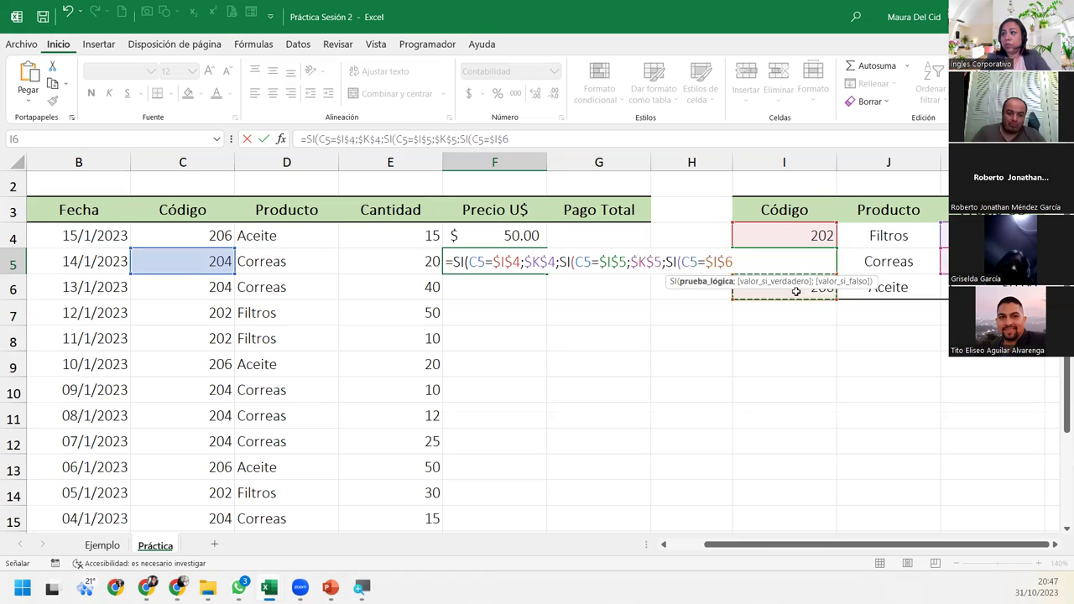
text(;)
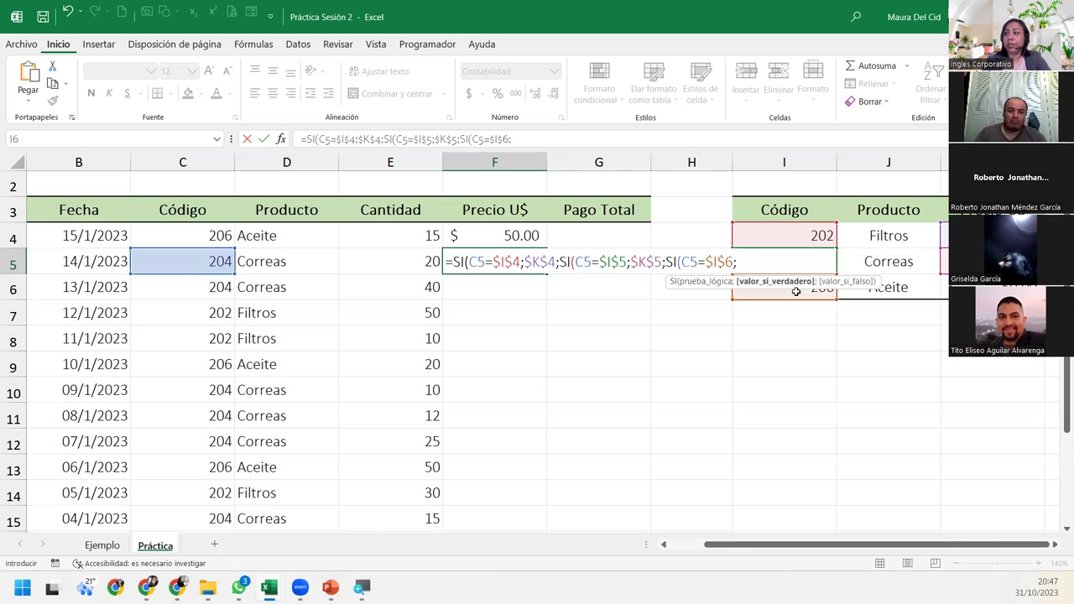
click(990, 287)
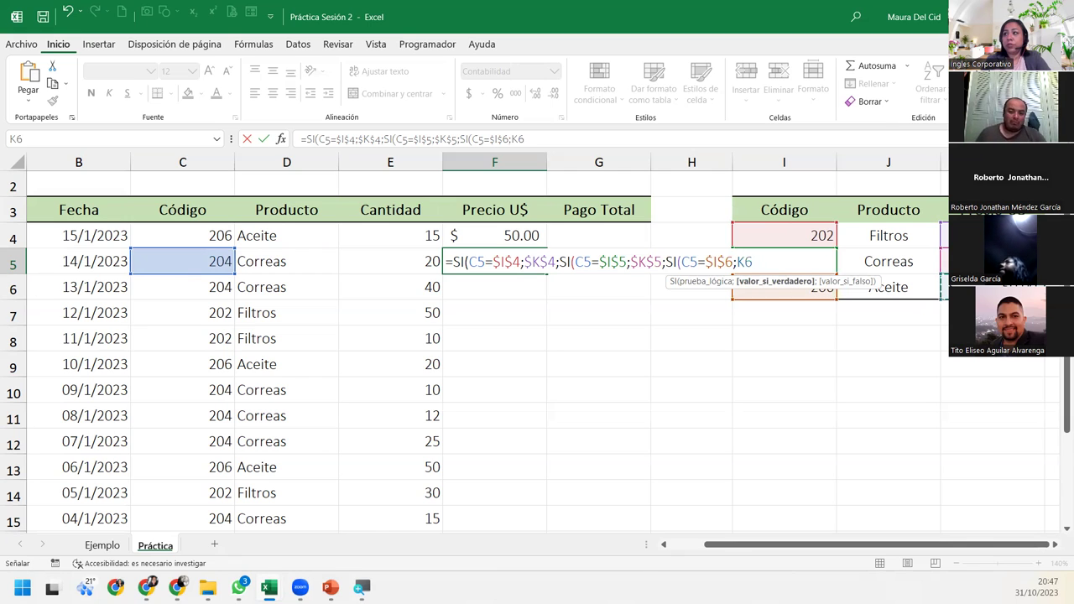
key(F4)
text(,)
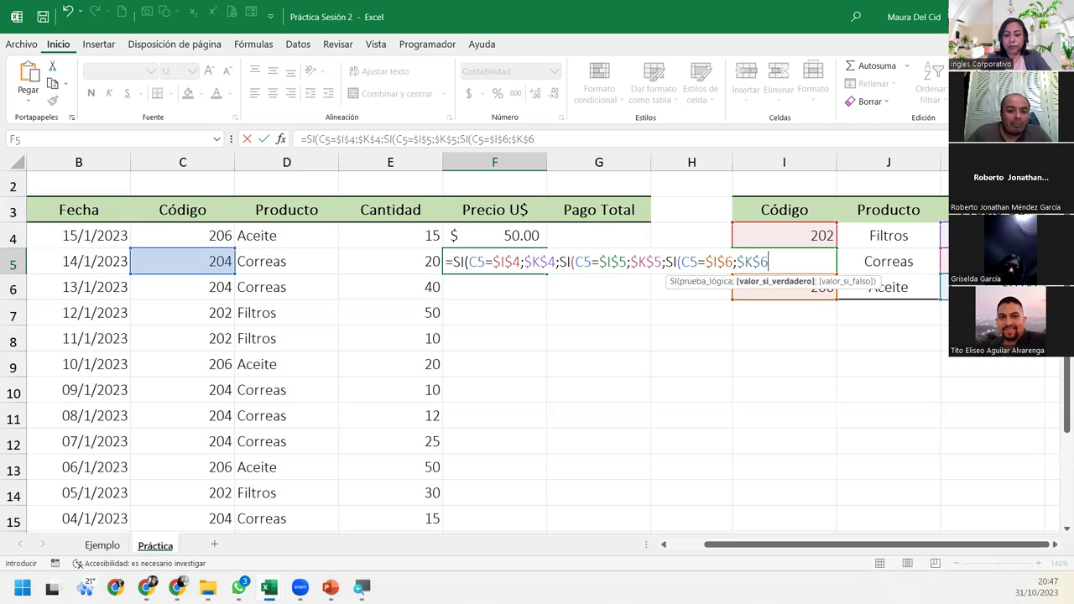
text(;)
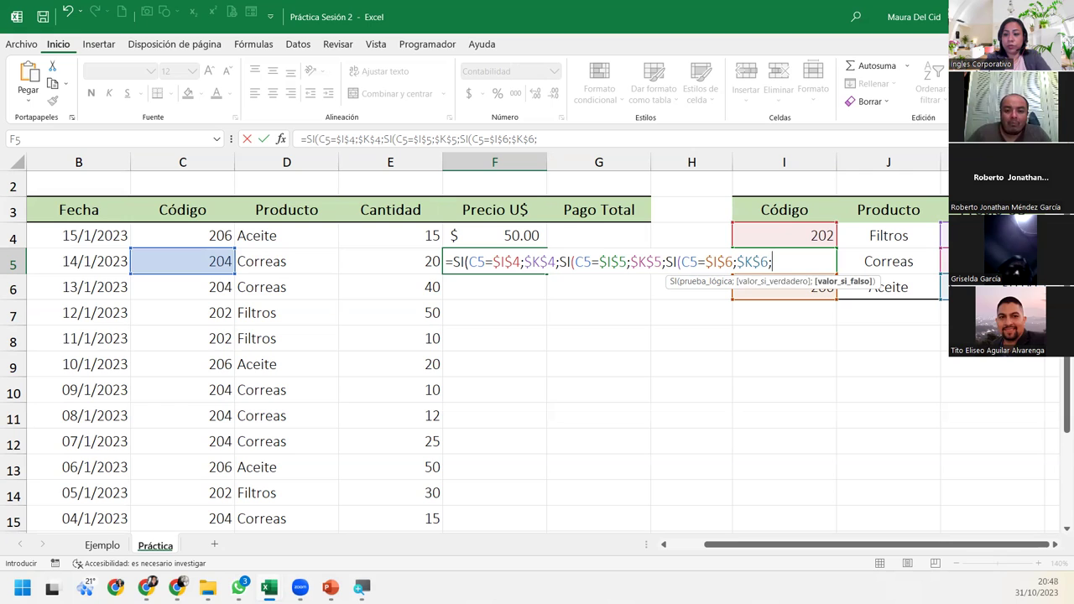
text(0)
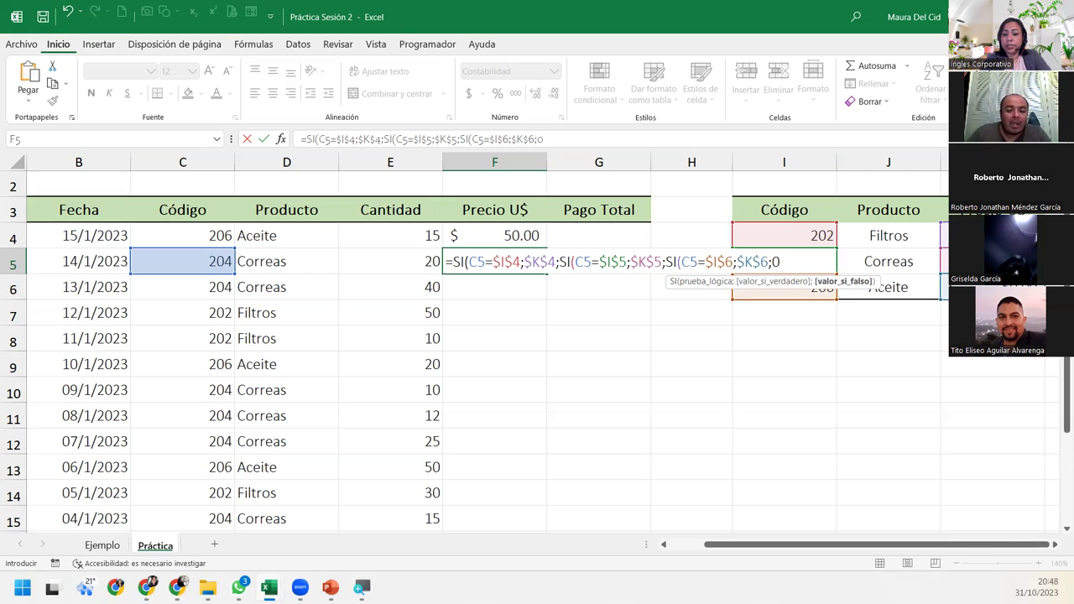
text()))
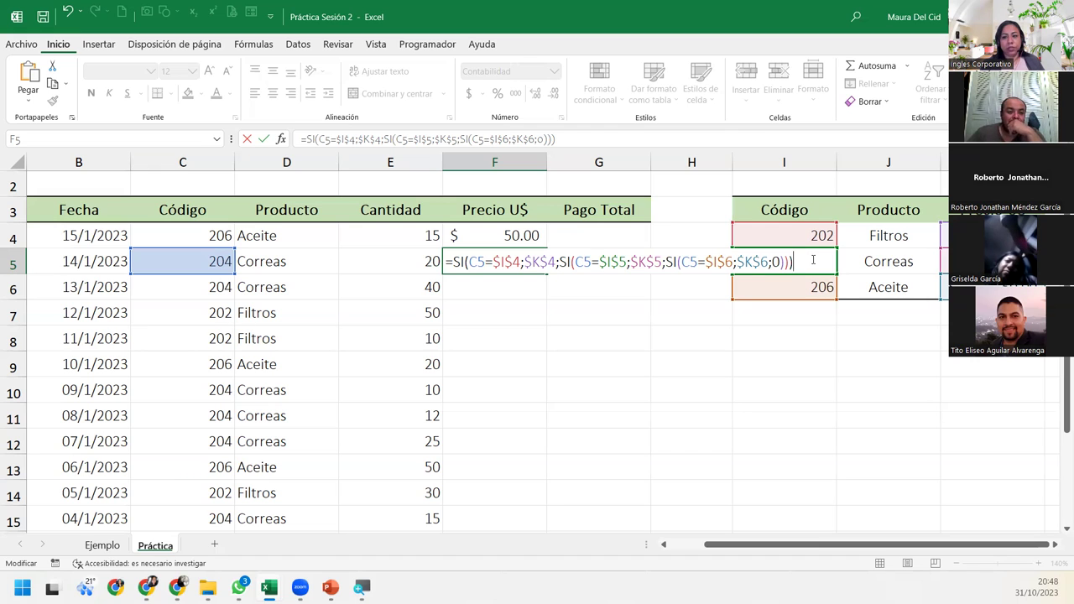
Commit F5's formula and fill it down to F15, choosing a fill option for the copies
key(Return)
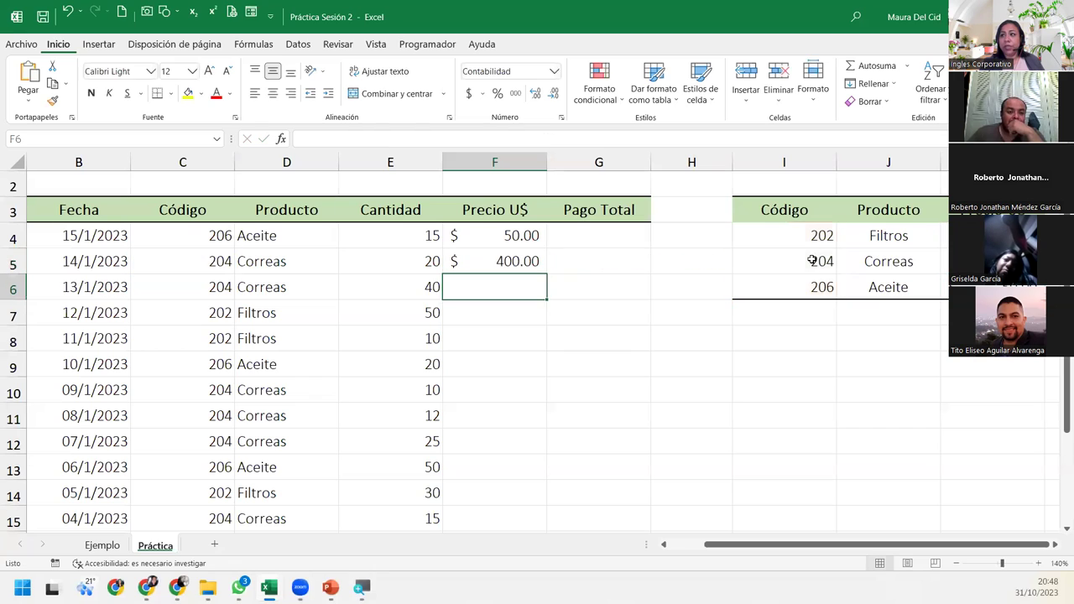
click(514, 261)
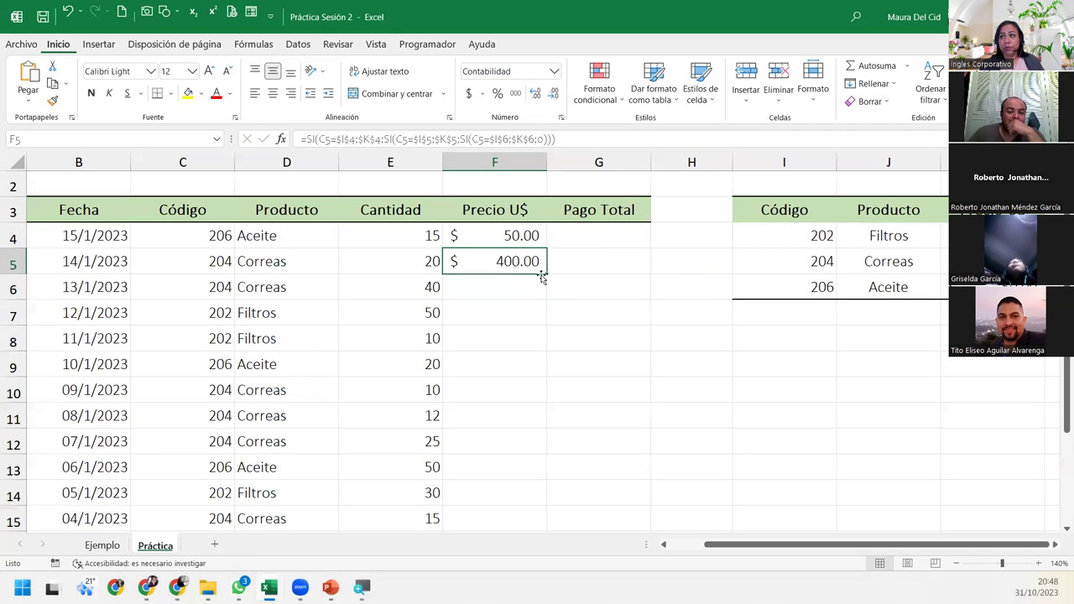
double_click(548, 274)
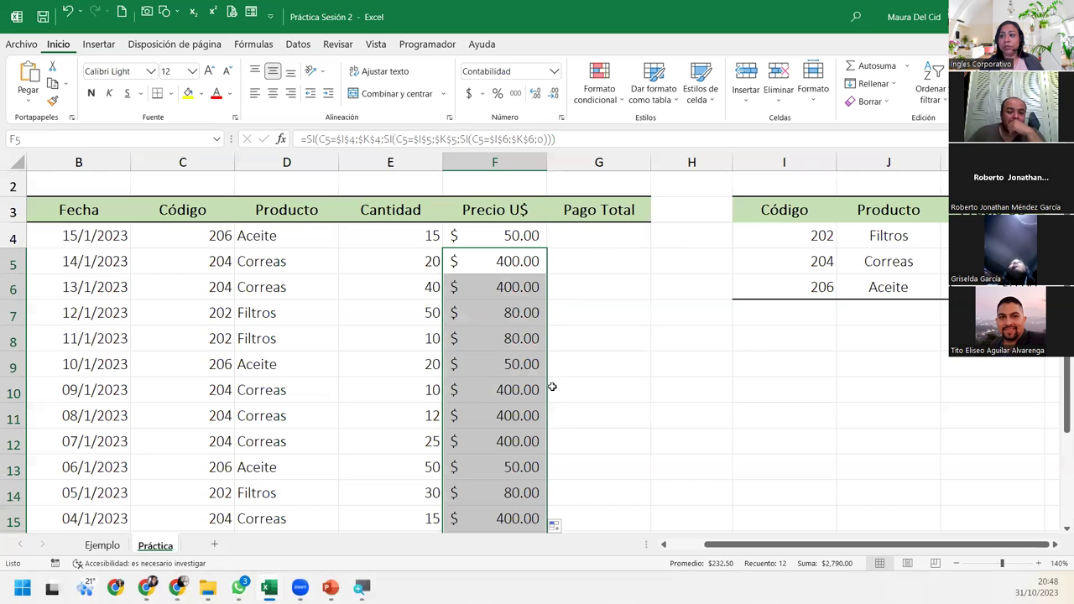
click(558, 525)
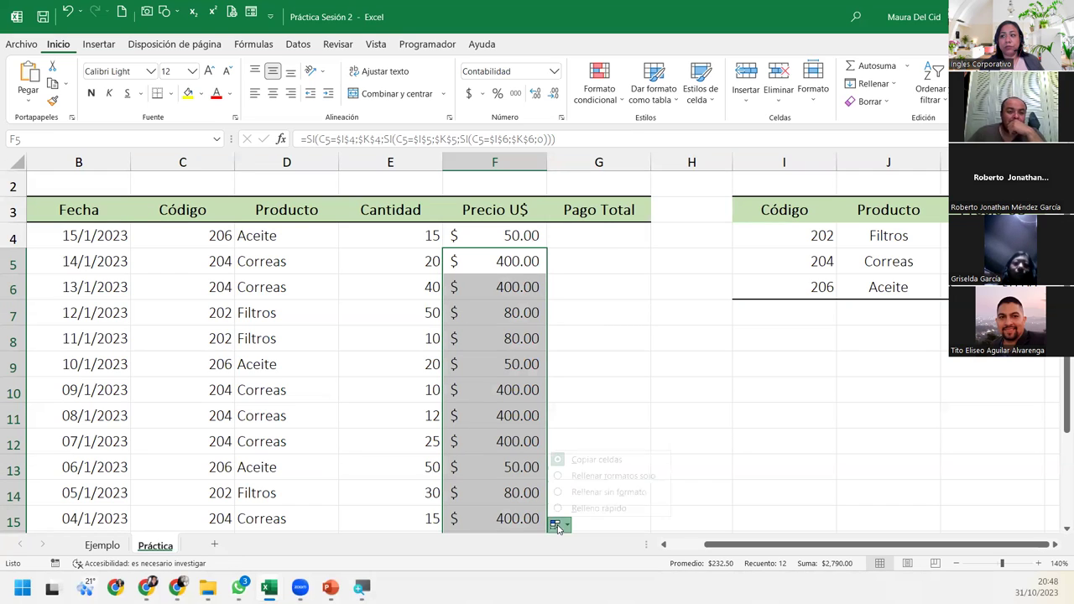
click(603, 484)
click(527, 460)
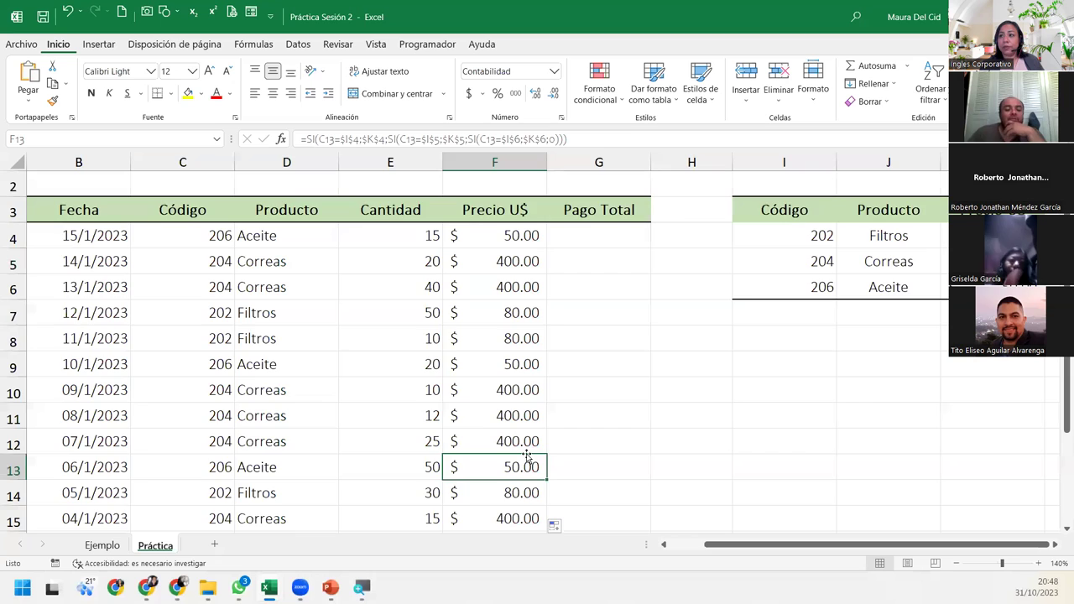
scroll(526, 454, down, 3)
scroll(526, 454, up, 4)
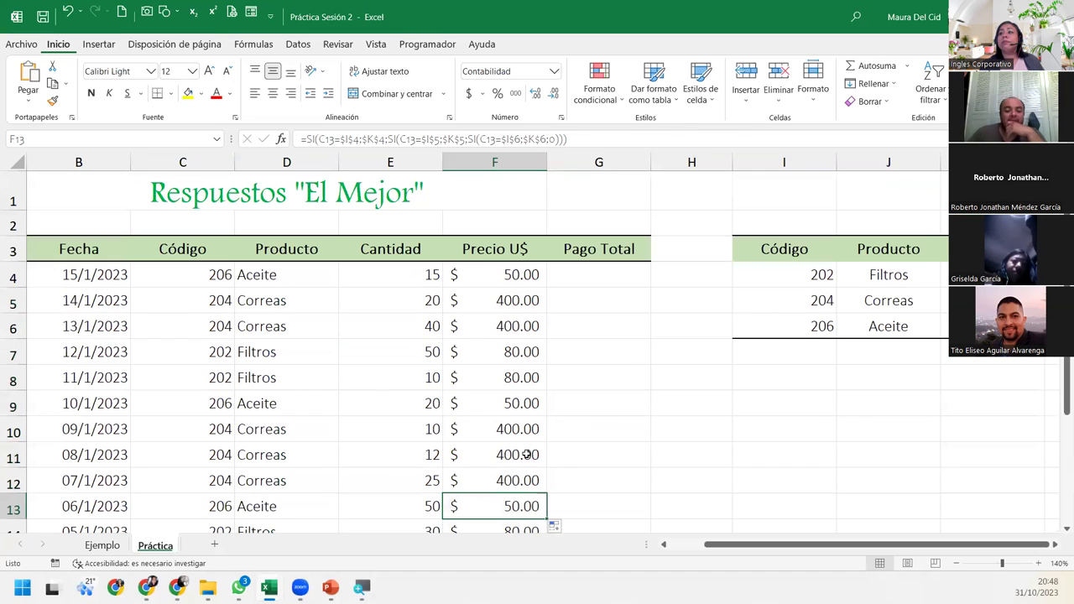
click(531, 304)
click(189, 295)
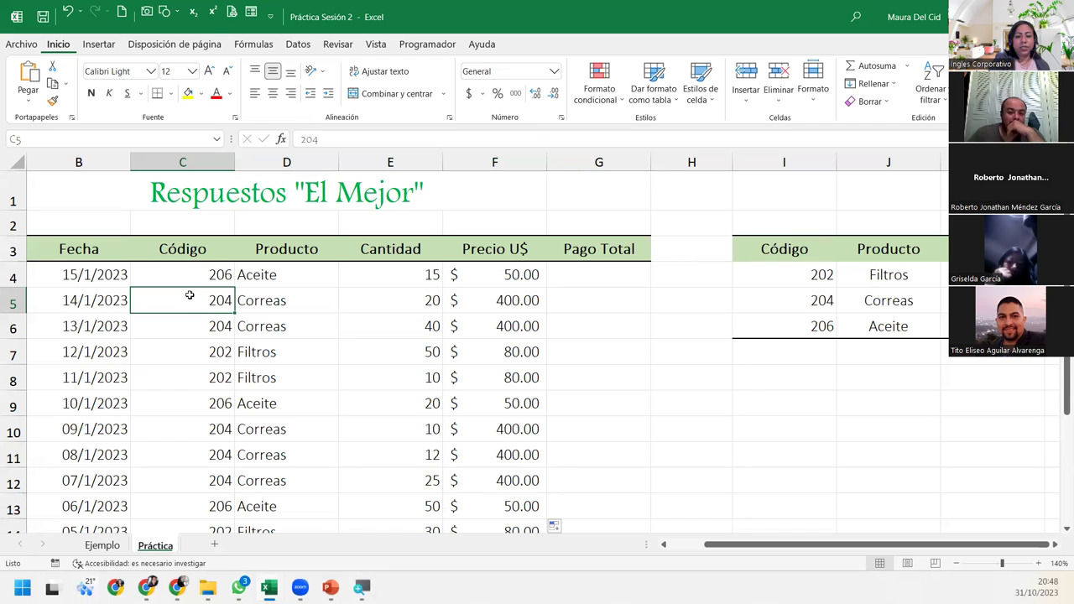
text(205)
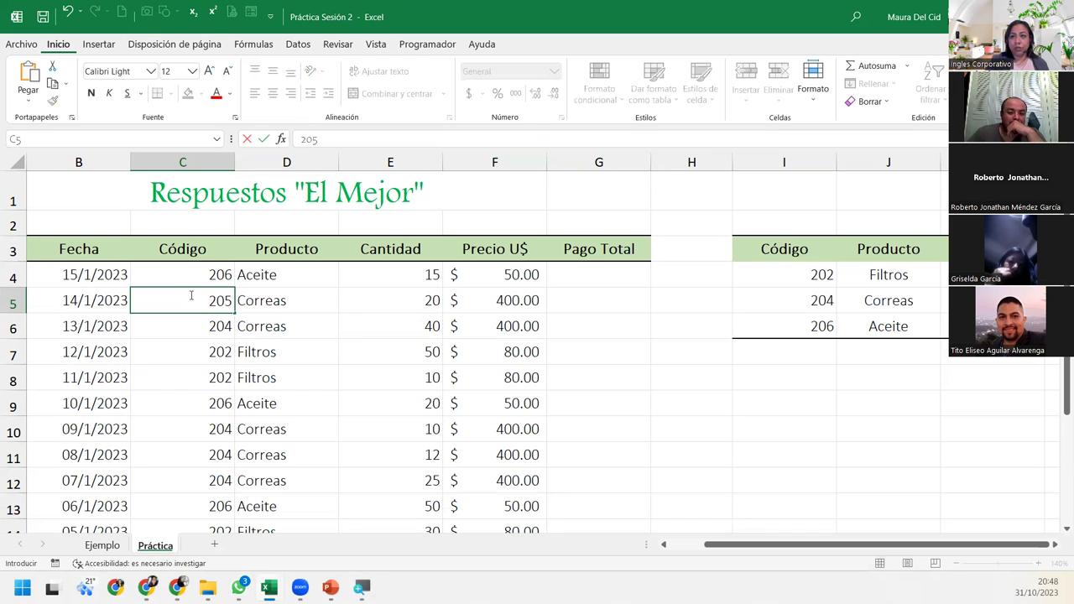
key(Return)
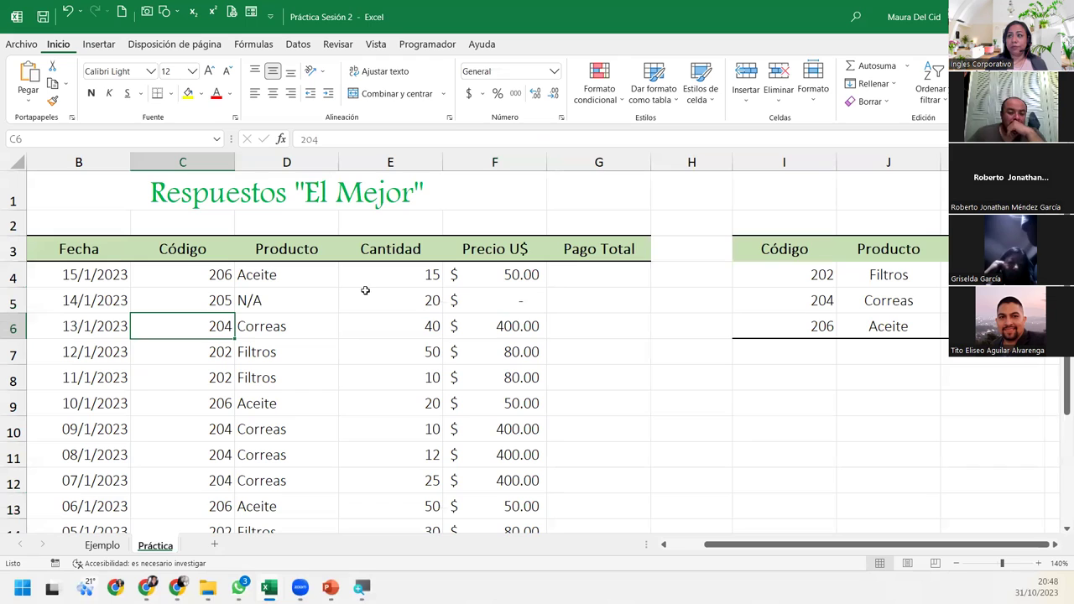
click(529, 307)
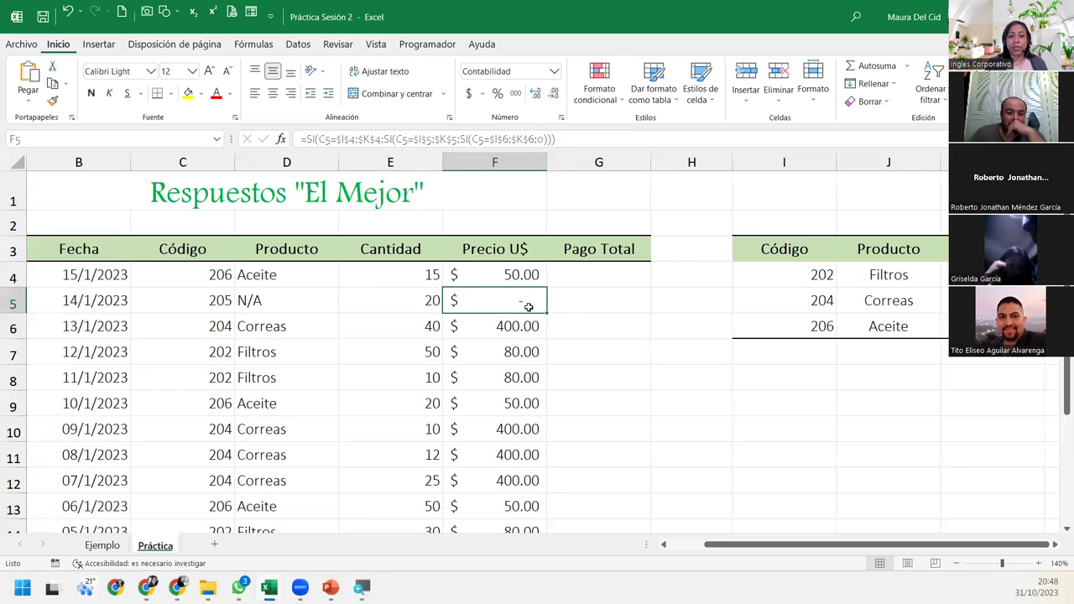
click(266, 297)
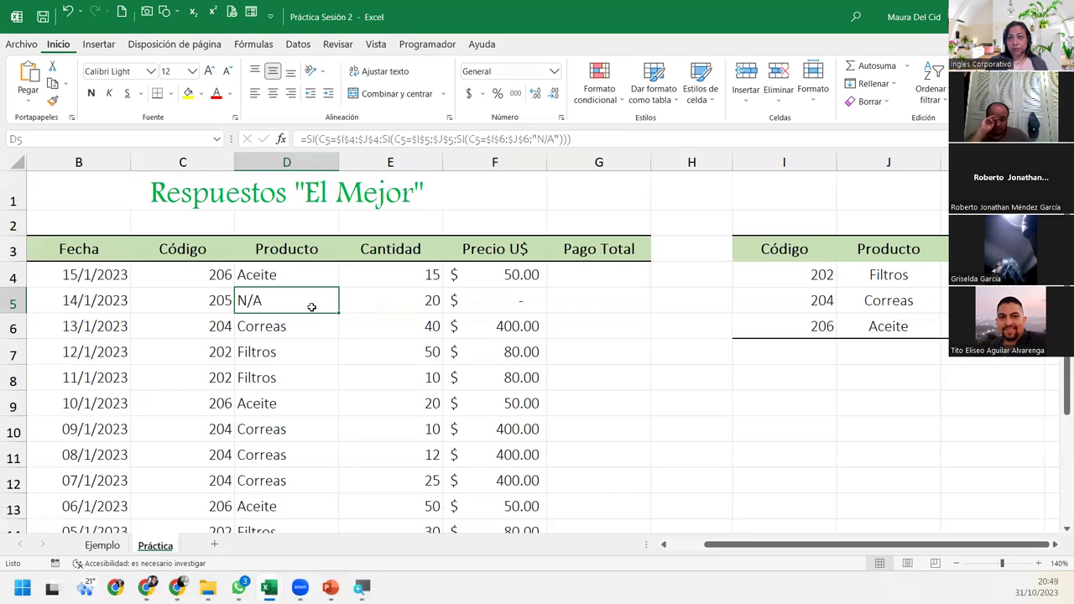
click(202, 303)
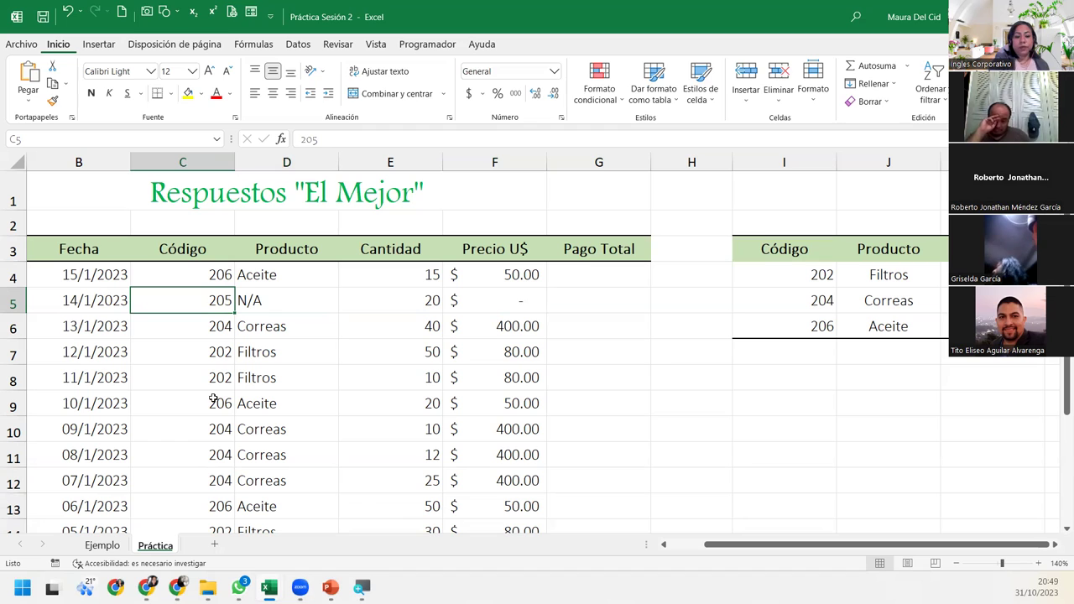
text(204)
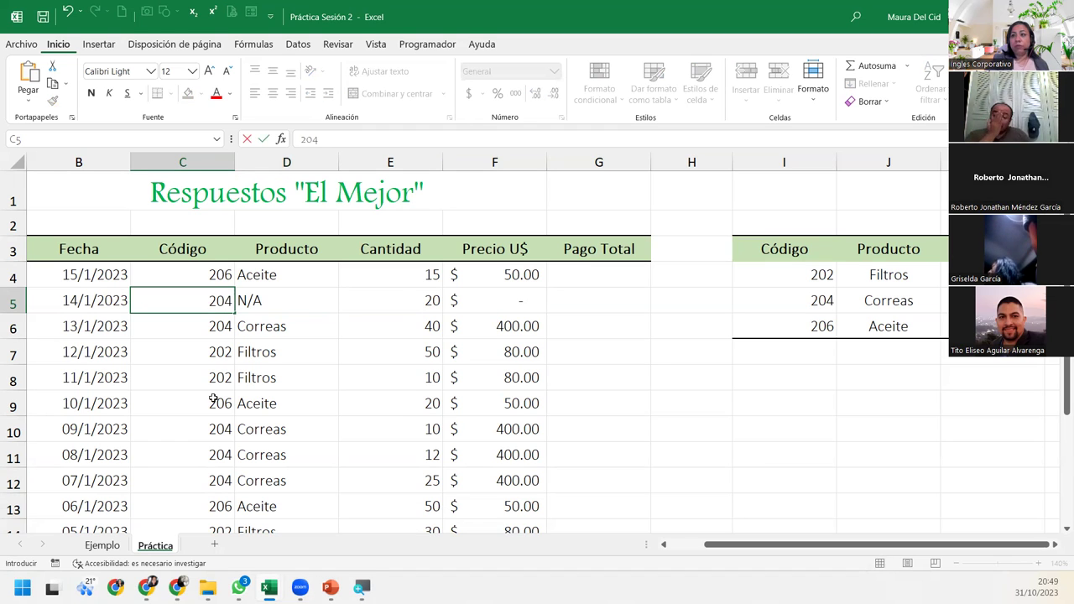
key(Return)
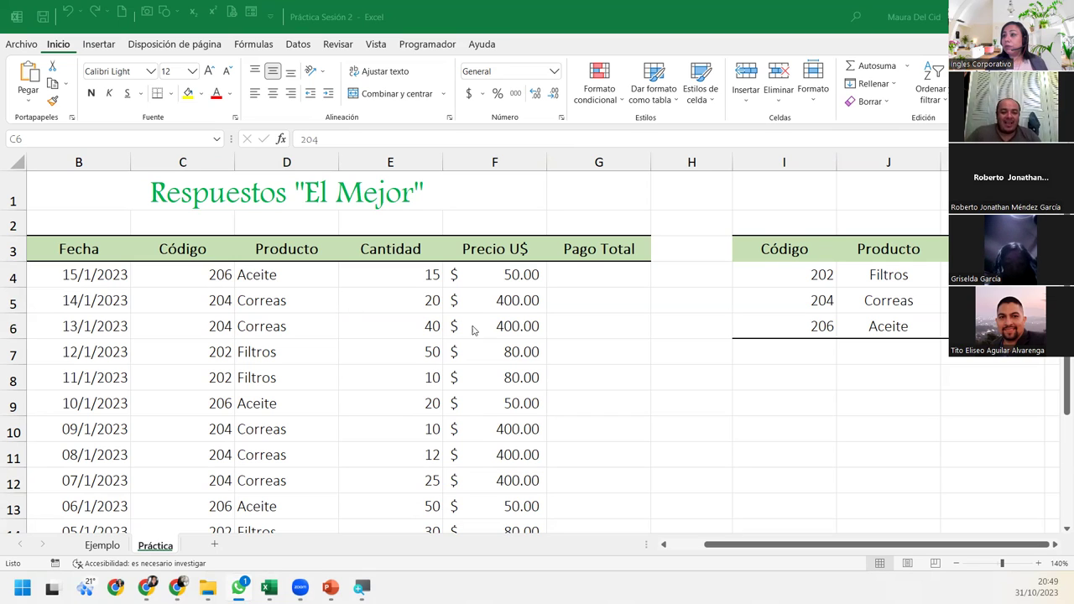
Review and recommit F5's nested SI formula showing $ 400.00 for Correas, then select H9
double_click(493, 302)
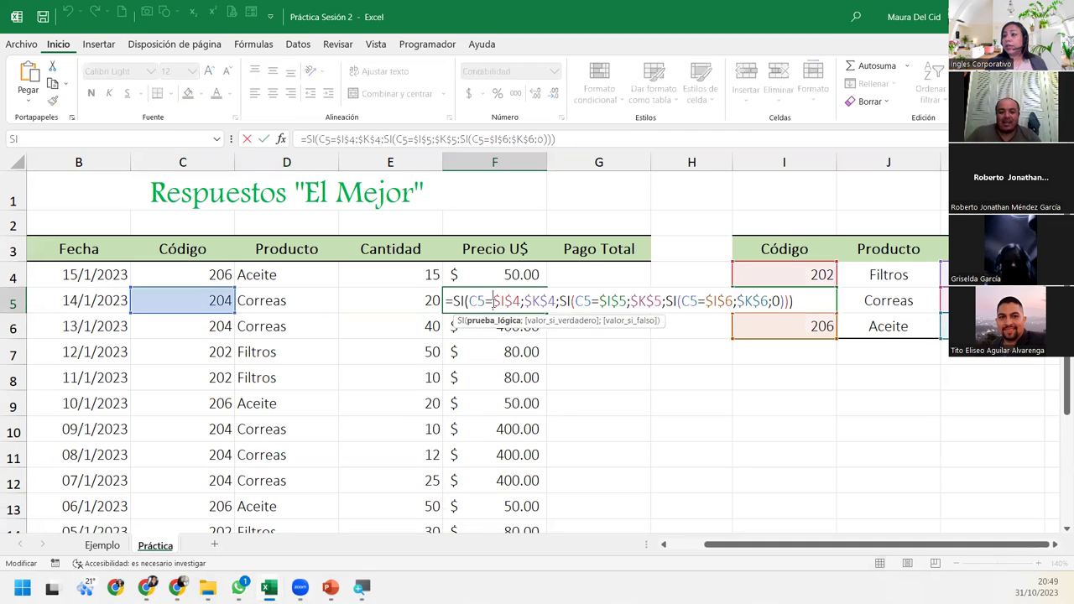
click(804, 303)
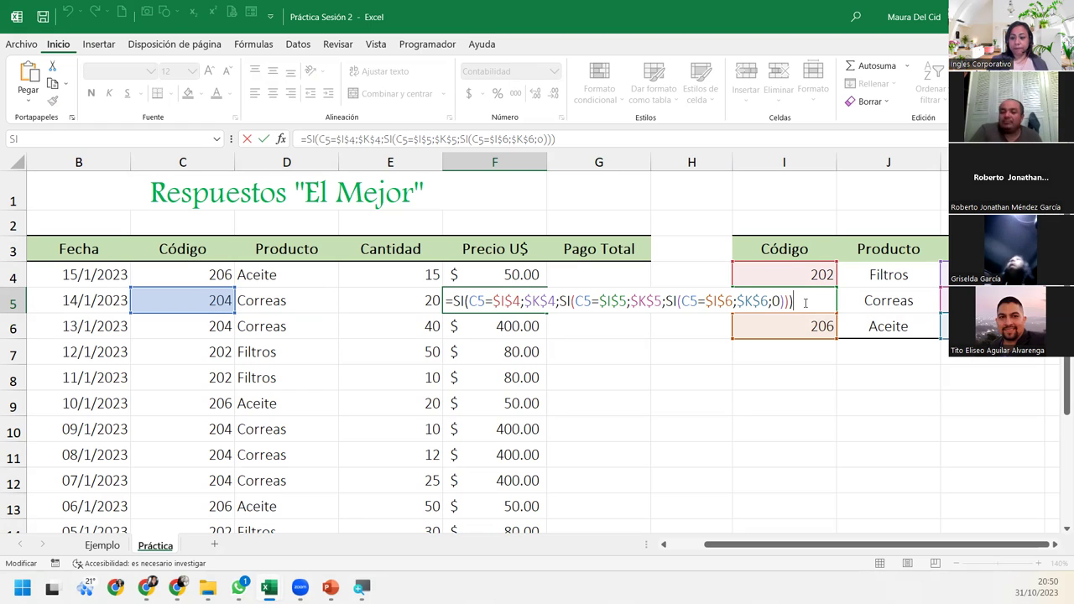
key(Return)
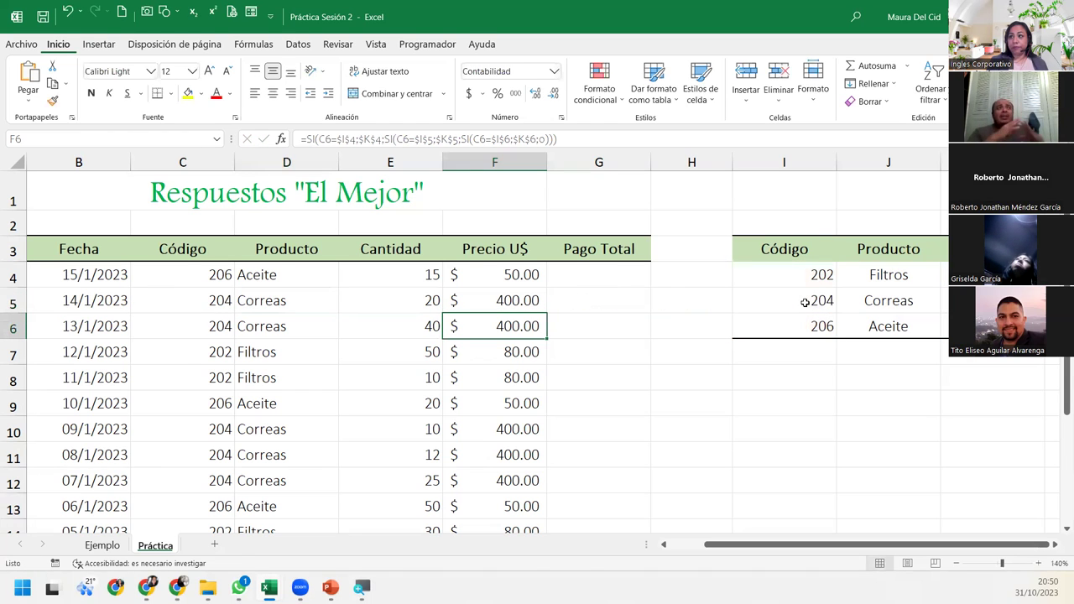
double_click(503, 299)
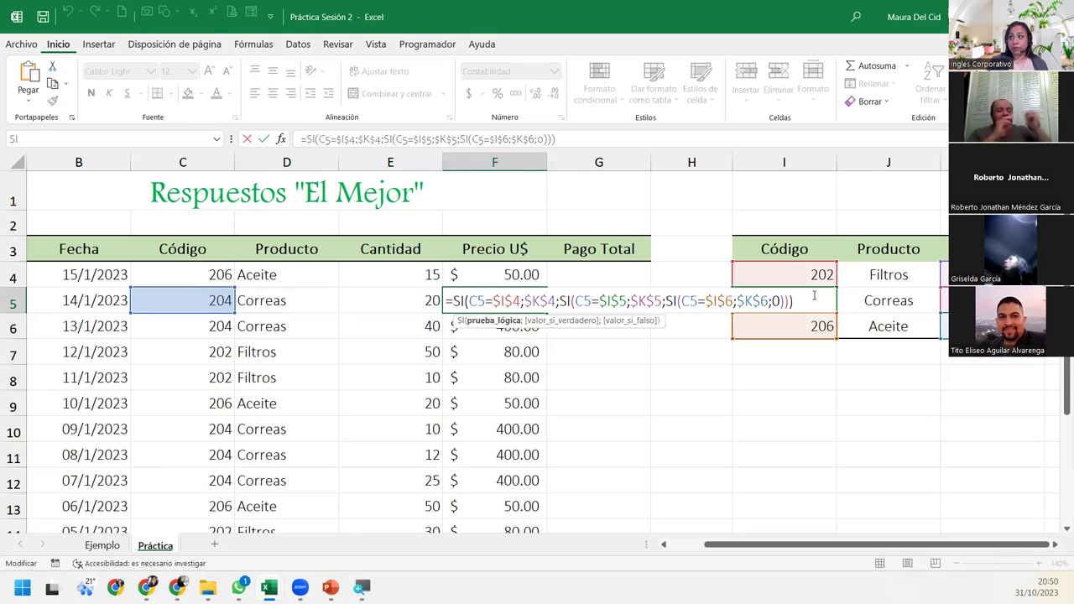
click(814, 295)
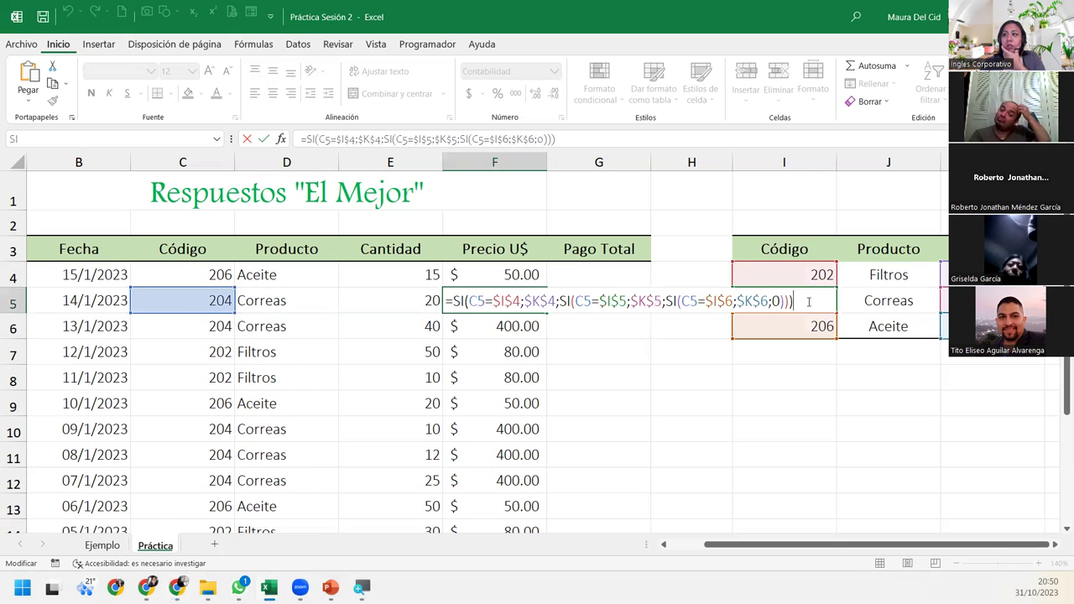
key(Return)
click(714, 407)
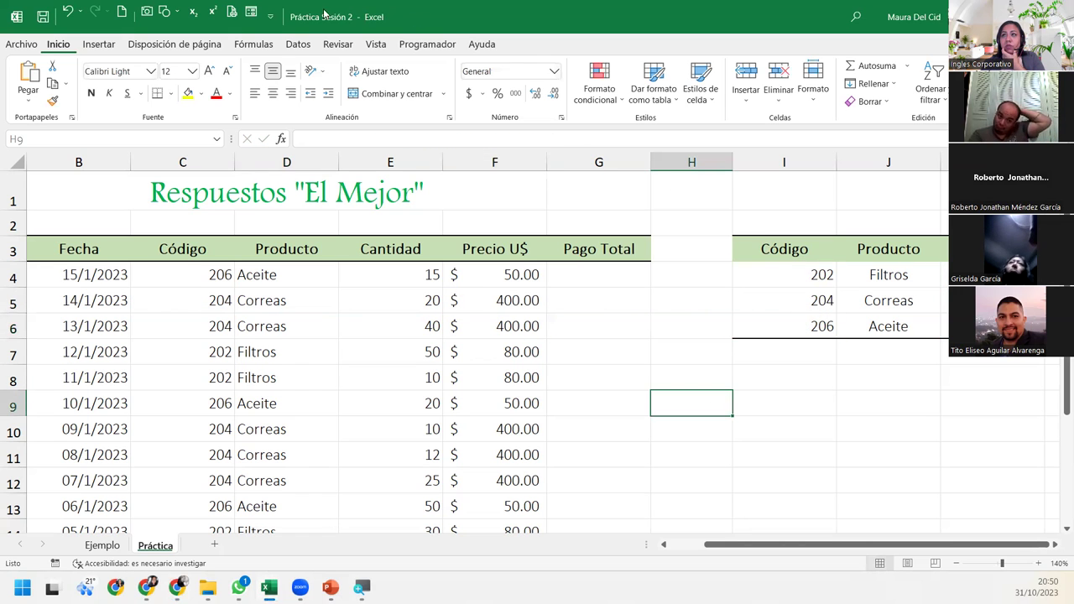
Switch to the Datos tab, select I9 and view the Obtener datos externos options
click(298, 43)
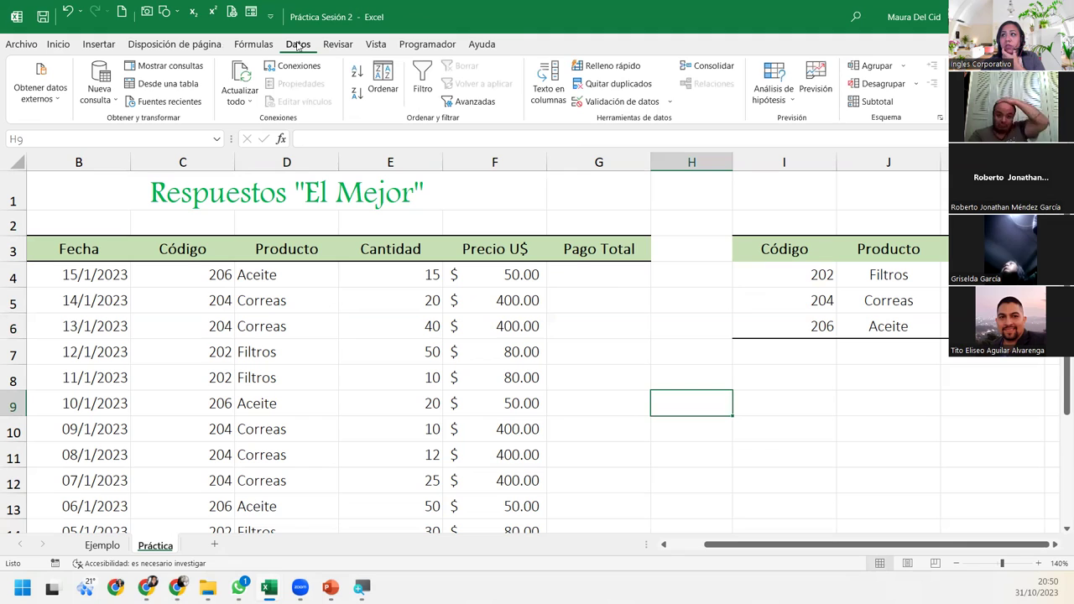
click(779, 391)
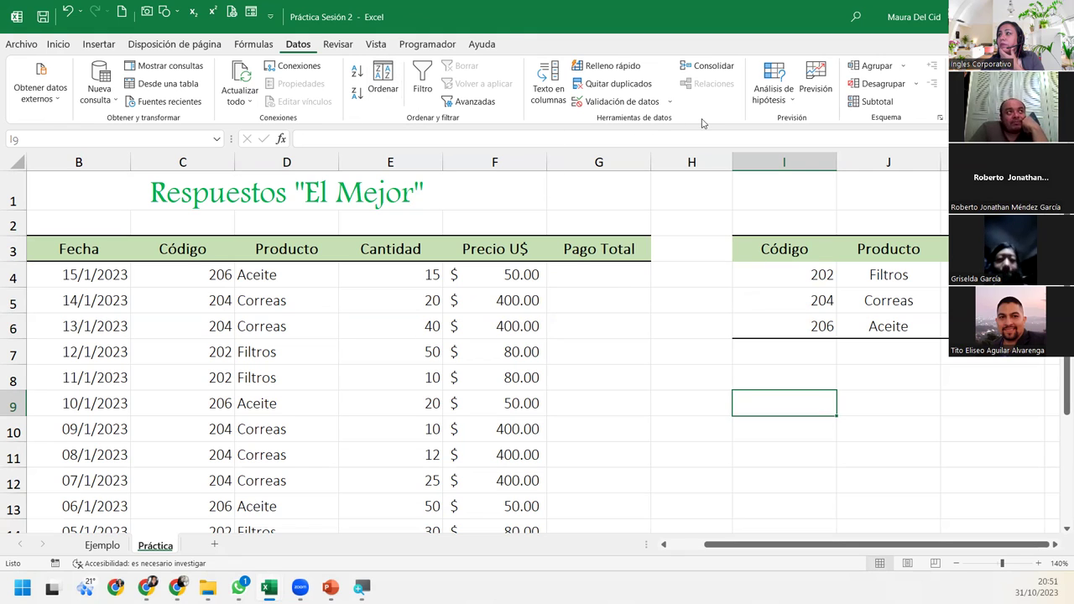
click(32, 109)
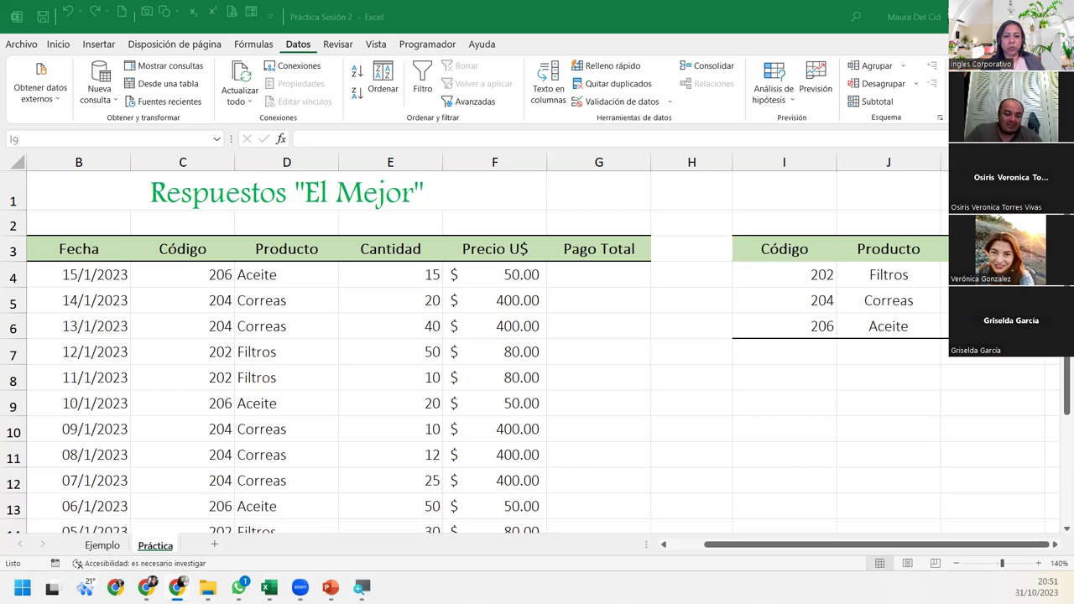
Recommit F4's formula and accept Excel's parenthesis correction so it shows $ 50.00
click(560, 271)
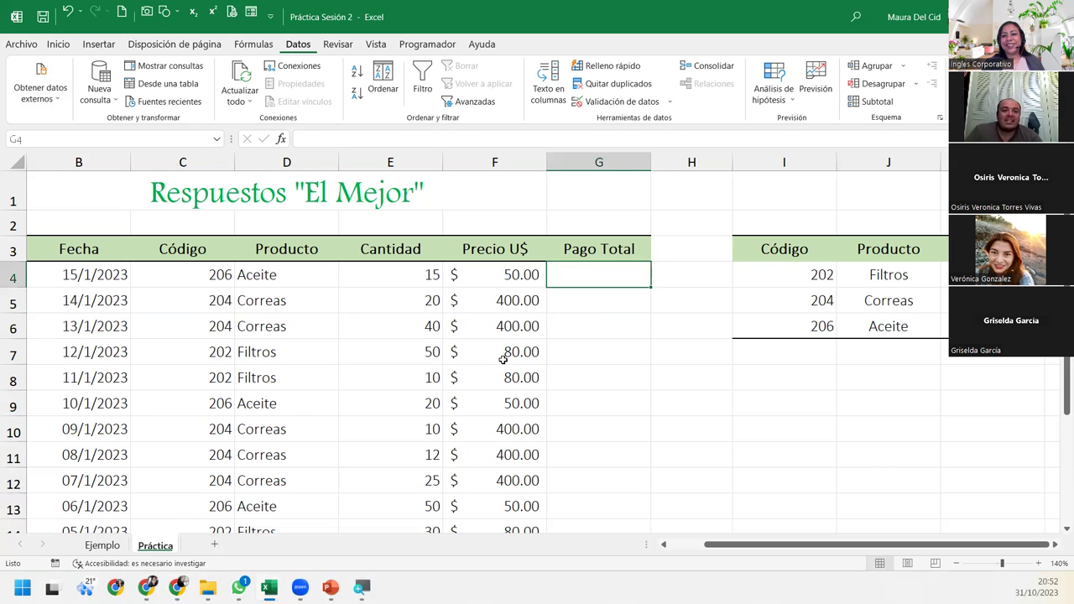
scroll(512, 382, down, 1)
scroll(512, 379, up, 1)
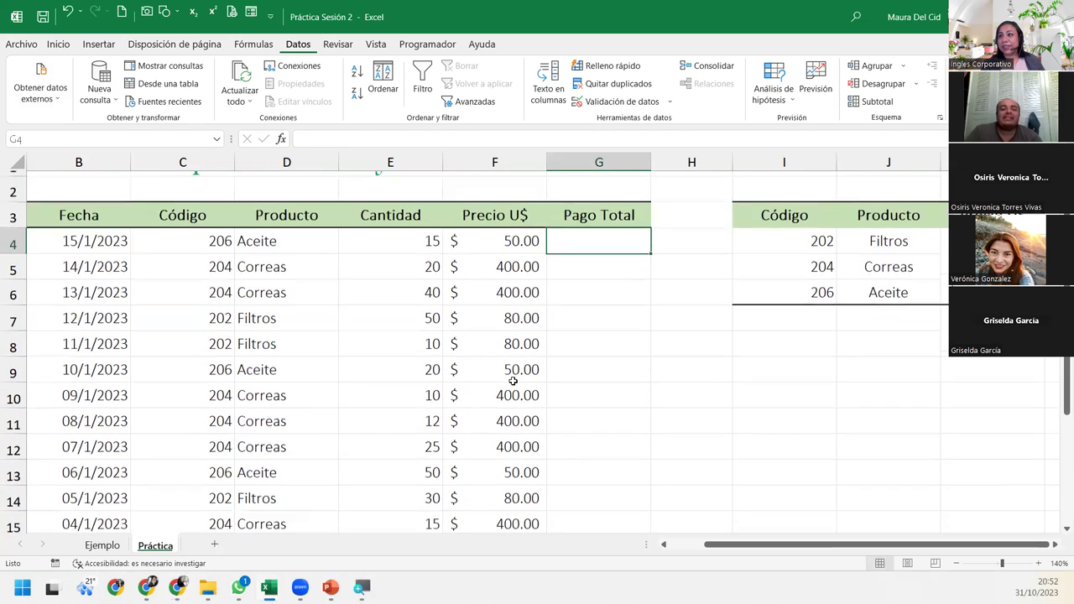
click(525, 273)
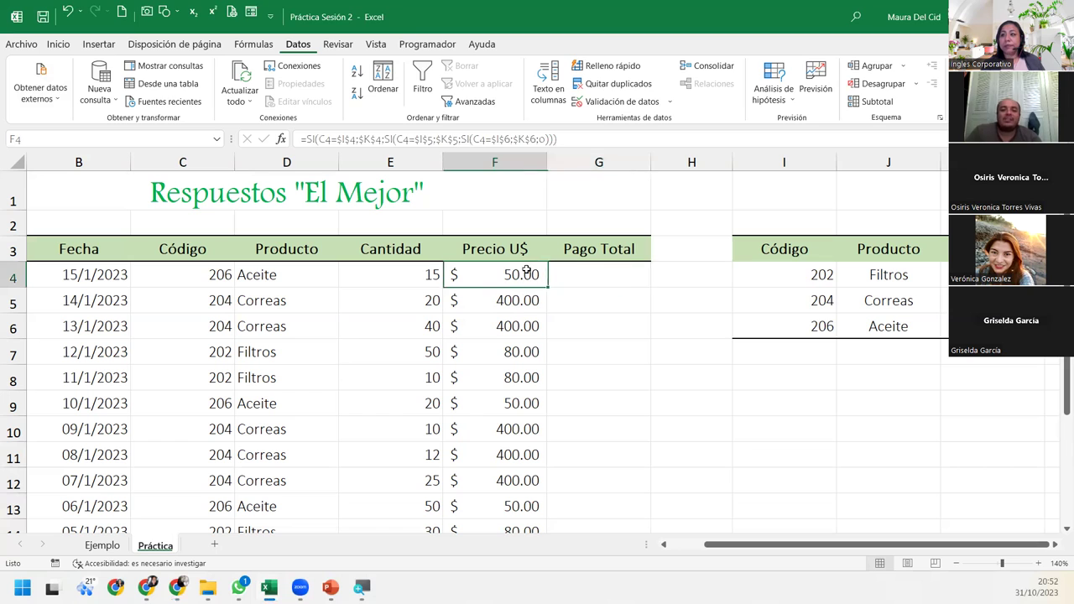
double_click(525, 273)
click(807, 276)
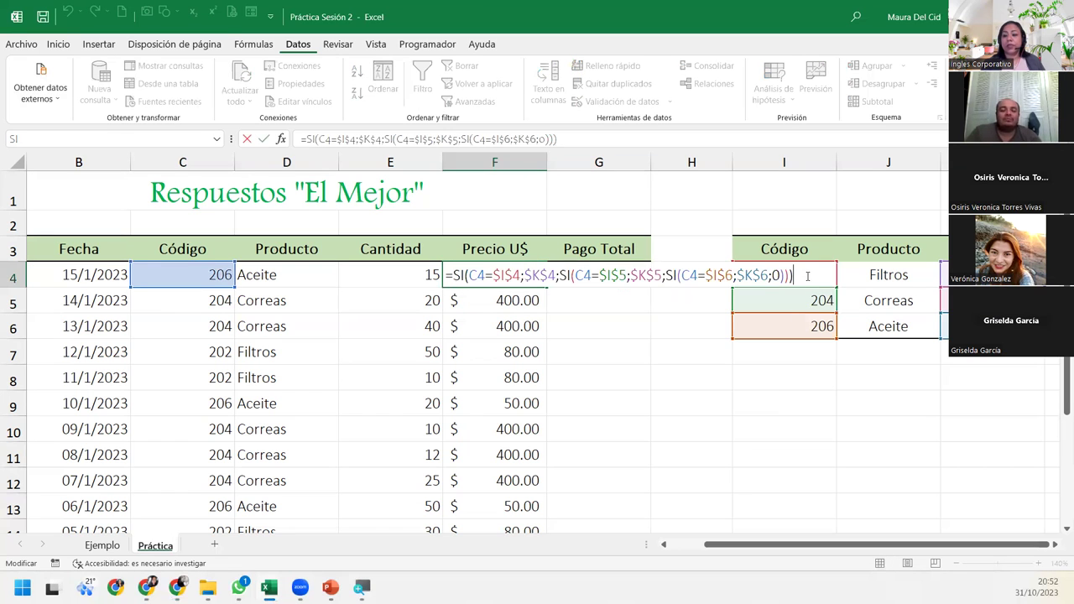
key(Return)
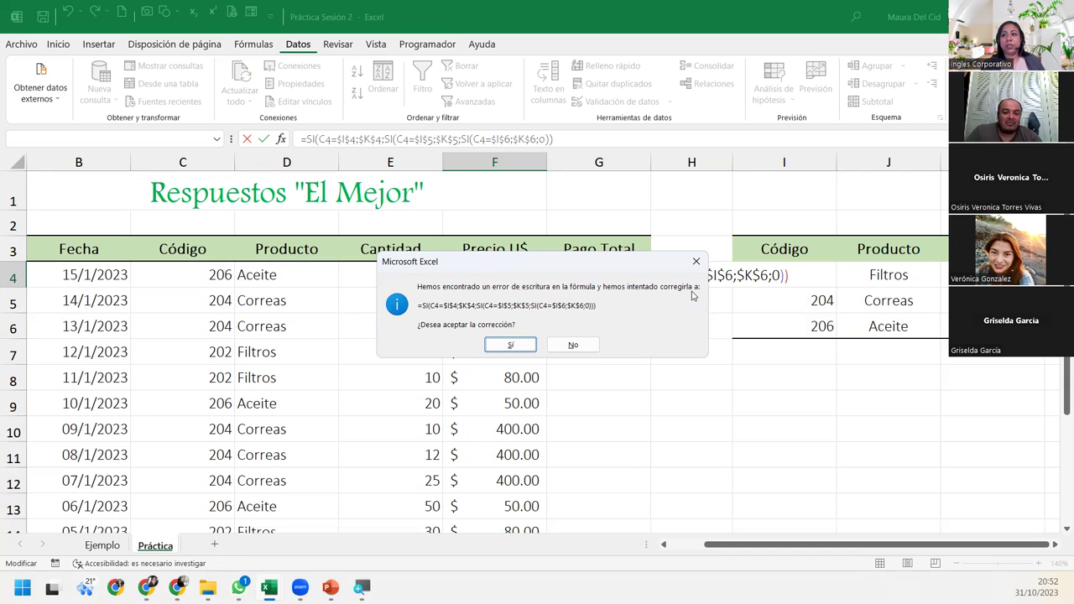
click(510, 344)
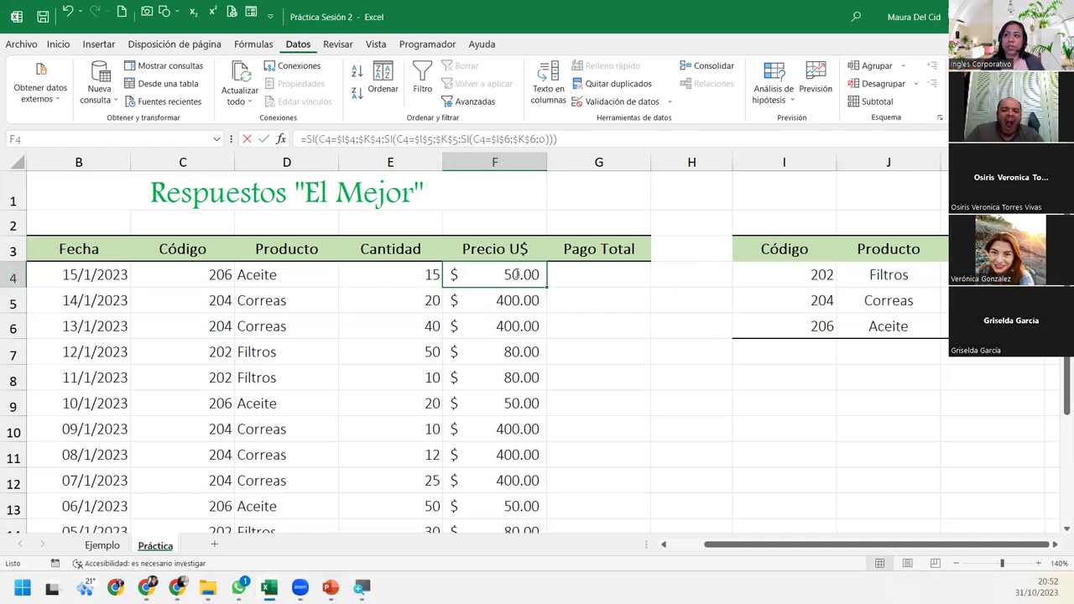
Recheck F4's corrected nested SI formula, then move to G4
double_click(512, 276)
click(804, 280)
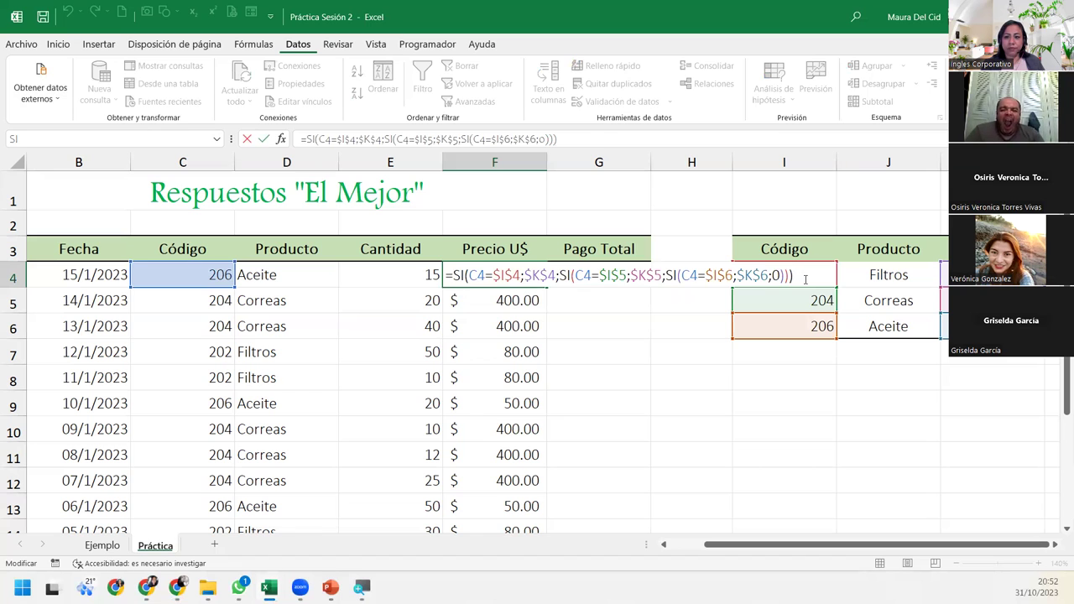
key(Return)
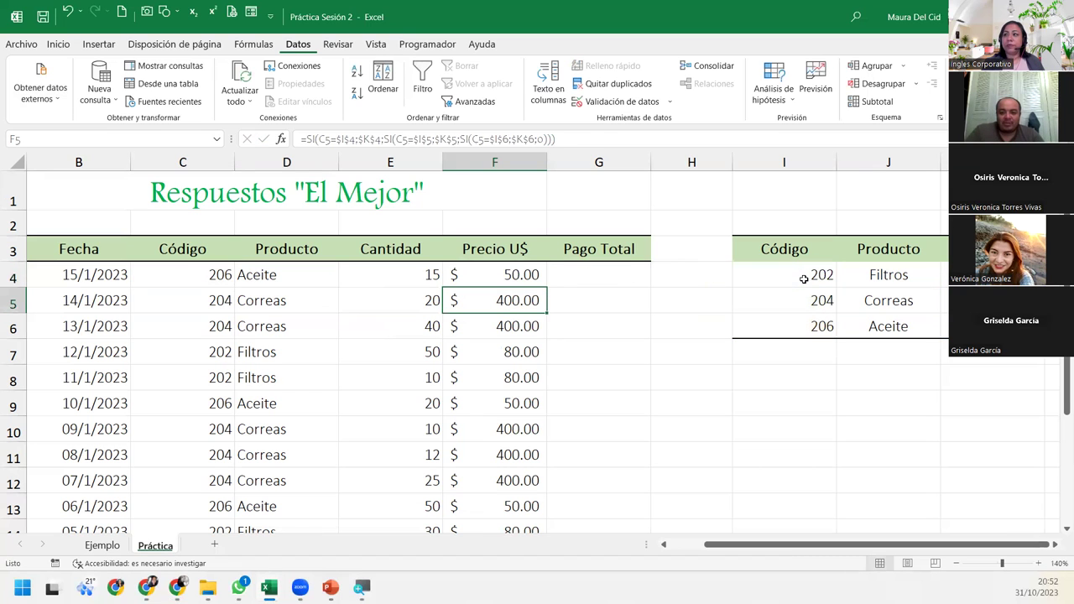
click(614, 275)
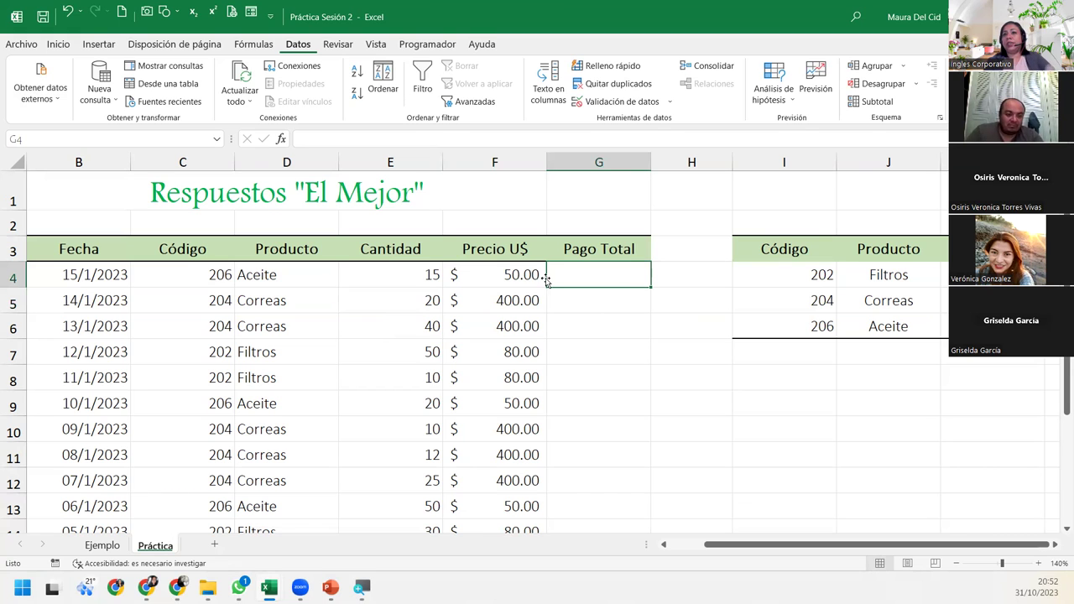
Enter =E4*F4 in G4 for a Pago Total of $ 750.00, then reopen F4's formula
text(=)
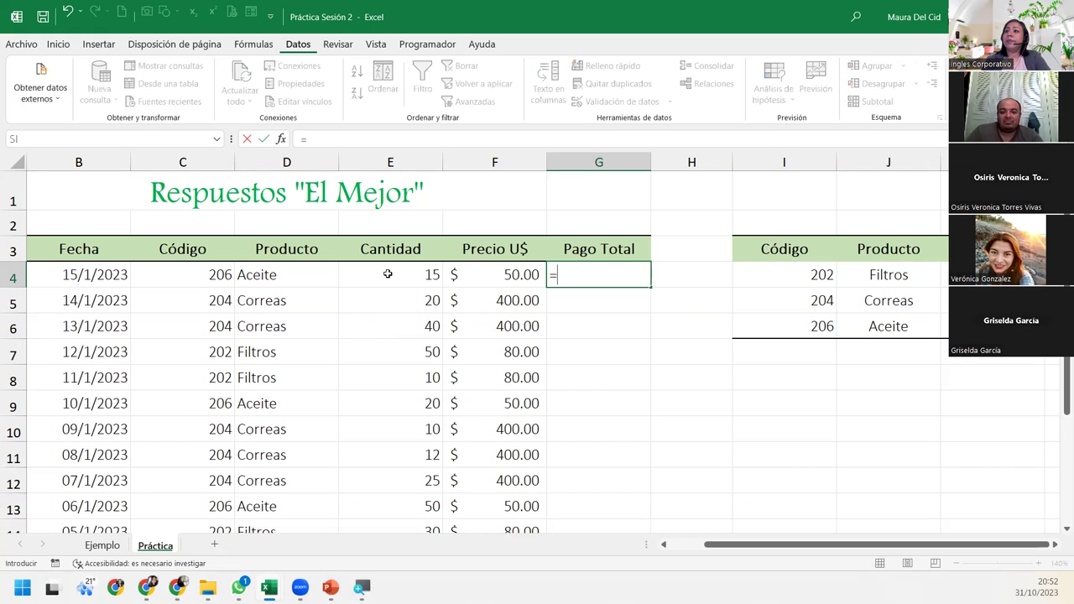
click(387, 274)
text(*)
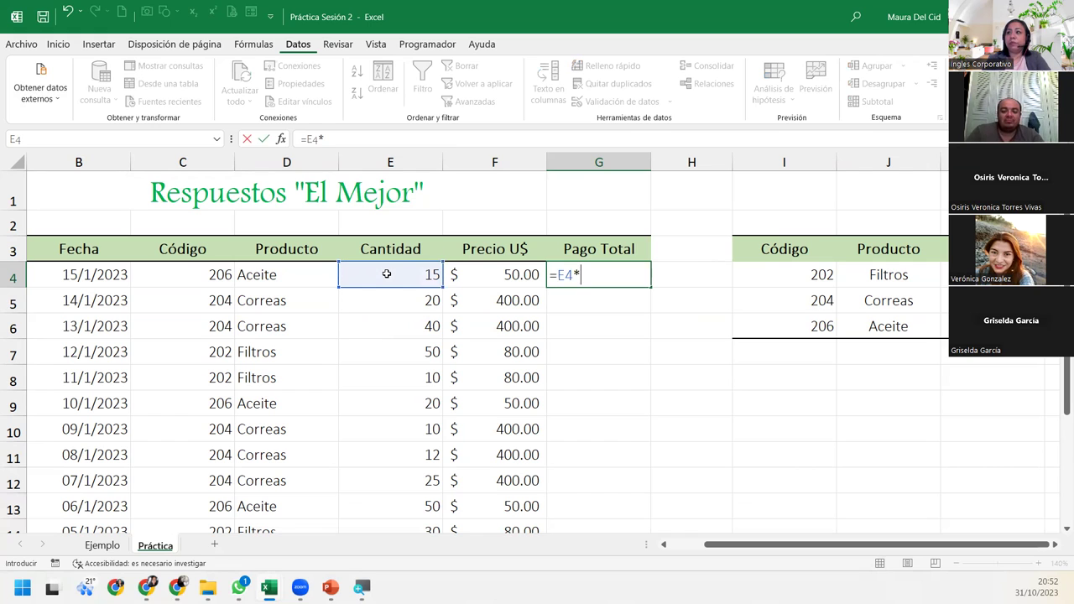
click(484, 278)
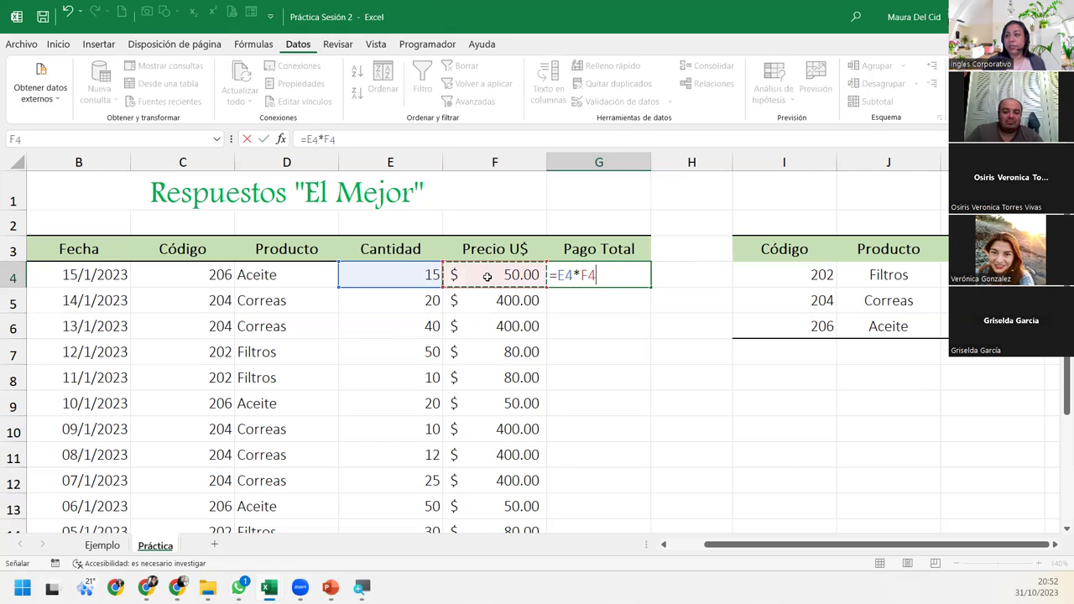
key(Return)
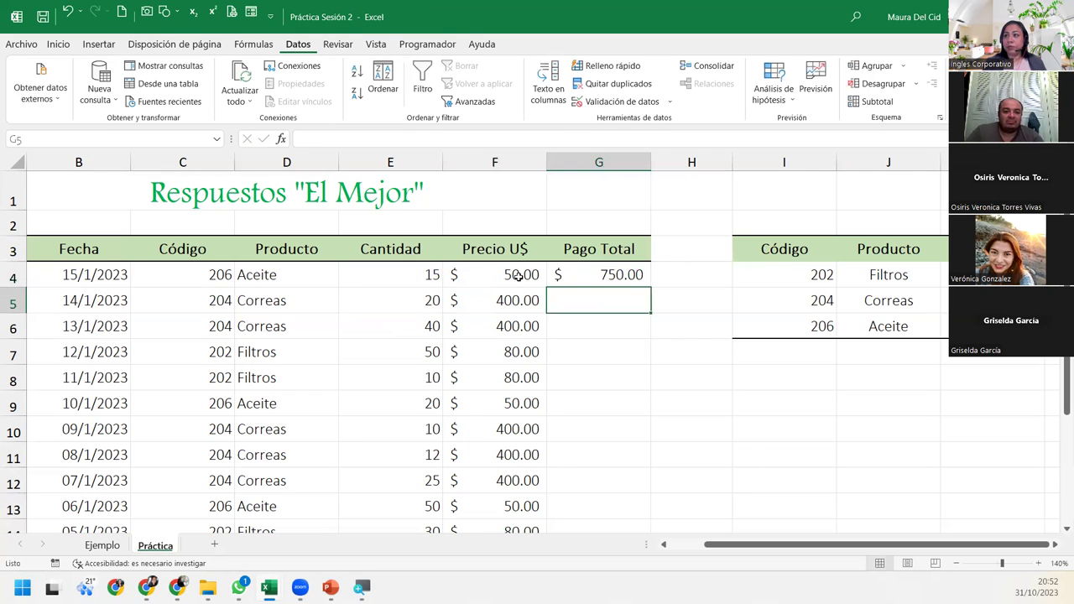
double_click(520, 275)
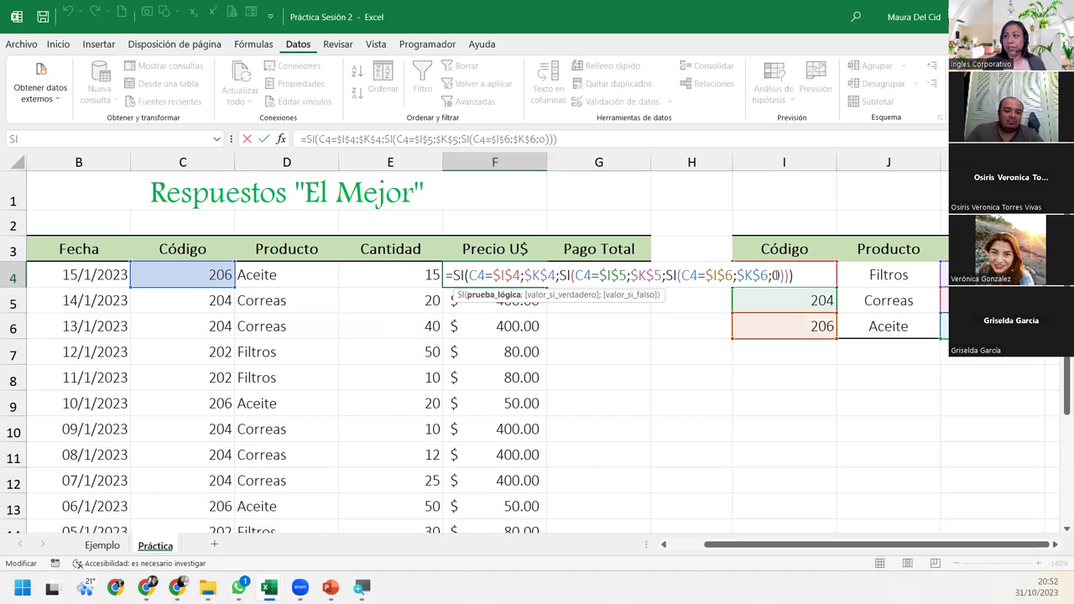
double_click(776, 275)
click(827, 274)
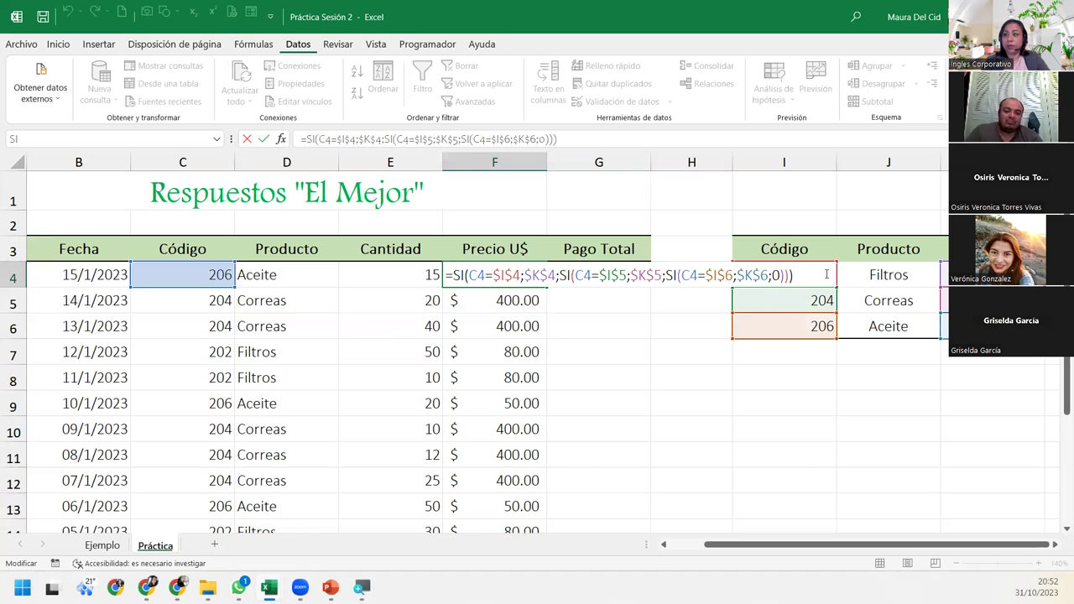
key(Return)
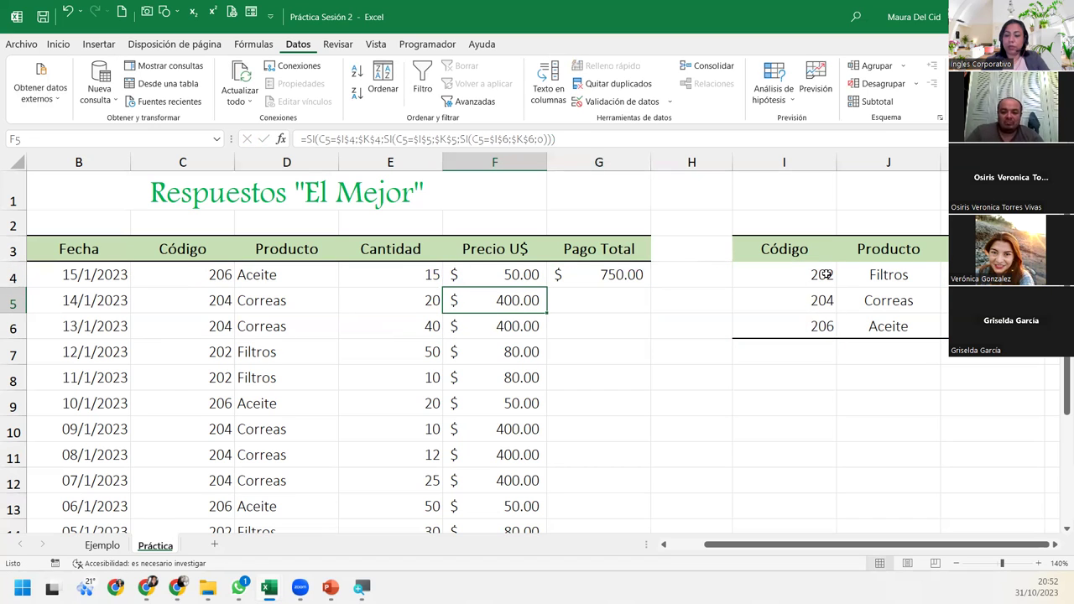
double_click(484, 296)
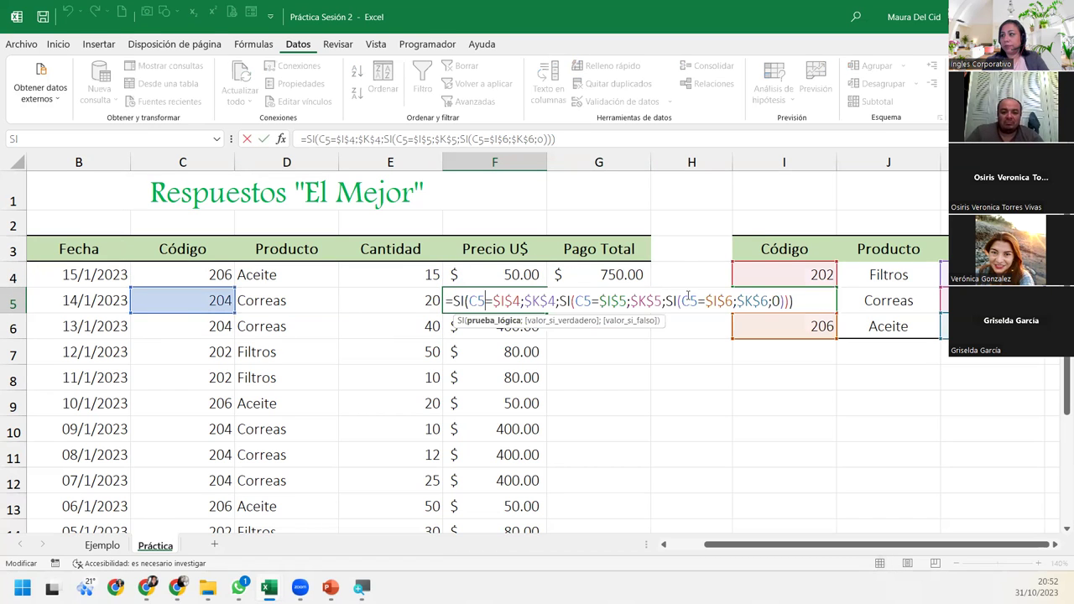
double_click(775, 300)
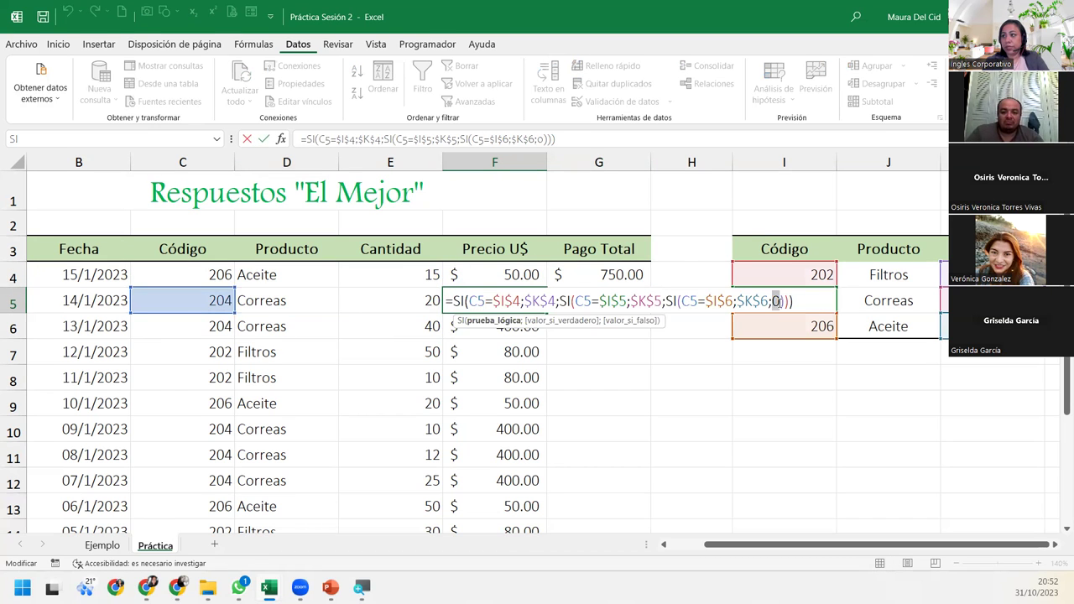
click(792, 300)
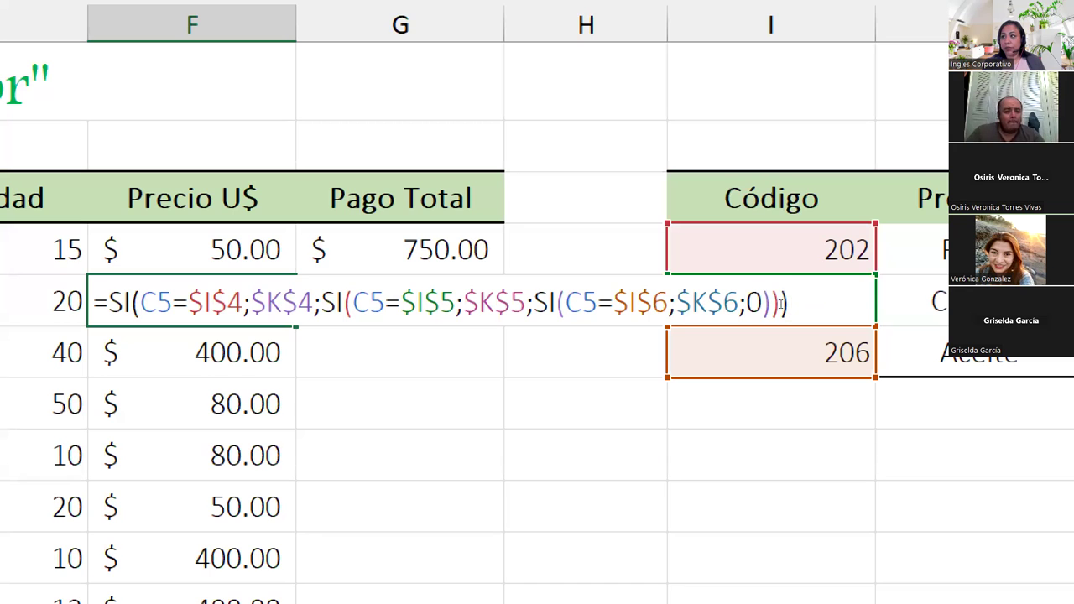
double_click(753, 302)
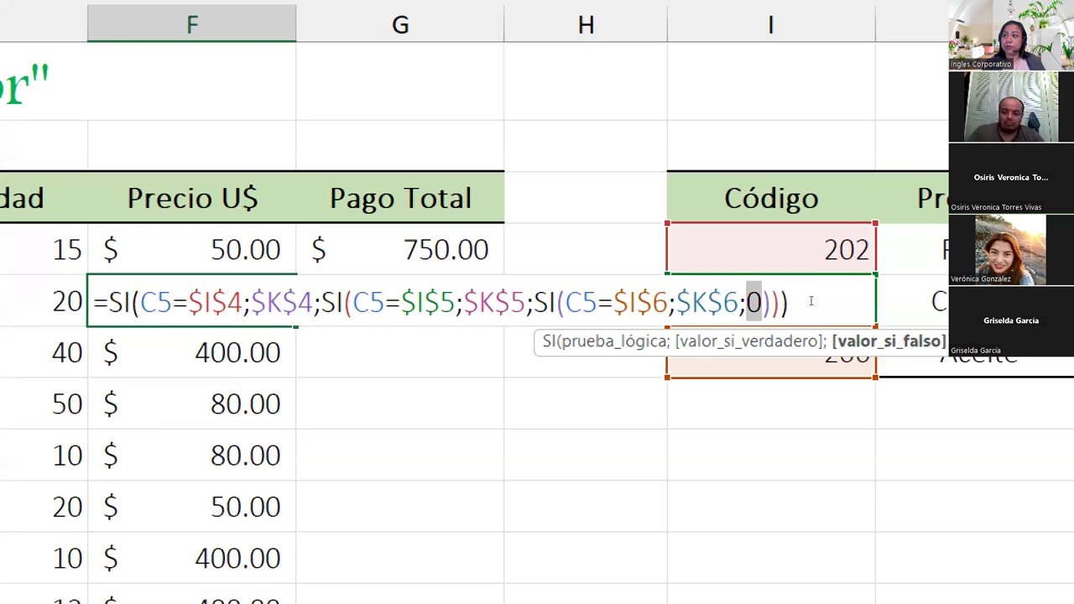
click(811, 301)
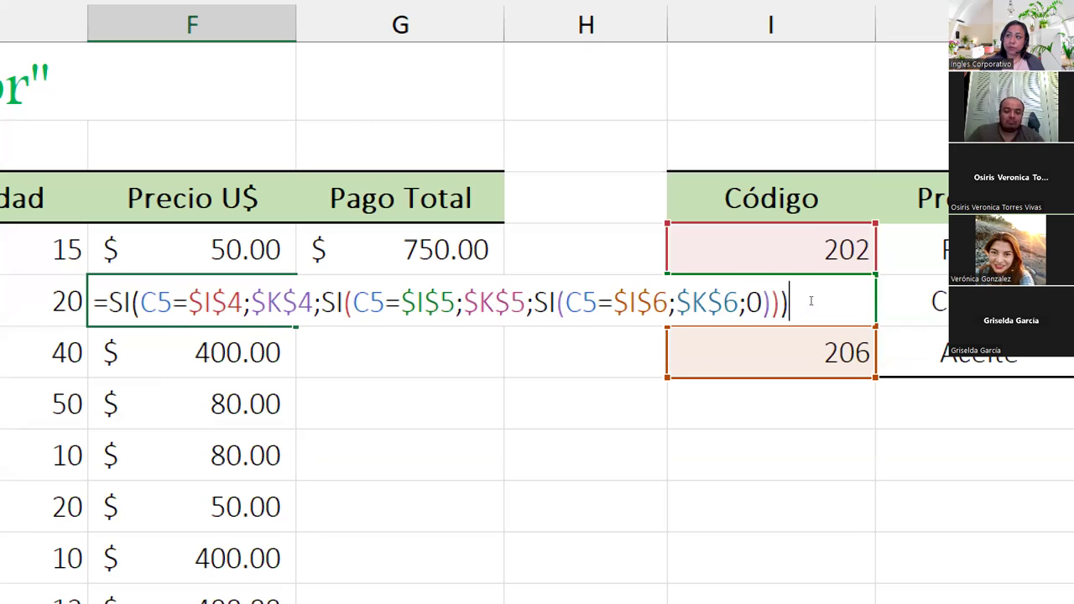
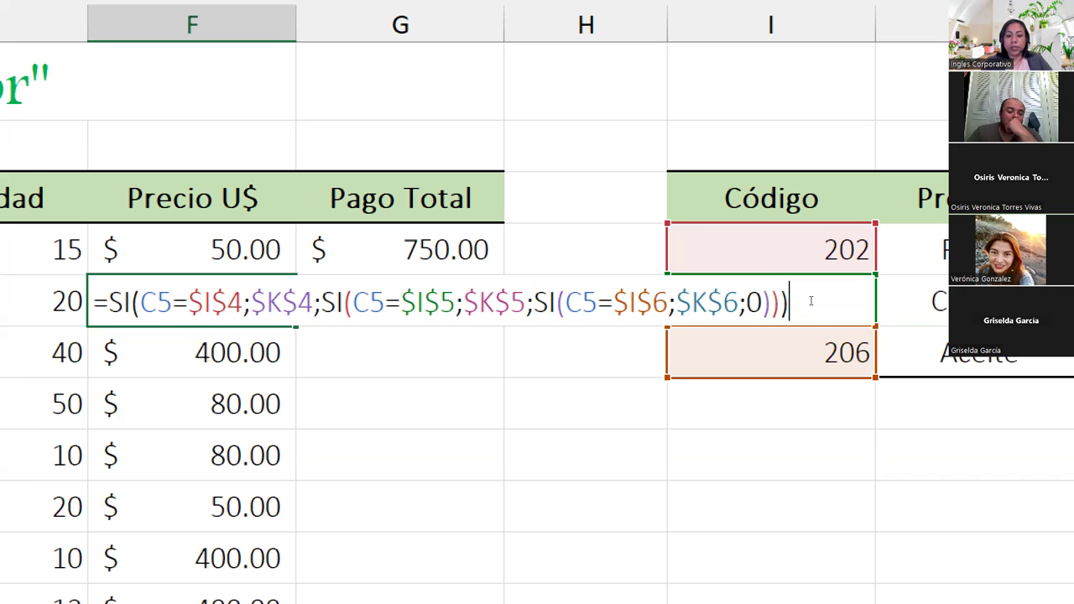
Commit F5's nested SI price, then fill G4's Pago Total formula down without formatting
key(Return)
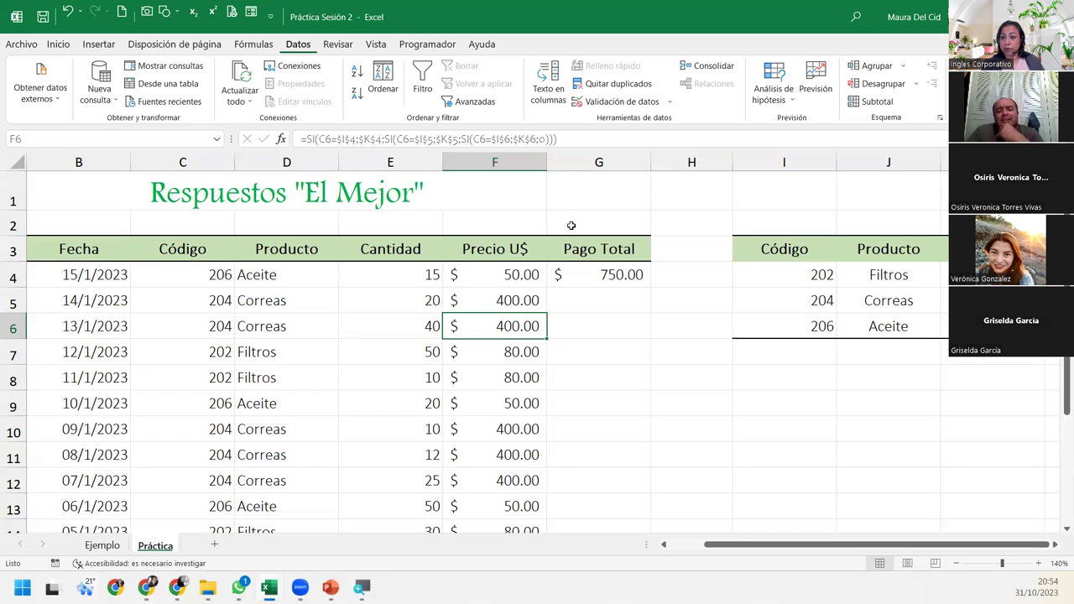
click(579, 271)
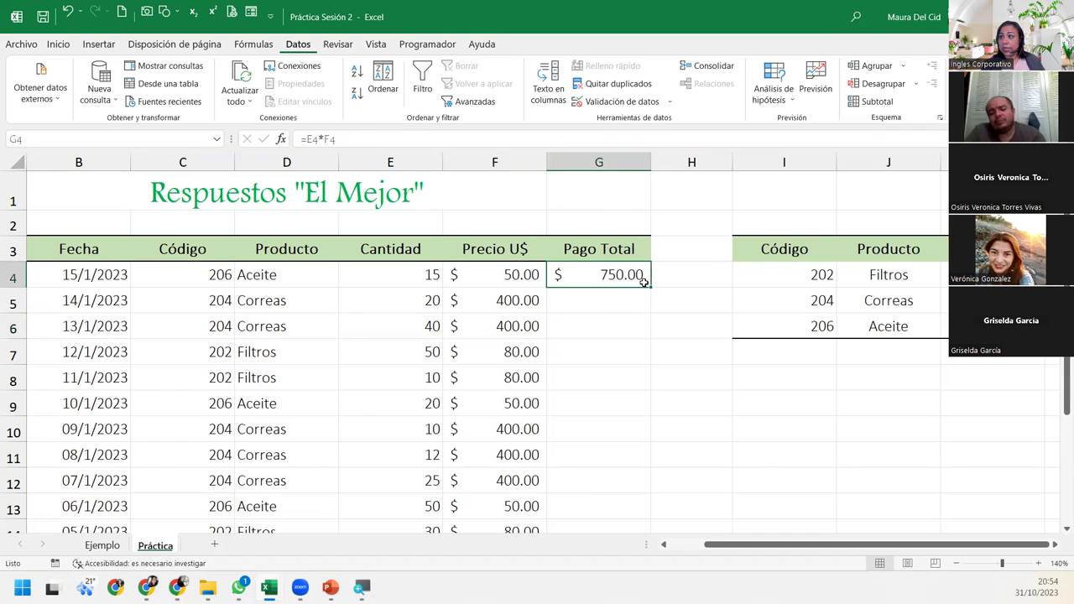
double_click(651, 285)
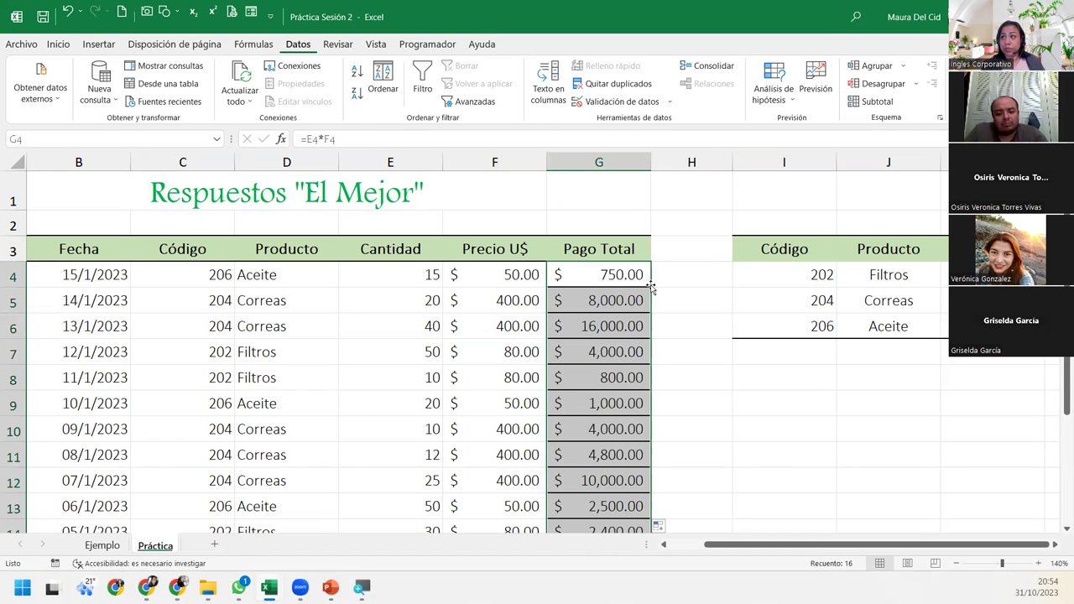
click(661, 526)
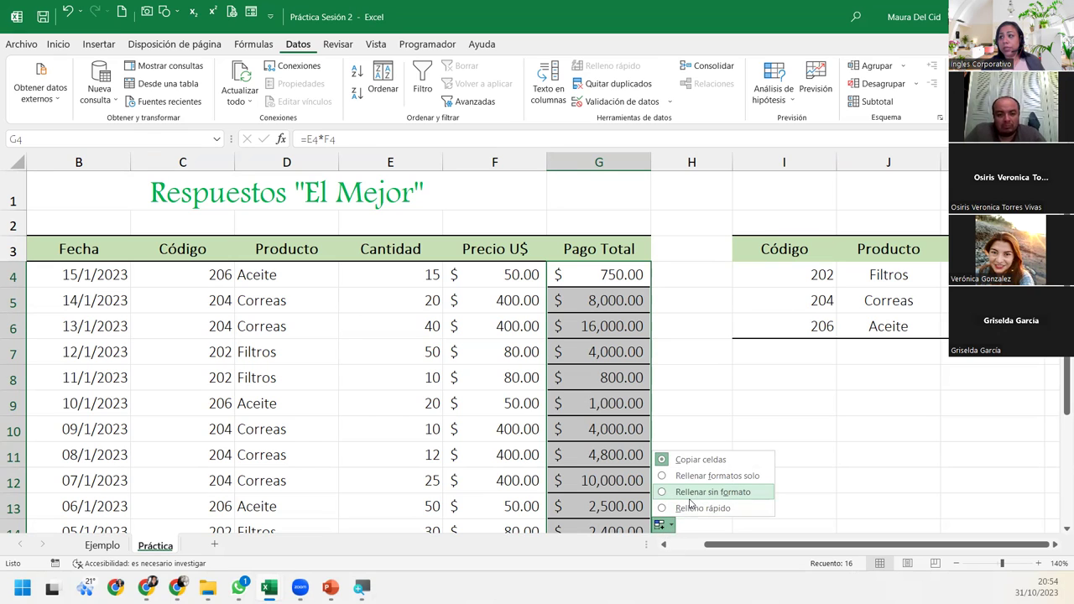
click(690, 493)
click(209, 304)
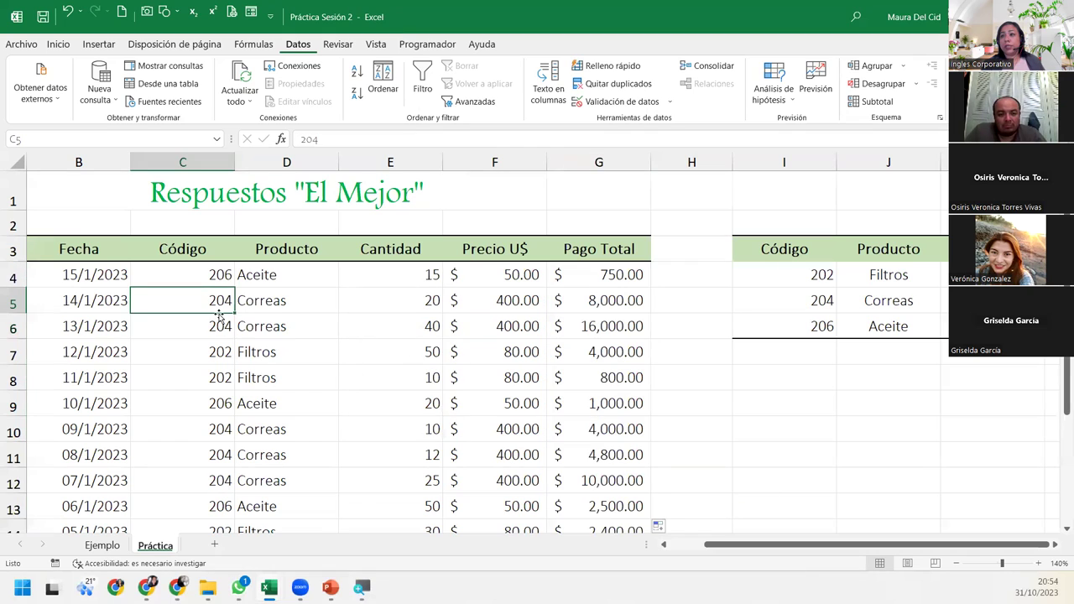
text(205)
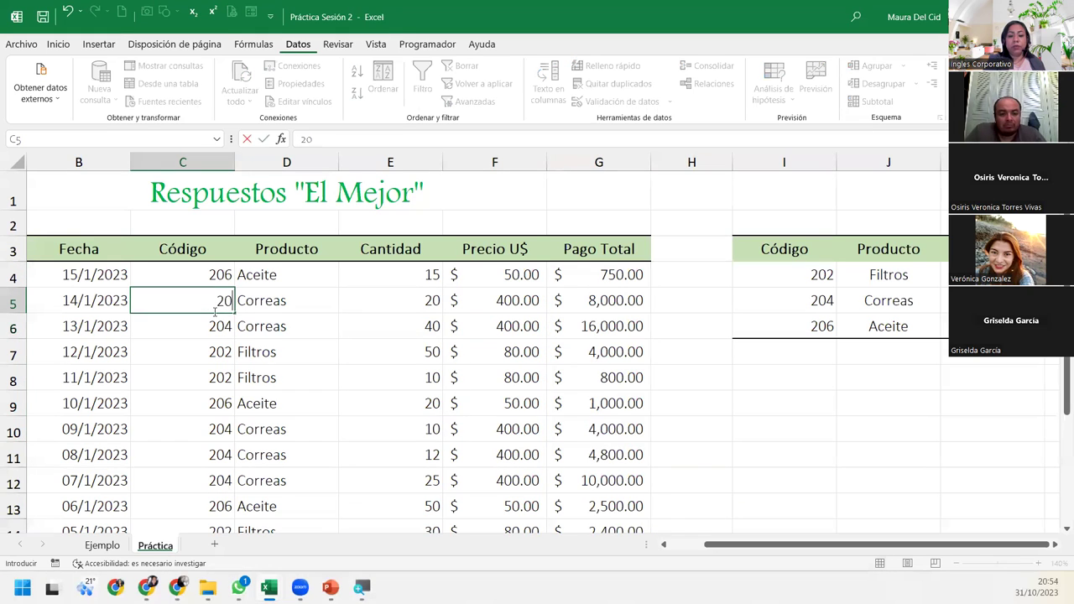
key(Return)
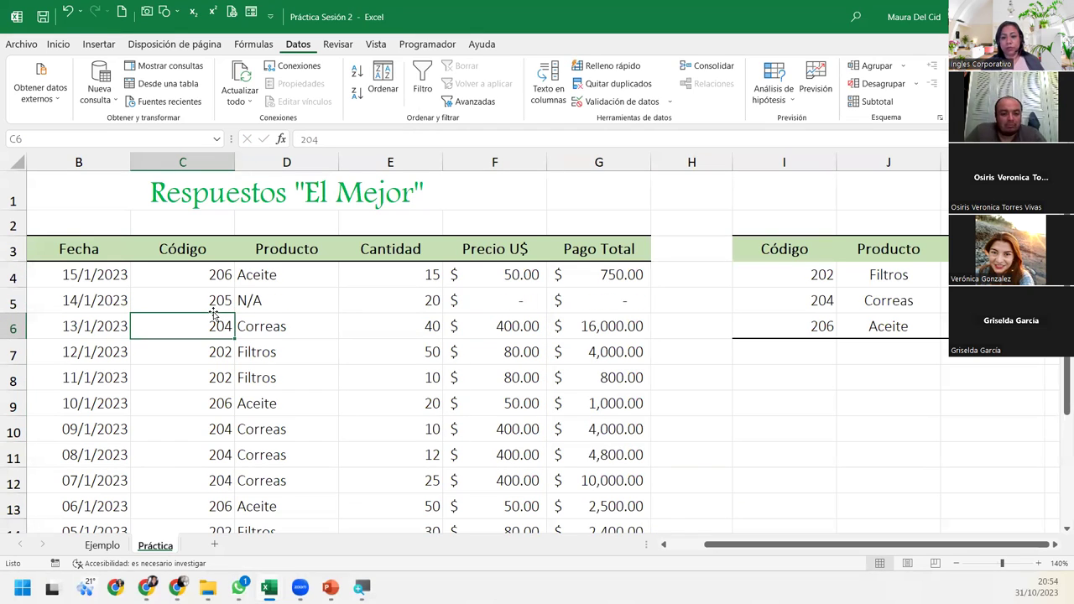
click(521, 308)
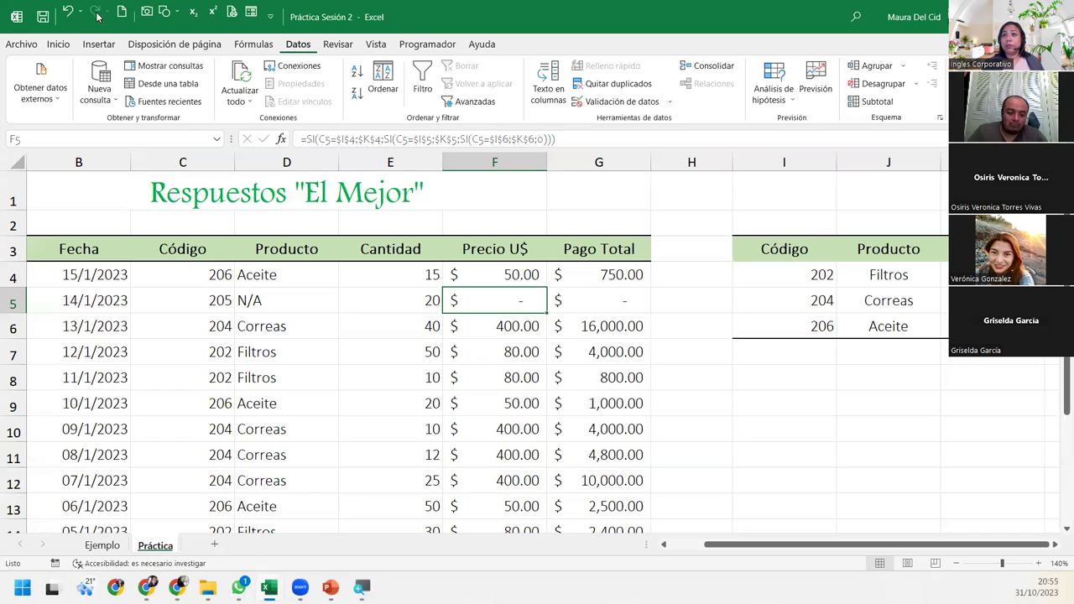
click(68, 12)
double_click(616, 277)
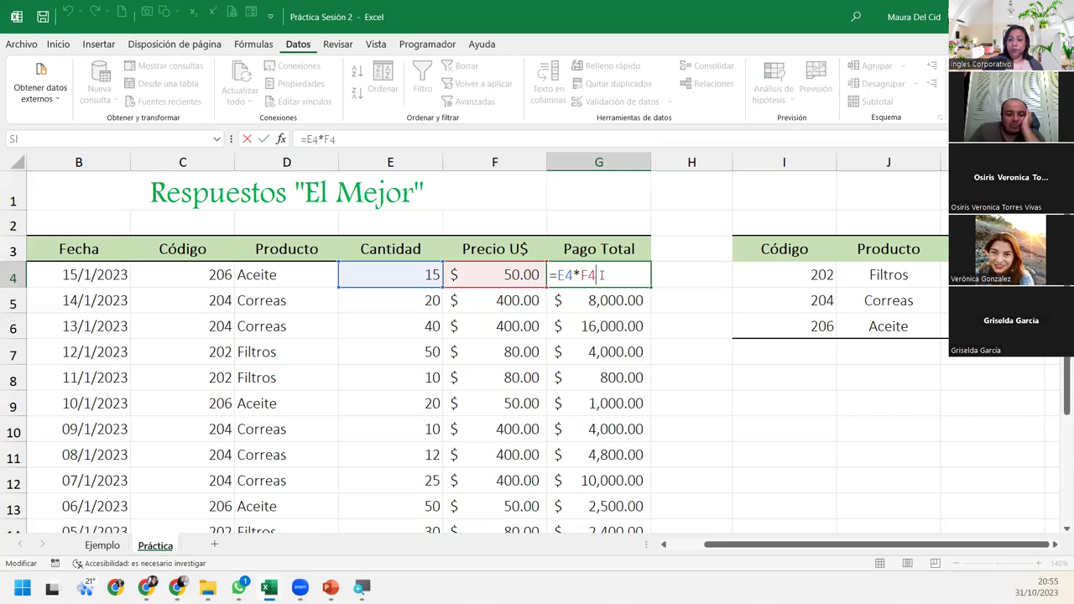
key(Return)
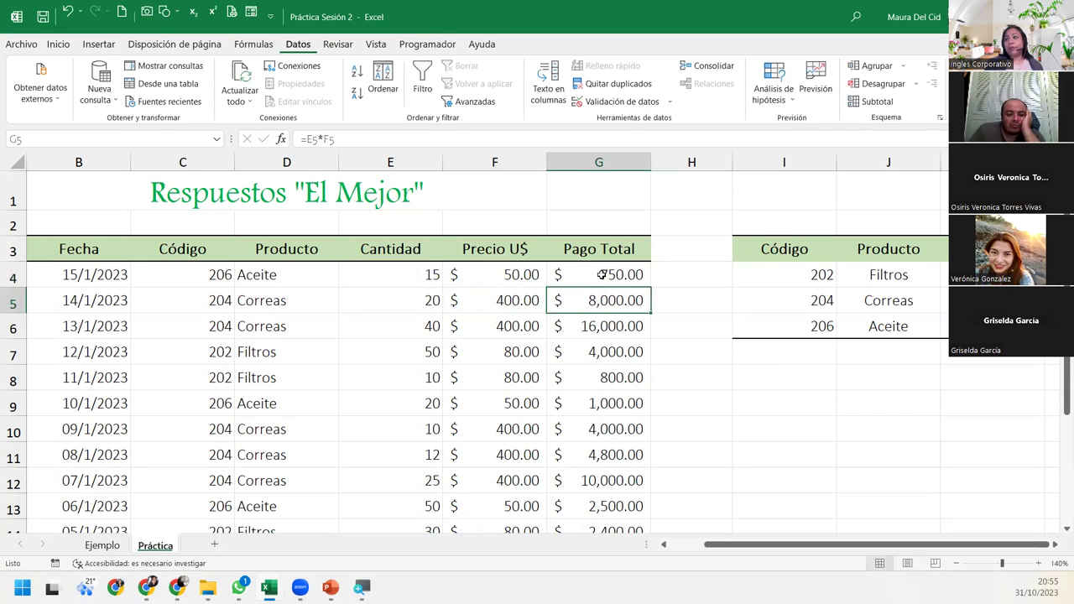
Zoom the sheet out to 120% around the Subtotal cell G17
scroll(601, 274, down, 5)
scroll(601, 276, up, 3)
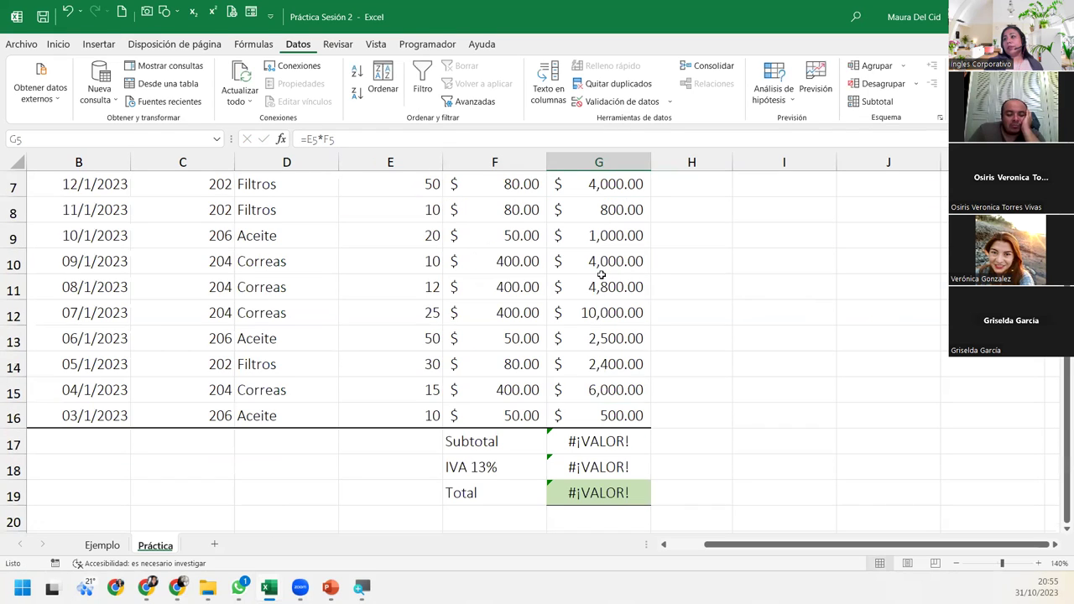
click(609, 434)
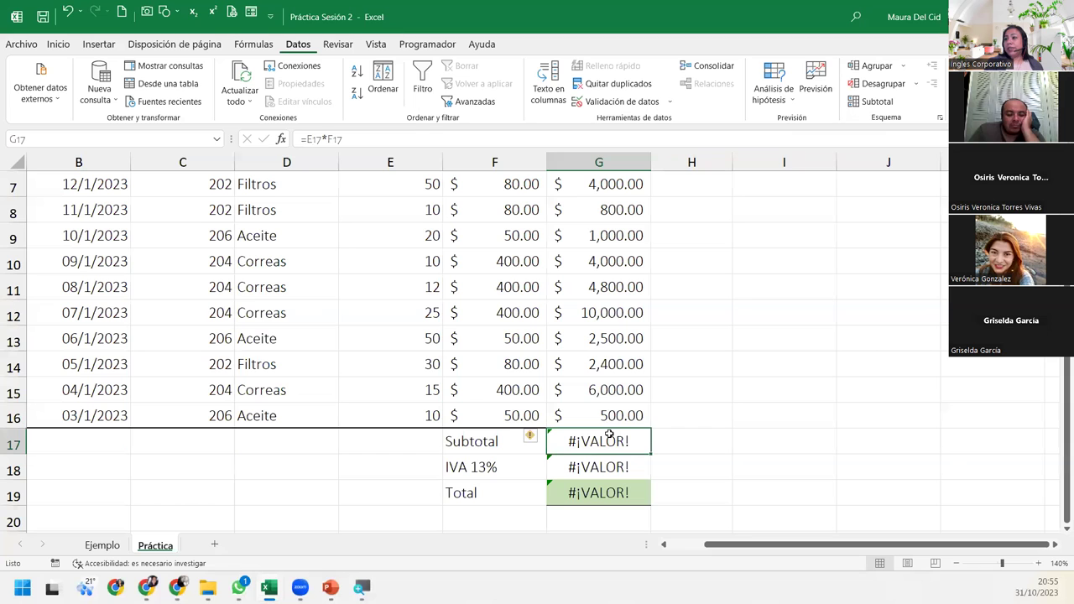
click(956, 564)
click(956, 570)
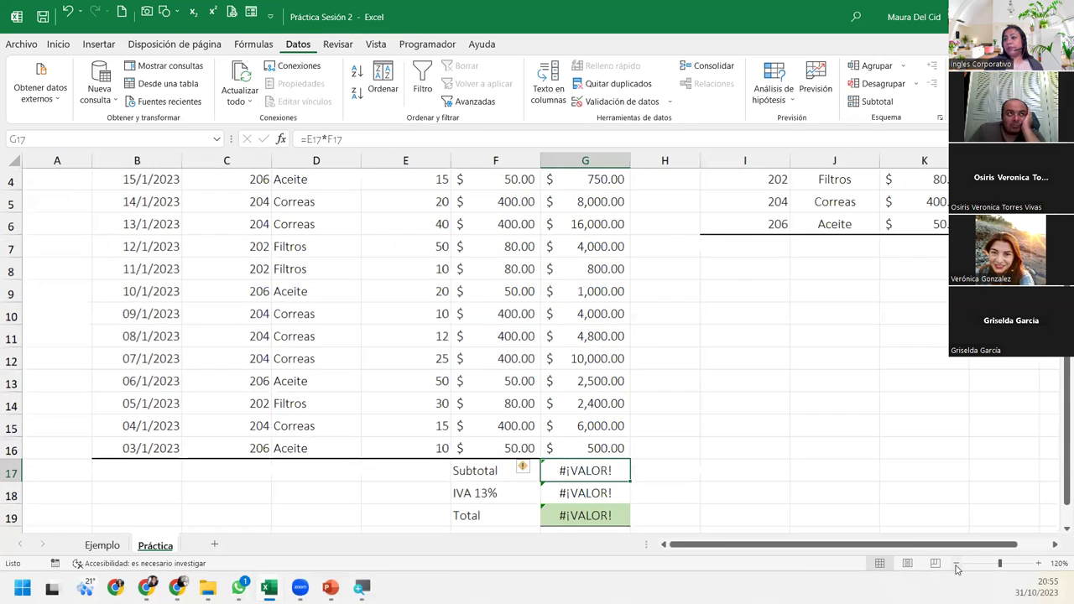
Put =SUMA(G4:G16) in G17 with AutoSum, giving $60,750.00
click(611, 448)
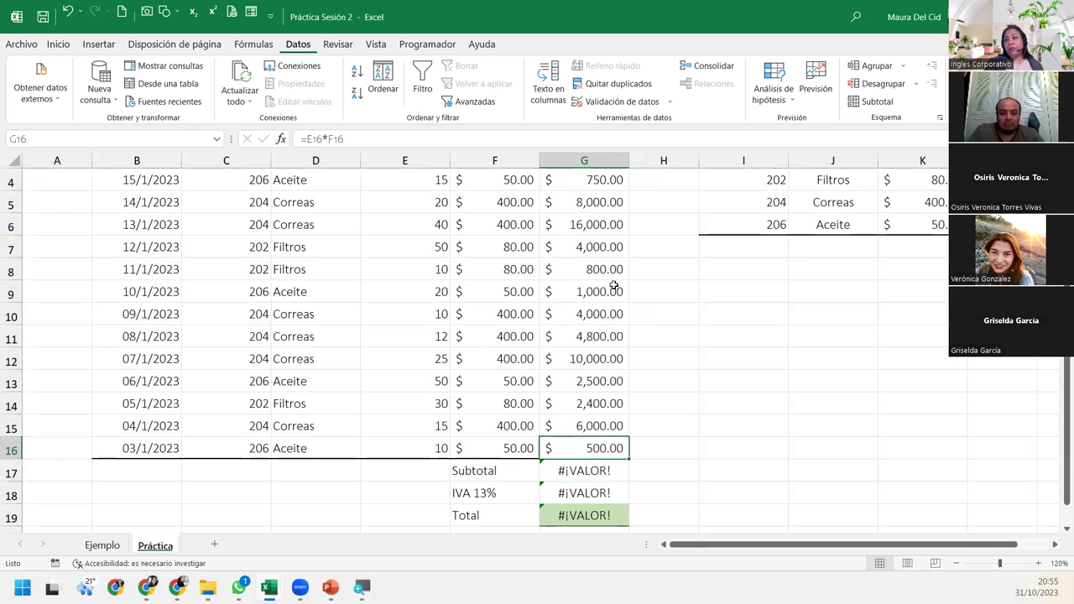
click(593, 473)
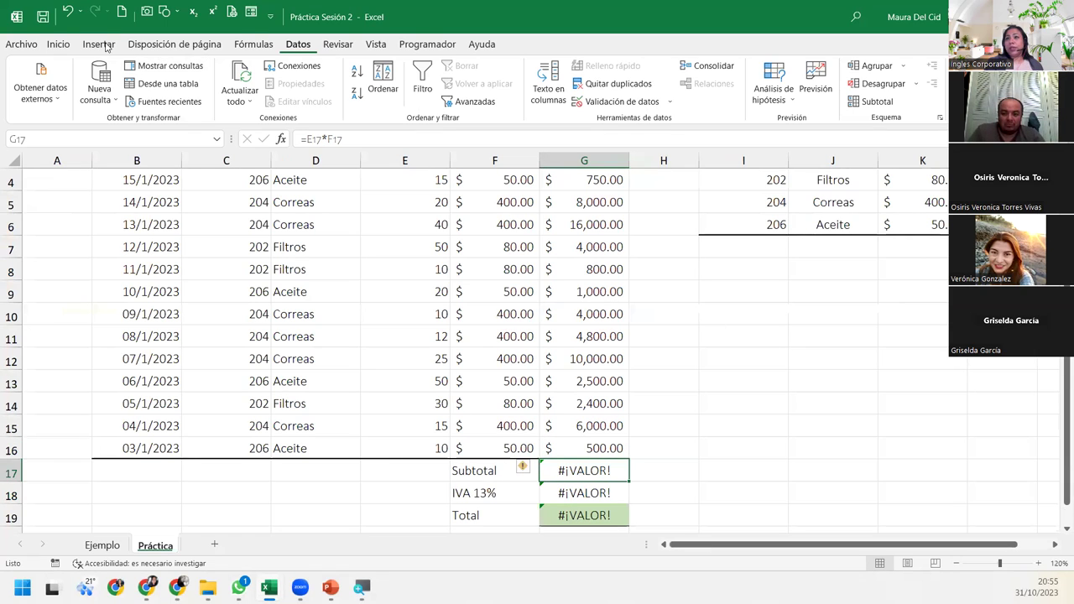
click(254, 43)
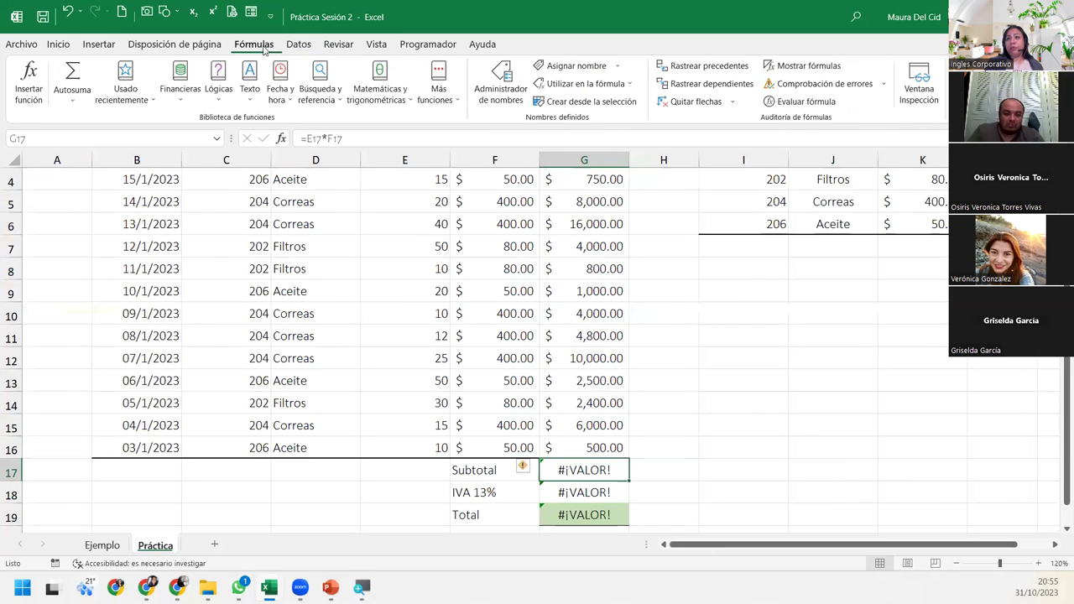
click(81, 77)
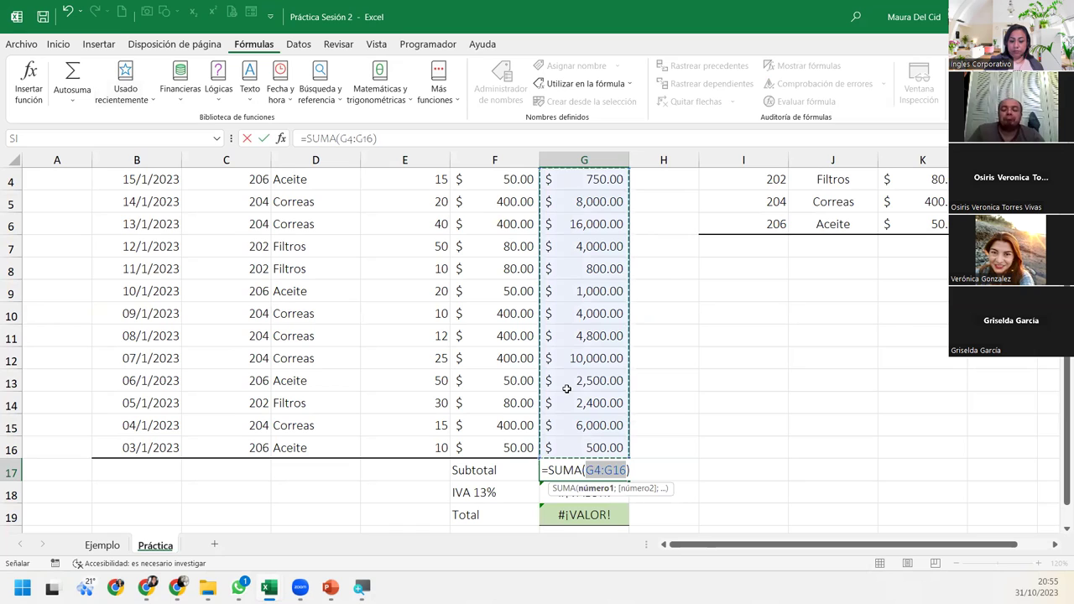
key(Return)
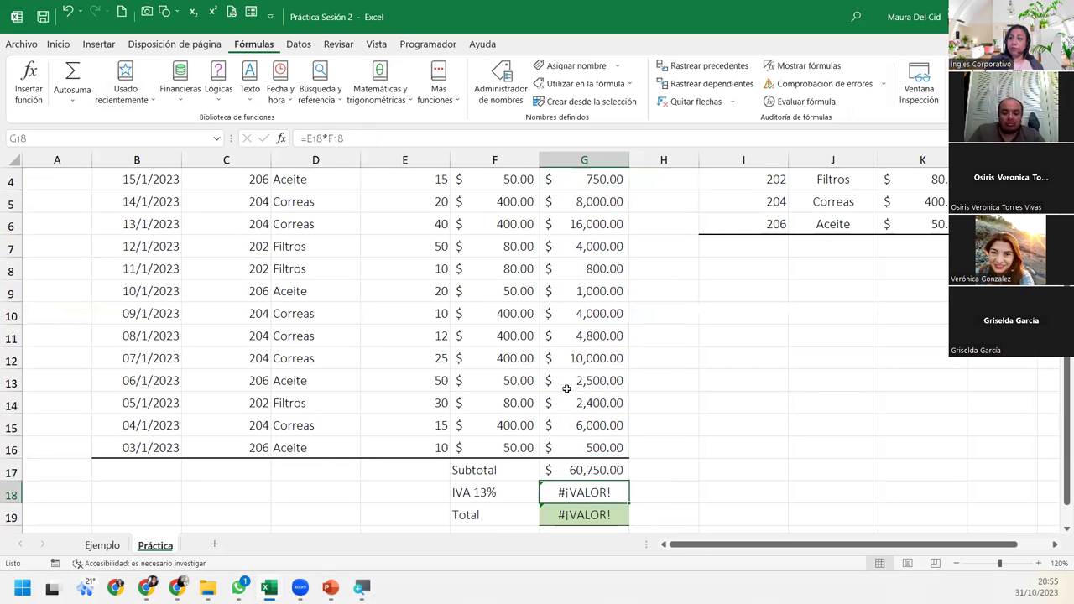
click(568, 470)
double_click(568, 470)
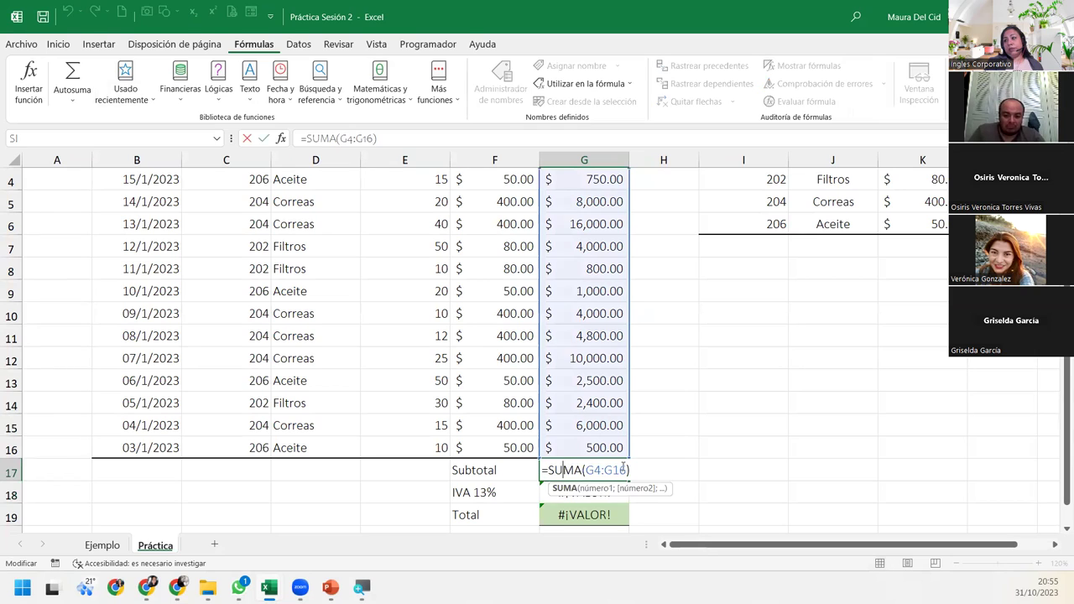
click(639, 466)
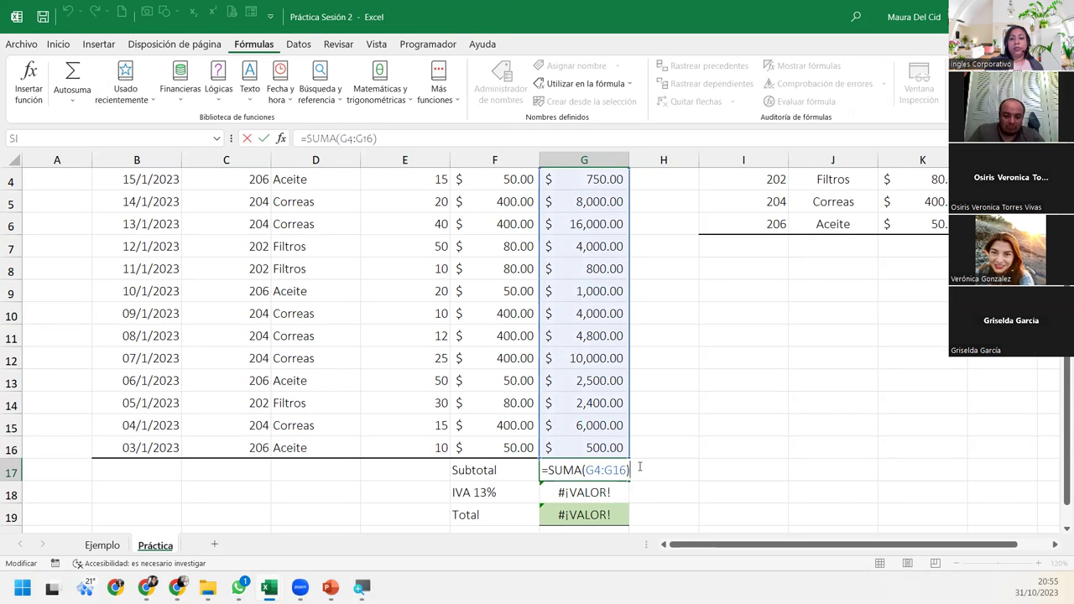
key(Return)
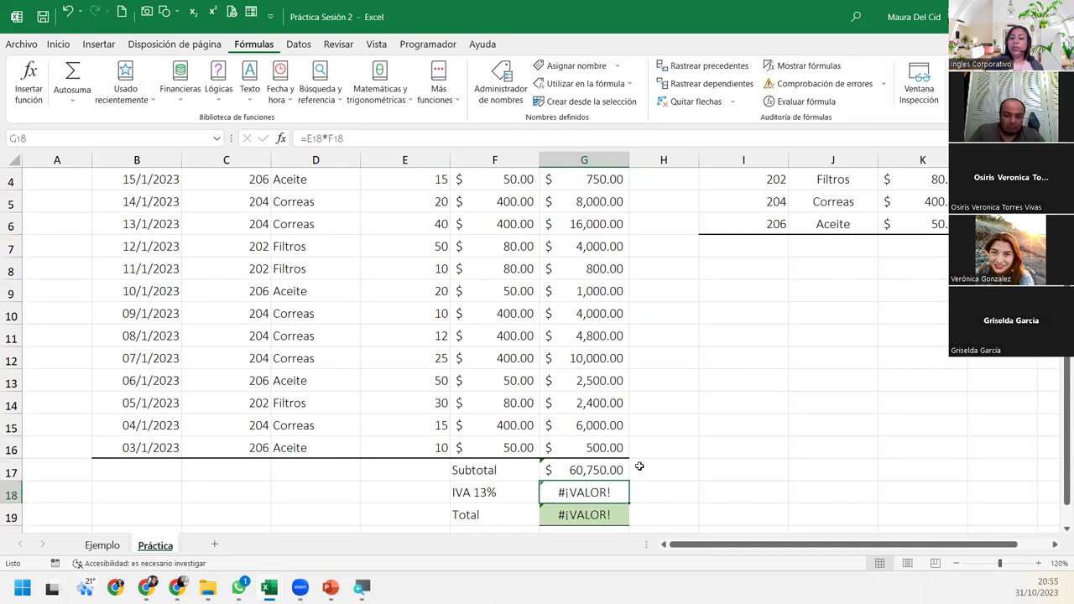
Enter =G17*13% in the IVA 13% cell, giving $7,897.50
text(=)
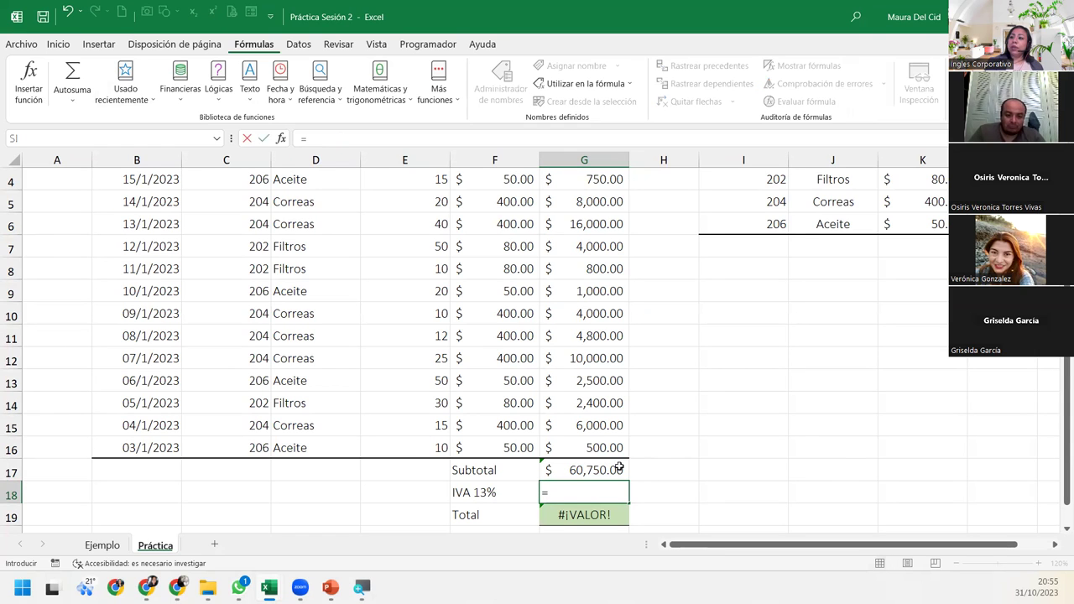
click(599, 467)
text(*13)
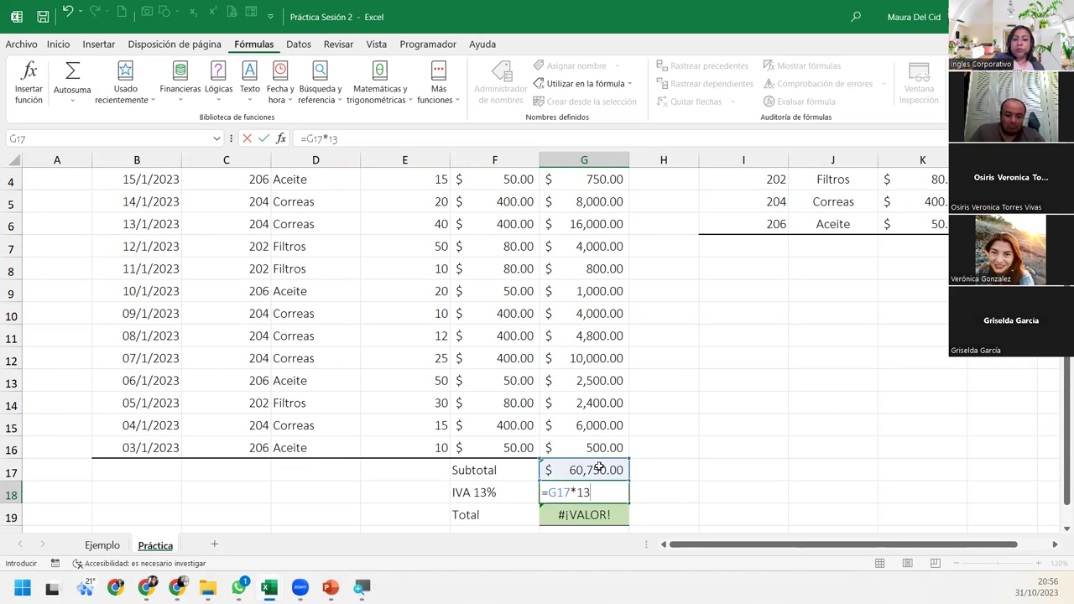
text(%)
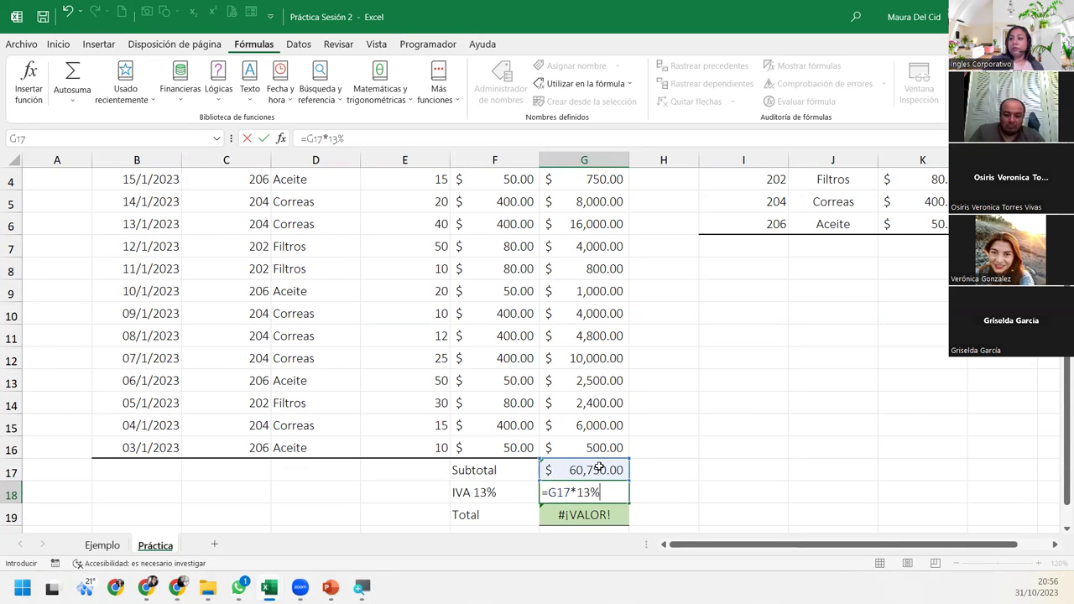
key(Return)
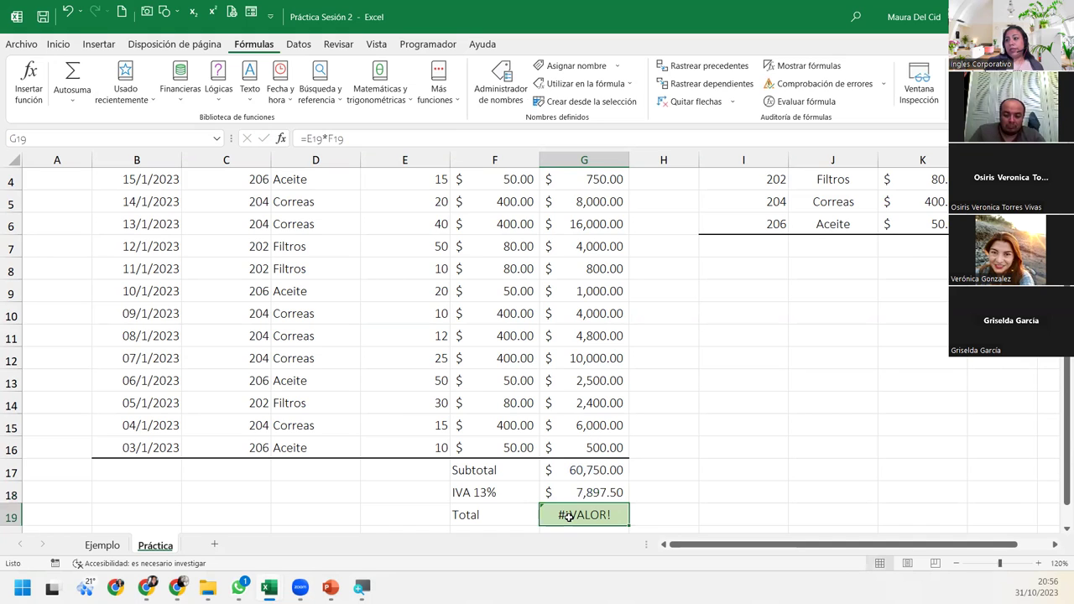
Enter =G17+G18 in the Total cell, giving $68,647.50
text(=)
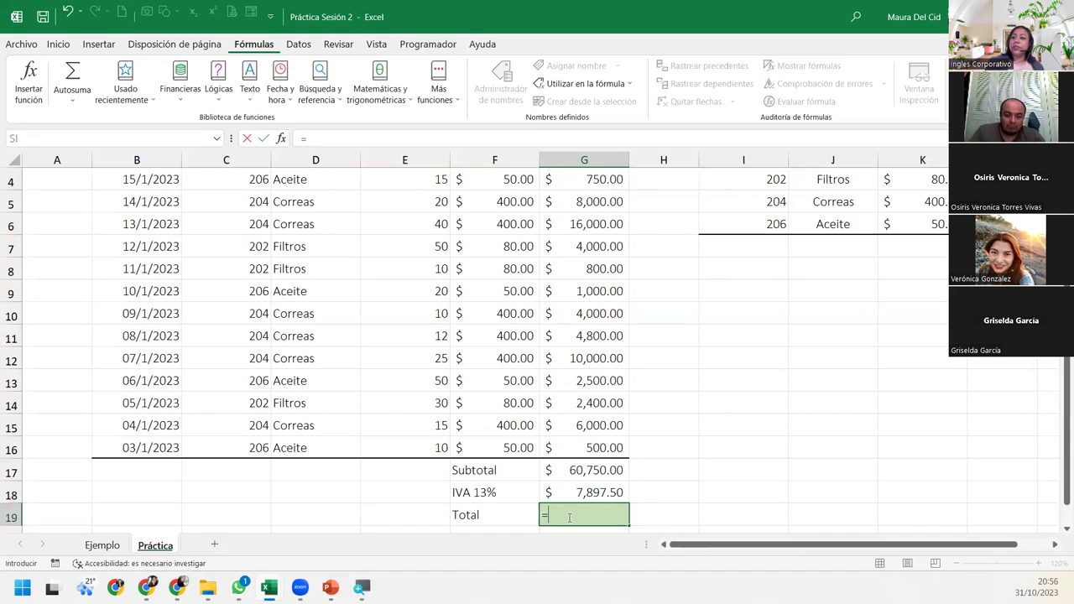
click(574, 473)
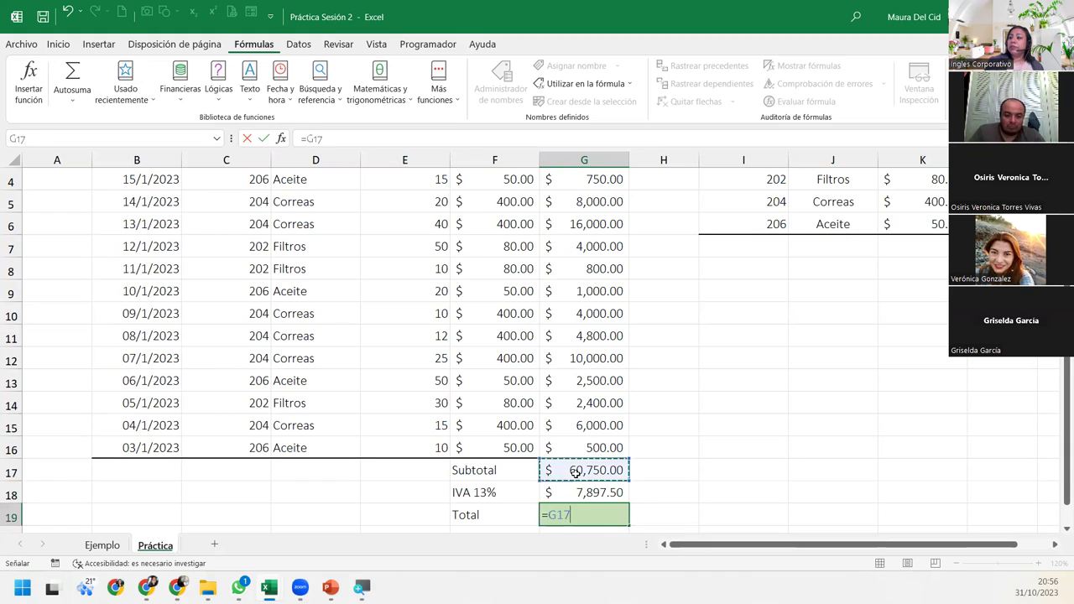
text(+)
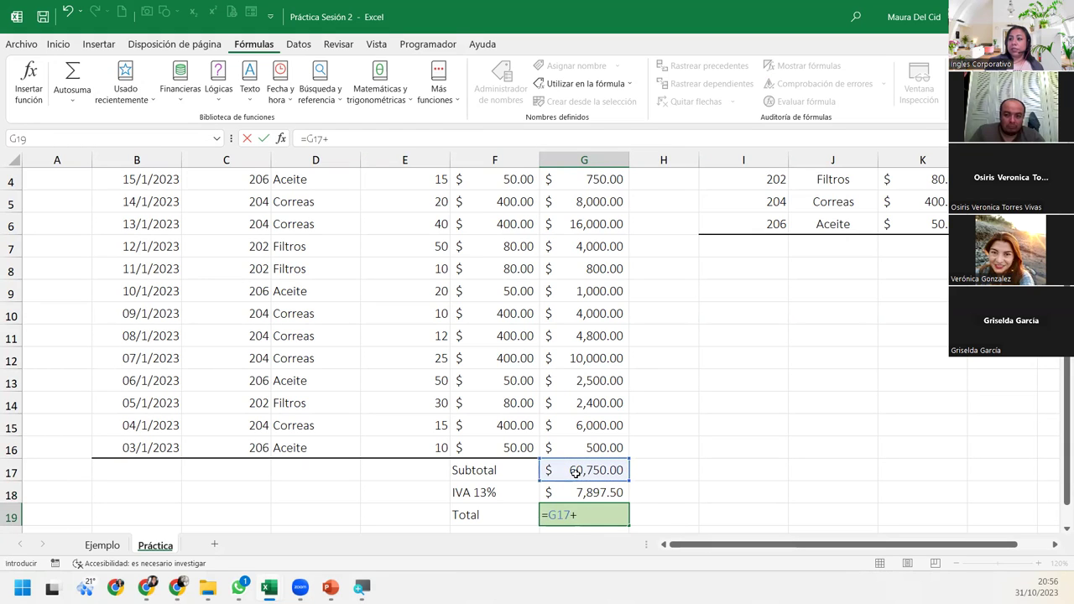
click(578, 492)
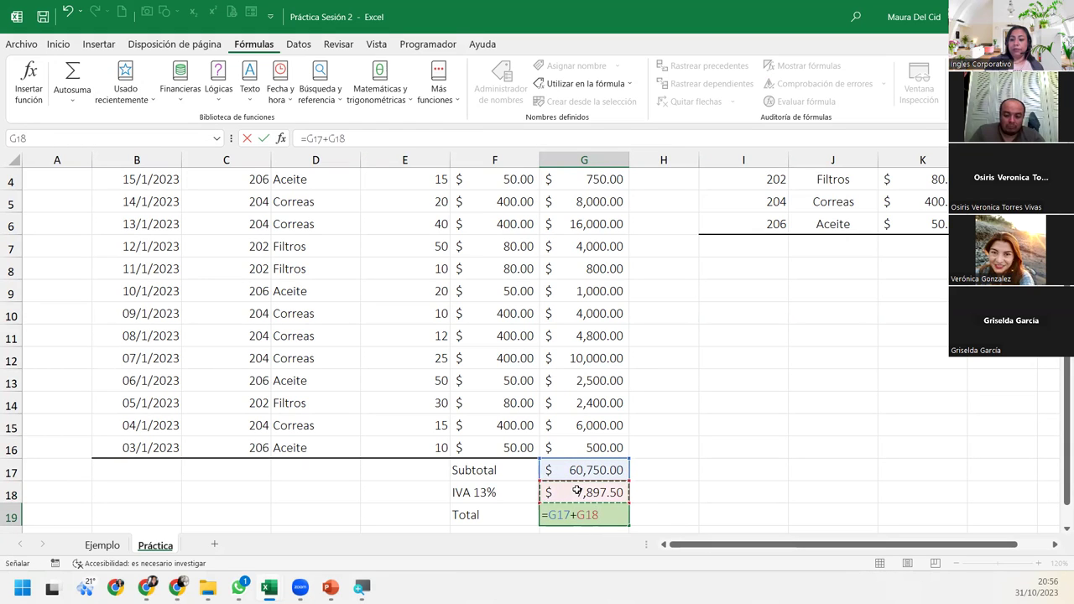
key(Return)
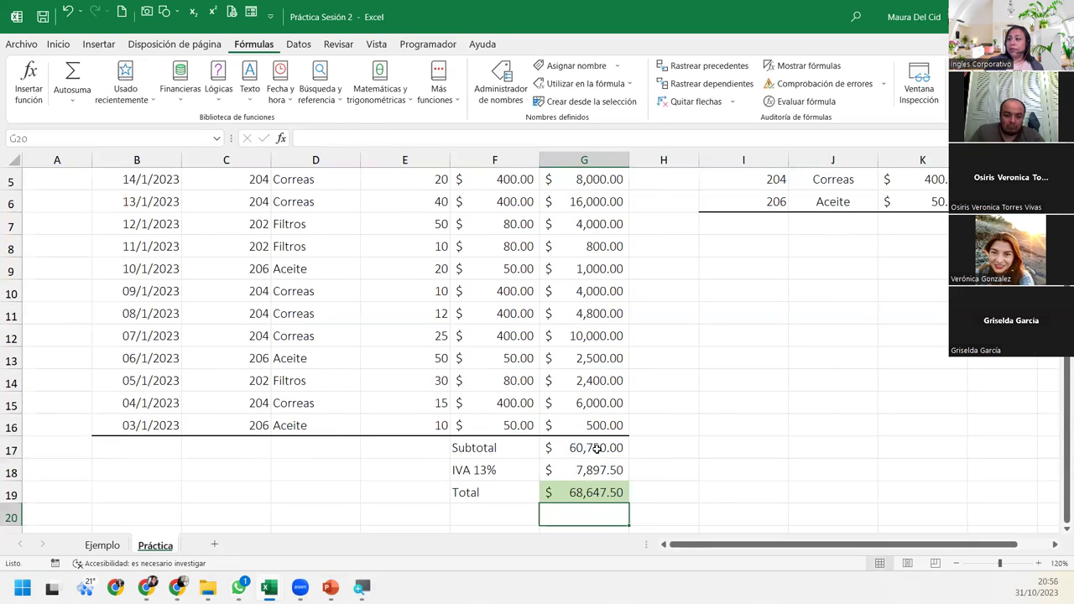
double_click(595, 452)
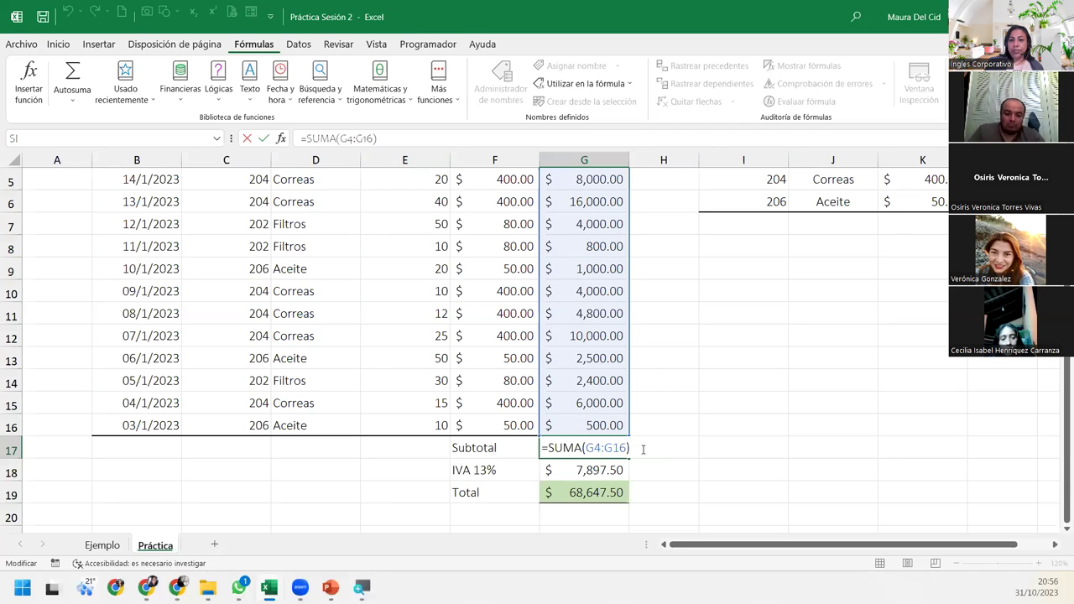
key(Return)
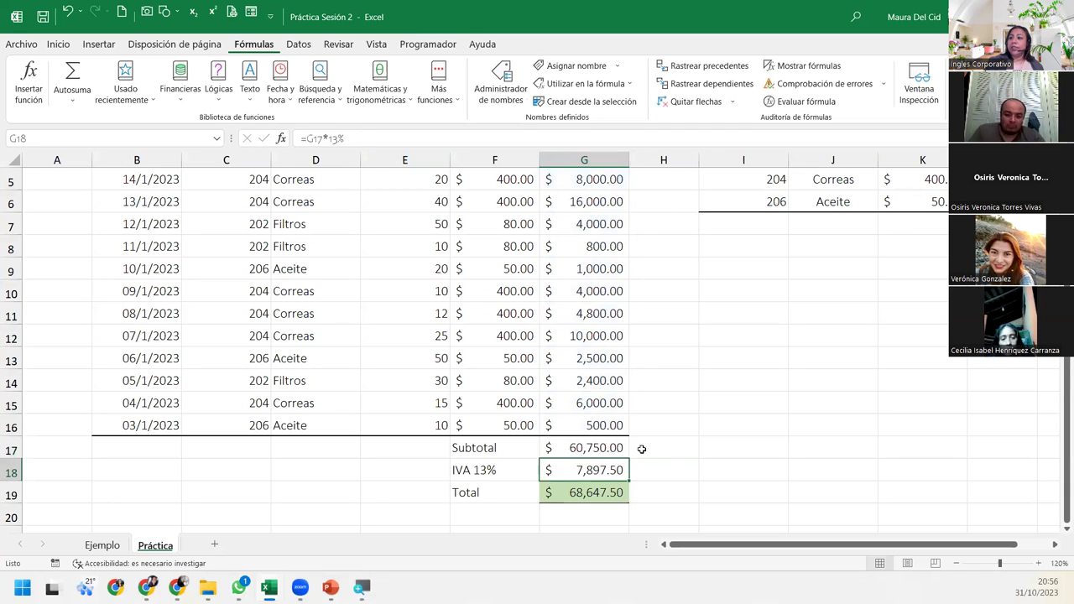
double_click(585, 470)
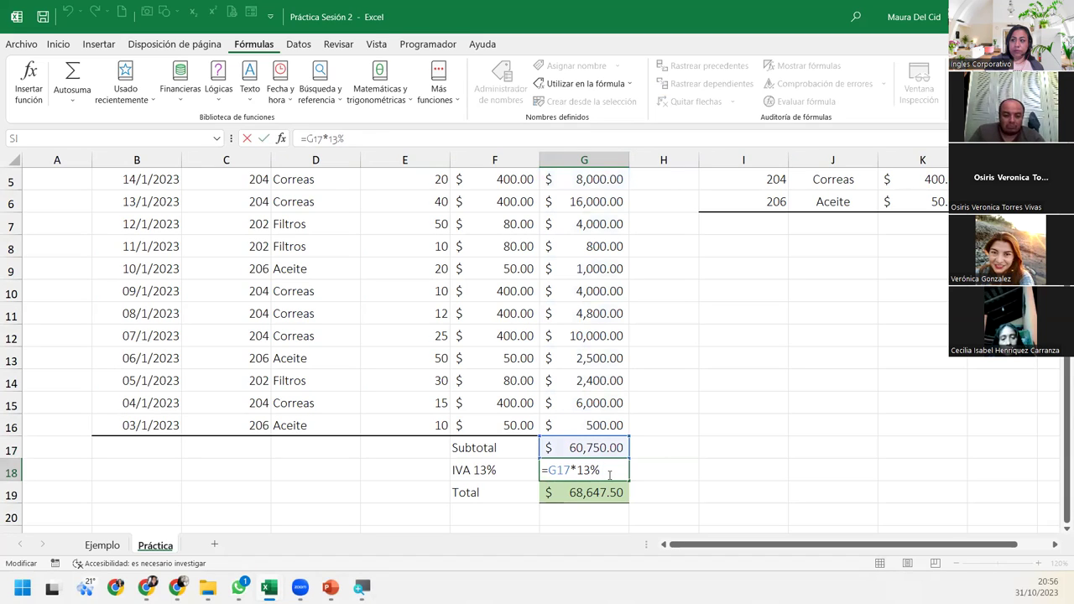
key(Return)
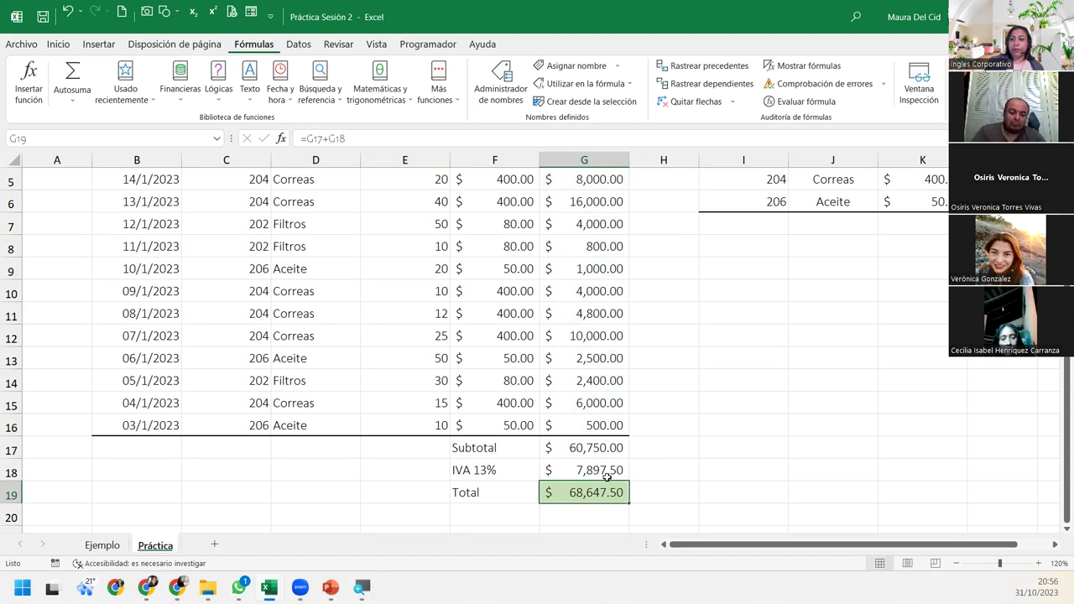
double_click(598, 490)
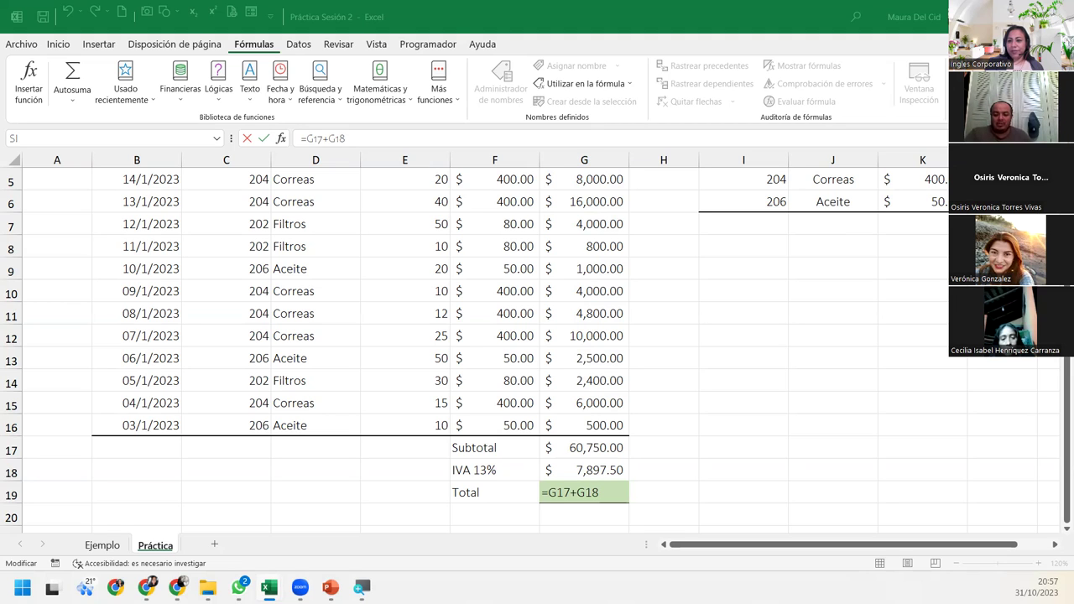
click(619, 486)
key(Return)
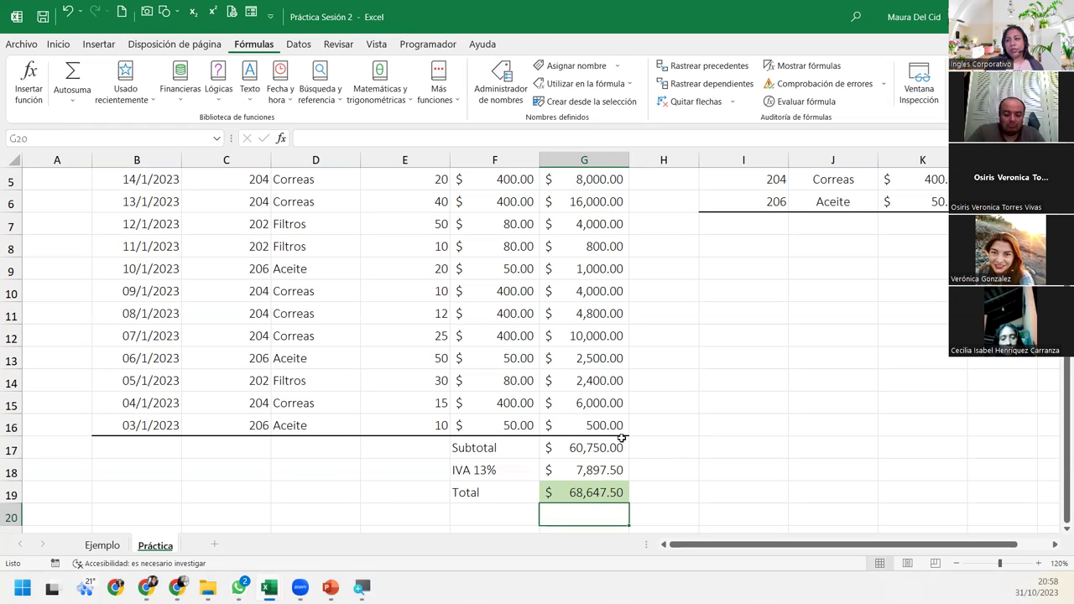
Scroll back up to the title rows and select cell E8 in the Cantidad column
scroll(621, 437, up, 2)
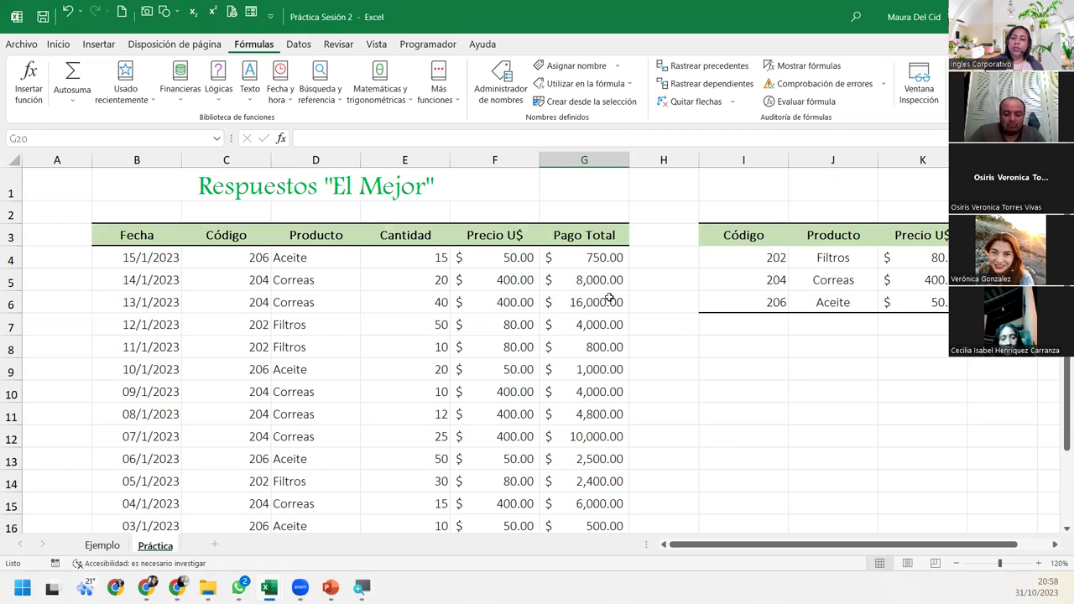
click(395, 339)
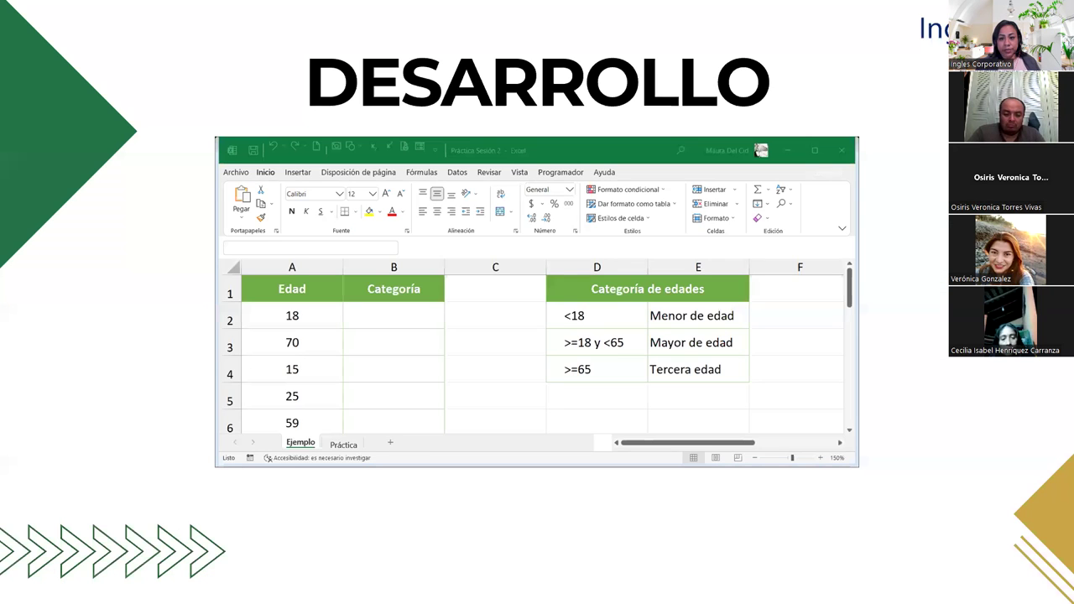
Advance to the CIERRE Y CONCLUSIONES slide, then show the meeting's participant gallery
key(Right)
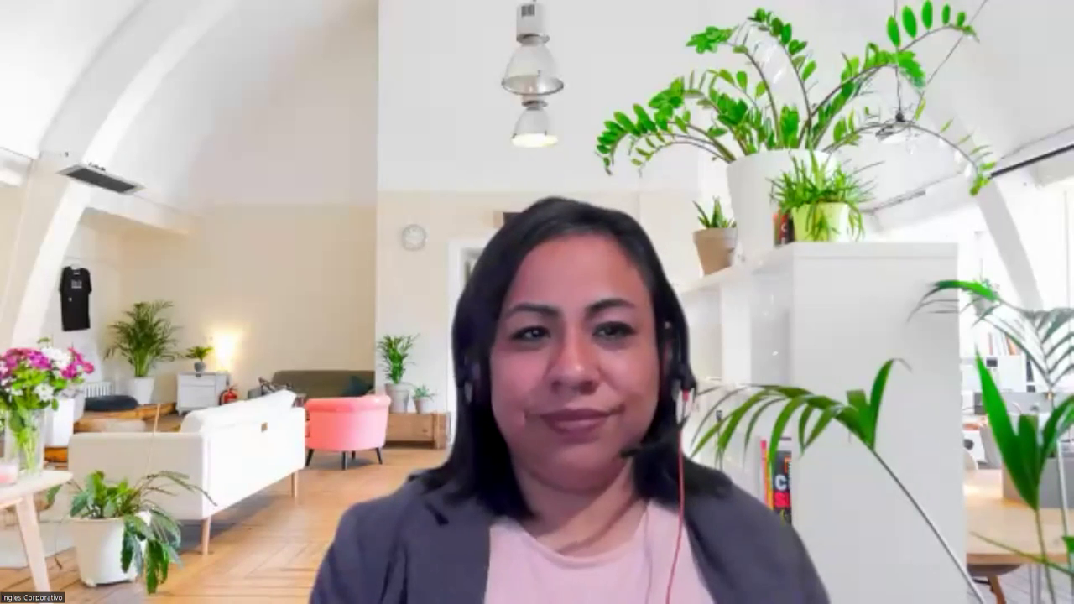
key(alt+F2)
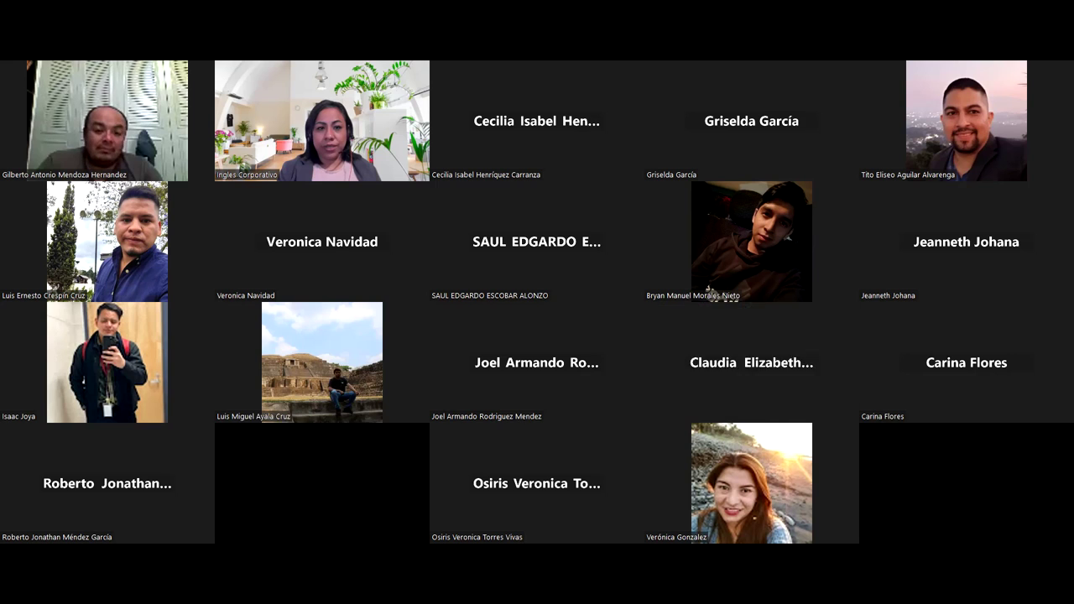